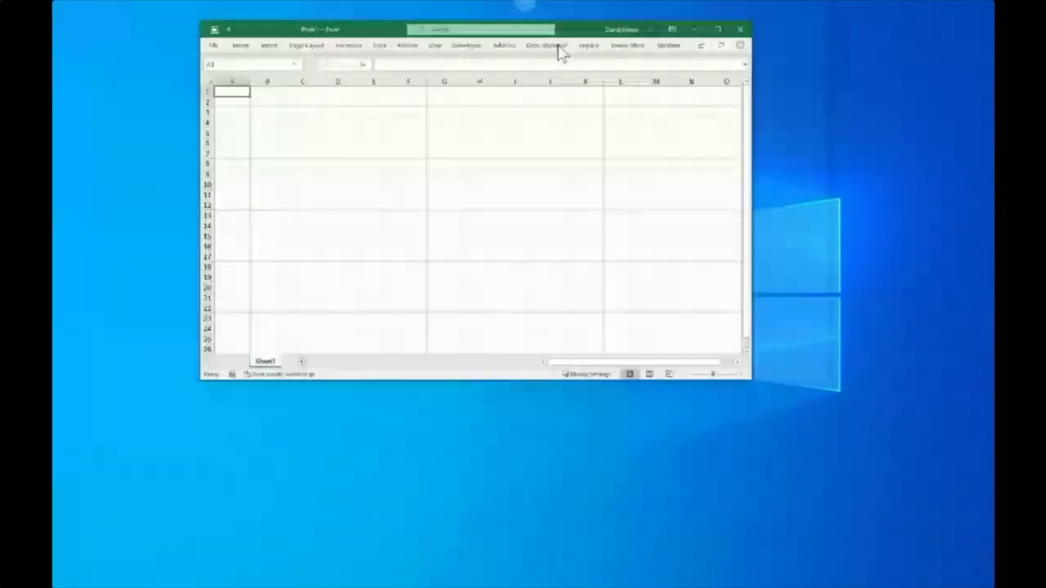
Maximize the Excel window to fill the screen and pin the ribbon permanently open
drag(555, 30, 540, 7)
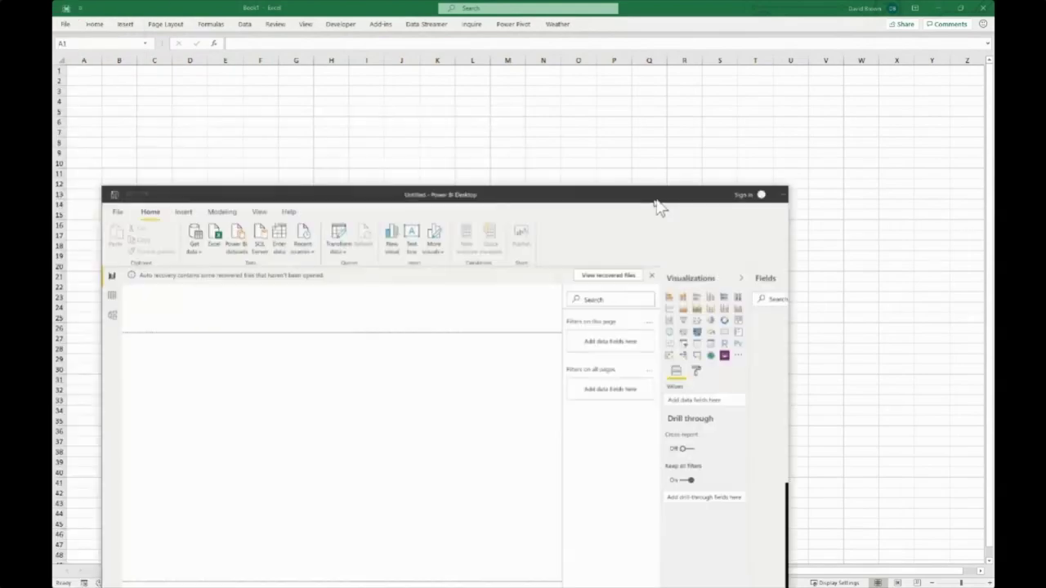
drag(658, 205, 583, 4)
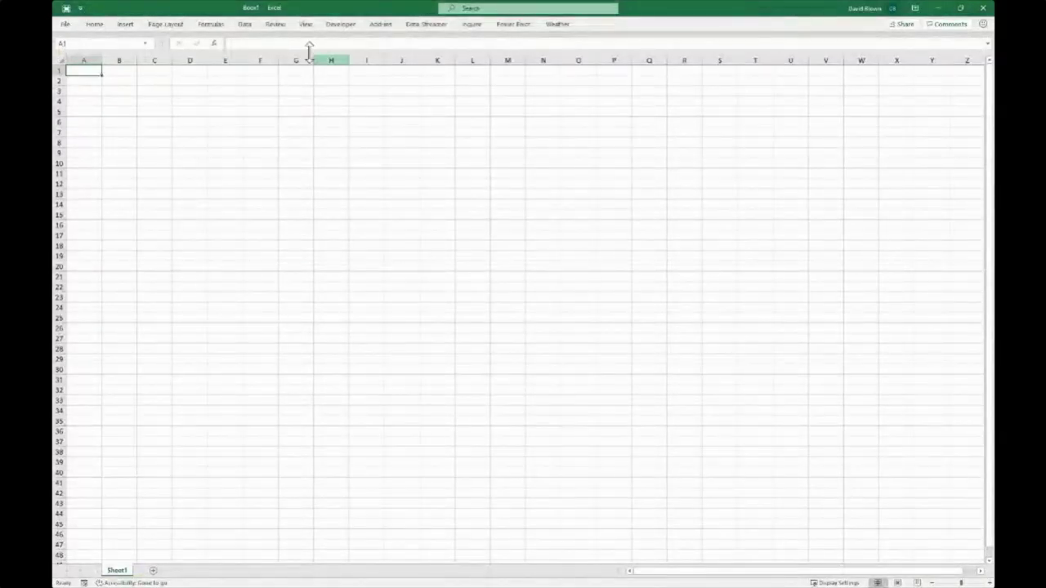
click(104, 27)
double_click(95, 25)
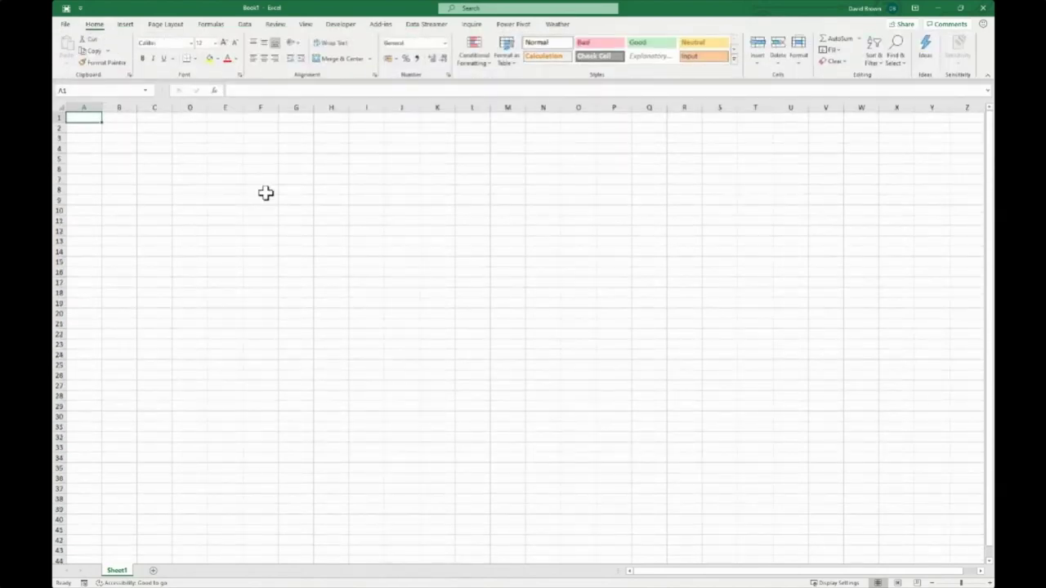
Select cell D2, the range D2:H10, then cells H9, G12 and G6 on the blank sheet
click(179, 129)
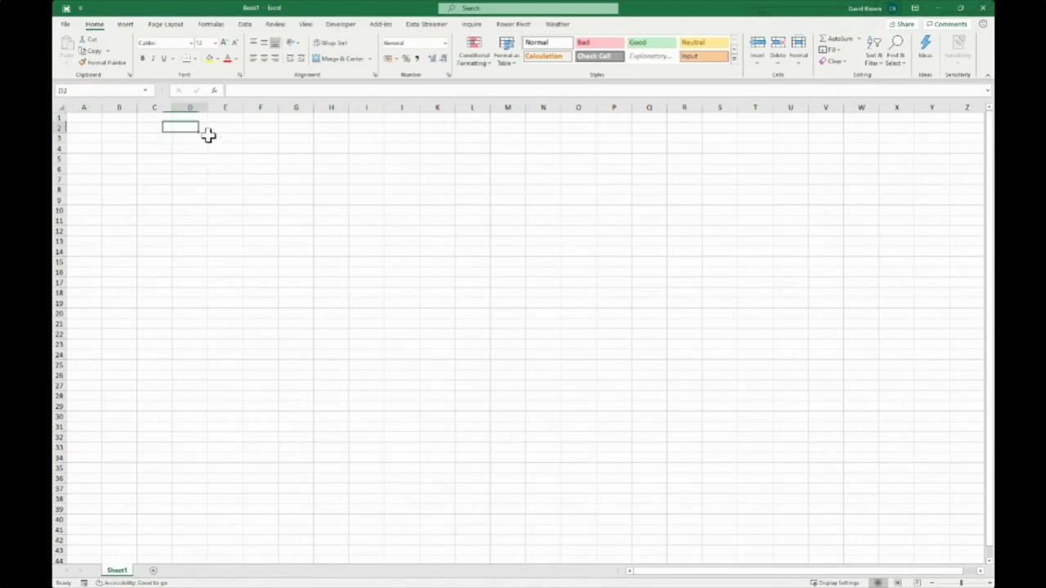
drag(203, 130, 317, 218)
click(292, 187)
click(339, 201)
click(296, 230)
click(286, 171)
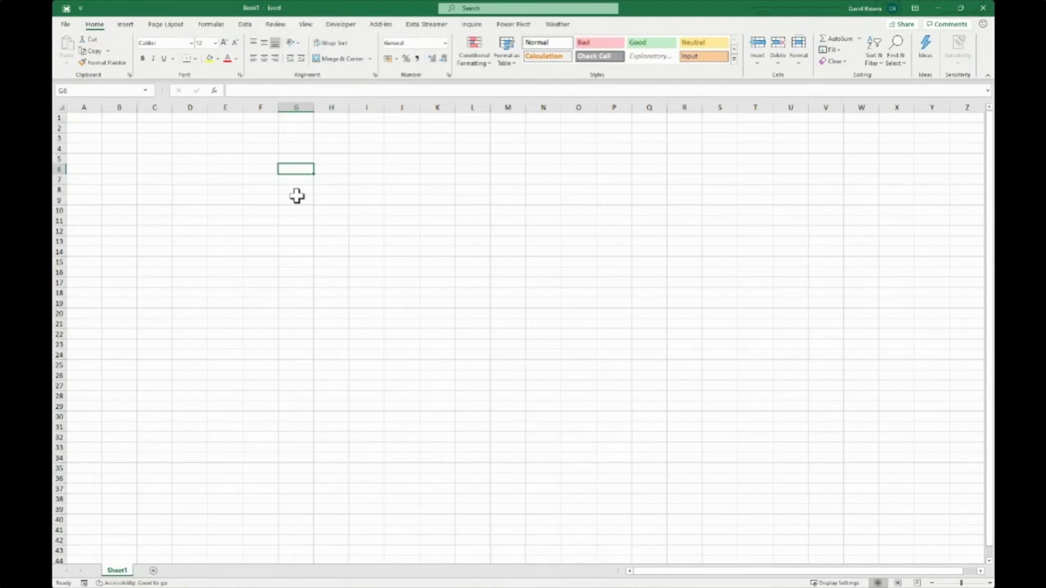
Switch between the Insert and Home ribbons, then go to the File backstage
click(126, 25)
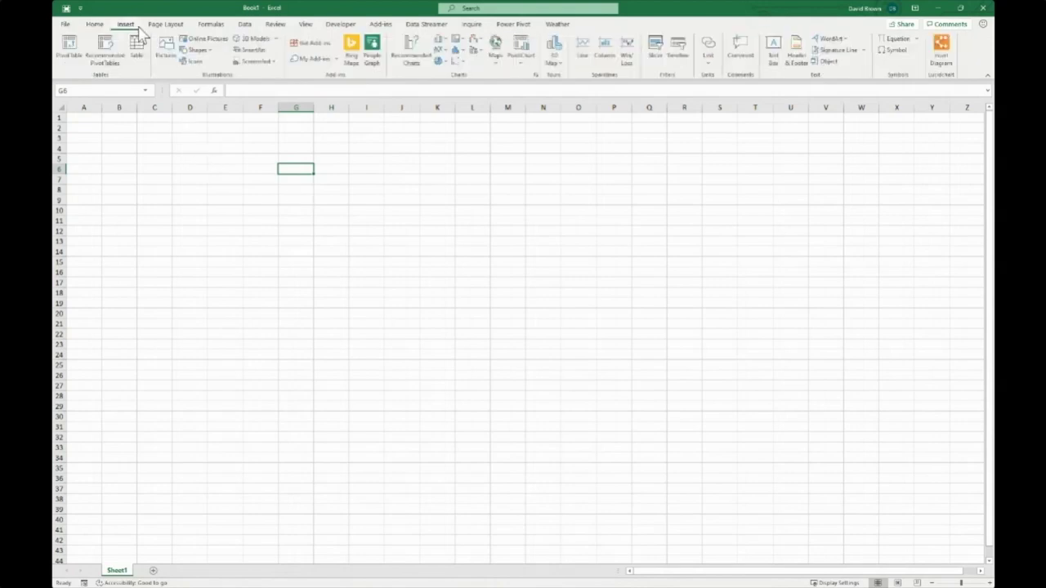
click(95, 24)
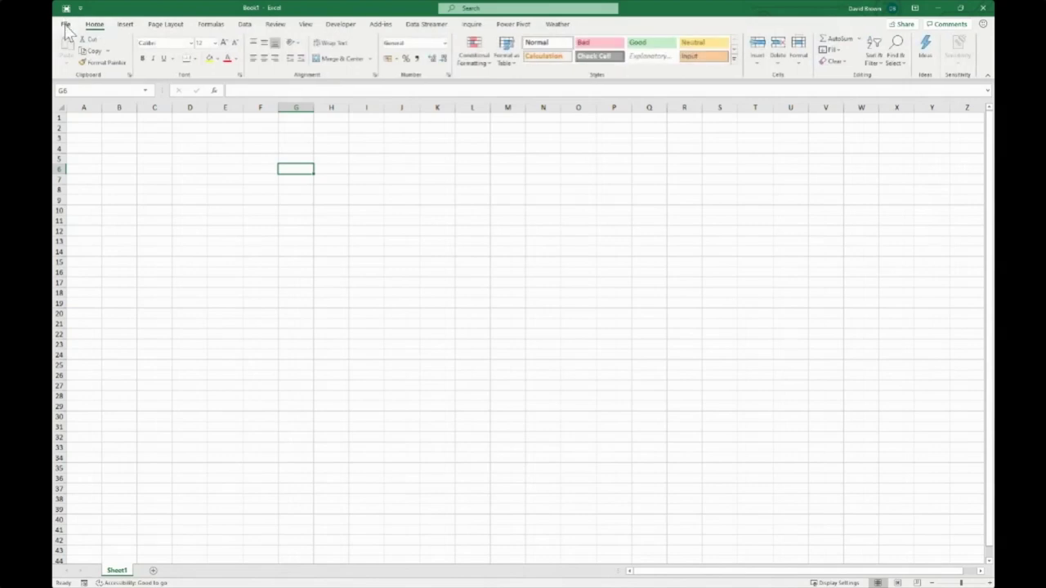
click(66, 26)
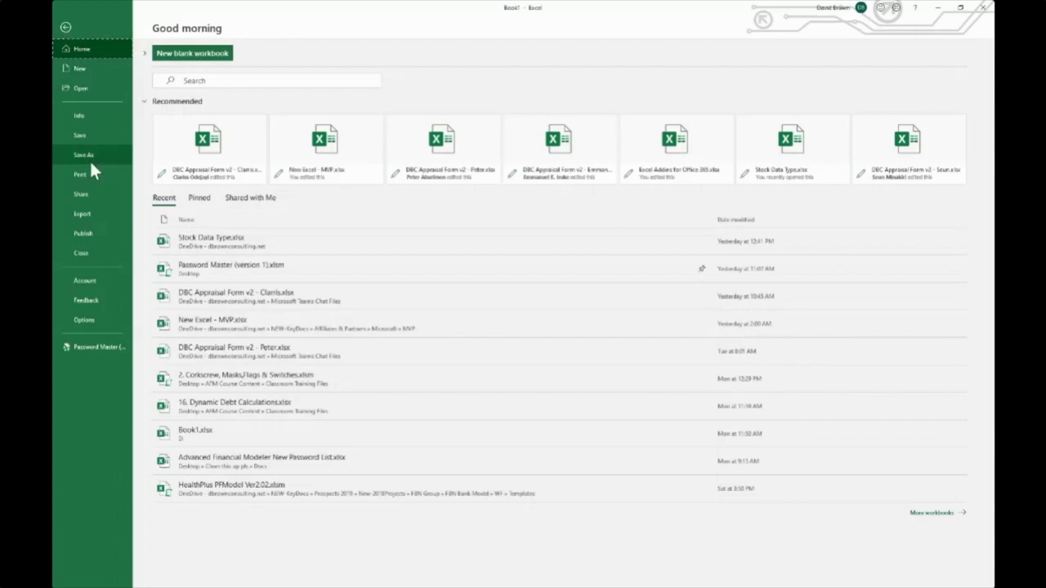
View the Account product information in the backstage, then open Excel Options
click(92, 283)
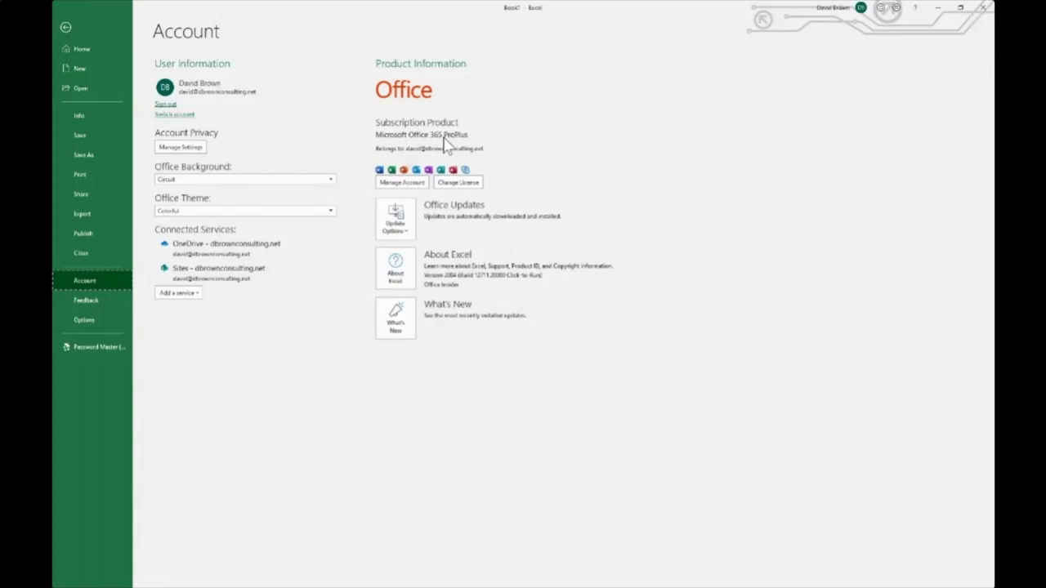
click(69, 27)
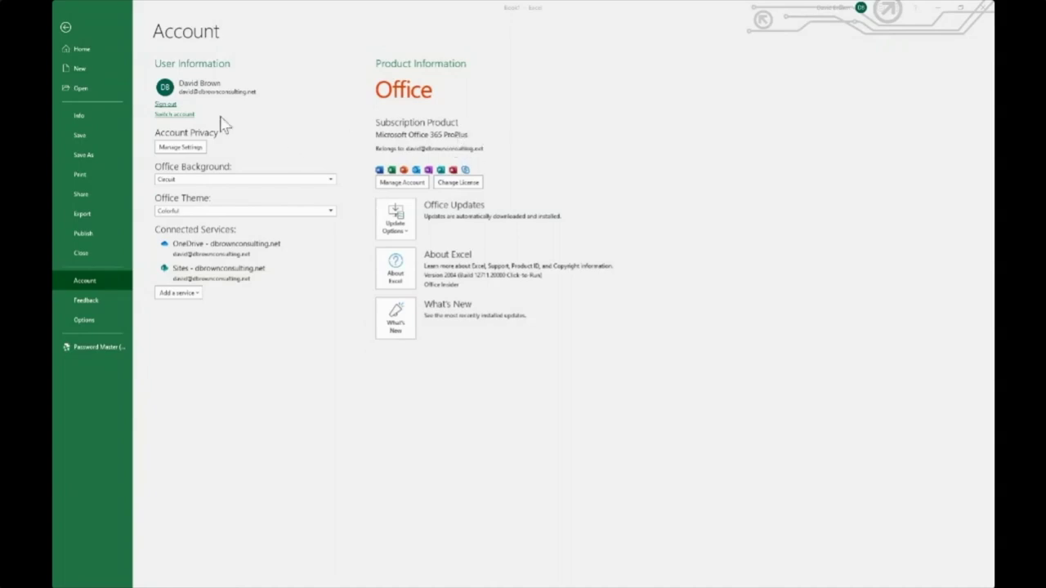
click(82, 319)
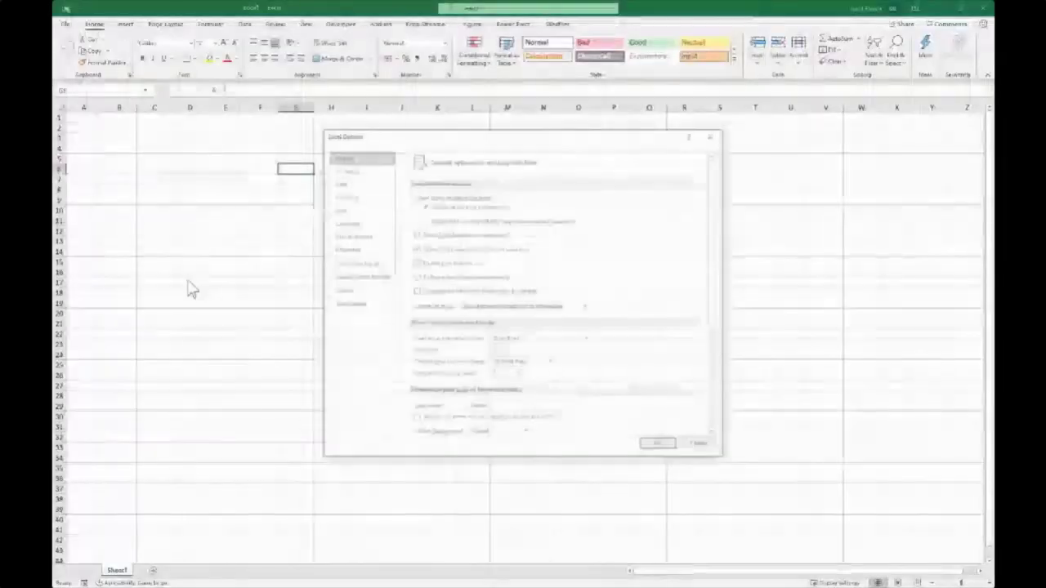
In Excel Options under Add-ins, set Manage to COM Add-ins and click Go
drag(441, 137, 343, 135)
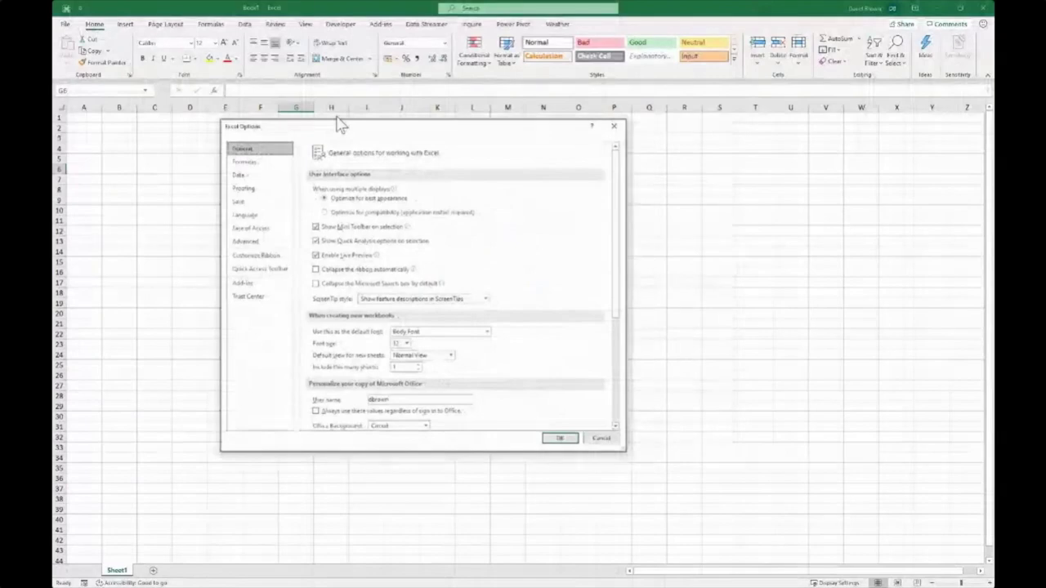
click(260, 286)
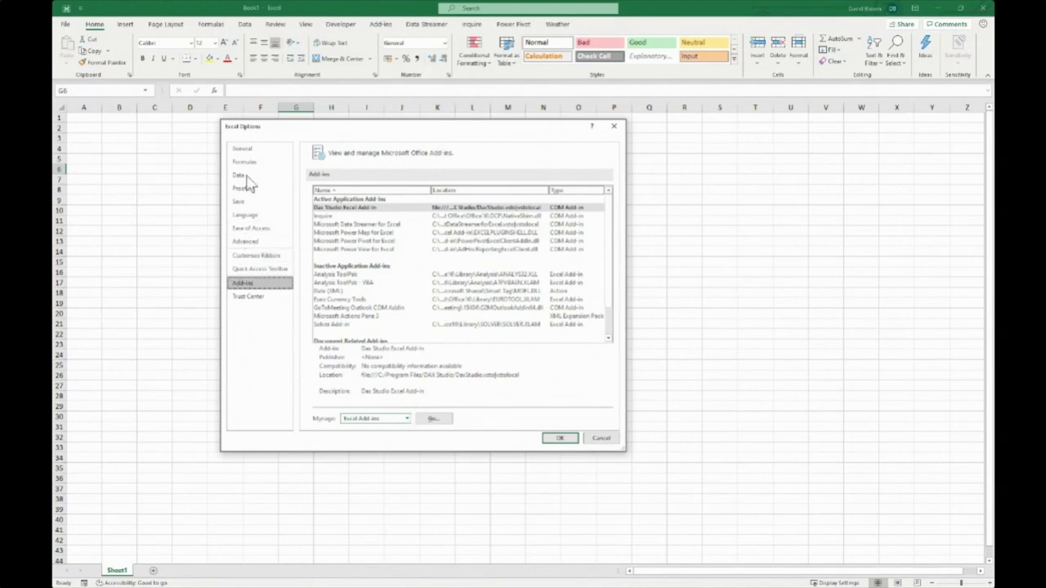
click(407, 419)
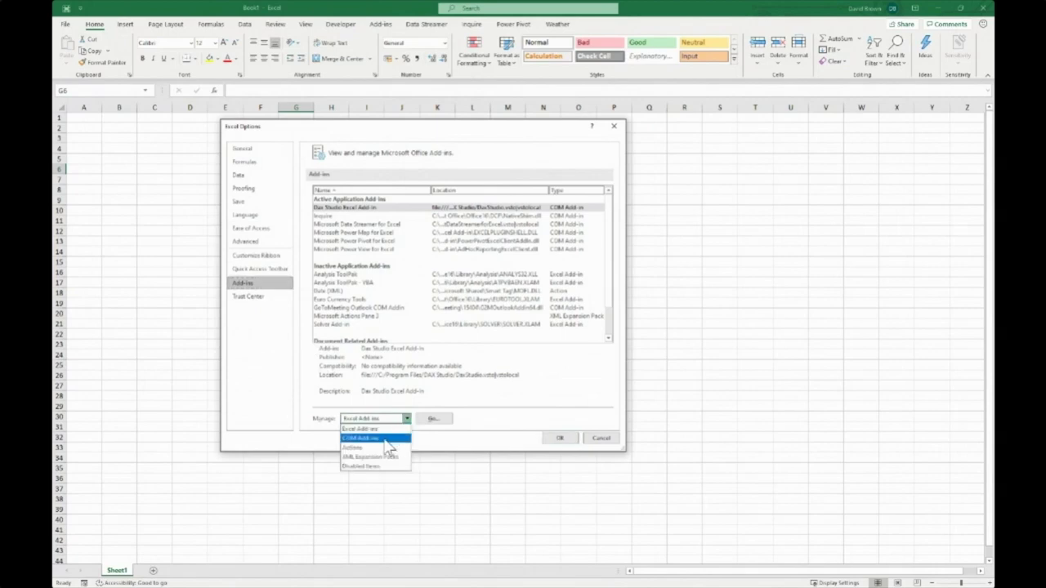
click(385, 439)
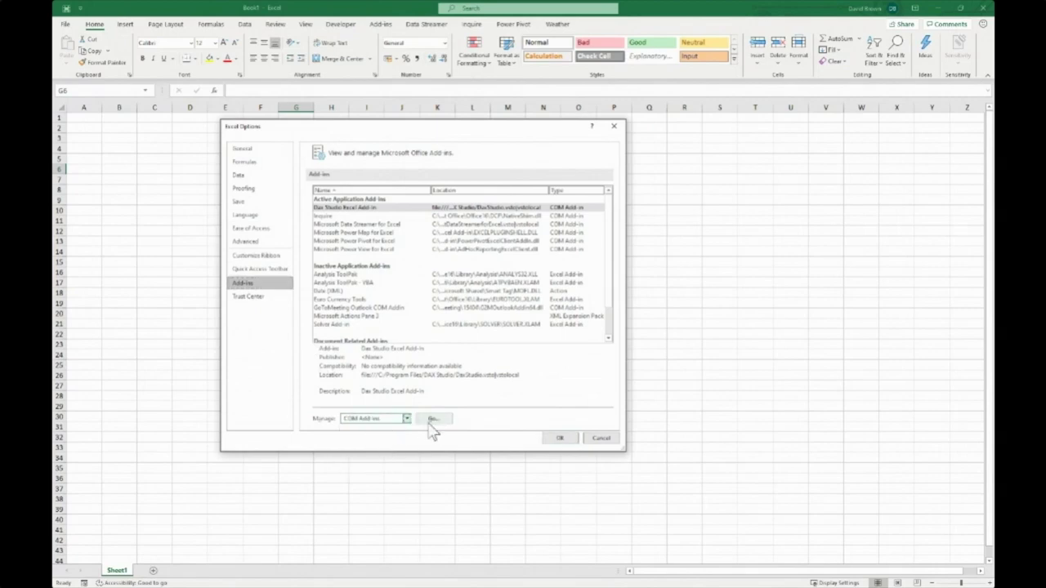
click(432, 421)
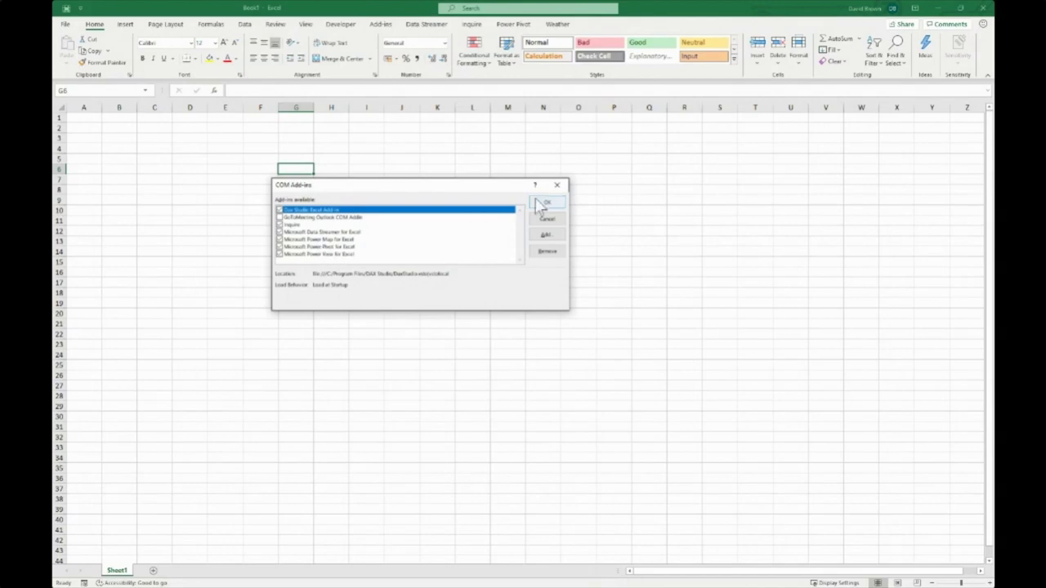
Close the COM Add-ins dialog, select F6, zoom in three steps, then select E5 and D5
click(558, 187)
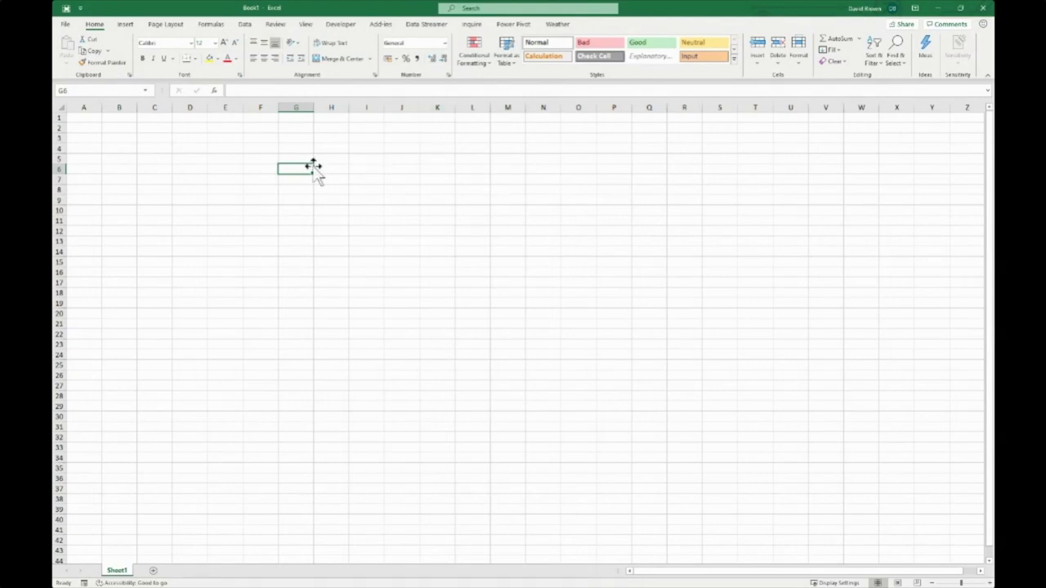
click(256, 169)
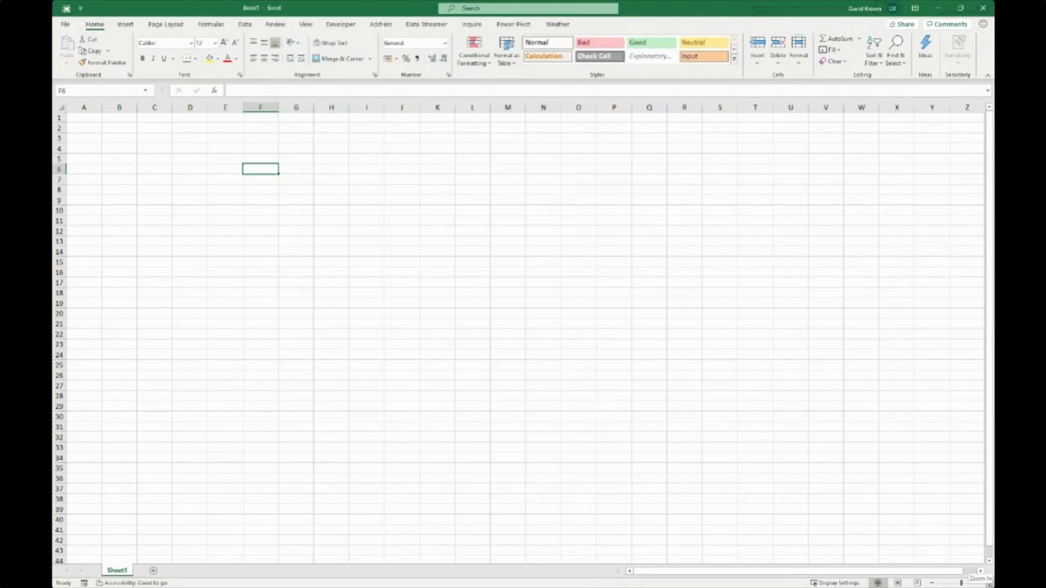
click(978, 582)
click(978, 583)
click(979, 583)
click(979, 583)
click(979, 582)
click(979, 583)
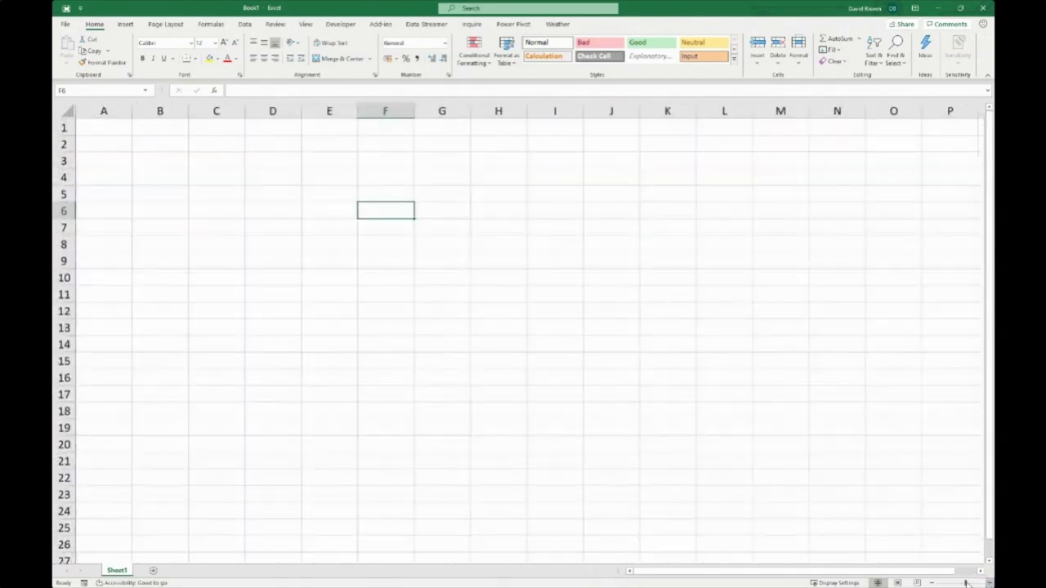
click(327, 194)
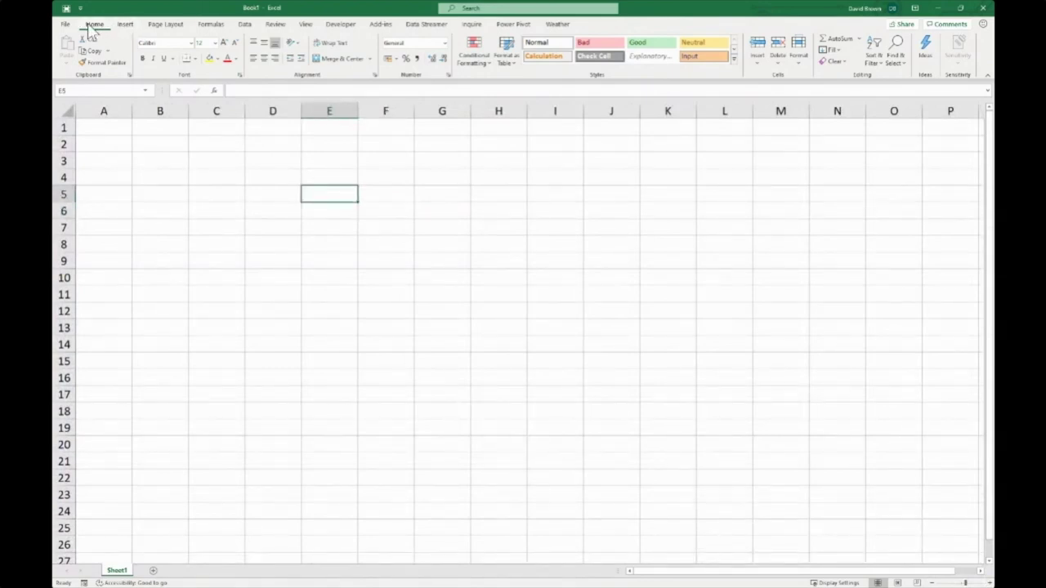
click(276, 197)
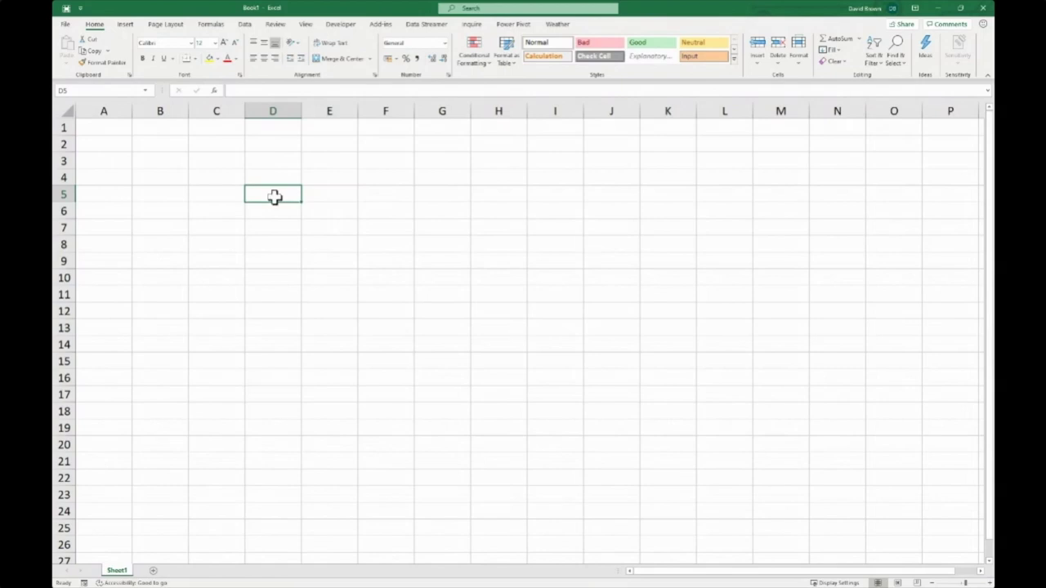
click(66, 25)
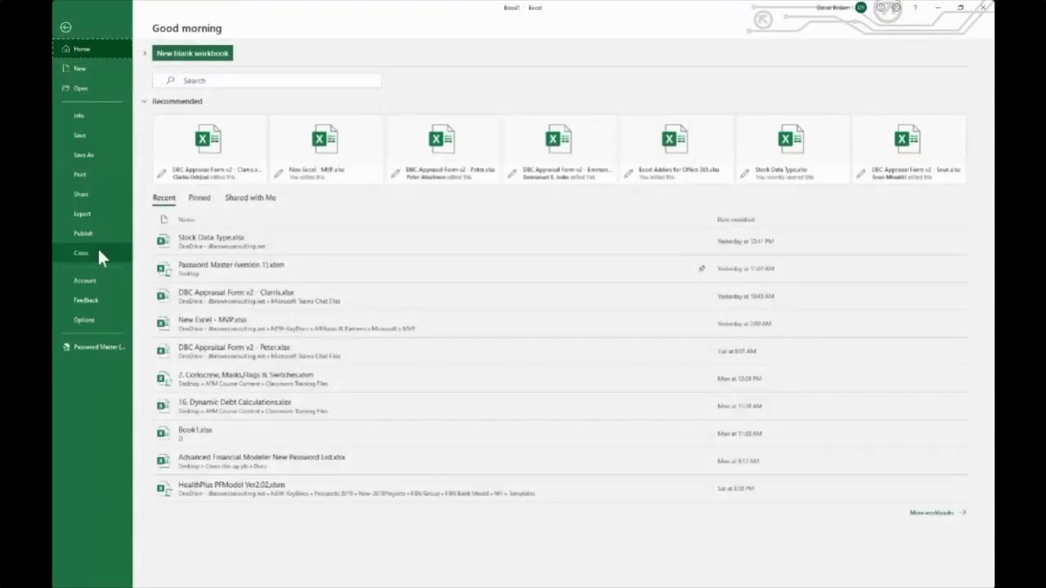
click(91, 282)
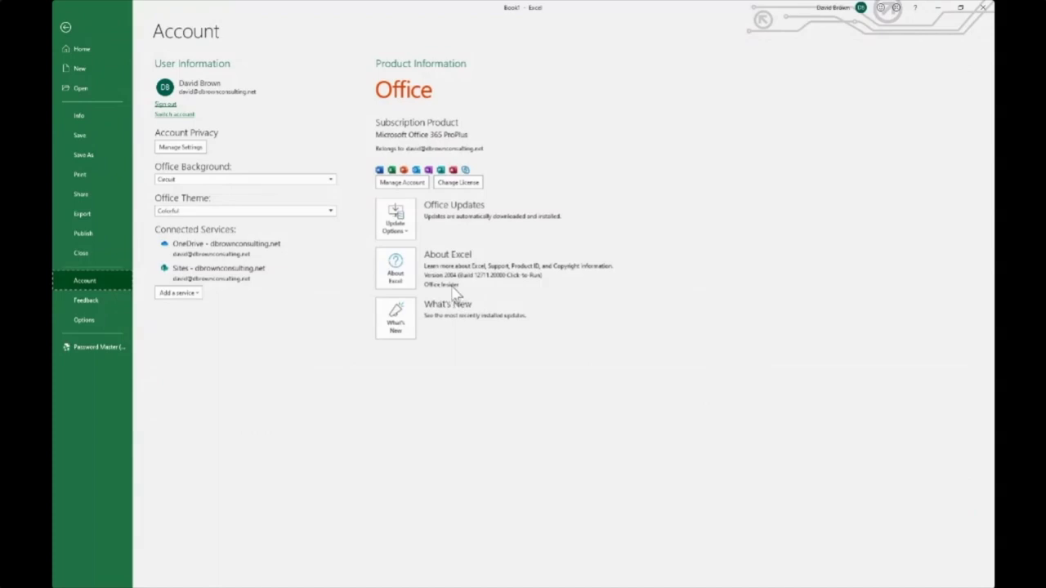
click(66, 27)
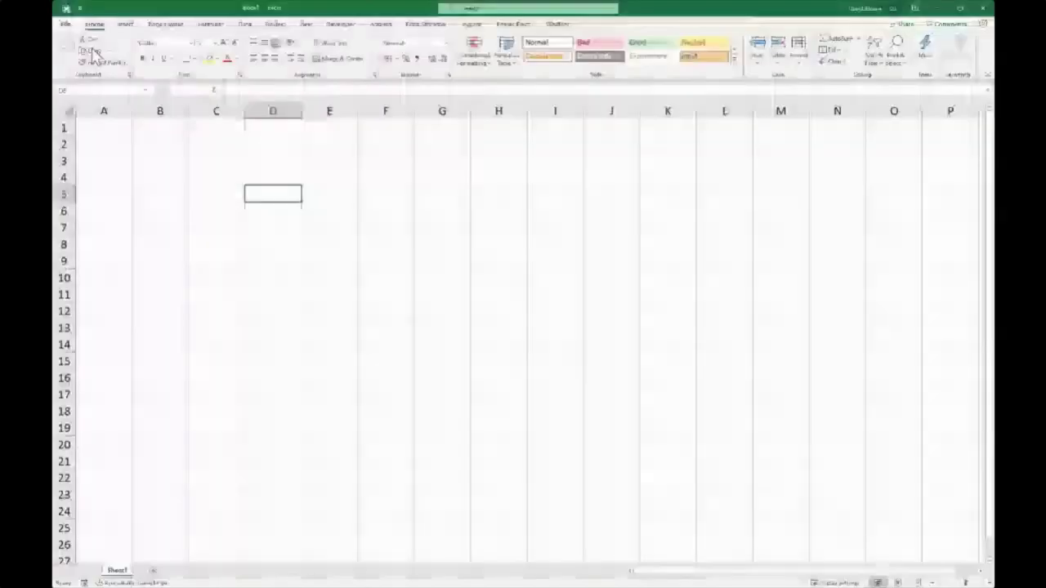
click(266, 229)
text(+L)
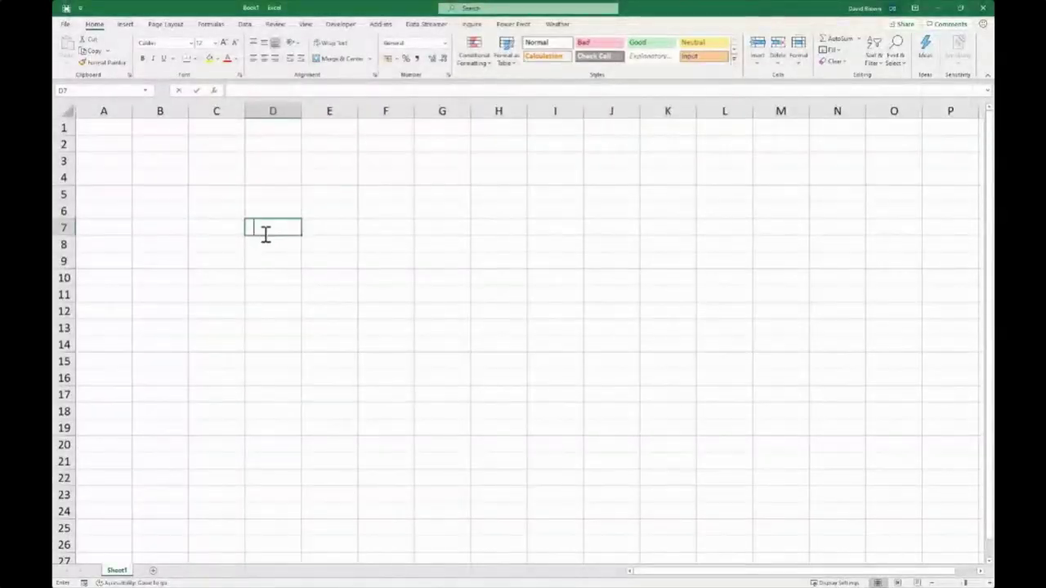
text(ET)
key(BackSpace)
key(BackSpace)
key(BackSpace)
key(BackSpace)
text(=LET)
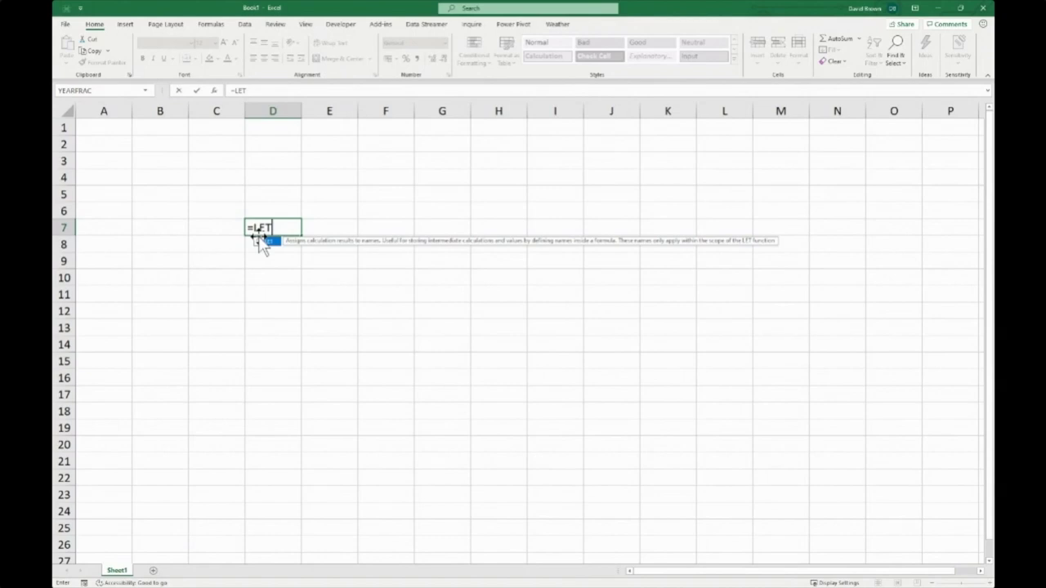
text(()
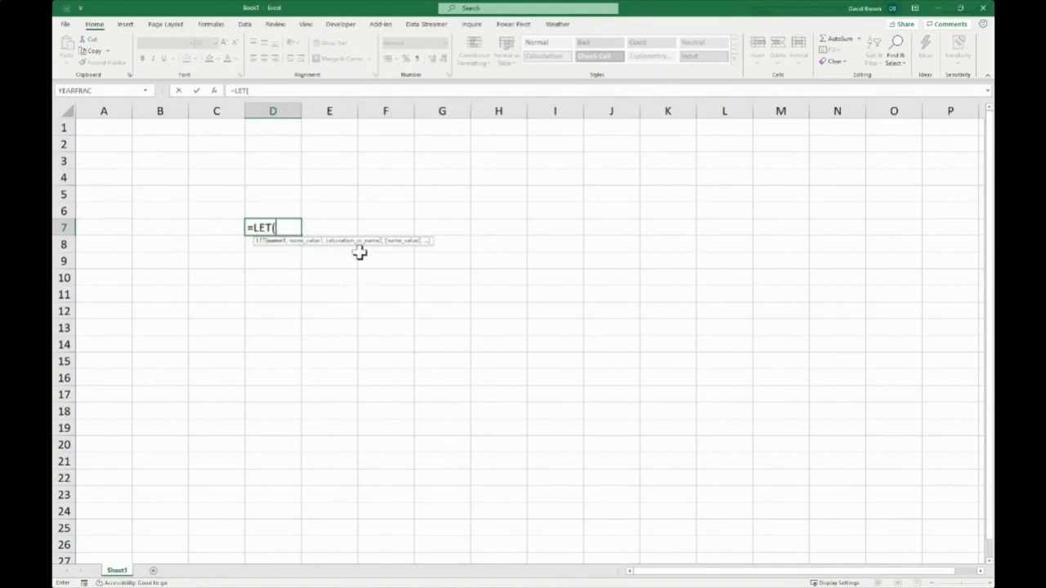
key(Escape)
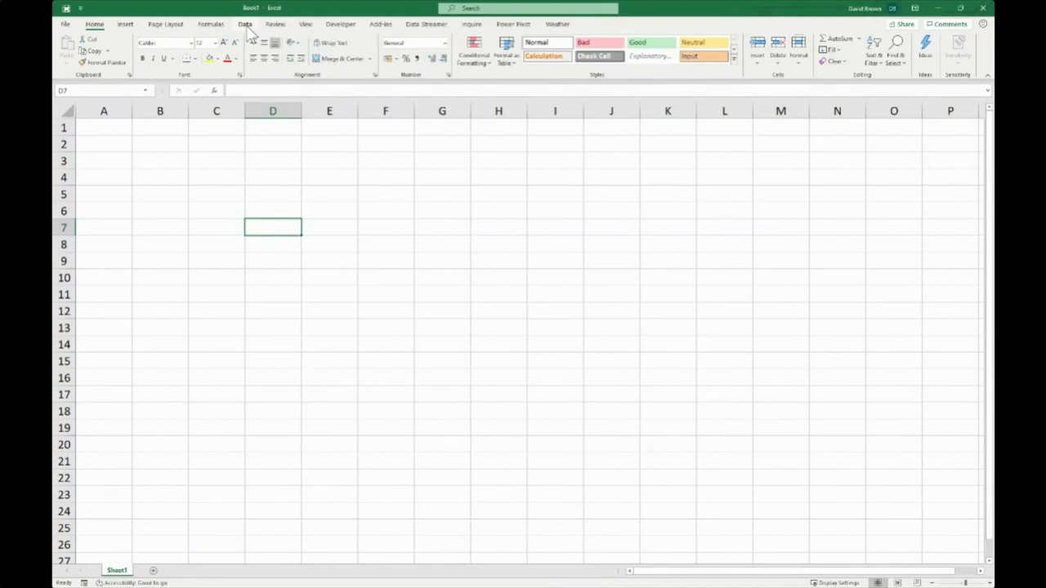
click(245, 24)
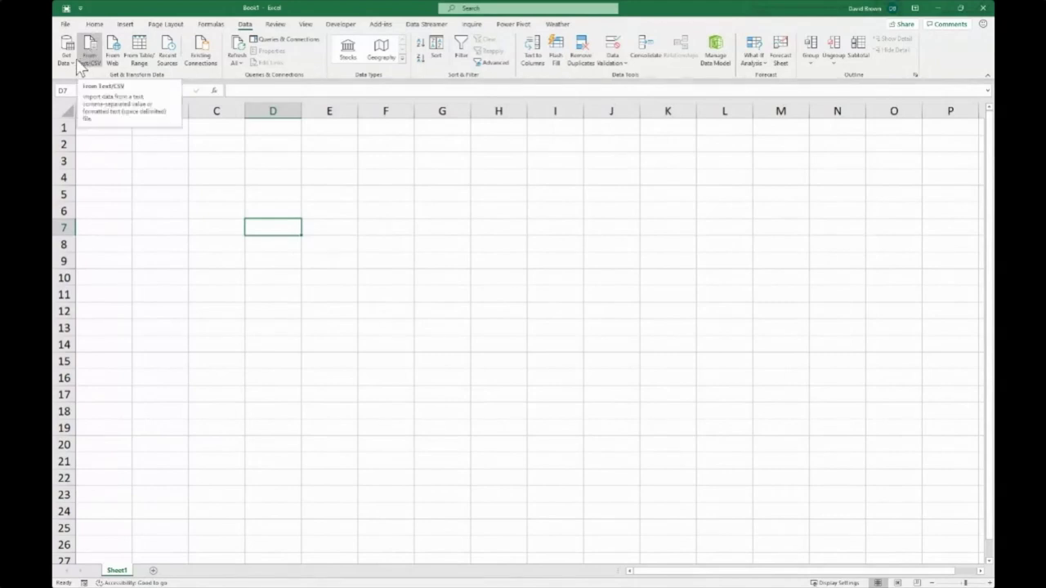
click(147, 259)
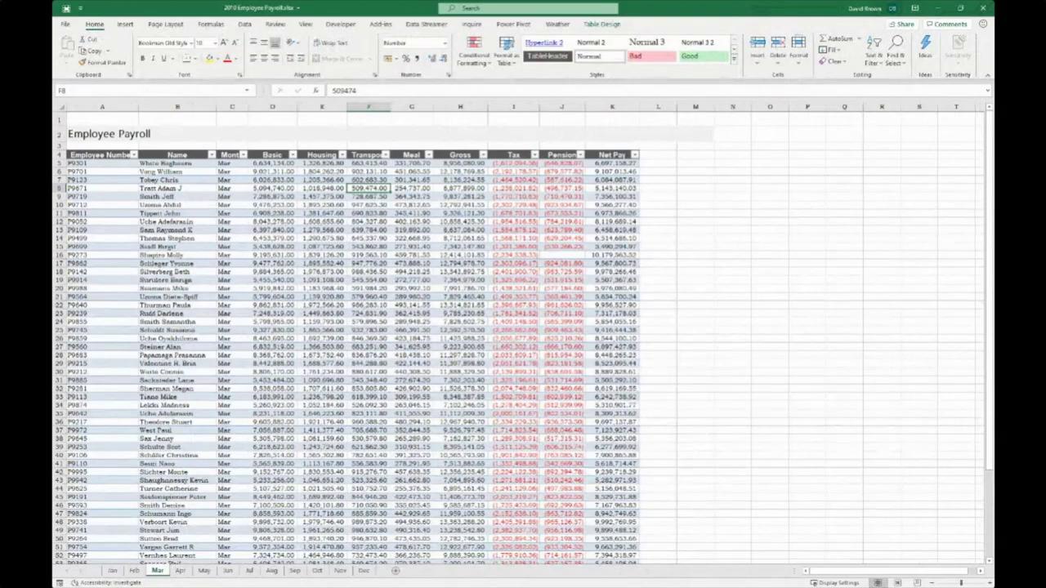
Zoom in and jump back to the top of the Mar sheet's Employee Payroll table
click(988, 582)
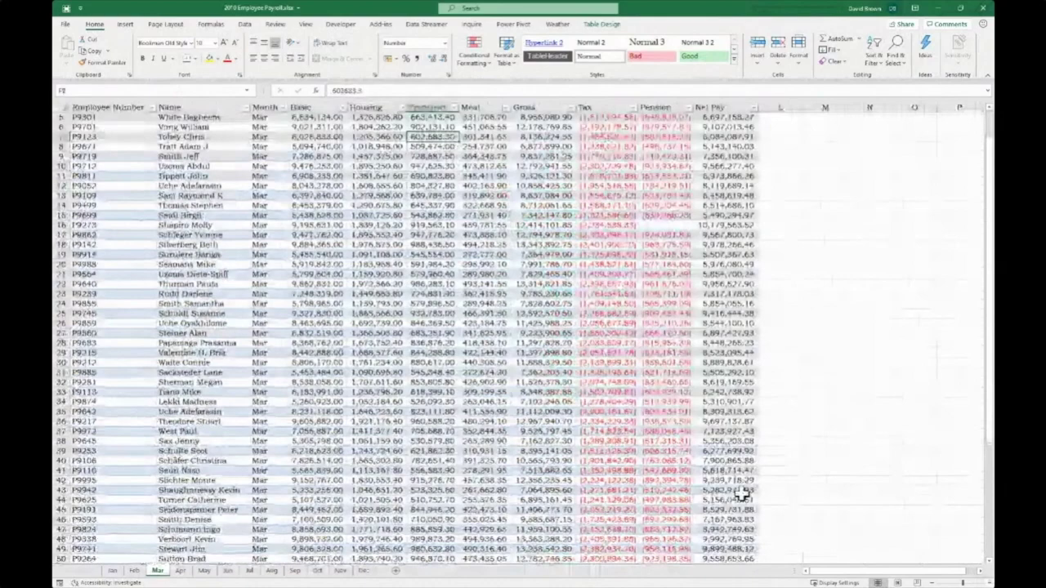
key(ctrl+Home)
key(Down)
key(Down)
key(Down)
key(Down)
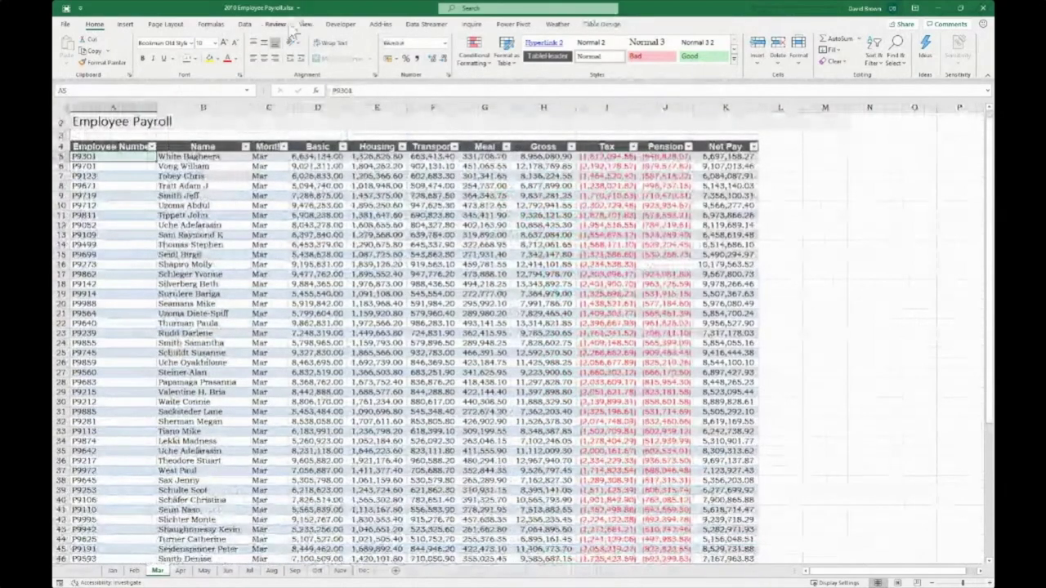
click(244, 24)
Turn off the Filter arrows on the Mar table's headers and zoom in twice
click(461, 53)
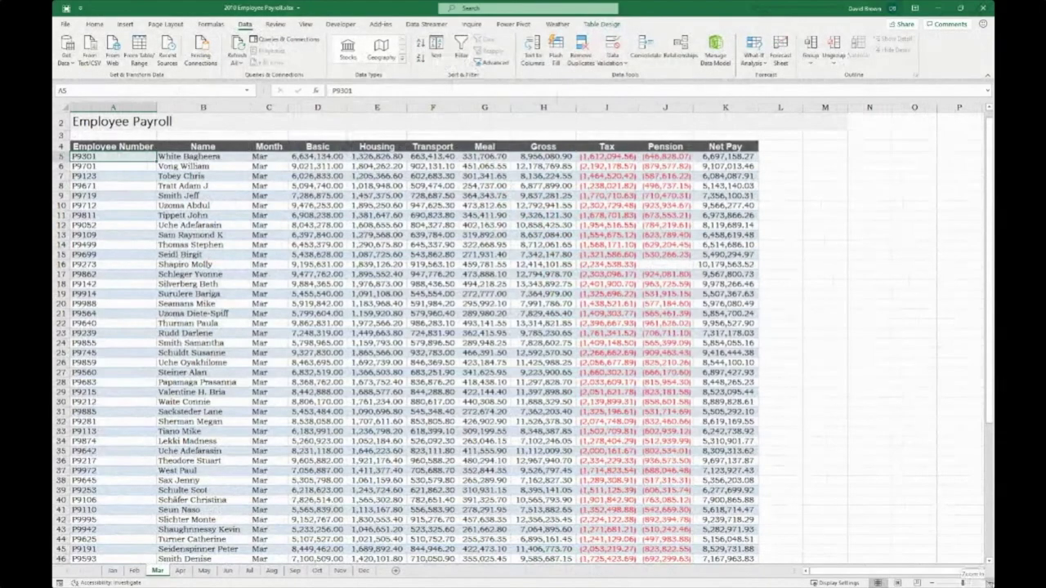
click(988, 581)
click(988, 582)
click(988, 582)
click(988, 582)
Step across the headers from Employee Number to Pension, return to B6, then view the Jan sheet
key(Up)
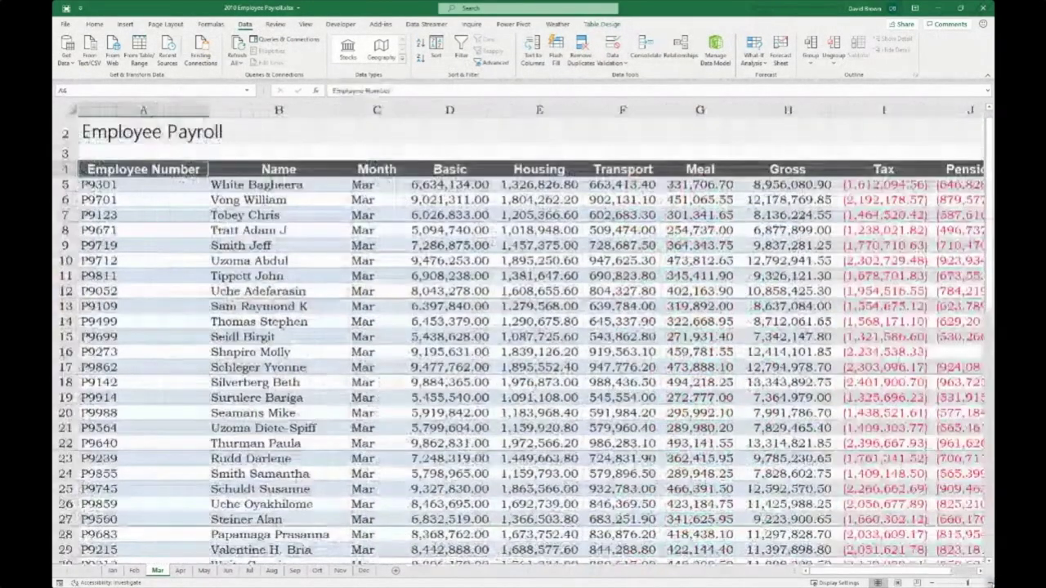
key(Right)
key(Right)
key(Right)
key(Right)
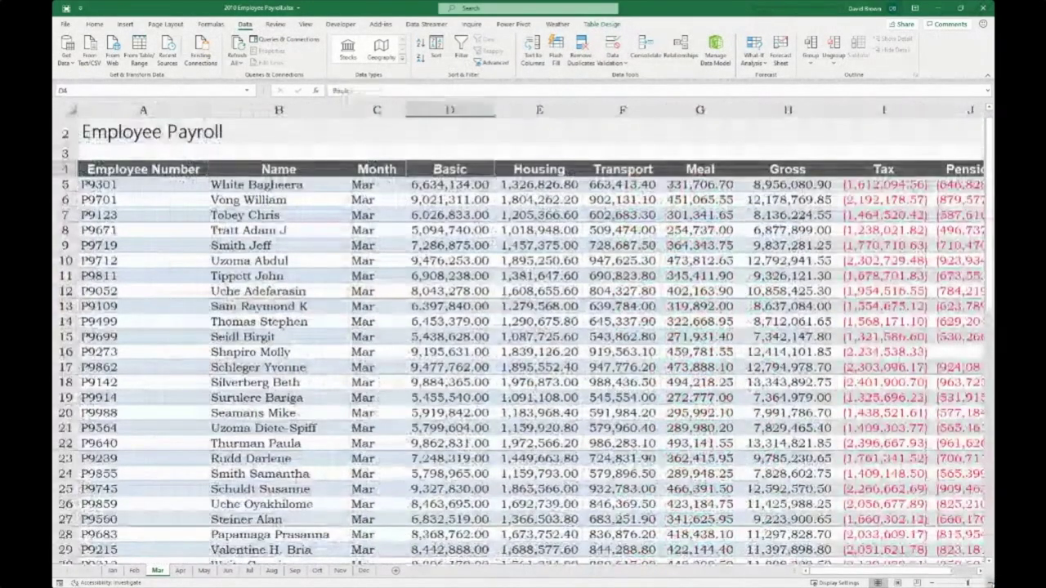
key(Right)
key(Right)
key(Right)
key(Right)
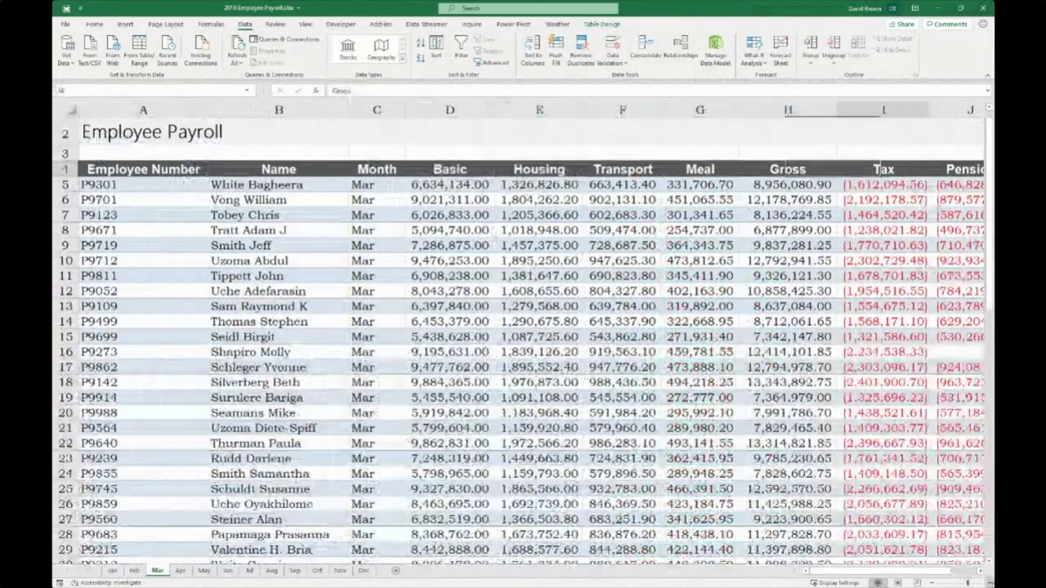
key(Right)
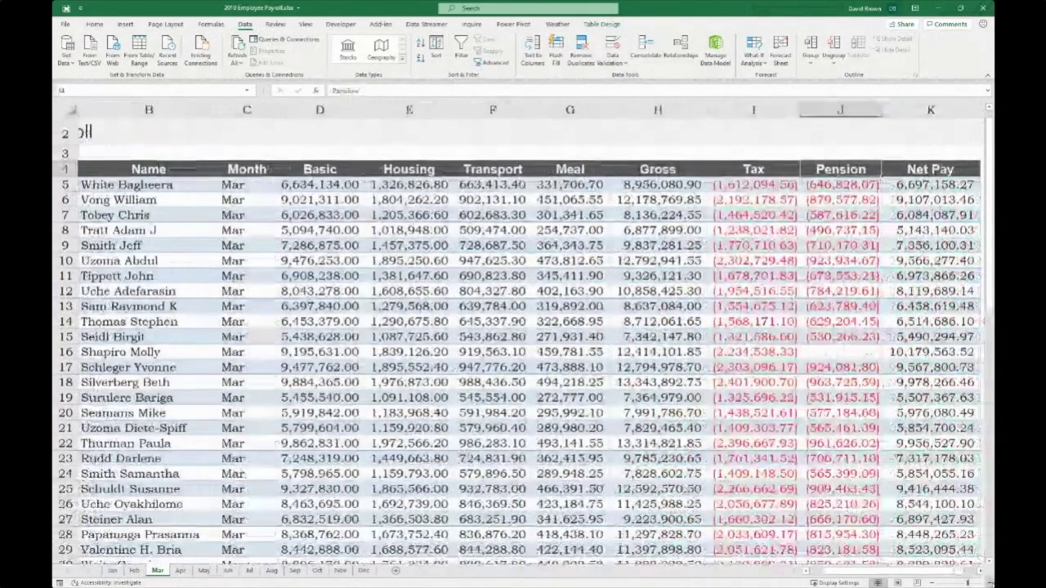
key(Home)
key(Down)
key(Down)
key(Right)
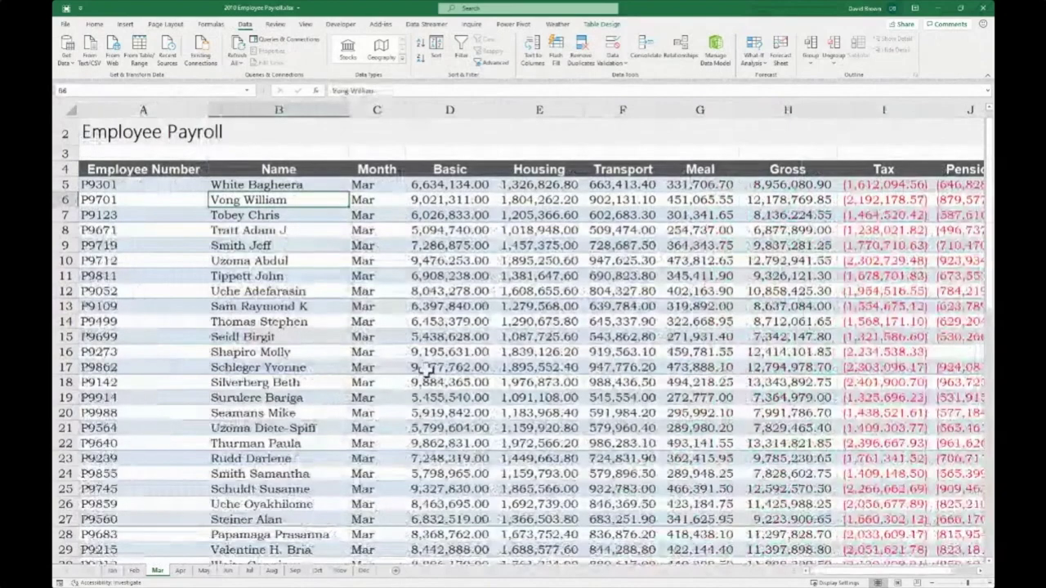
click(113, 571)
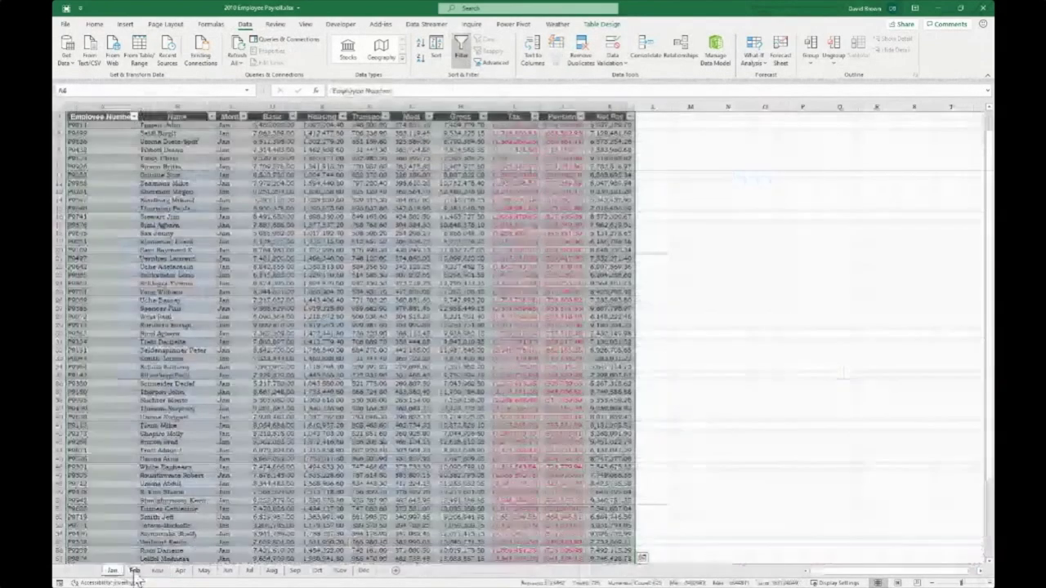
Flip through the Feb, Apr and Mar sheets, then close the payroll workbook choosing Don't Save
click(135, 570)
click(183, 571)
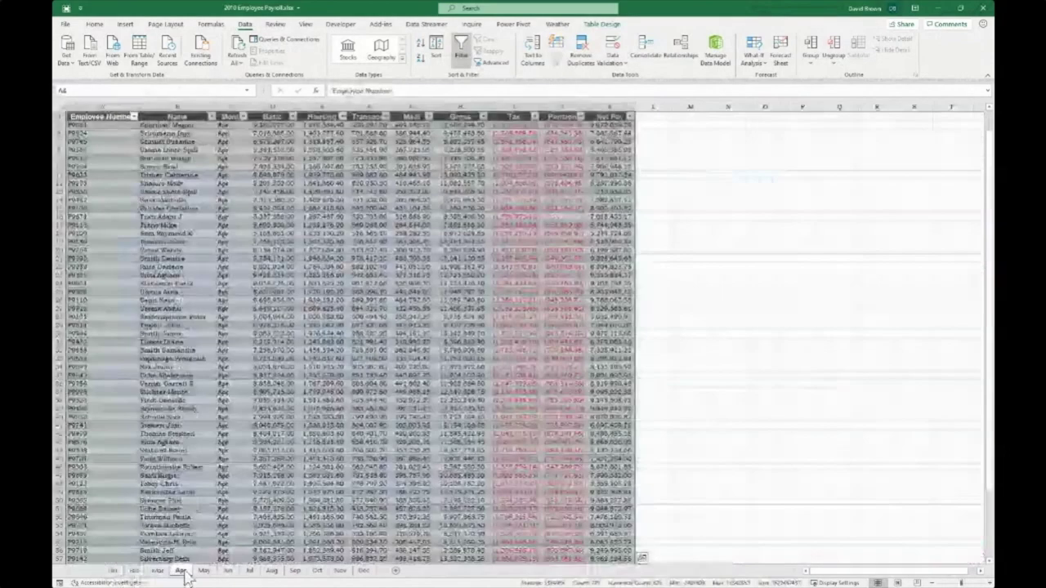
click(157, 571)
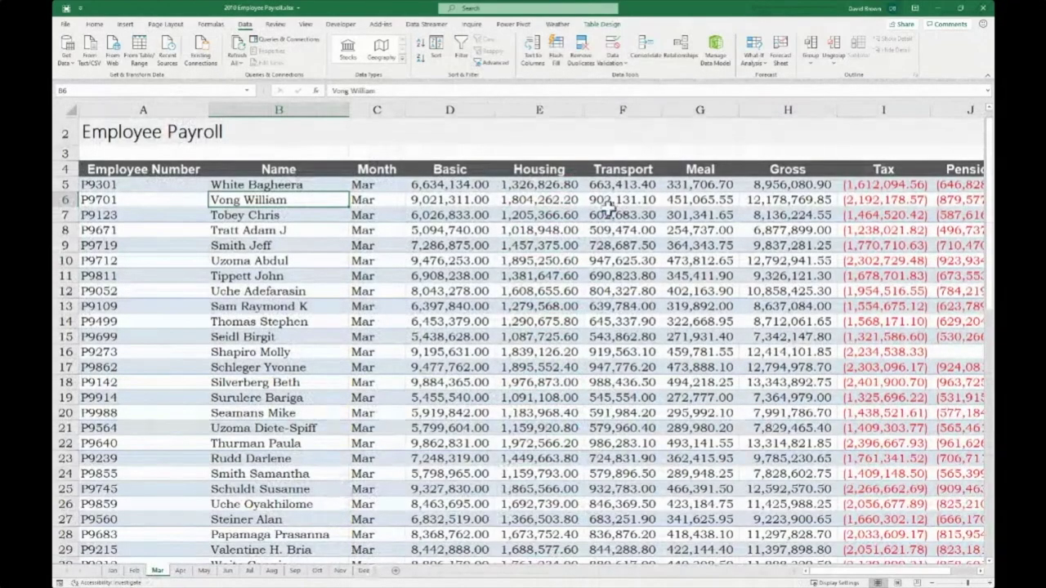
click(983, 10)
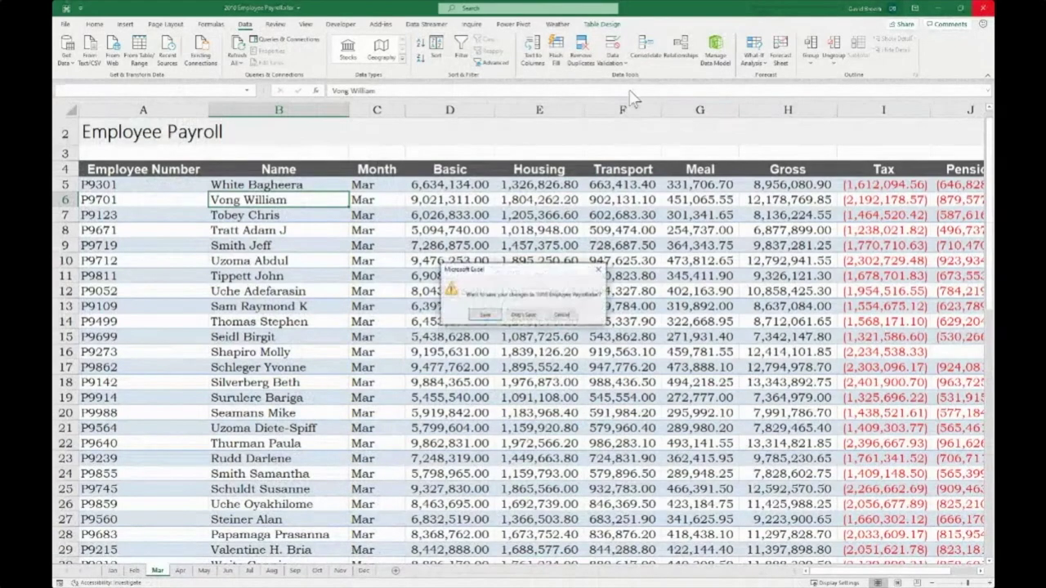
click(524, 316)
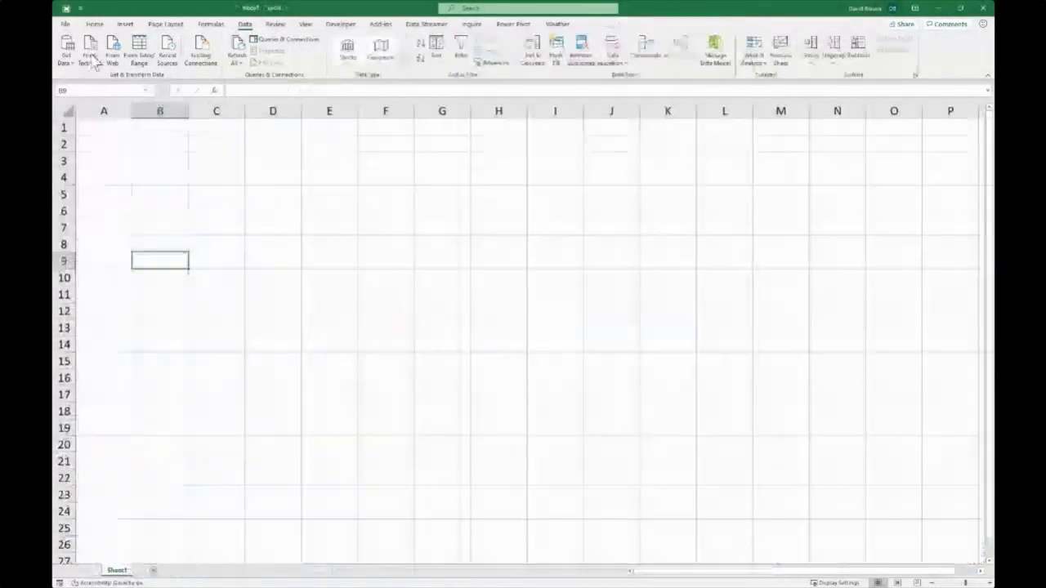
Open Get Data on the Data tab, browse From Database, then show the From File sources
click(73, 71)
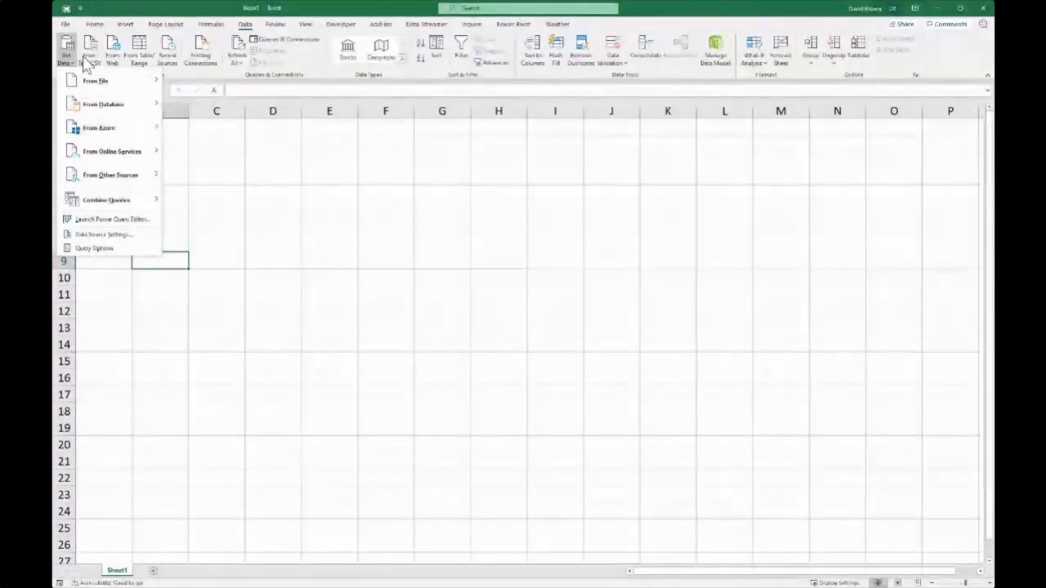
click(102, 105)
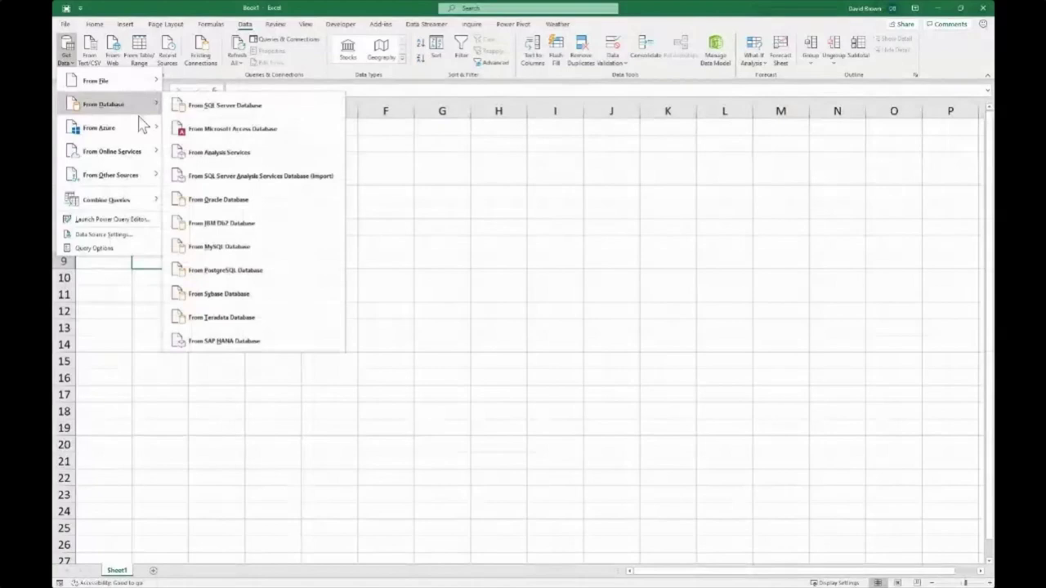
mouse_move(145, 155)
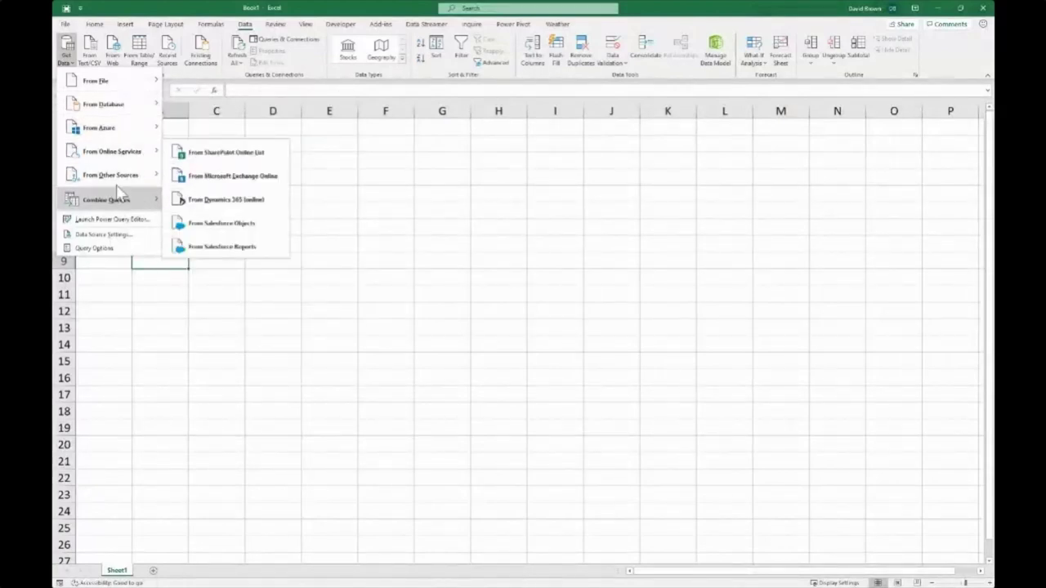
mouse_move(129, 183)
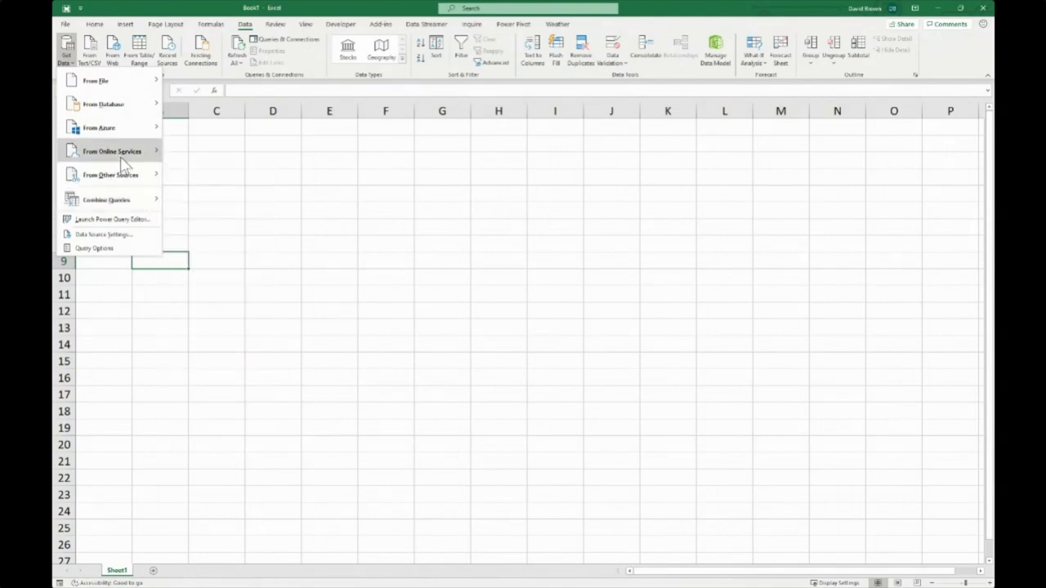
mouse_move(118, 84)
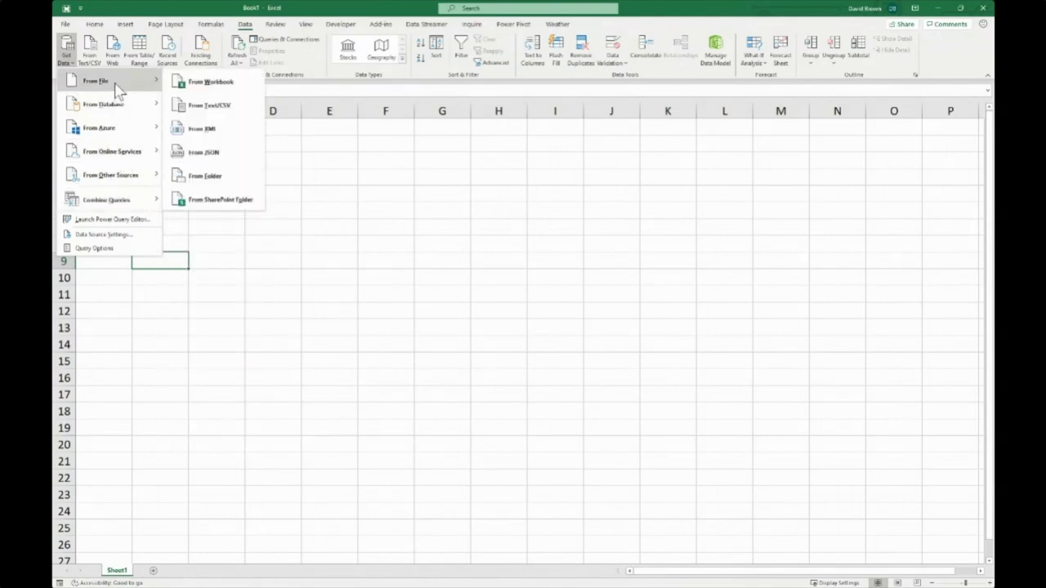
Choose From Workbook and open Desktop > PBI Webinar > Consolidation > 2010 Employee Payroll.xlsx
click(204, 84)
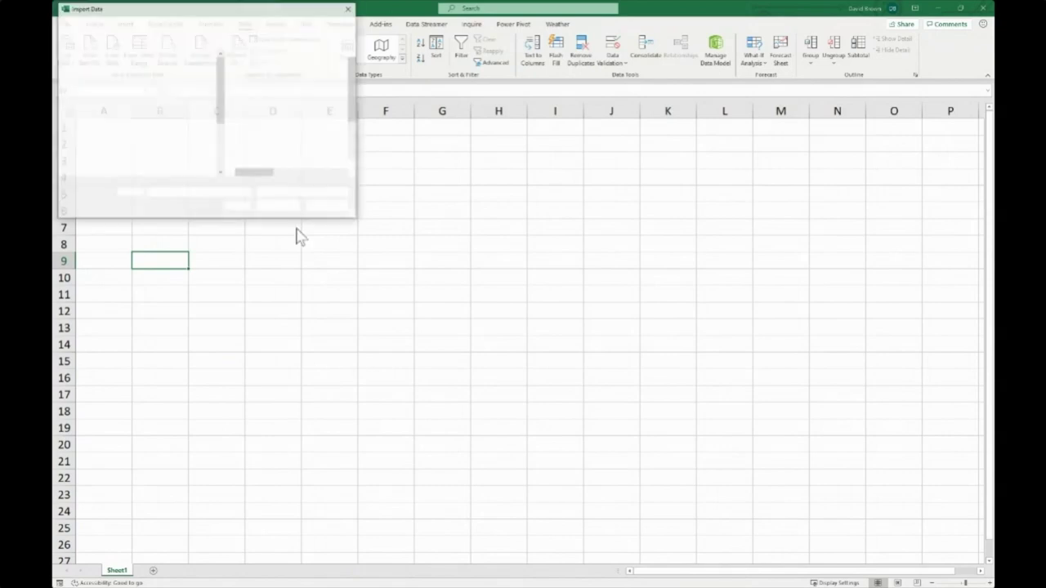
click(90, 81)
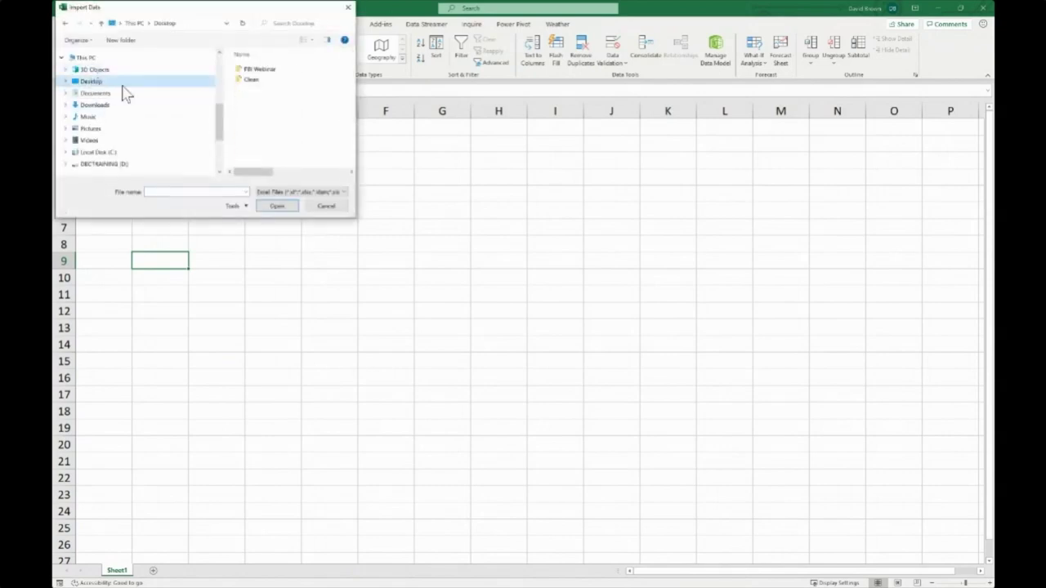
double_click(261, 70)
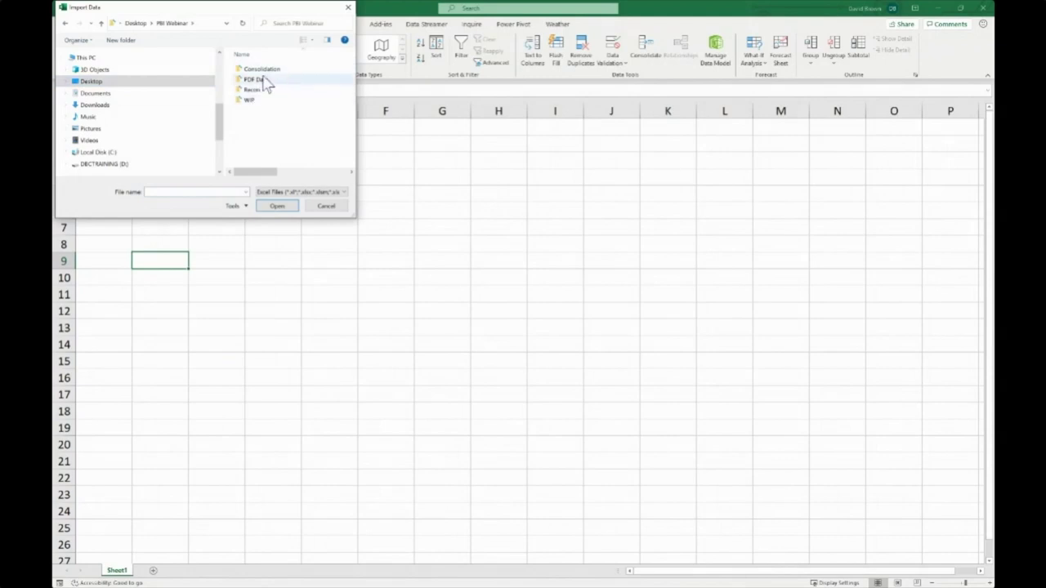
double_click(268, 70)
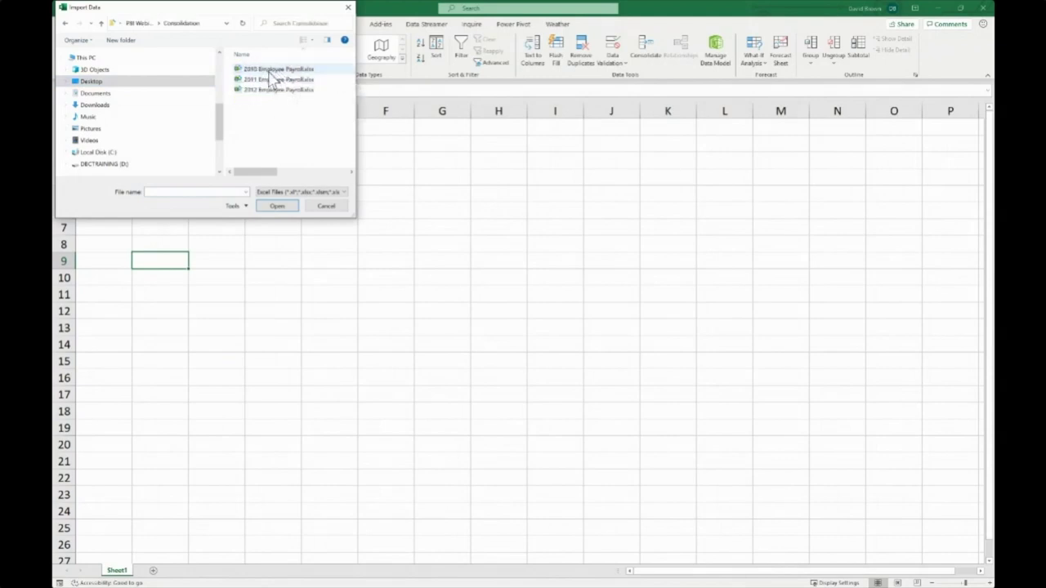
double_click(282, 70)
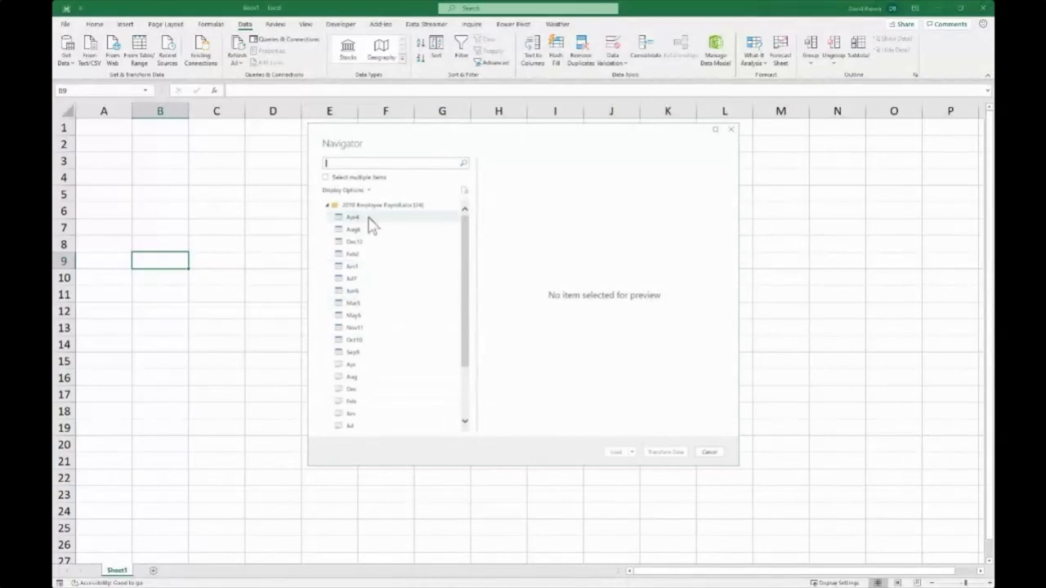
Preview the Apr4 table, then load the entire 2010 Employee Payroll workbook into a maximized Power Query Editor
click(358, 219)
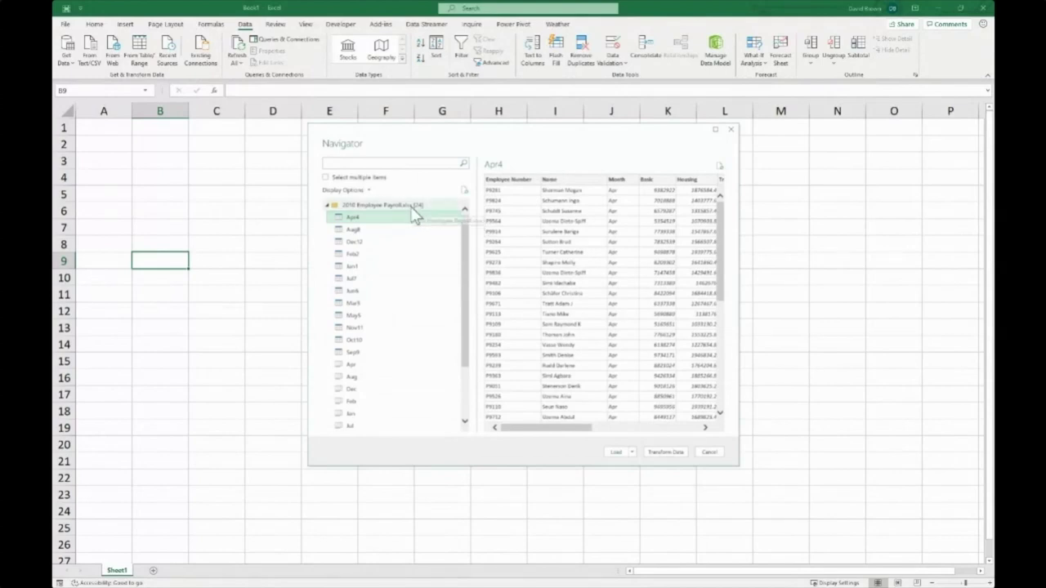
right_click(380, 209)
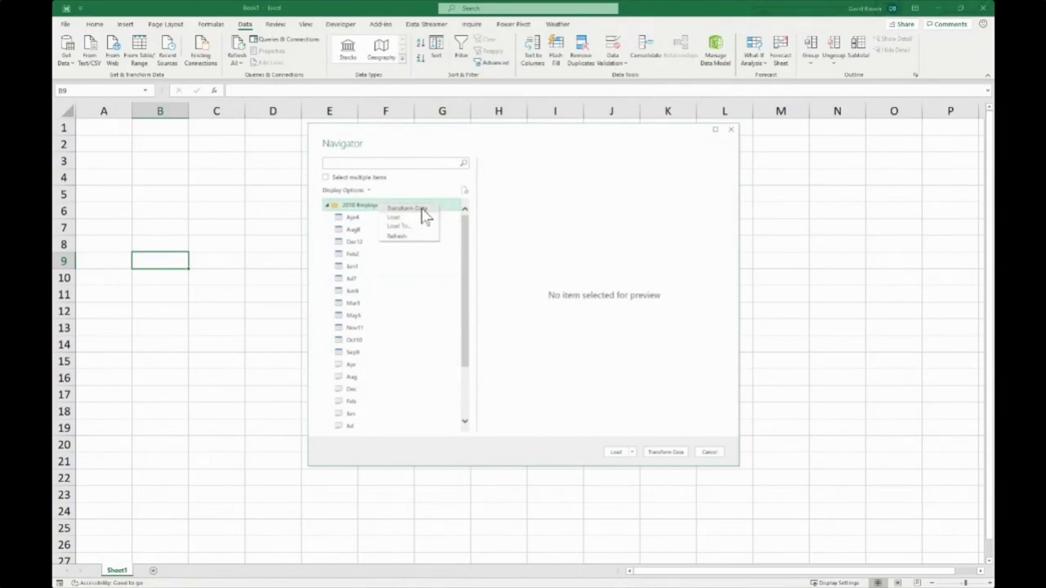
click(422, 210)
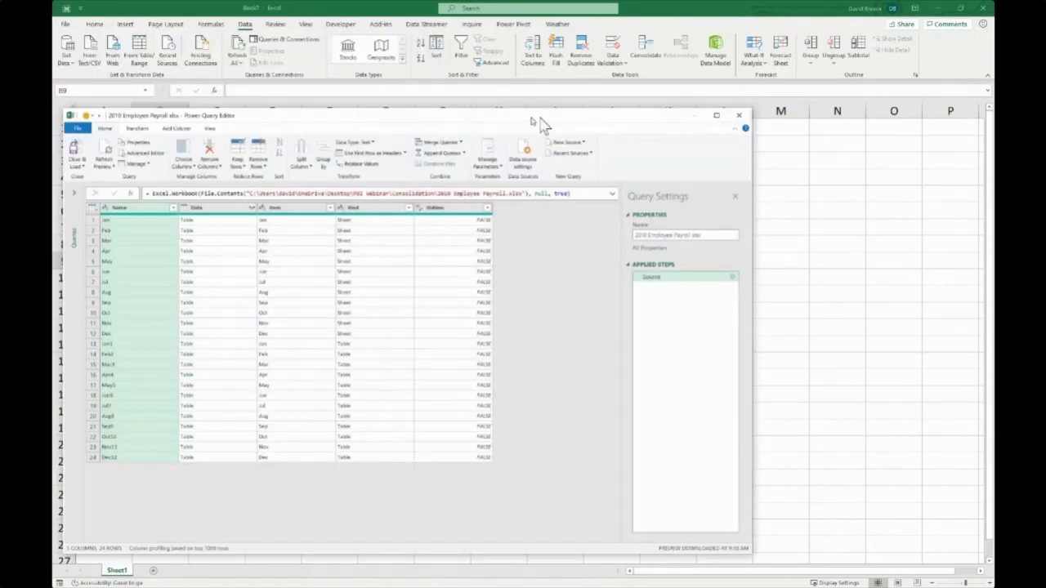
double_click(539, 122)
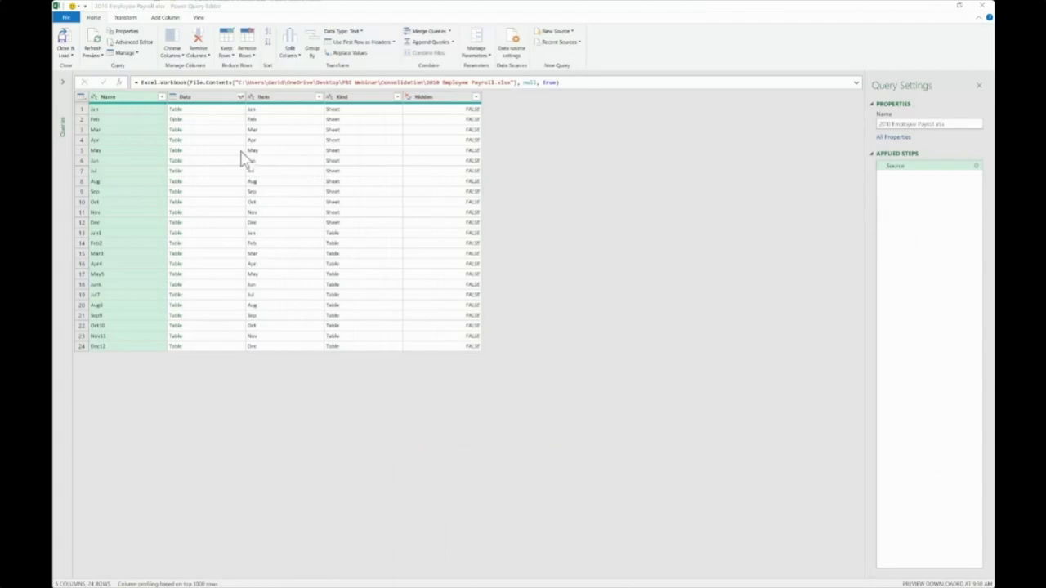
Filter the Kind column to keep only Table rows, excluding Sheet entries
click(203, 98)
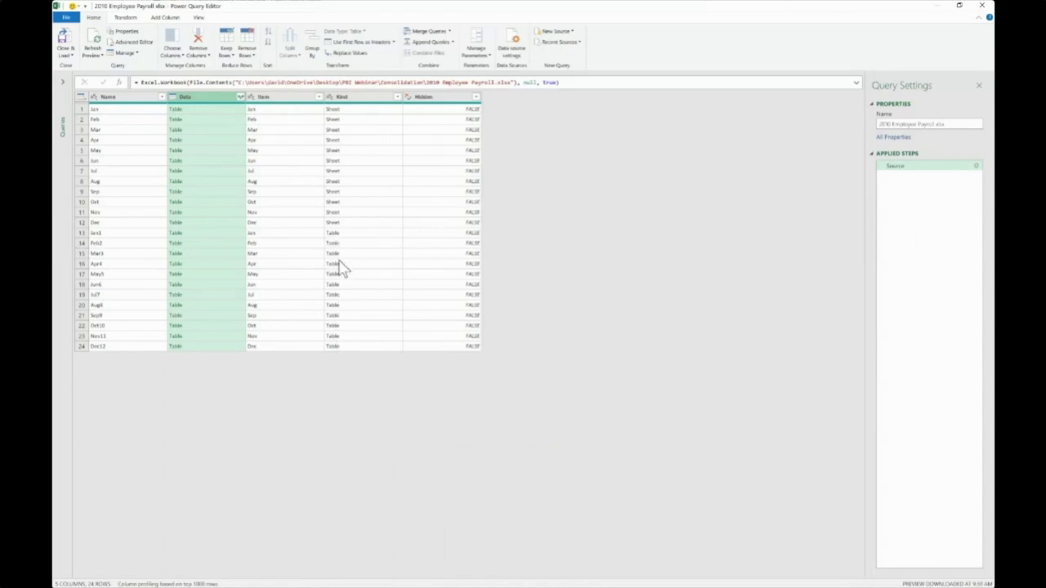
click(398, 97)
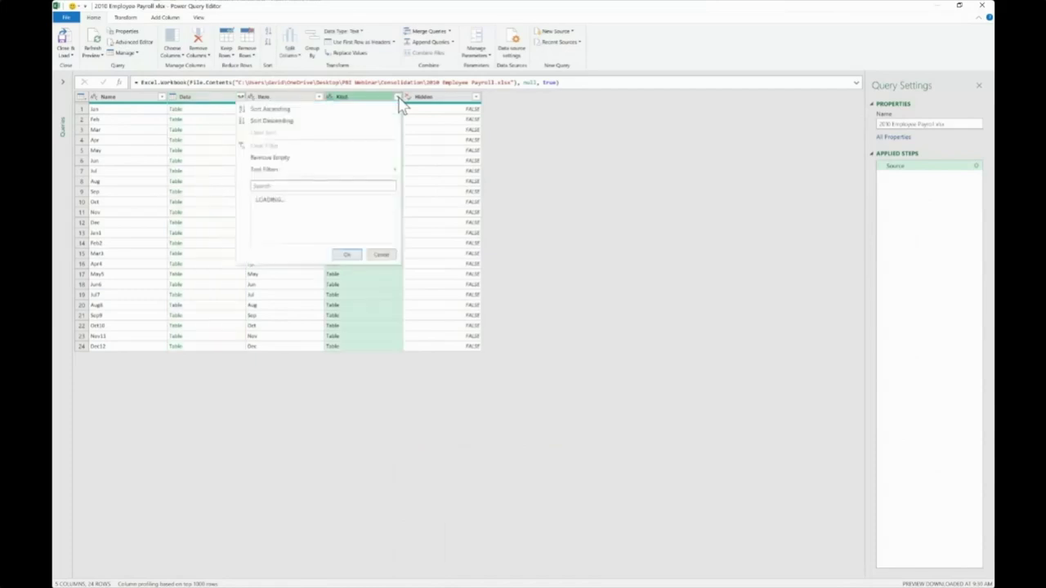
click(260, 211)
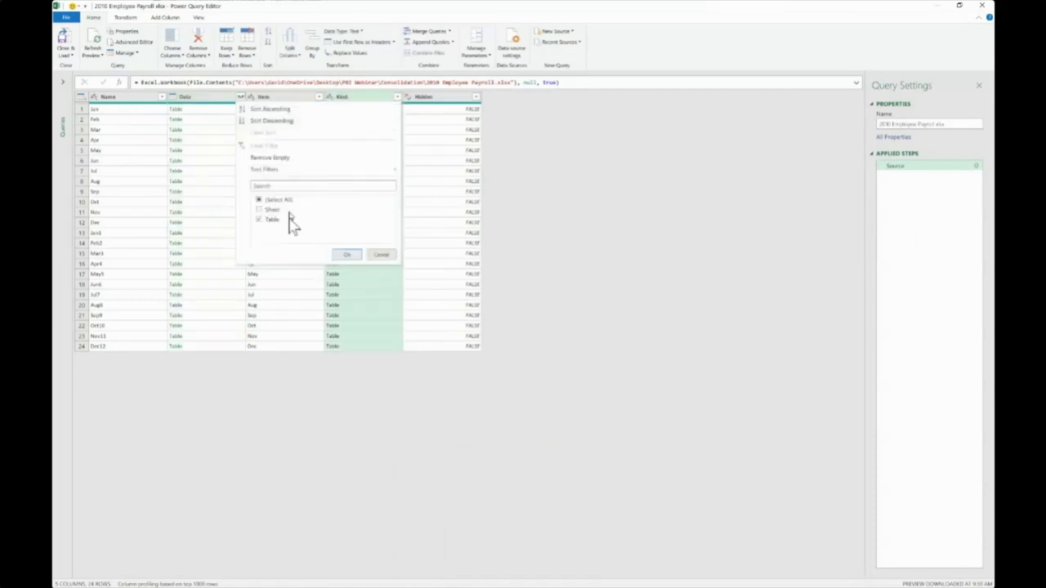
click(347, 255)
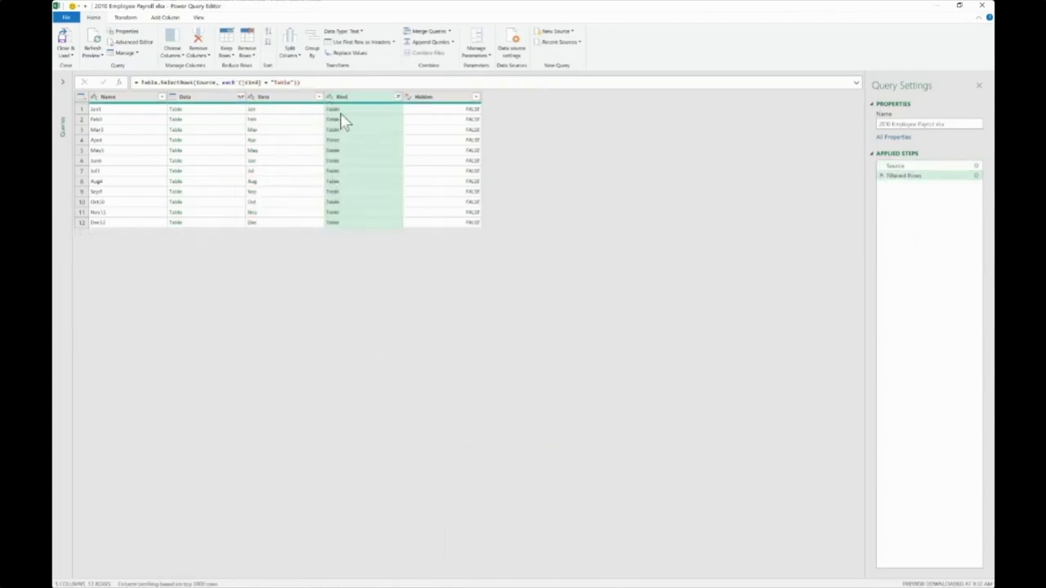
Remove all columns except Data, leaving 12 monthly tables
click(194, 99)
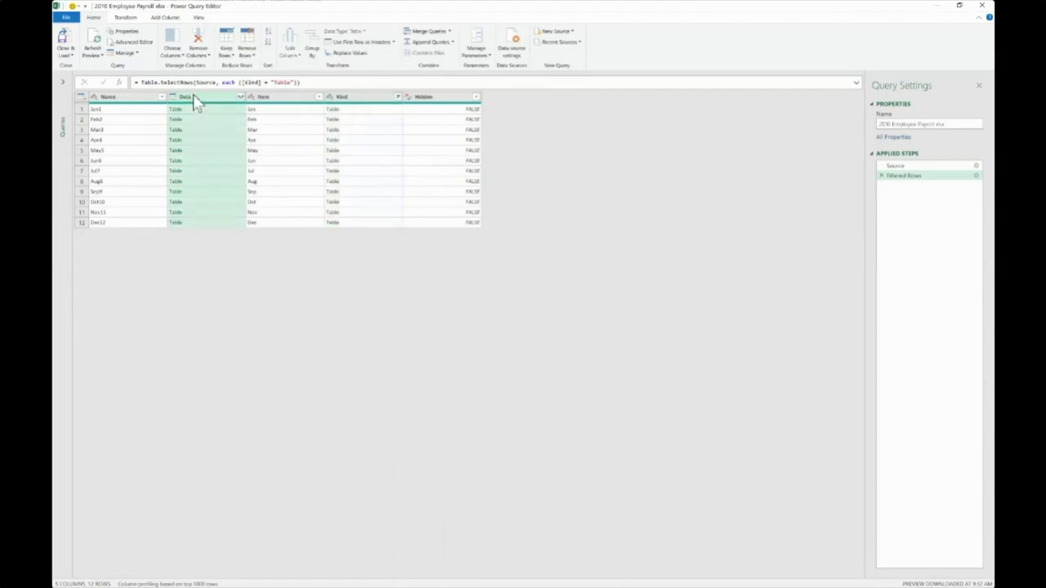
right_click(196, 99)
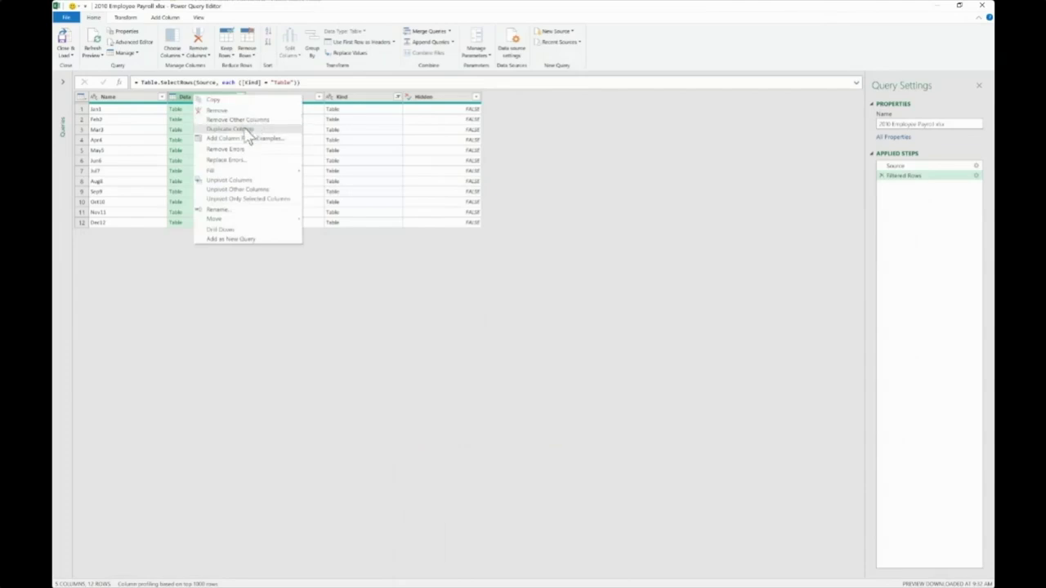
click(252, 123)
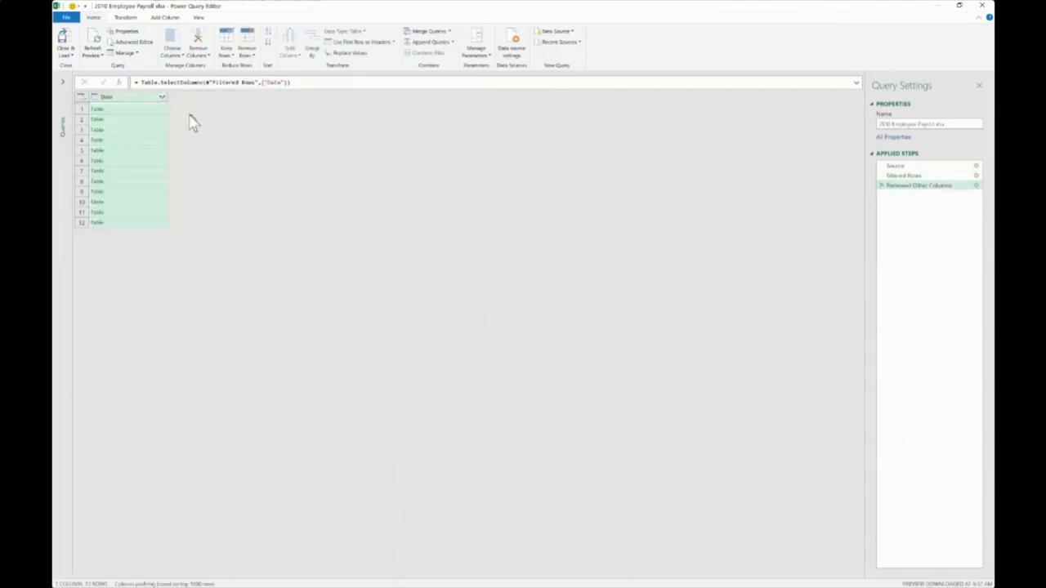
click(162, 97)
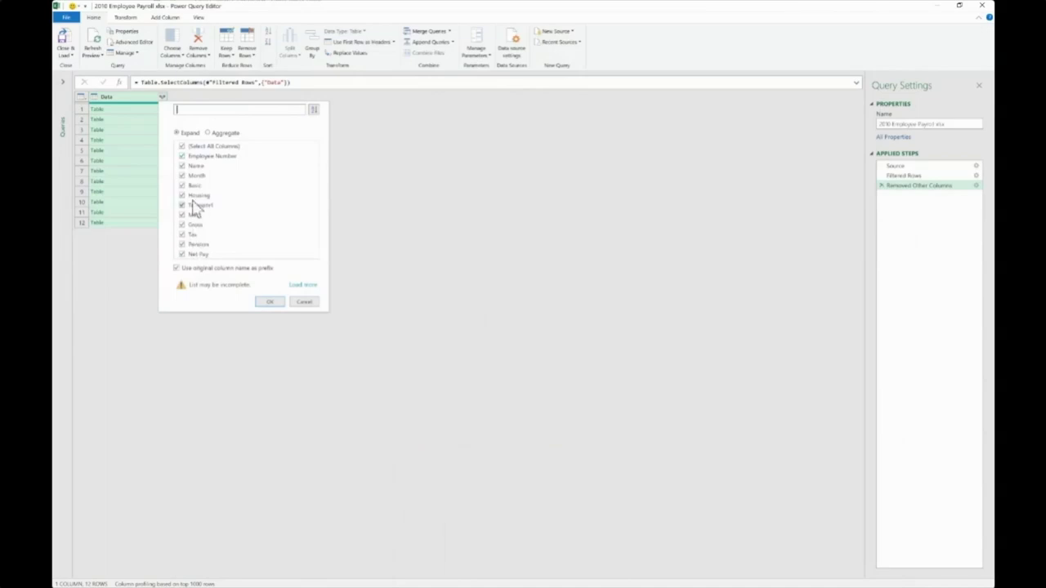
Expand Data into 11 payroll columns without the Data prefix, then check the Month values
click(176, 269)
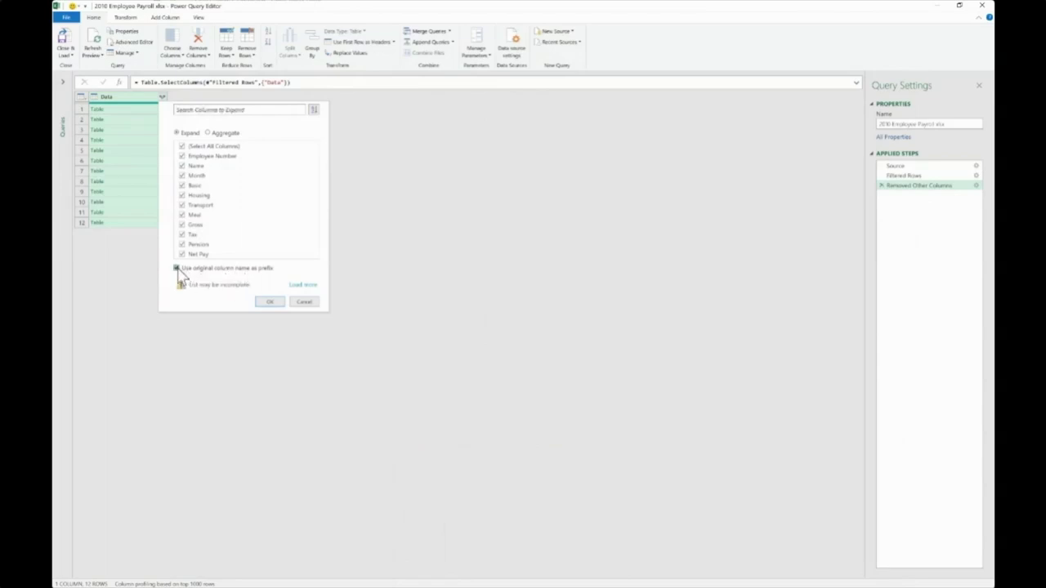
click(270, 303)
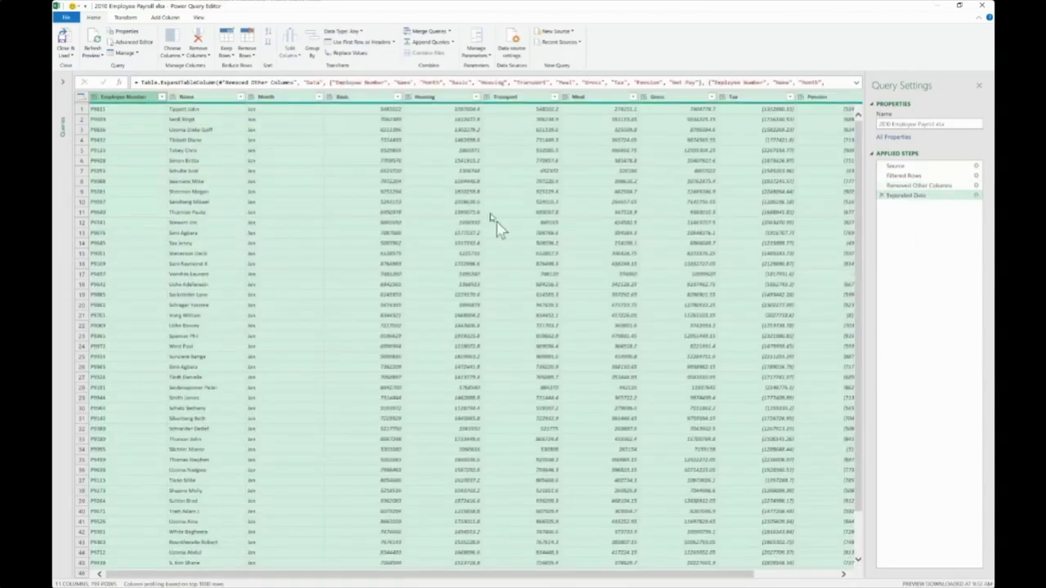
click(319, 97)
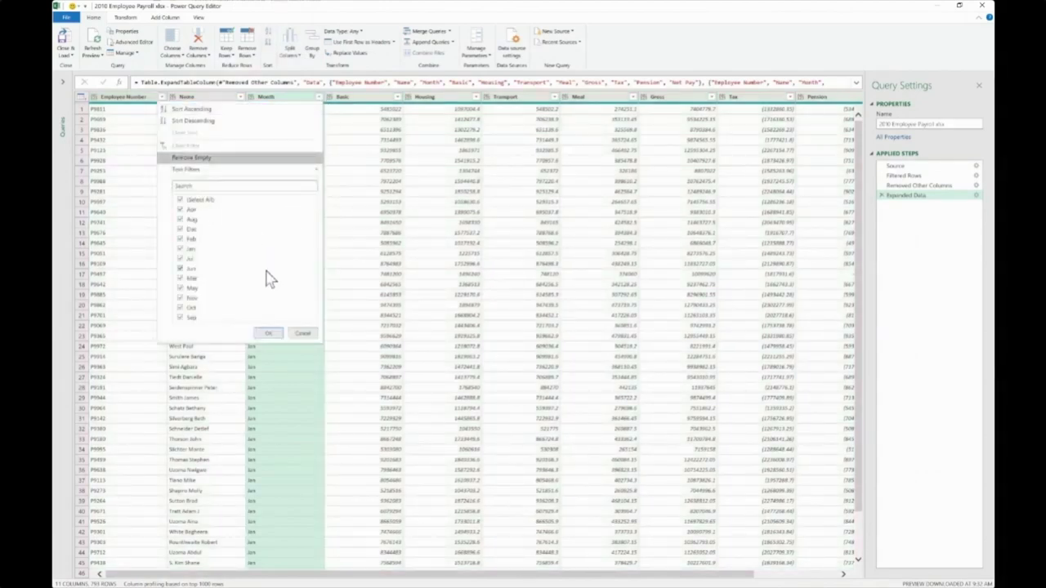
click(302, 334)
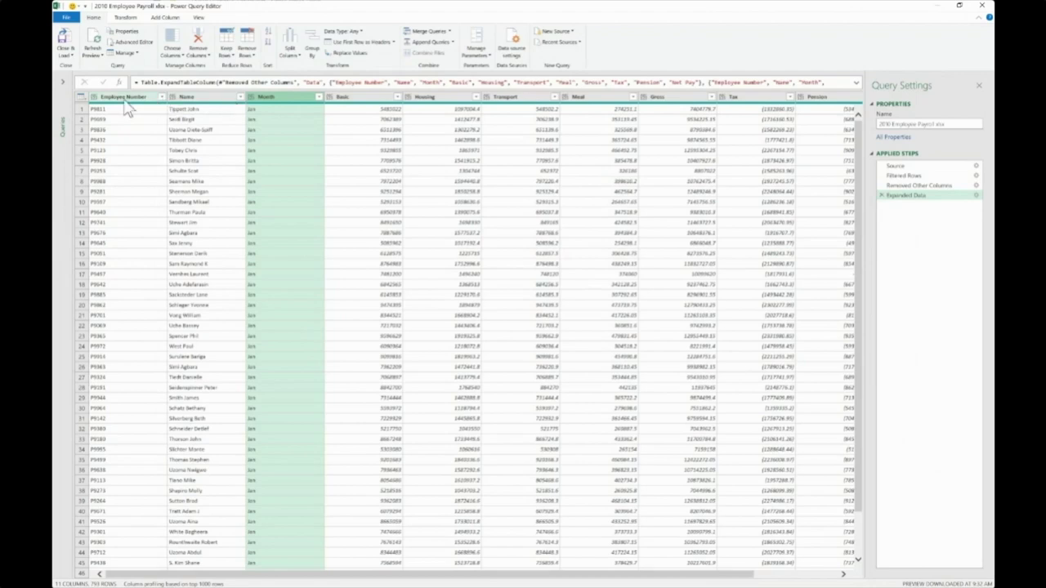
click(356, 98)
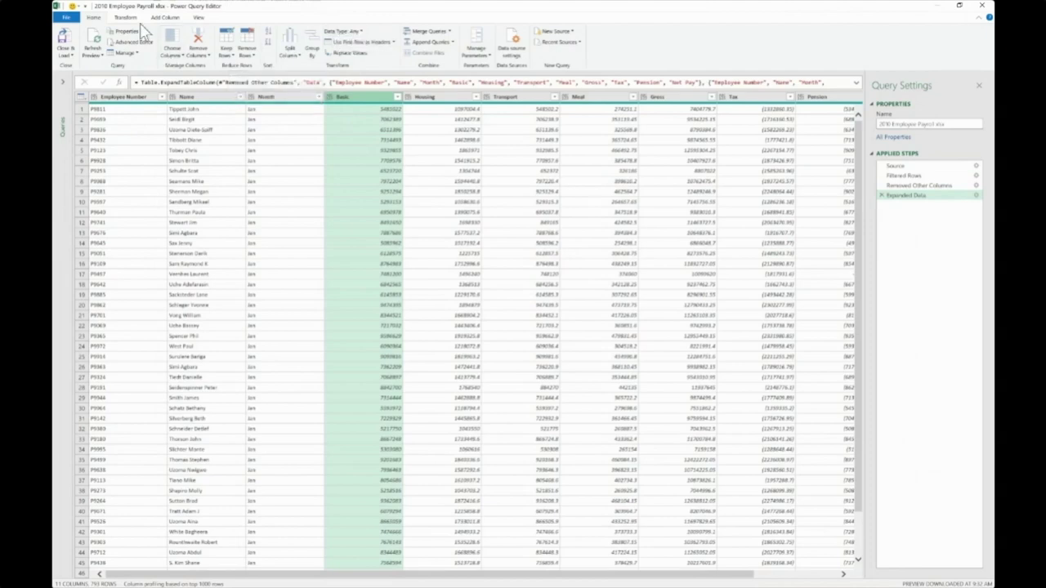
Run Detect Data Type on the Housing column from the Transform tab
click(125, 18)
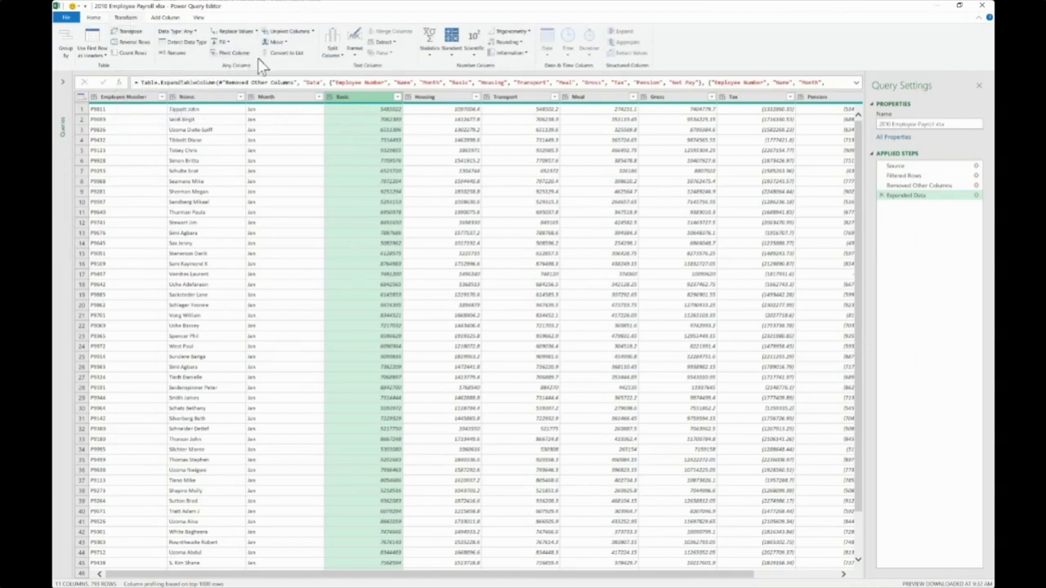
click(133, 102)
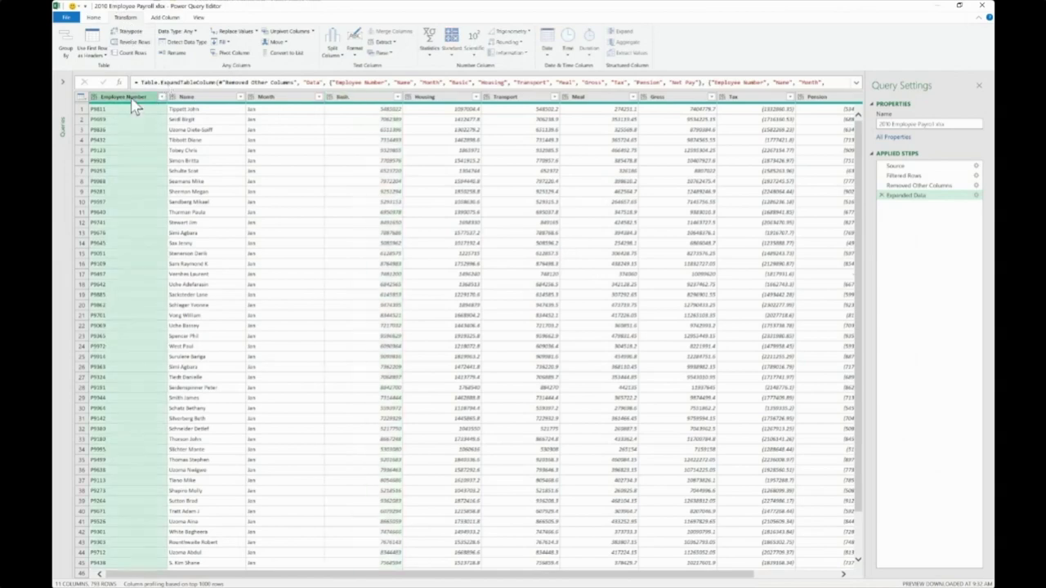
click(206, 103)
click(263, 103)
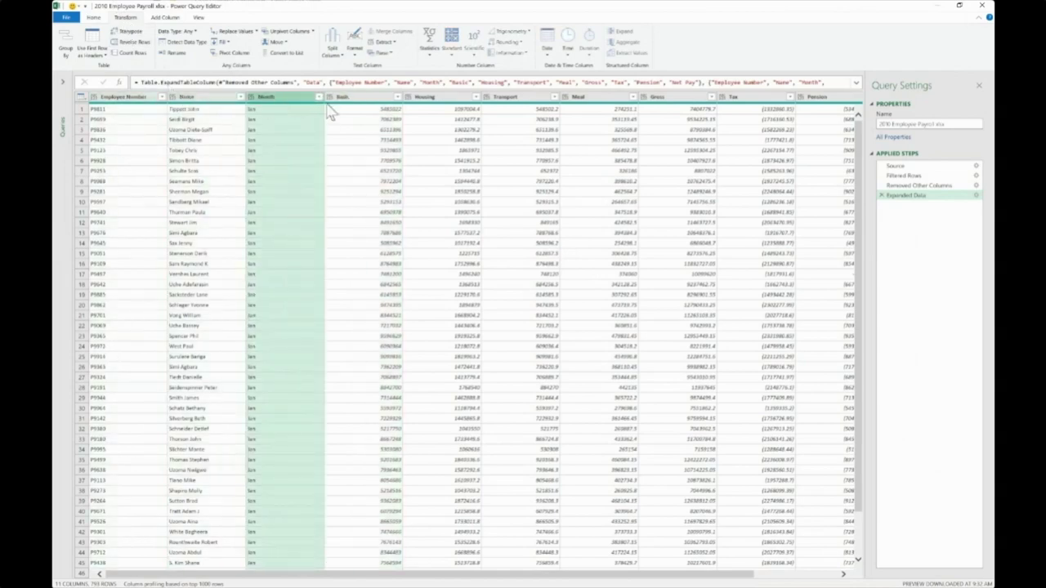
click(349, 106)
click(445, 104)
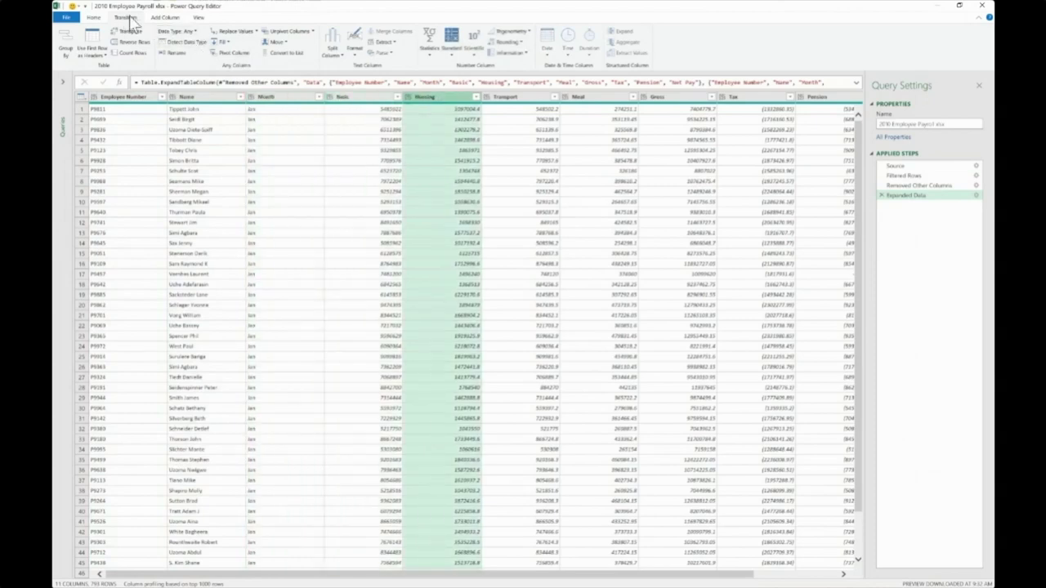
click(193, 49)
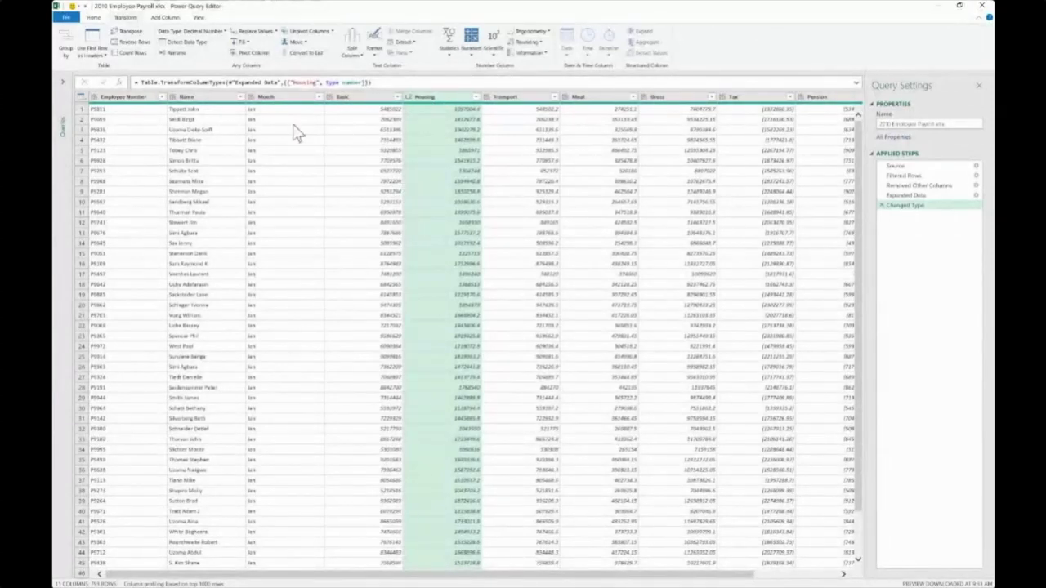
Detect data types for all columns at once and review the Changed Type formula
click(122, 96)
key(ctrl+a)
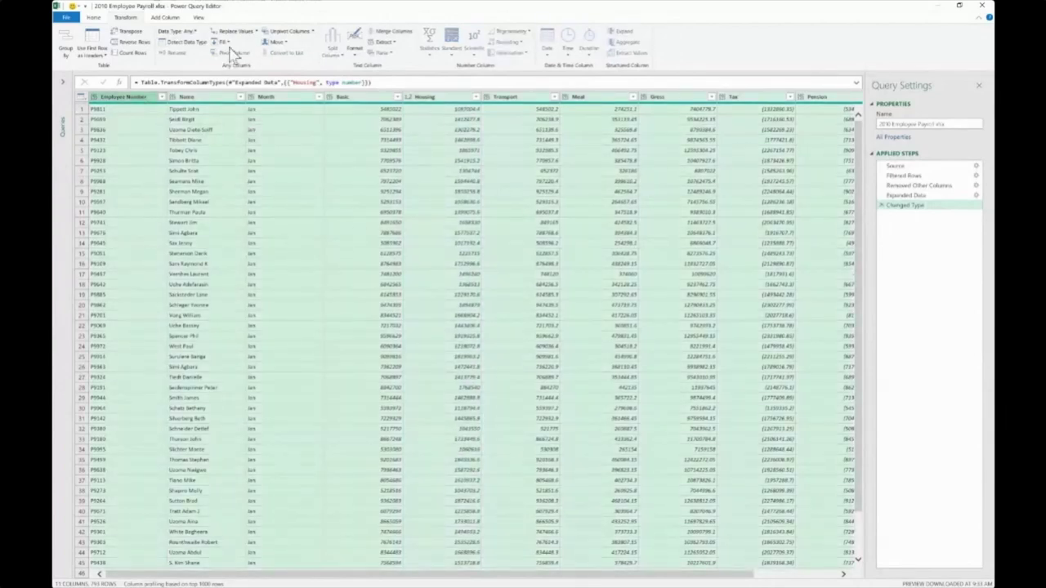
click(186, 42)
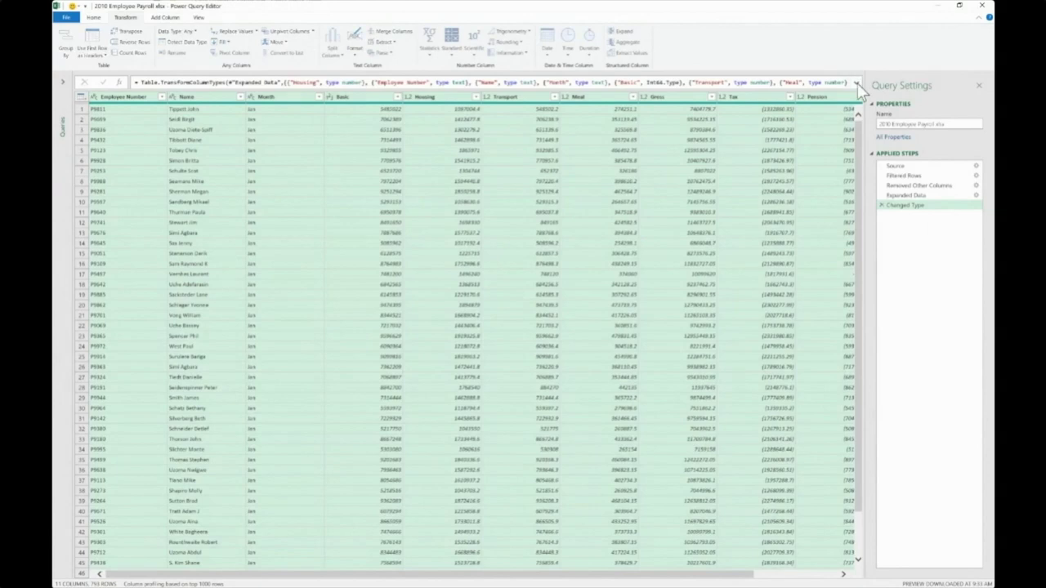
click(858, 82)
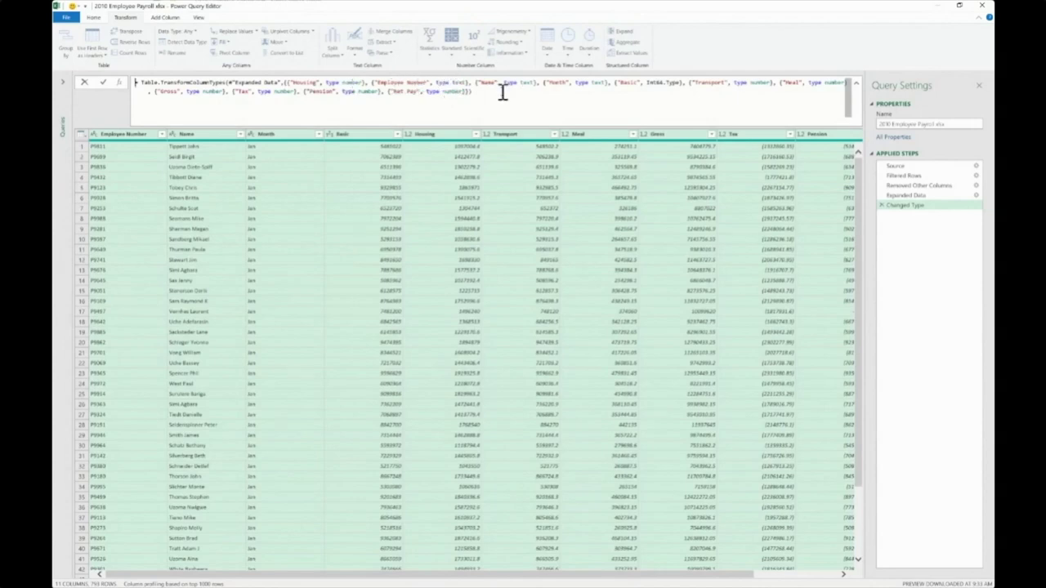
click(855, 85)
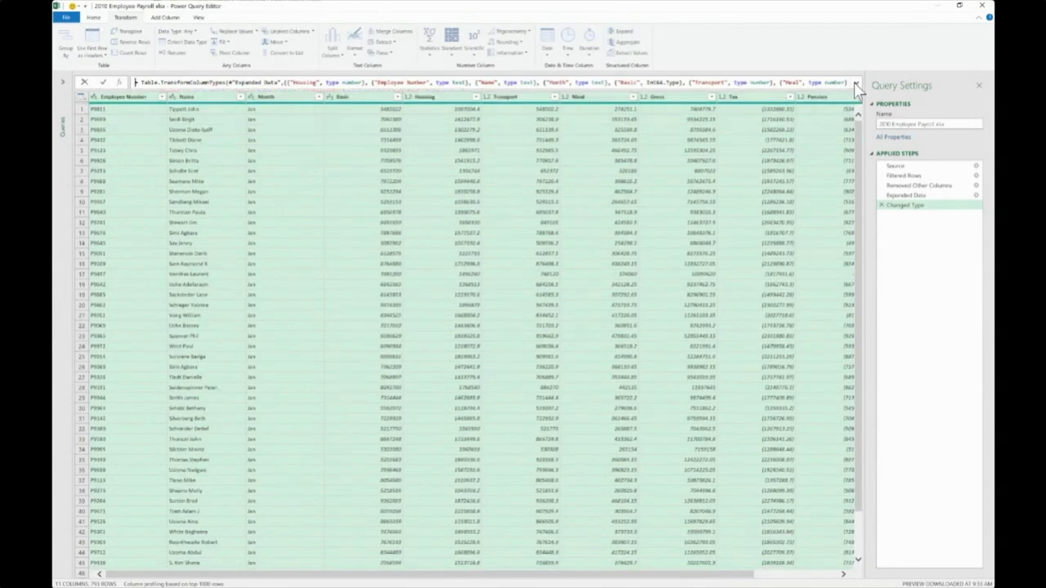
click(815, 579)
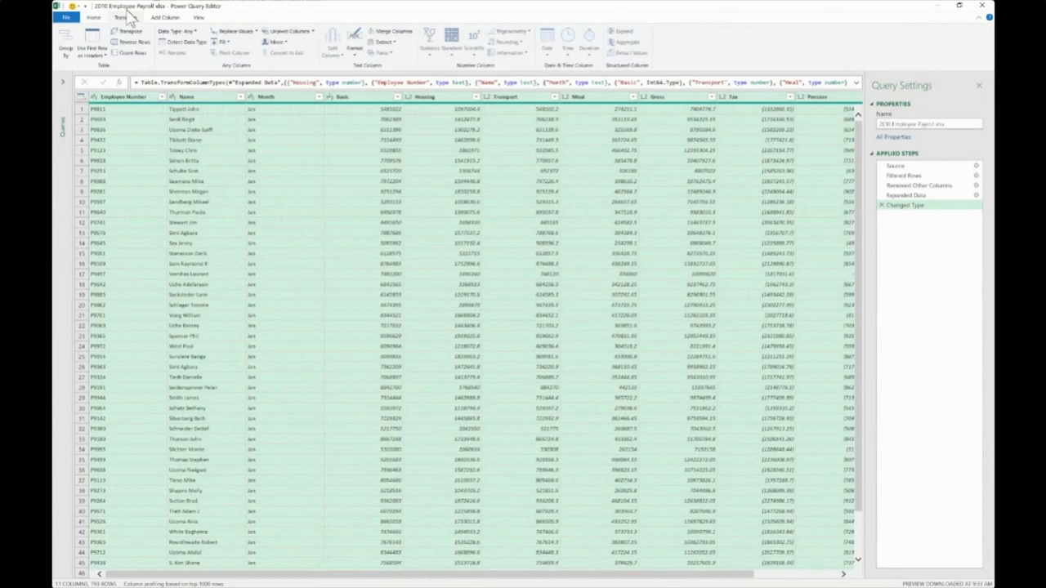
click(93, 17)
Close & Load the payroll query to a new sheet and rename it 'Consolidate Sheets in a Workbook'
click(70, 57)
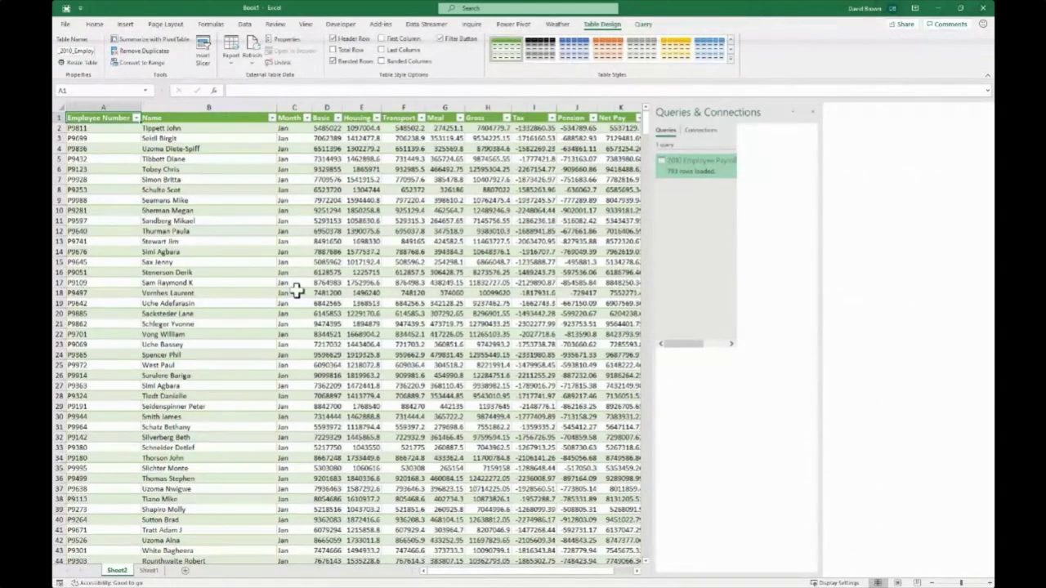
double_click(117, 570)
text(date)
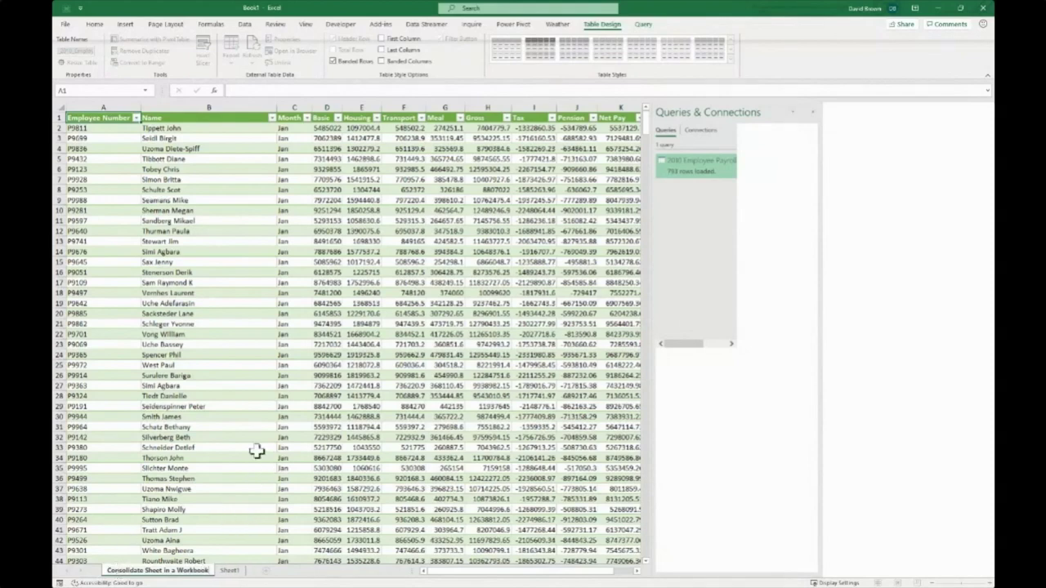
click(257, 451)
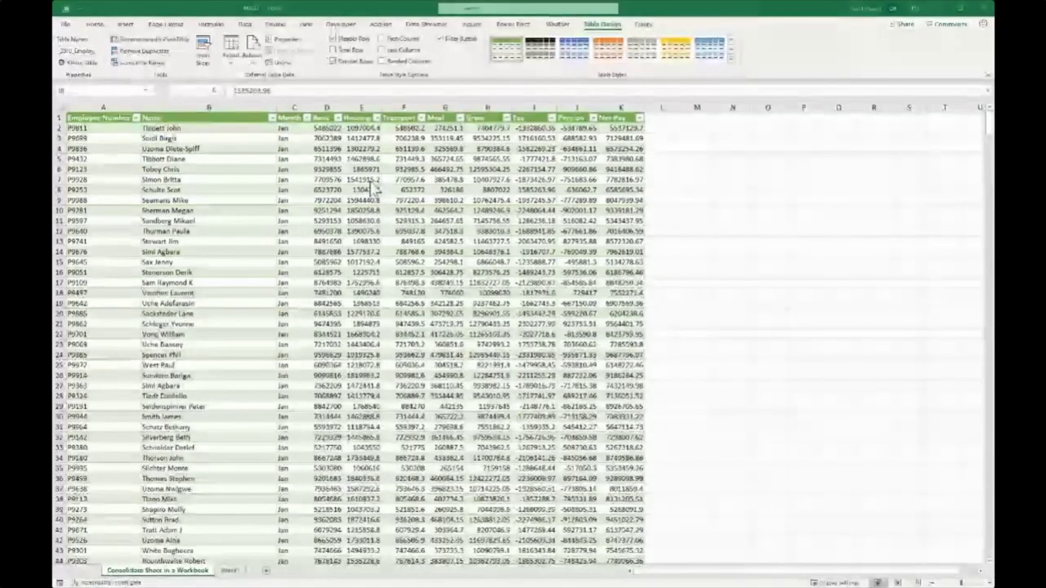
click(231, 573)
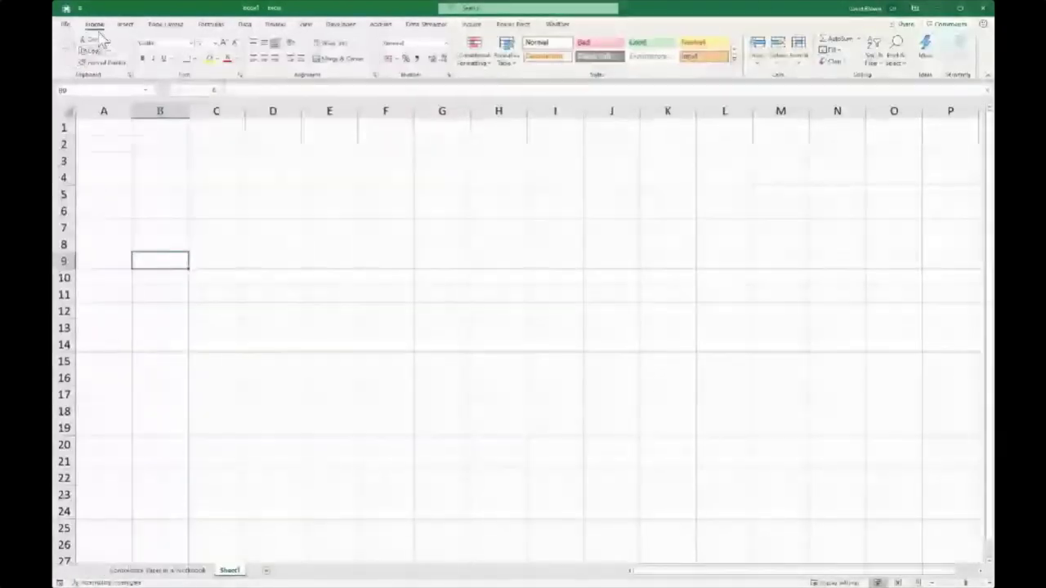
Look through the Data tab's Get Data > From File sources, then dismiss the menu
click(245, 25)
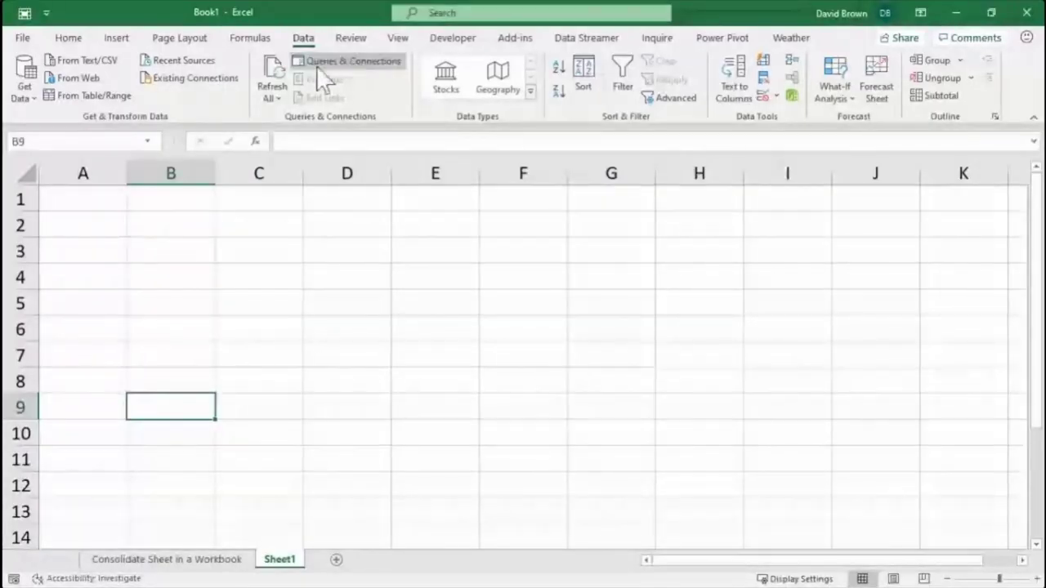
right_click(313, 39)
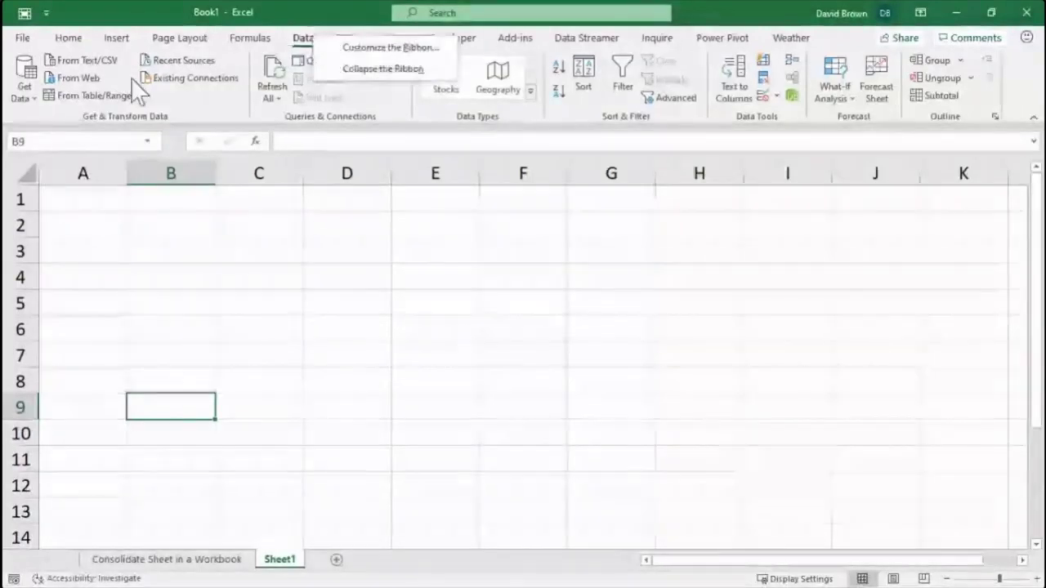
right_click(32, 98)
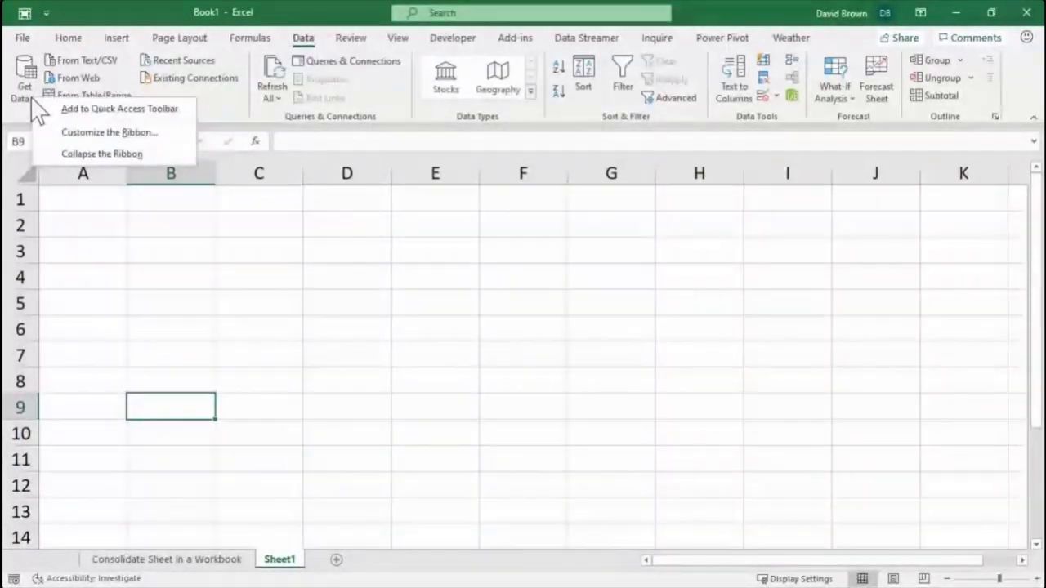
click(26, 96)
mouse_move(98, 126)
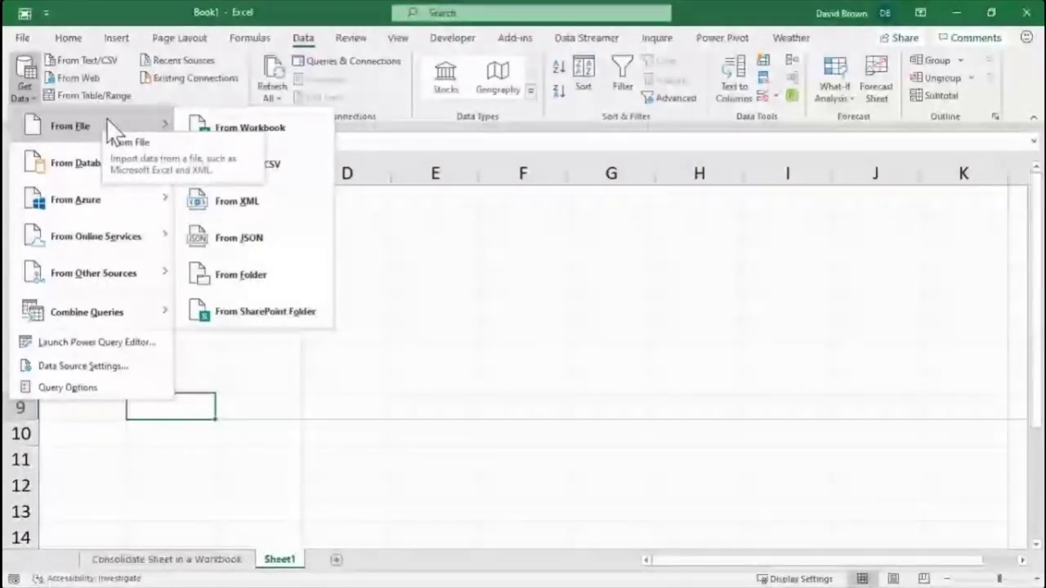
click(193, 560)
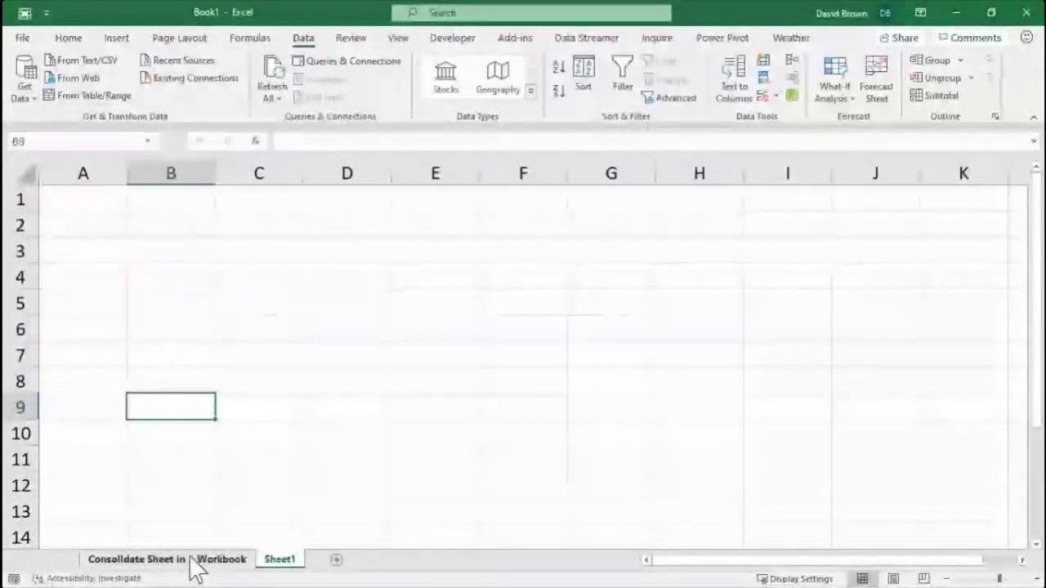
Back on blank Sheet1, start a From Folder import via Get Data > From File
click(193, 559)
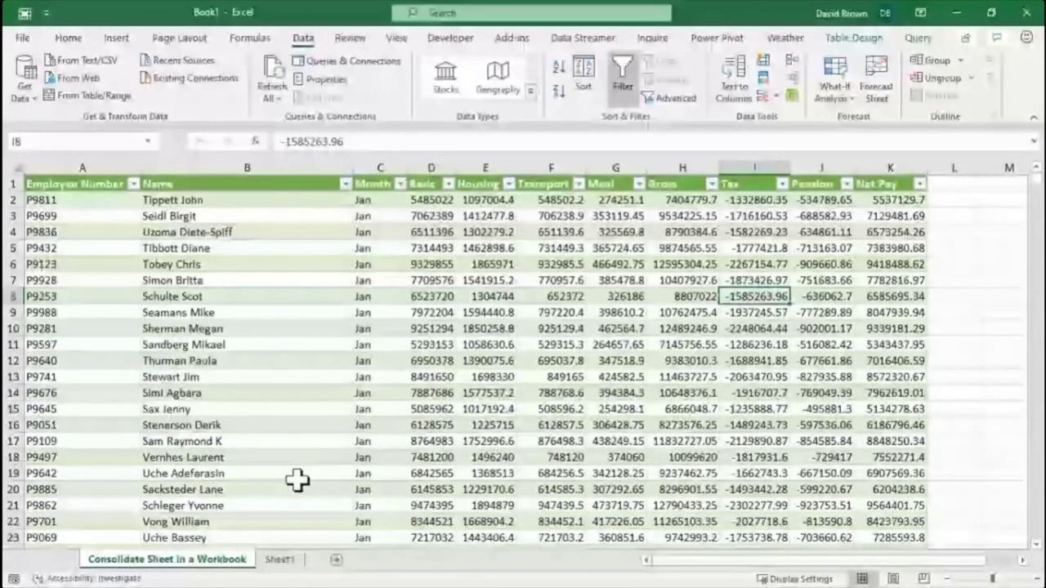
click(278, 560)
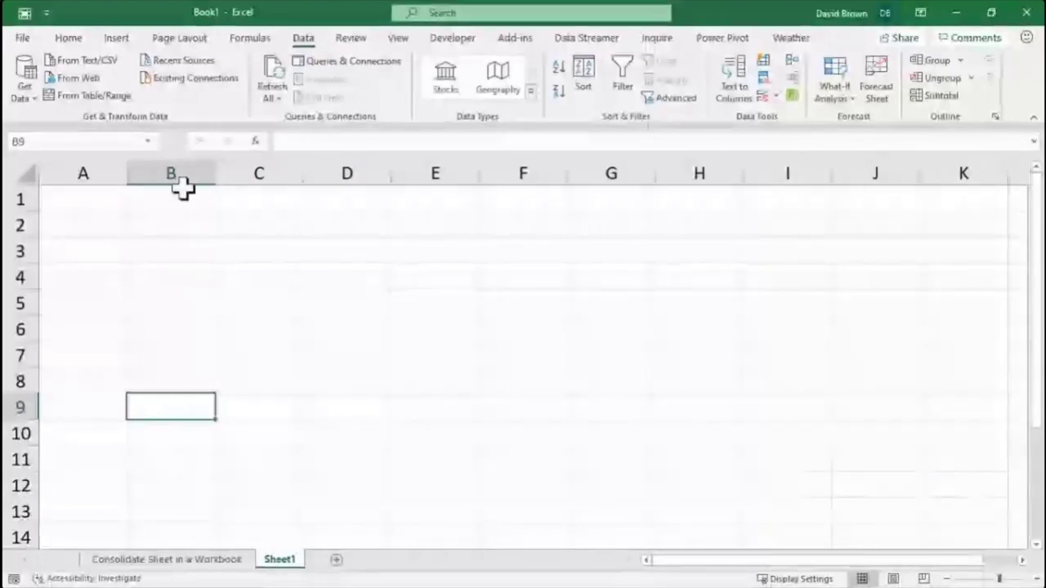
click(27, 89)
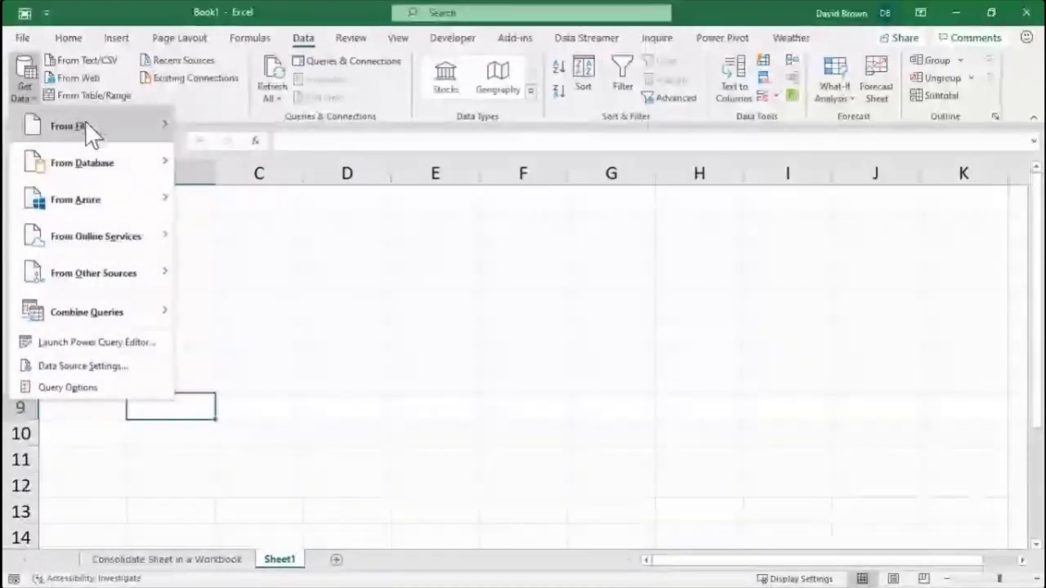
mouse_move(89, 131)
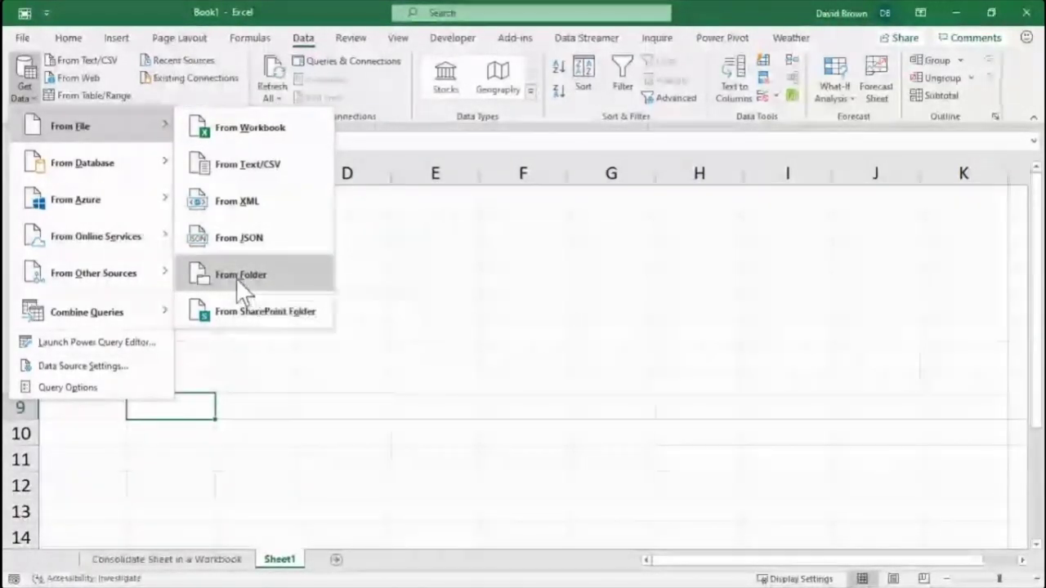
click(238, 278)
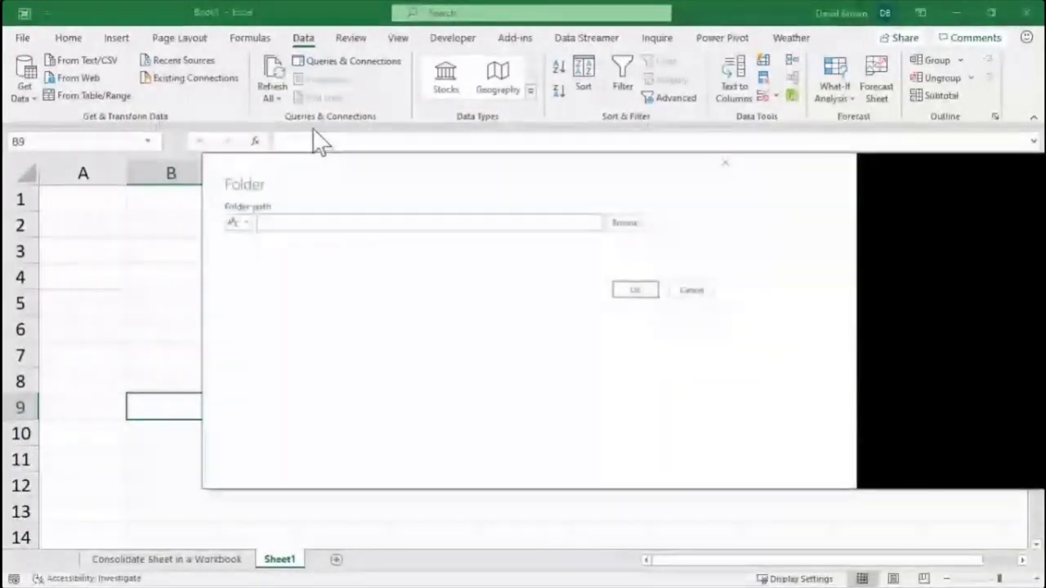
Set the folder source to PBI Webinar\Consolidation and accept the path
click(622, 223)
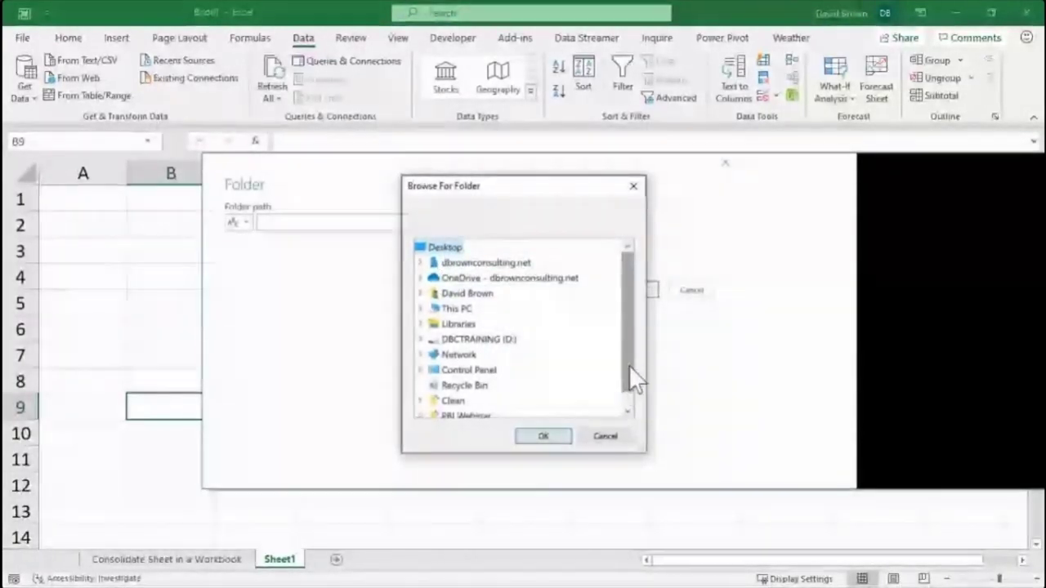
click(628, 410)
double_click(467, 400)
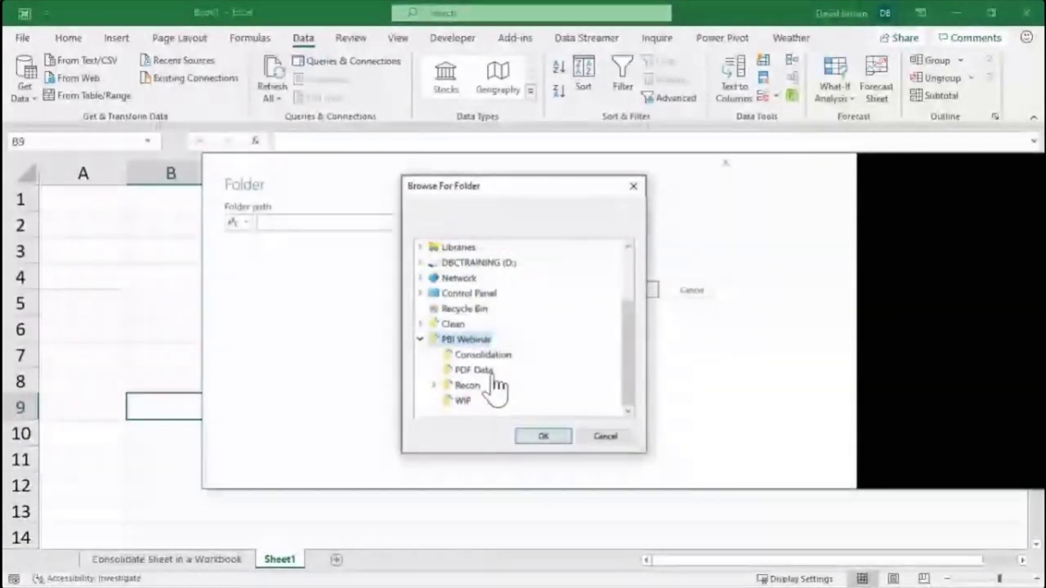
click(482, 357)
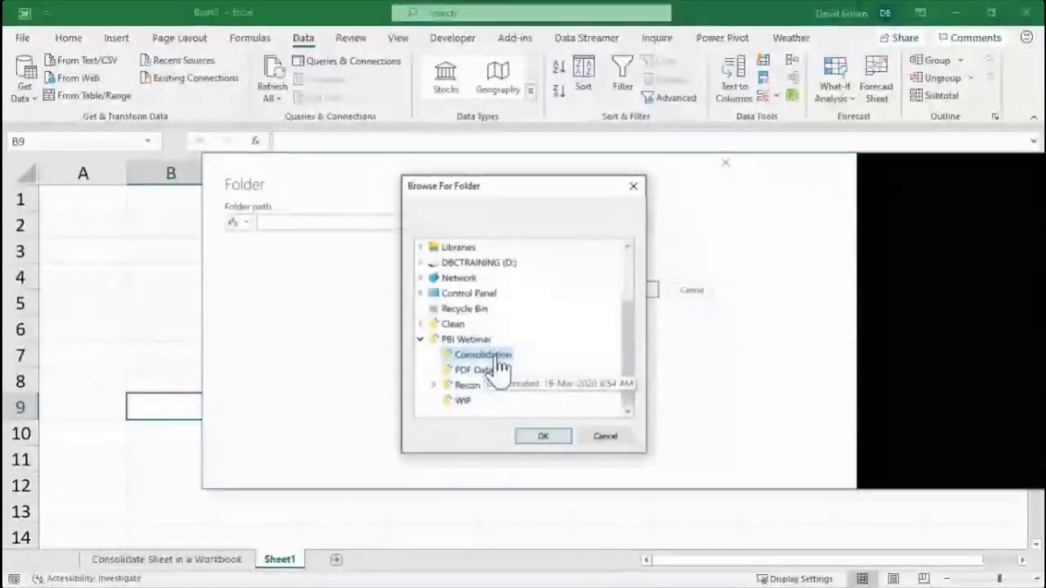
click(543, 436)
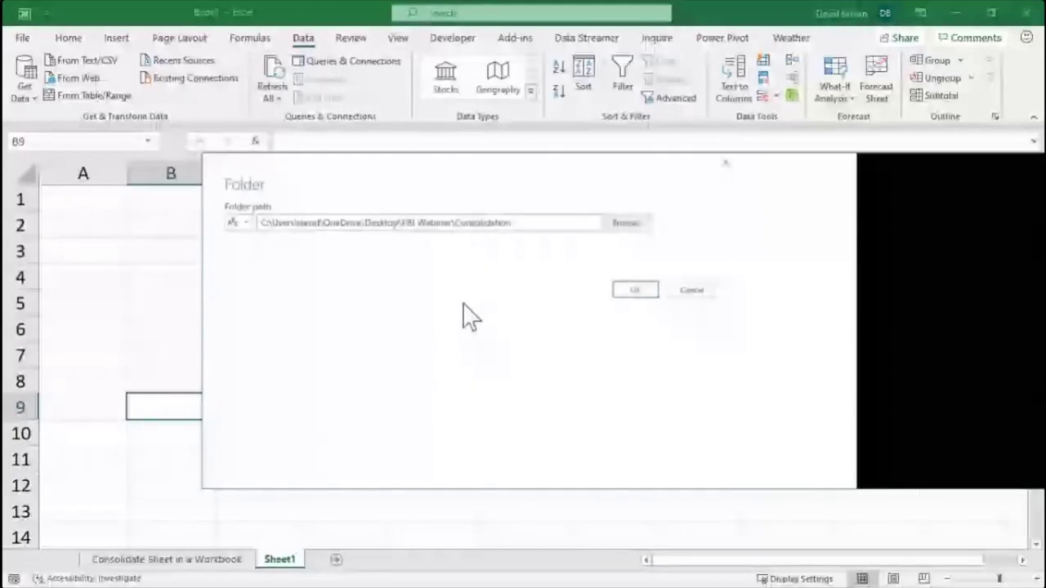
click(635, 301)
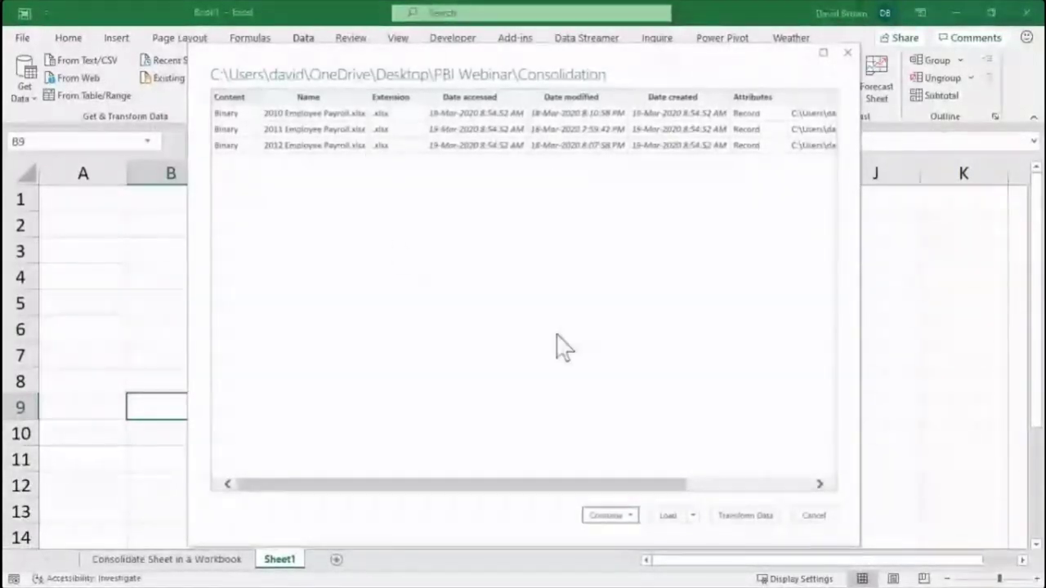
Choose Combine & Load for the three Employee Payroll files
click(630, 515)
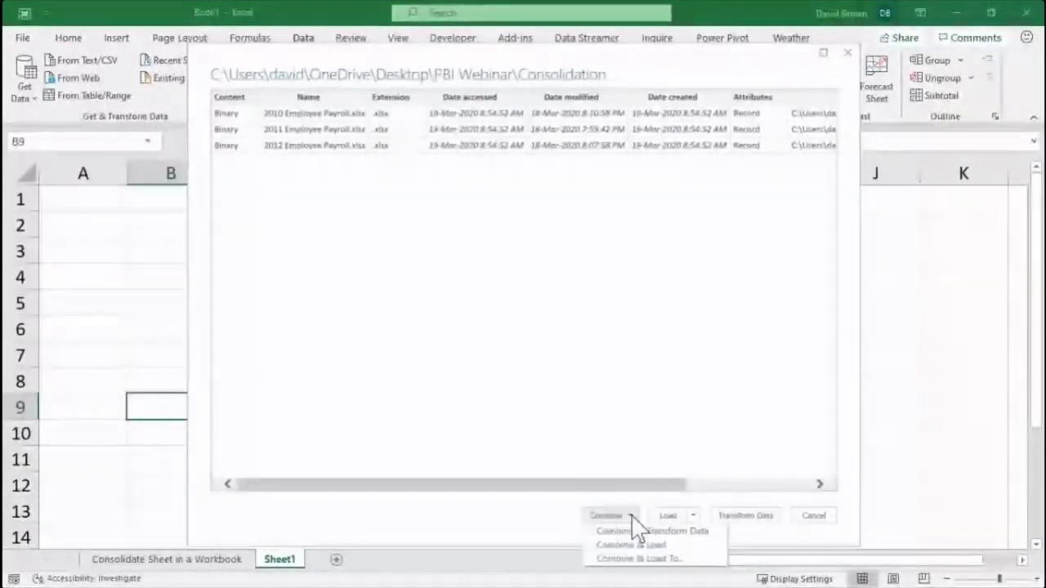
click(670, 545)
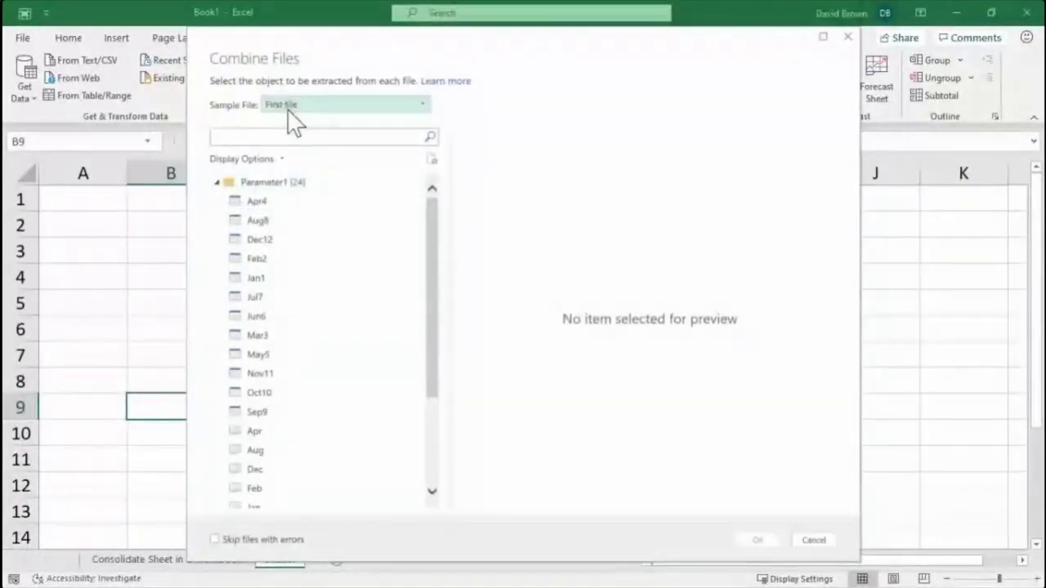
click(418, 103)
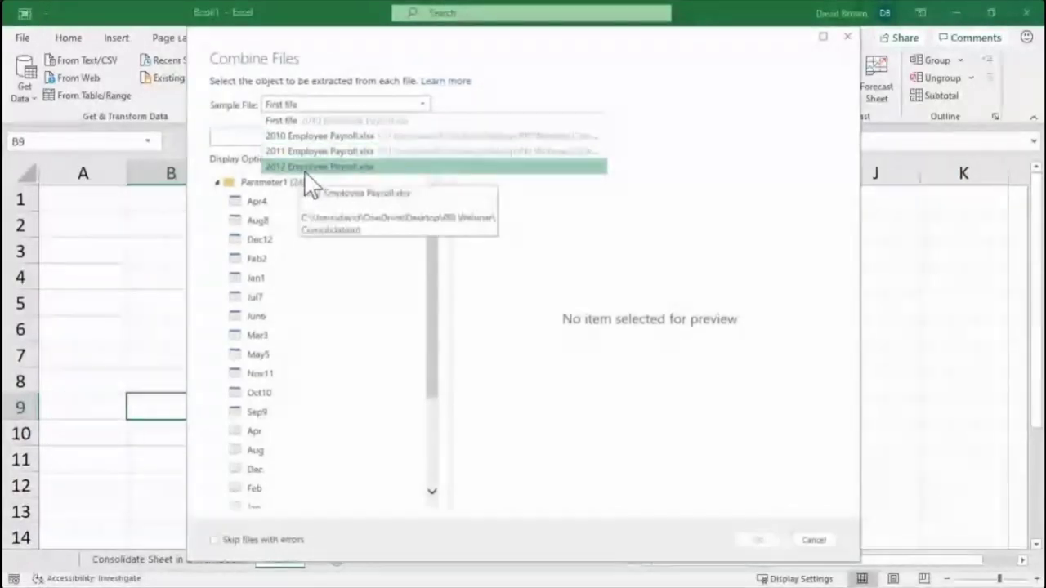
Switch the sample file to the 2011 payroll workbook and preview its Jul7 sheet
key(Up)
key(Up)
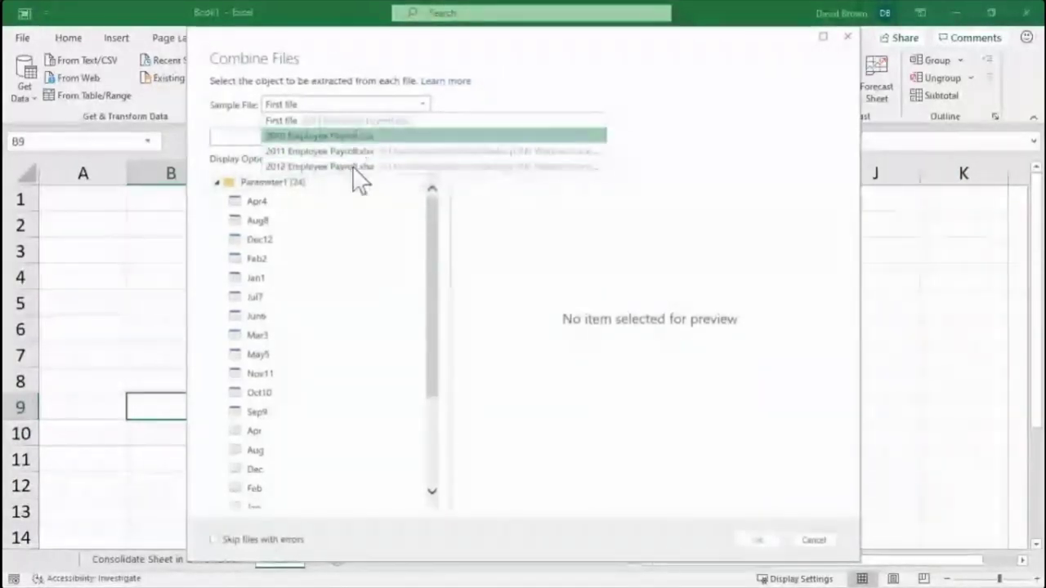
click(575, 225)
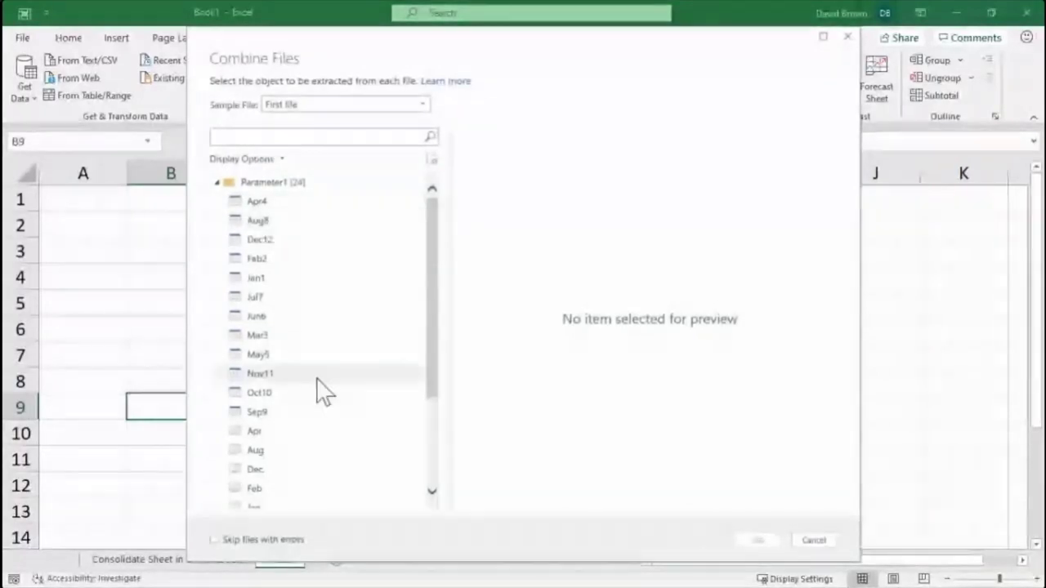
click(363, 106)
click(342, 156)
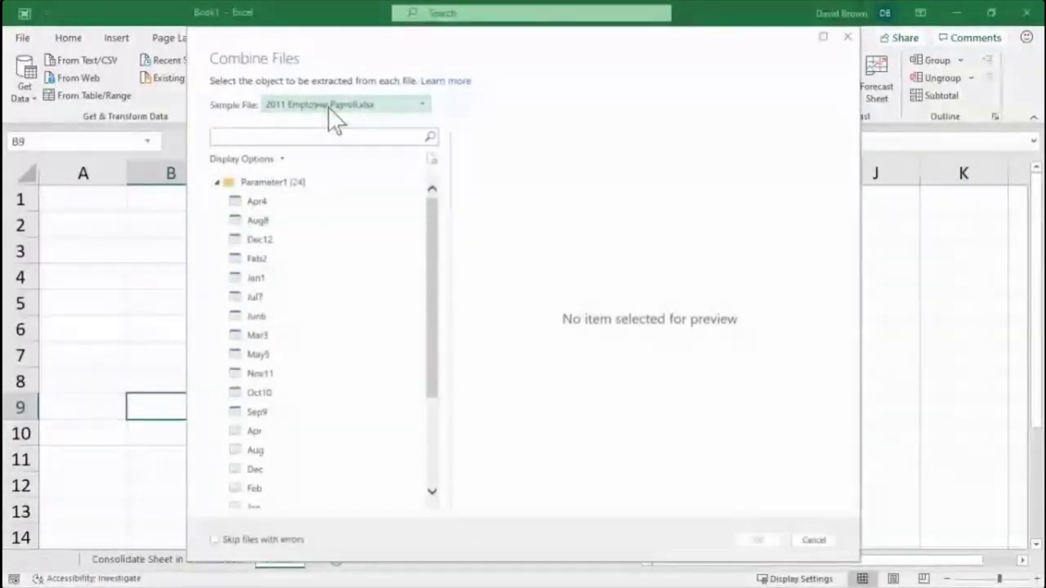
click(256, 299)
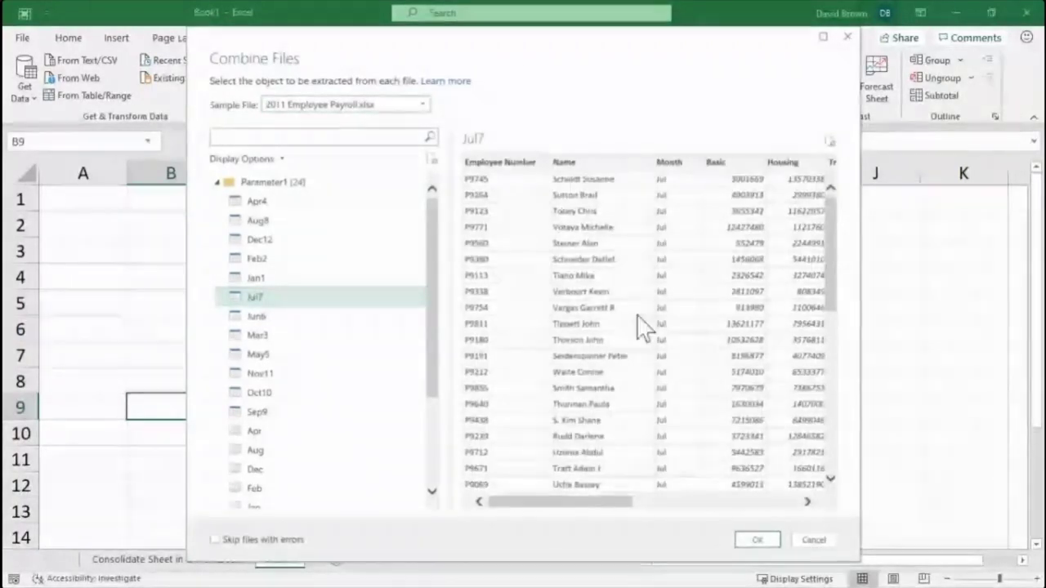
Reset the sample to First file and send the Parameter1 folder to Power Query via Transform Data
click(422, 104)
click(332, 121)
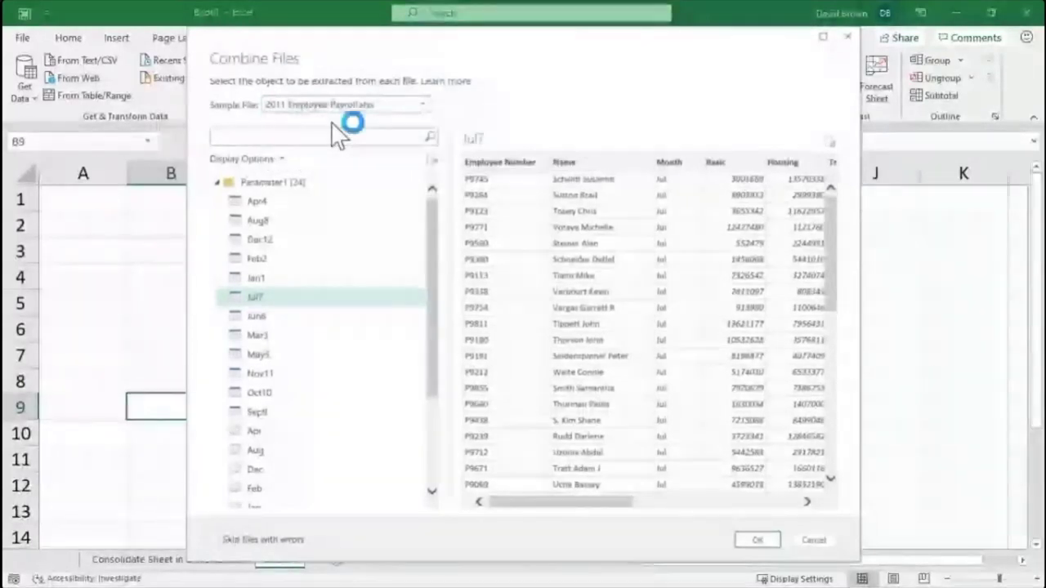
right_click(282, 184)
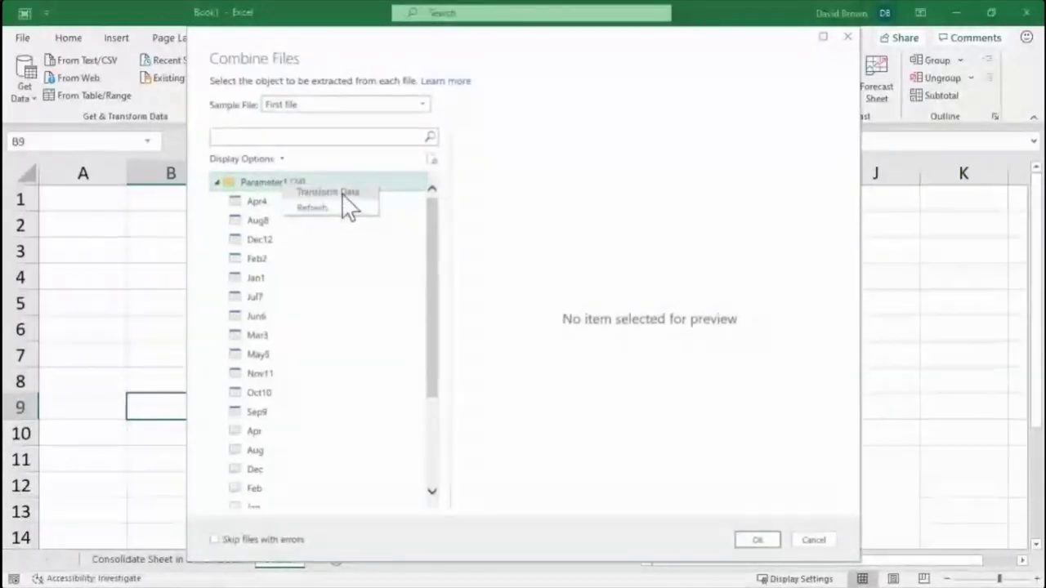
click(343, 195)
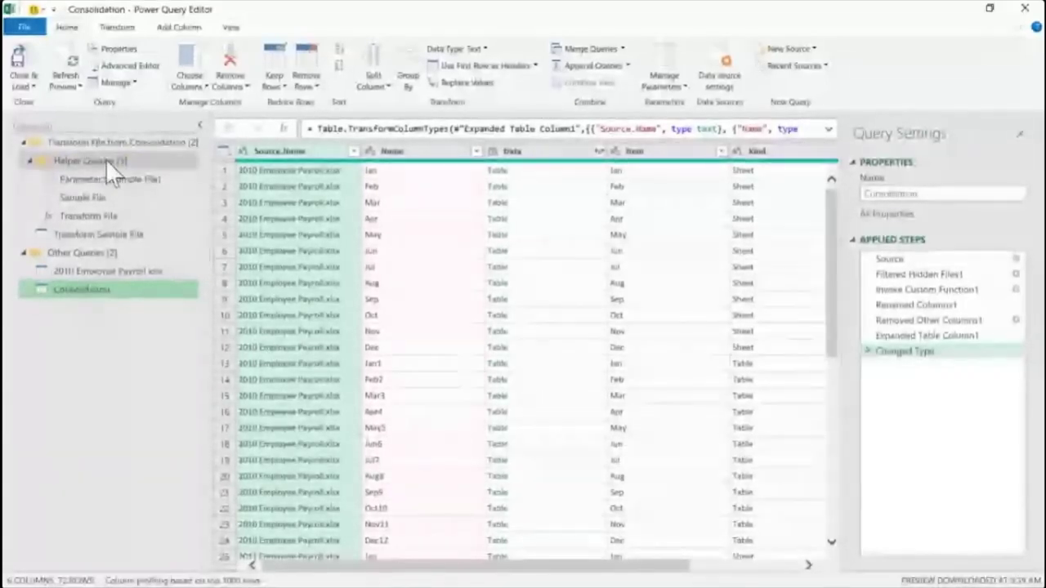
Browse the Helper Queries, Consolidation and 2010 Employee Payroll queries, ending on Transform Sample File
click(29, 159)
click(29, 160)
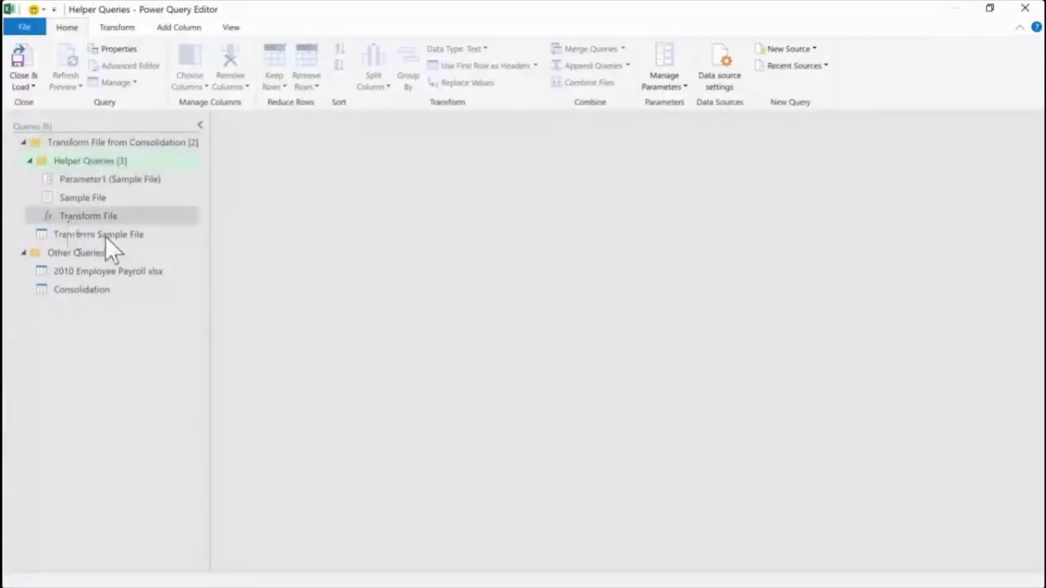
click(81, 290)
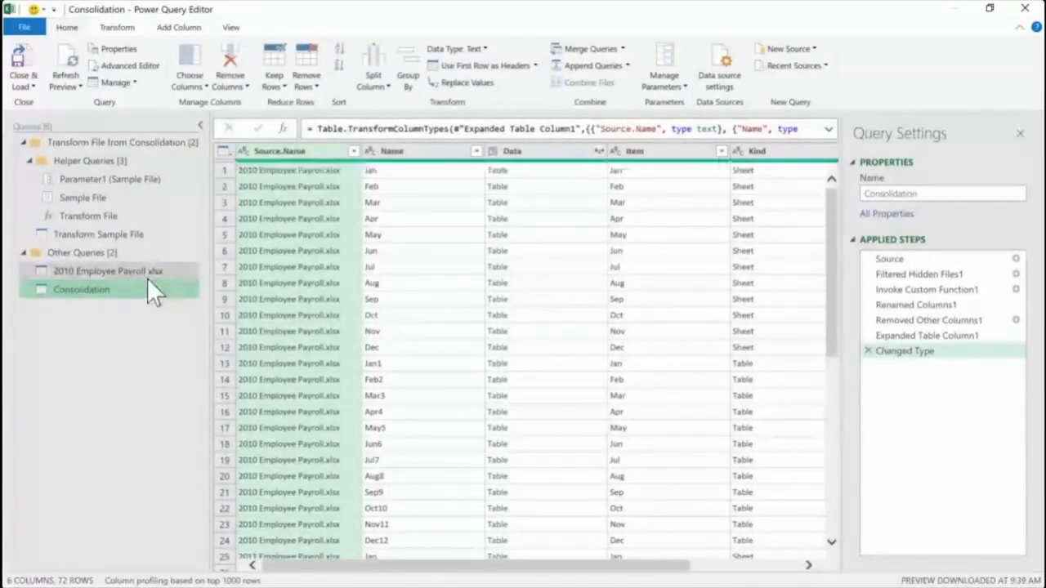
click(109, 273)
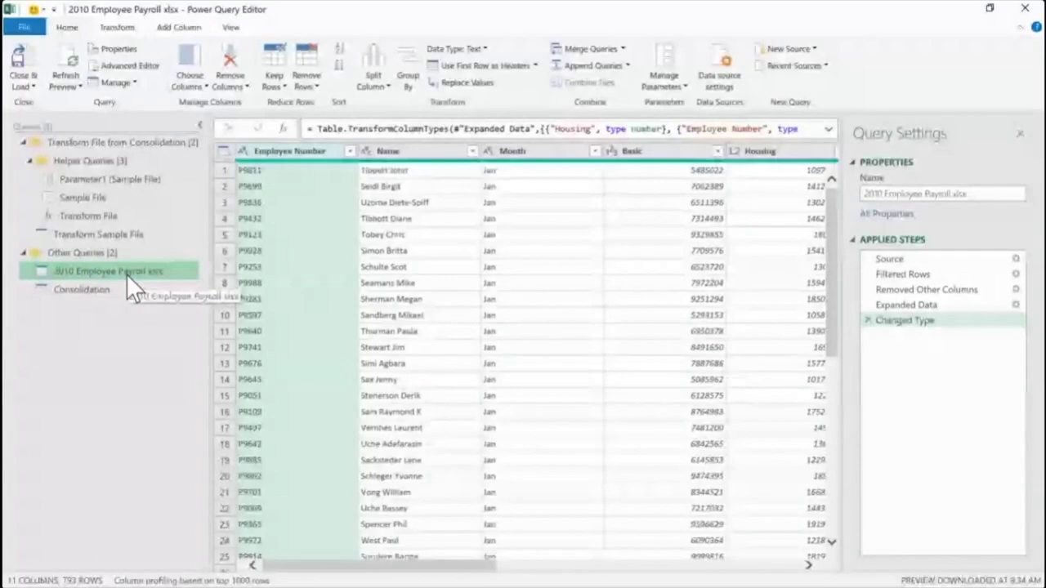
click(97, 237)
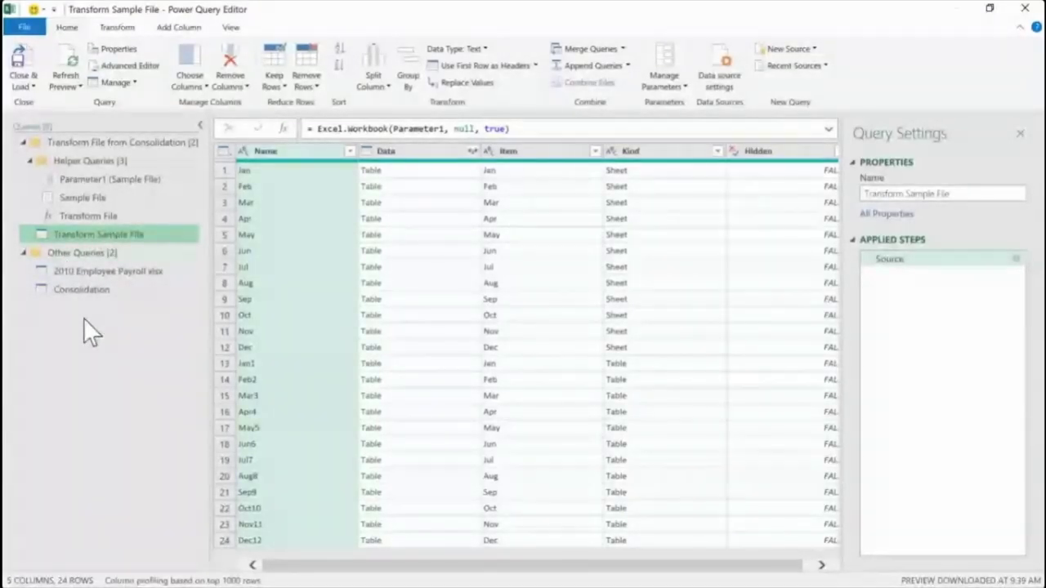
click(100, 272)
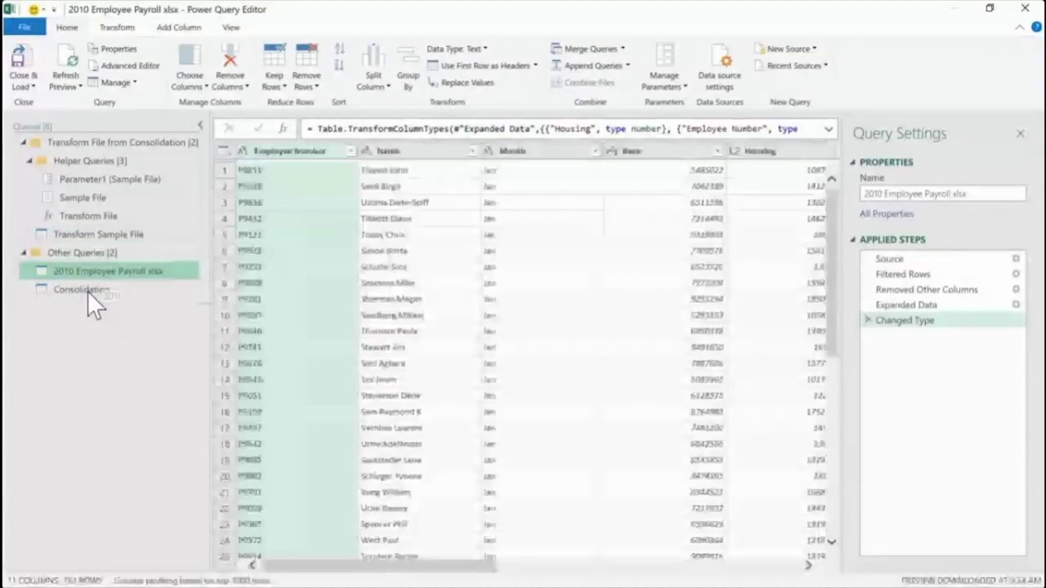
click(87, 290)
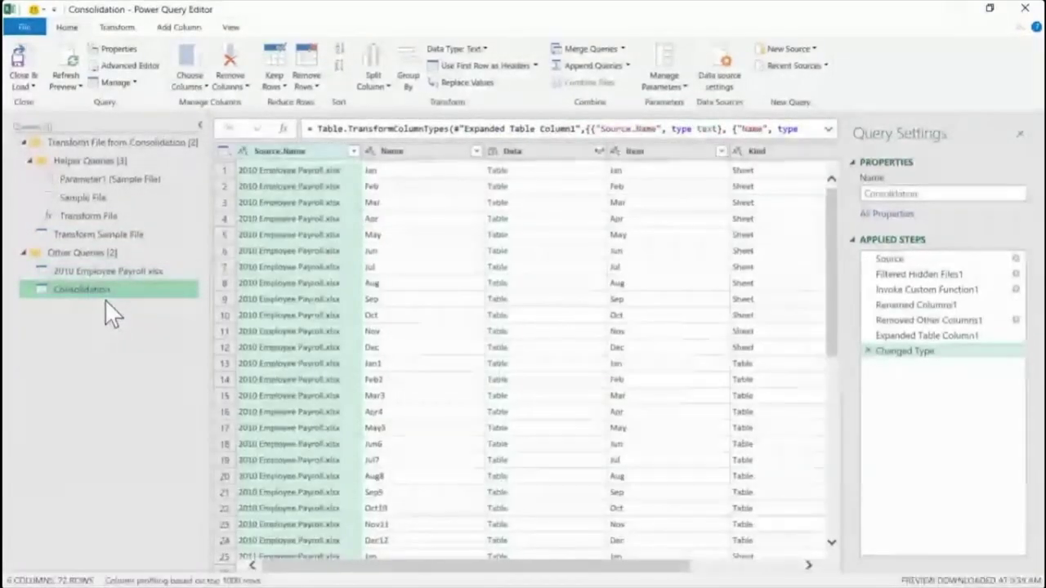
click(99, 234)
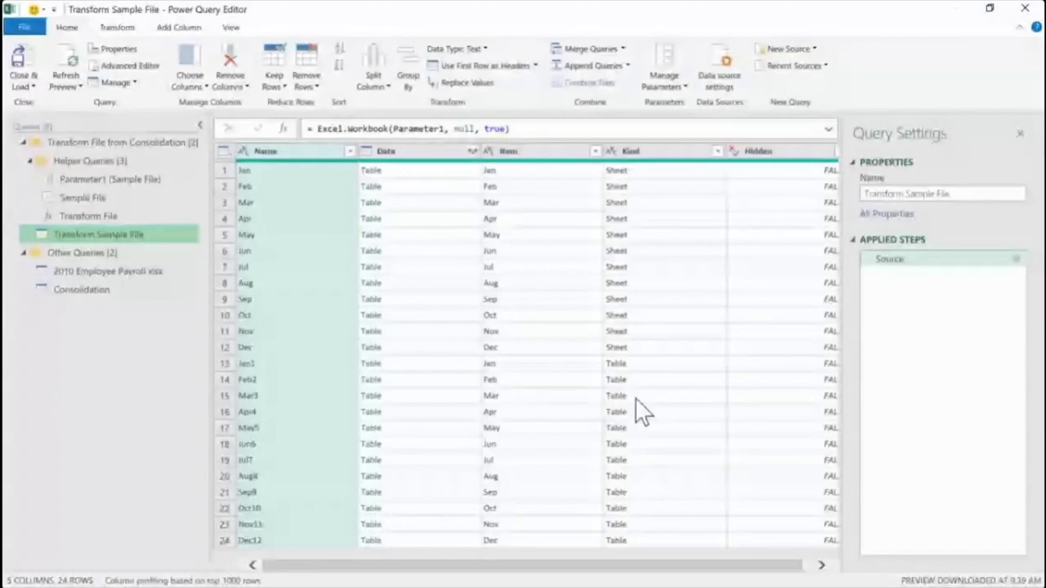
Filter the Kind column to keep only Table rows, excluding Sheet rows
click(718, 152)
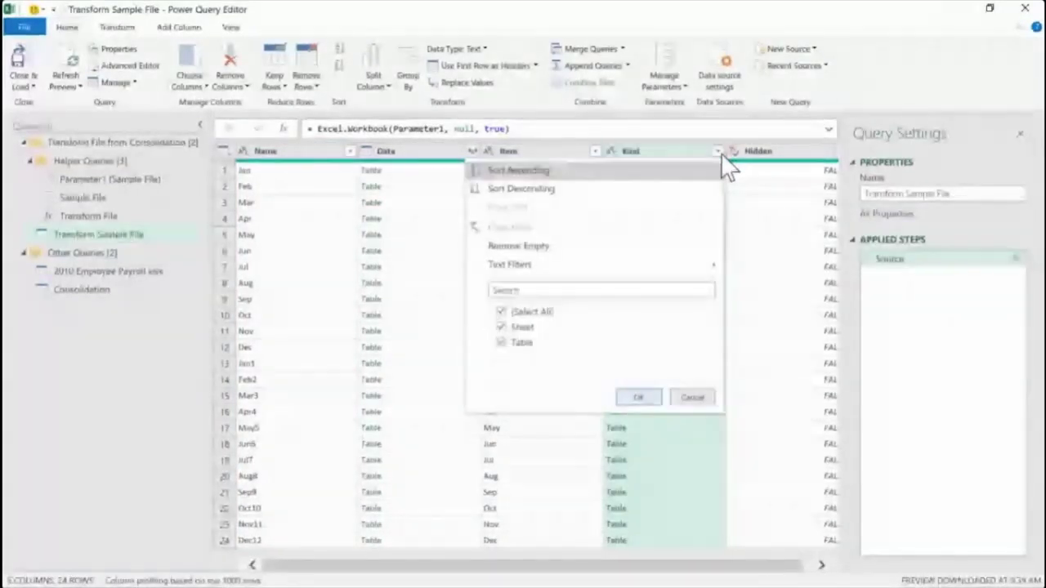
click(501, 326)
click(640, 399)
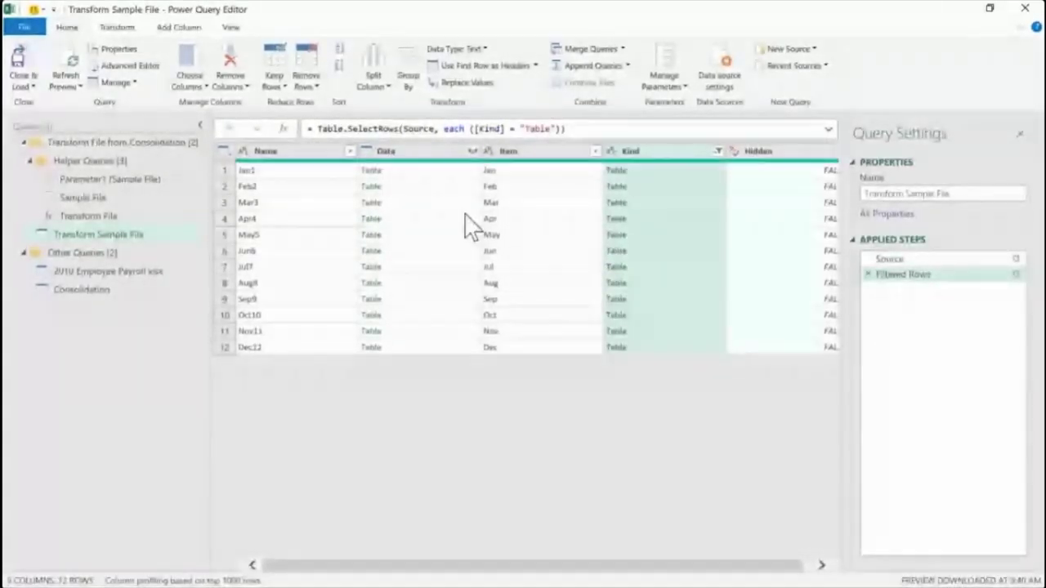
Keep only the Data column and expand it into the payroll fields without name prefixes
click(399, 151)
right_click(401, 154)
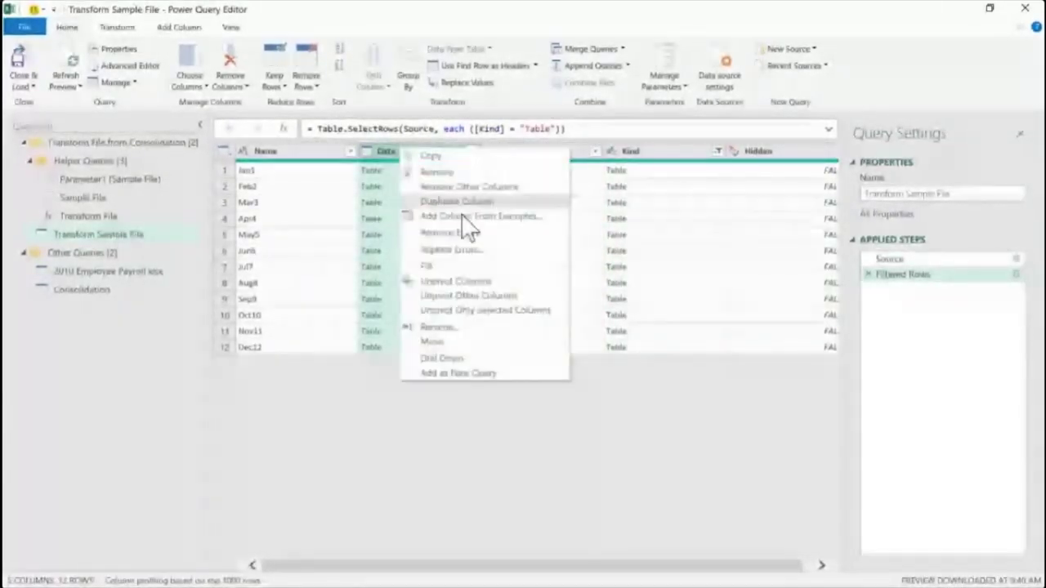
click(487, 187)
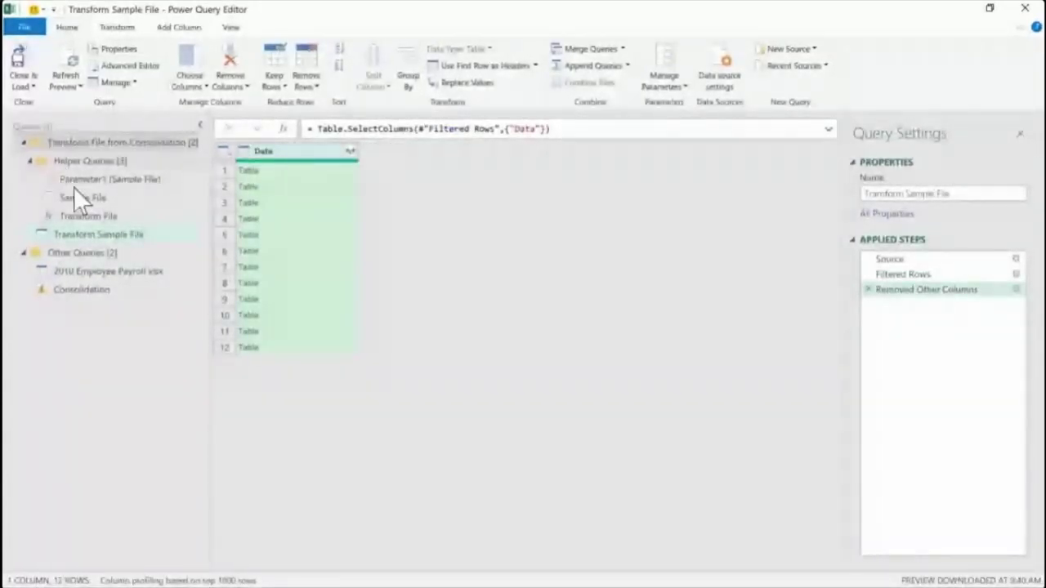
click(350, 152)
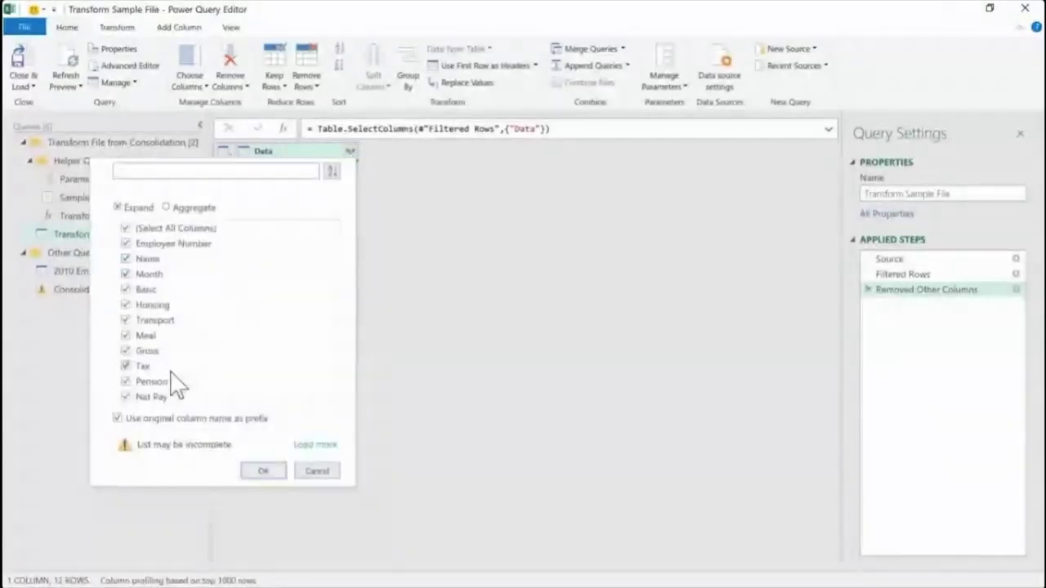
click(117, 418)
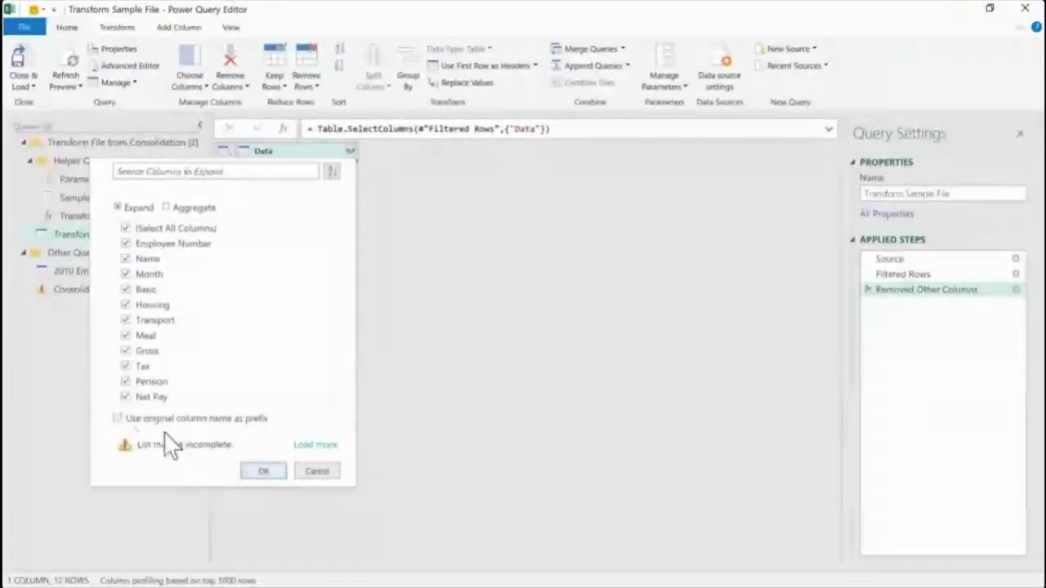
click(263, 471)
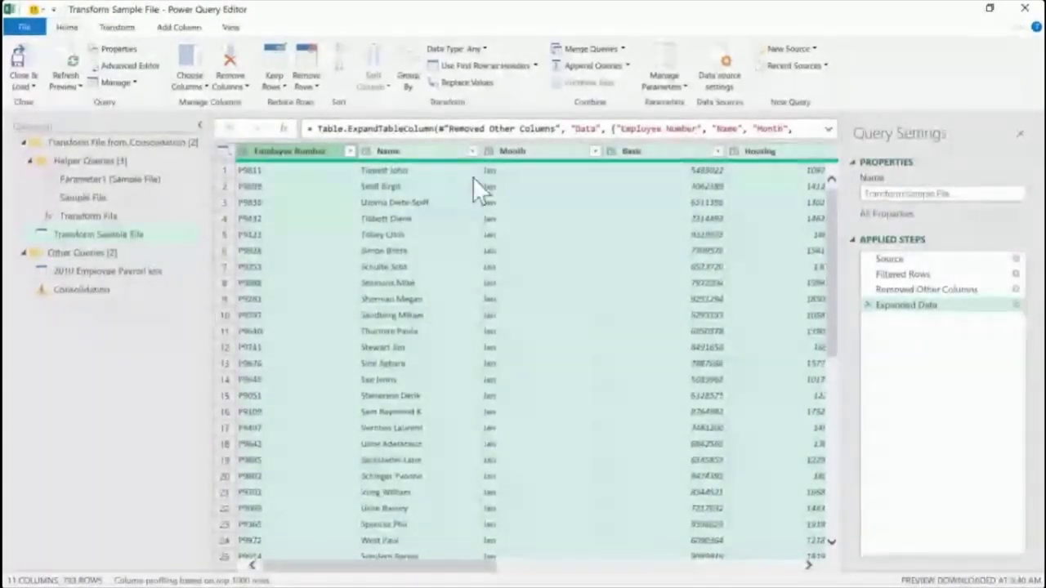
Delete the failing Changed Type step from the Consolidation query to clear its error
click(68, 290)
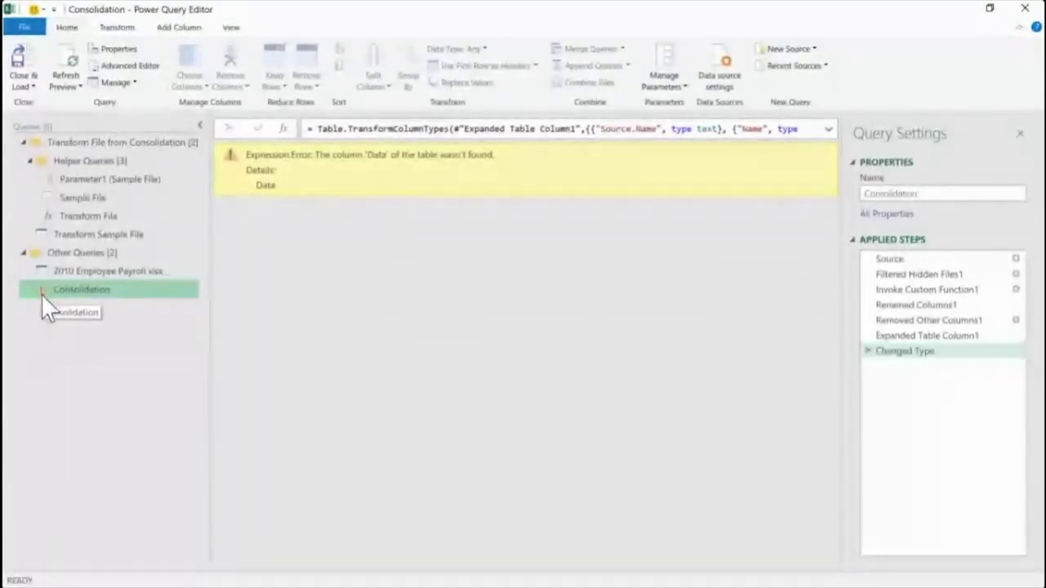
click(97, 233)
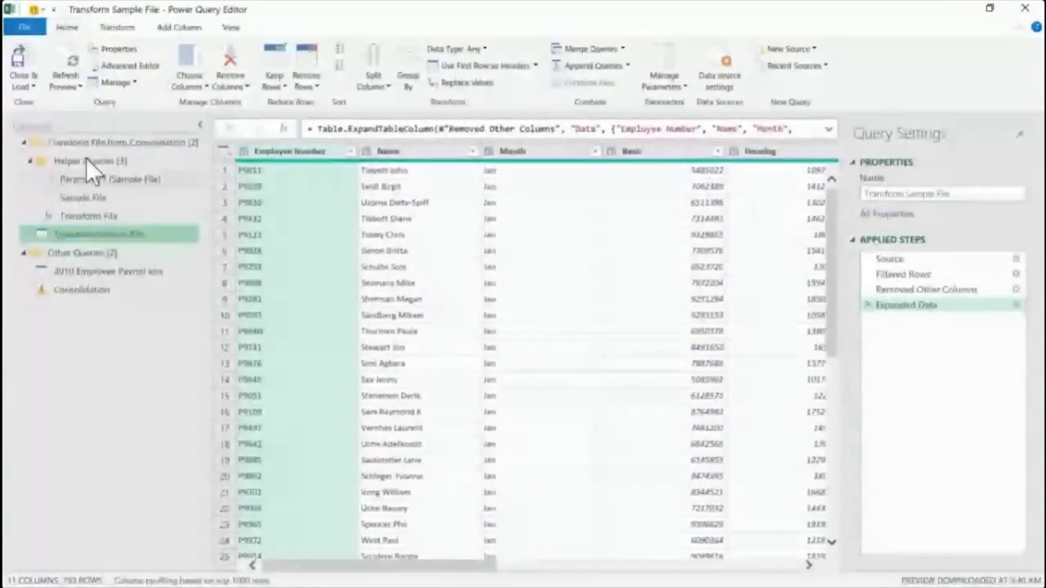
click(72, 290)
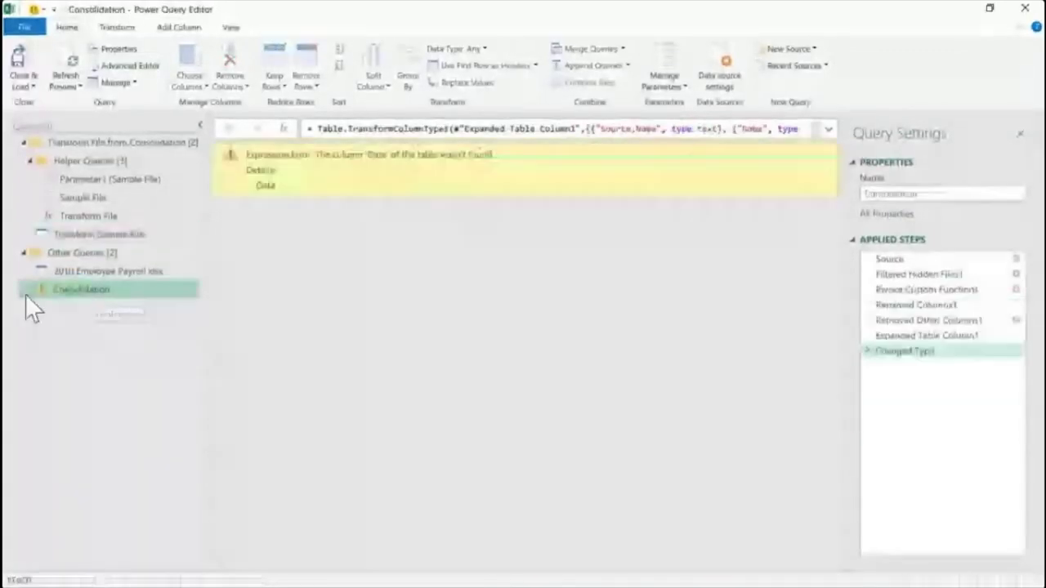
click(869, 351)
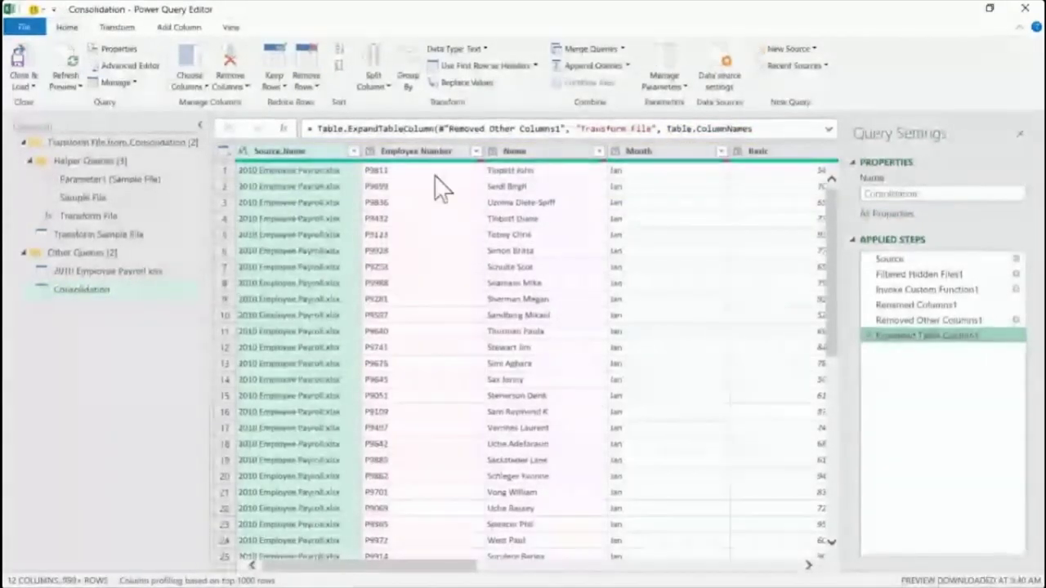
Return to Transform Sample File and select its Name and Month columns
click(77, 233)
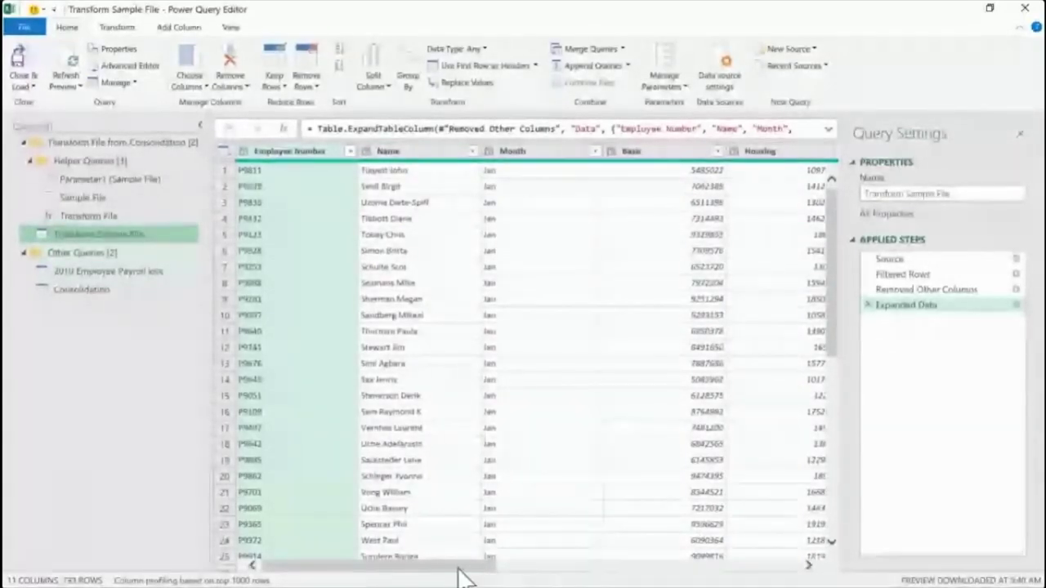
click(386, 153)
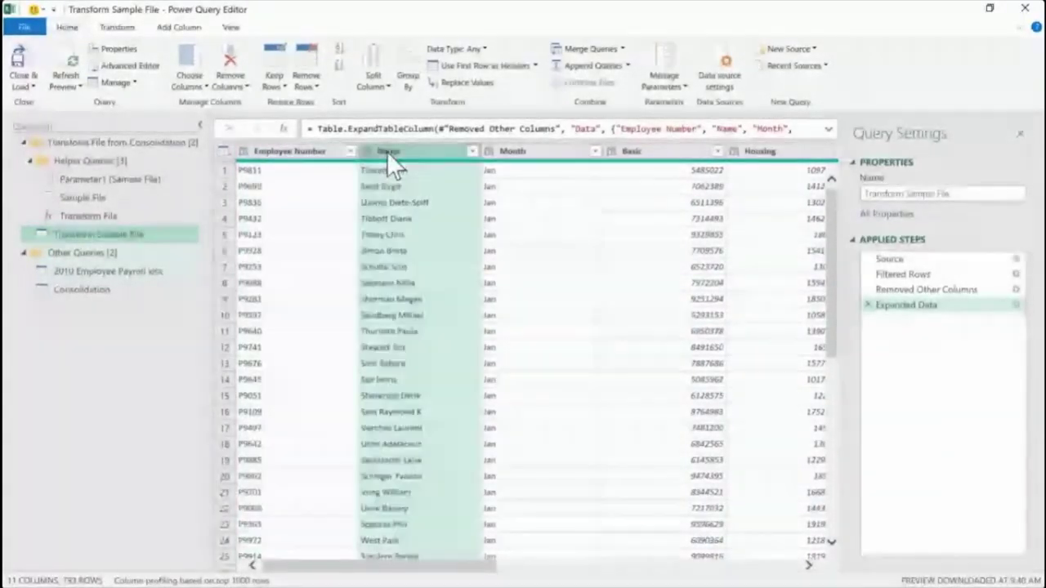
click(531, 156)
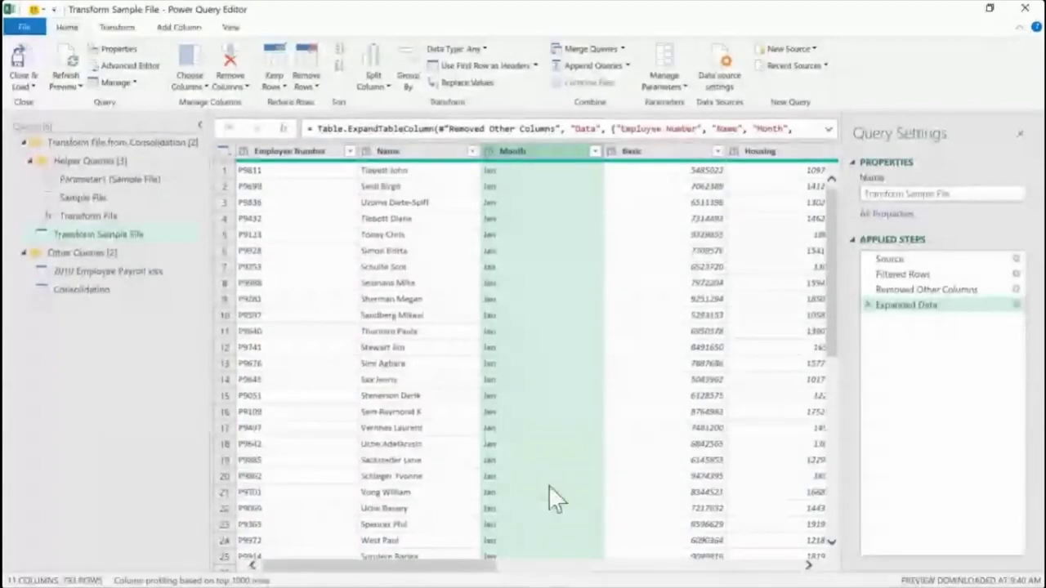
Select Employee Number through Month and unpivot all other columns into Attribute and Value
drag(451, 572, 286, 535)
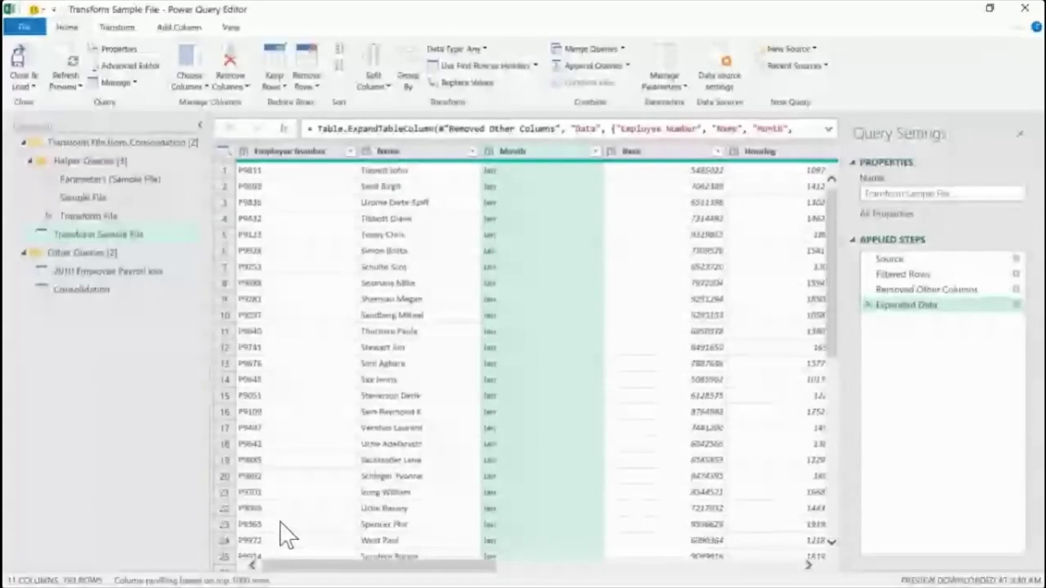
click(286, 152)
click(385, 154)
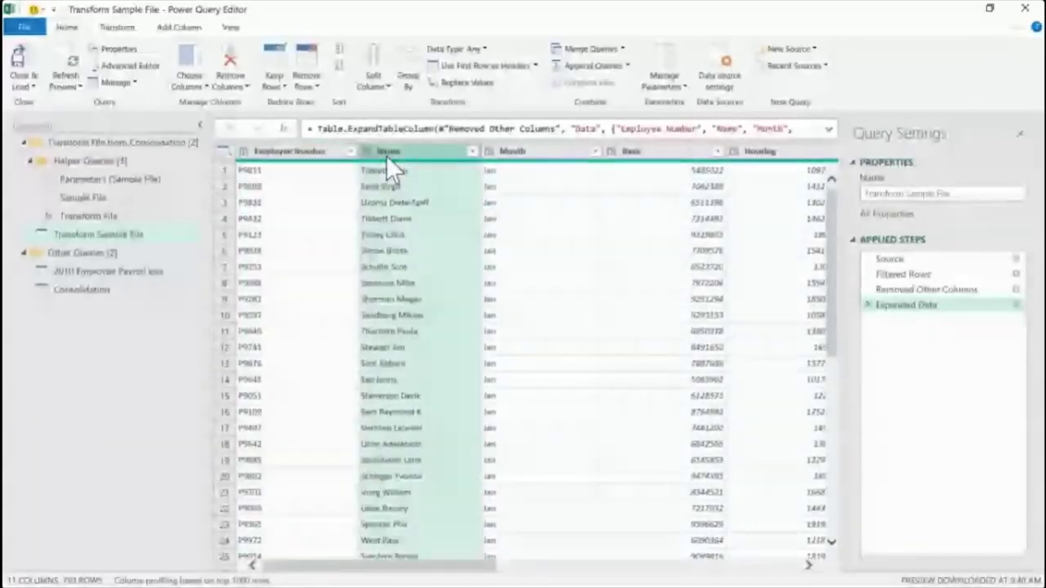
click(514, 153)
click(270, 155)
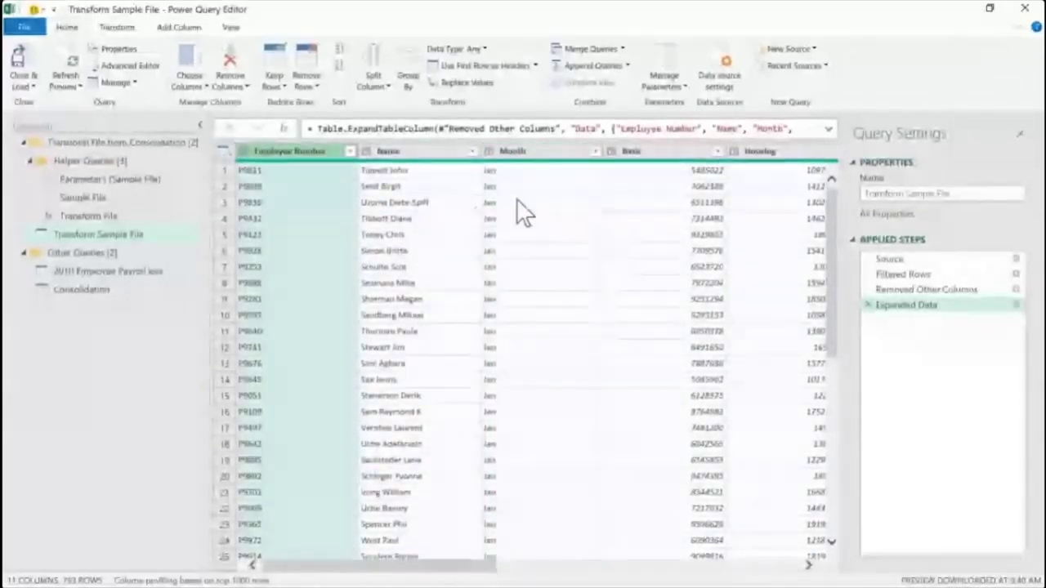
shift+click(536, 152)
right_click(534, 151)
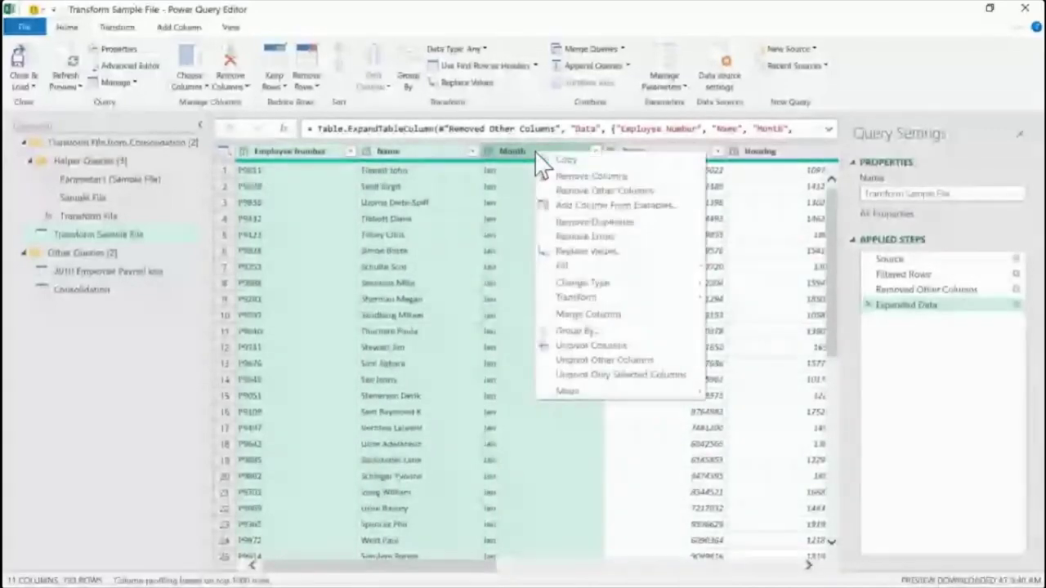
click(618, 364)
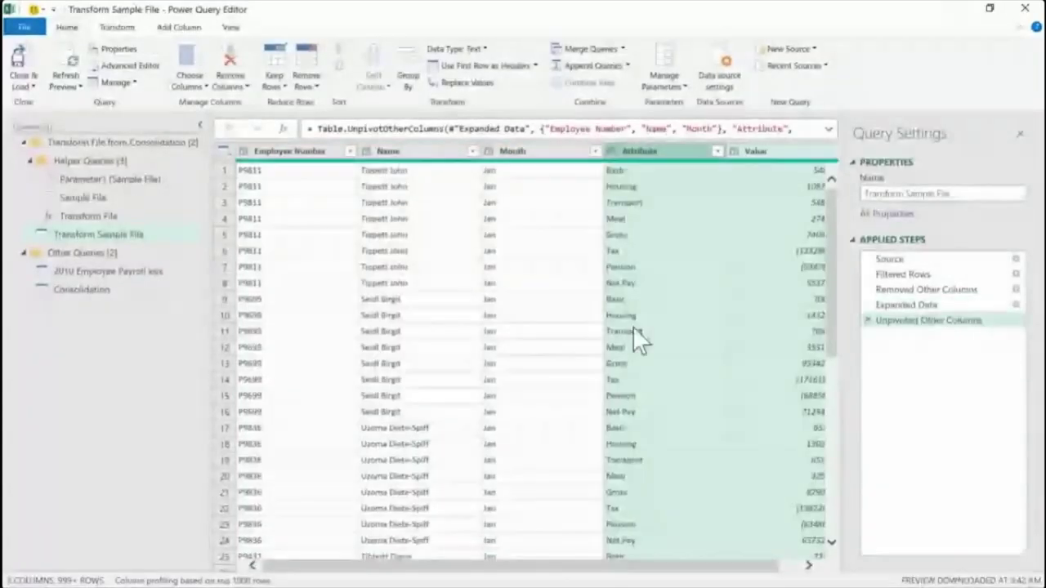
Review the Employee Number, Month, Attribute and Value columns, then switch to the Consolidation query
click(286, 151)
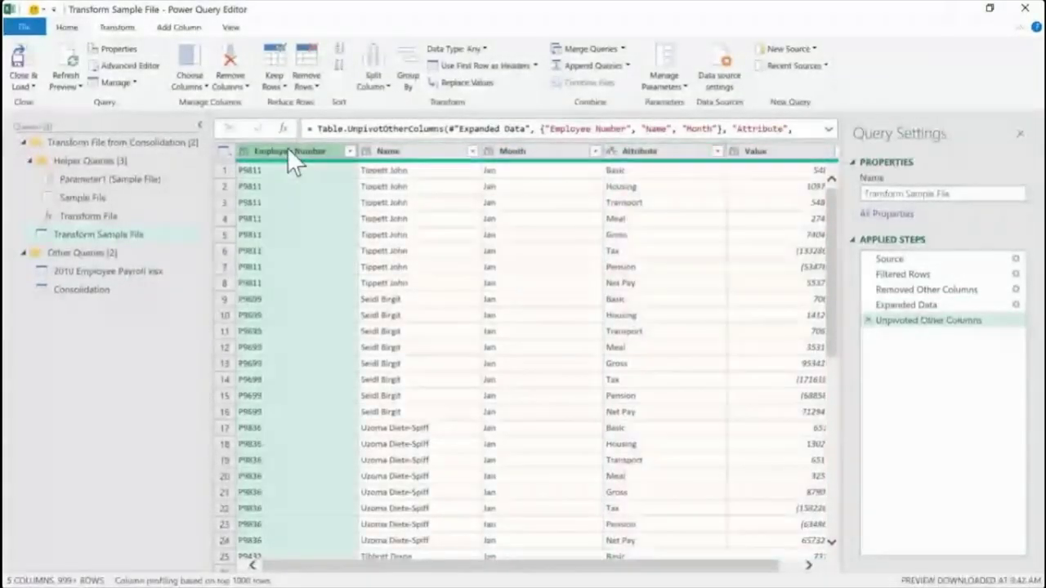
click(536, 152)
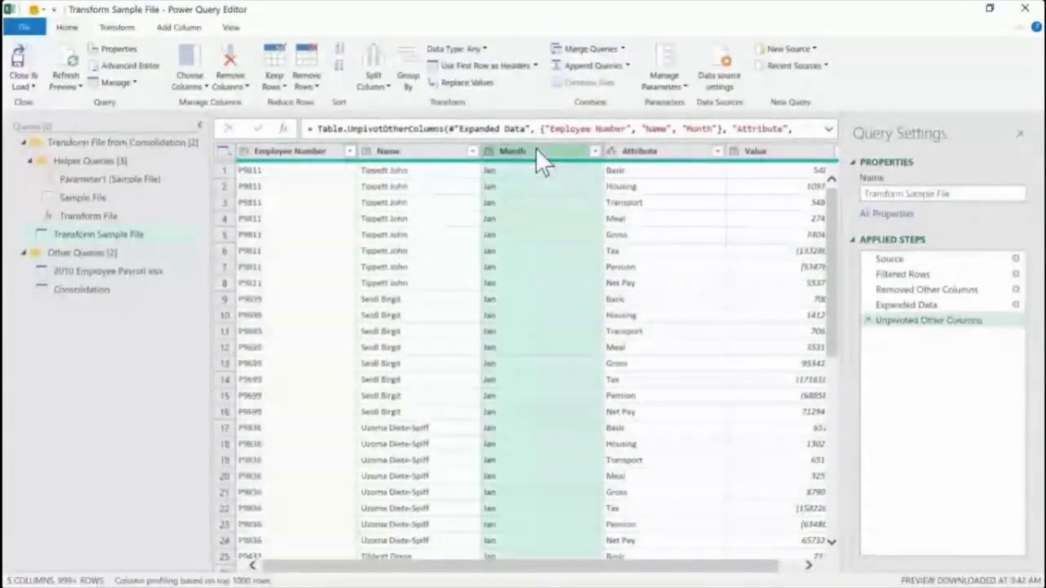
click(668, 154)
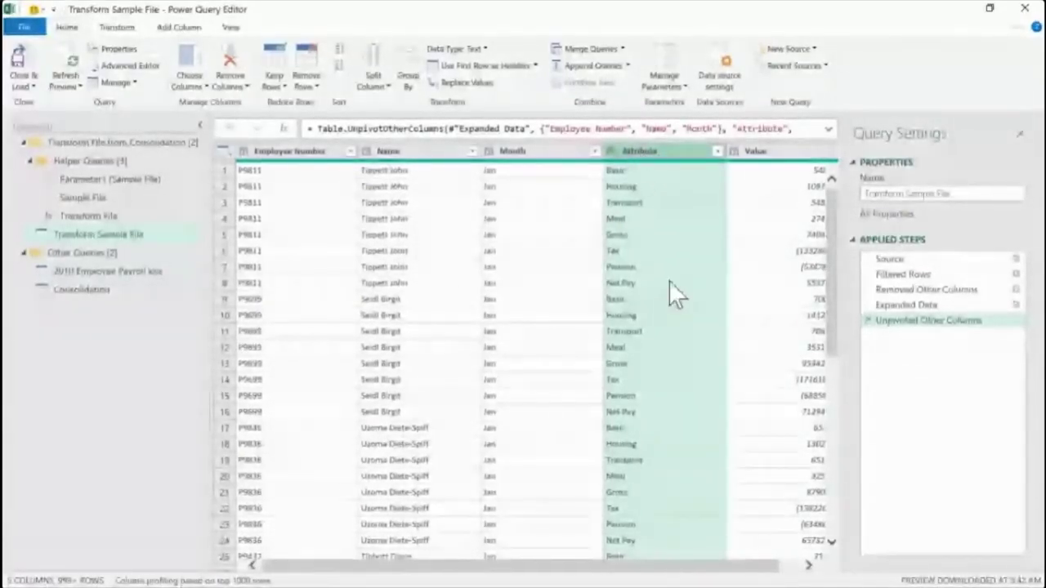
click(755, 152)
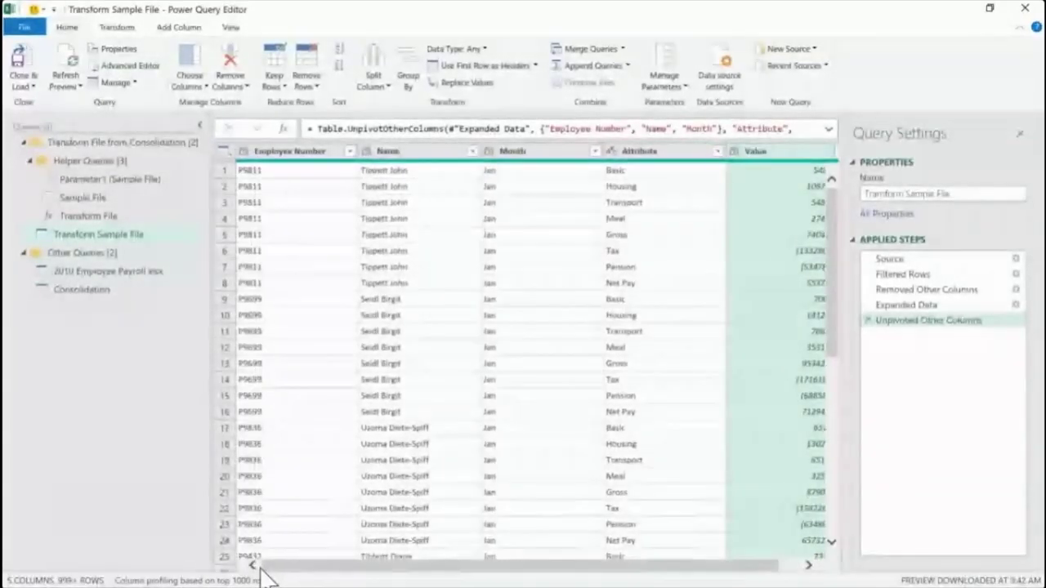
click(288, 152)
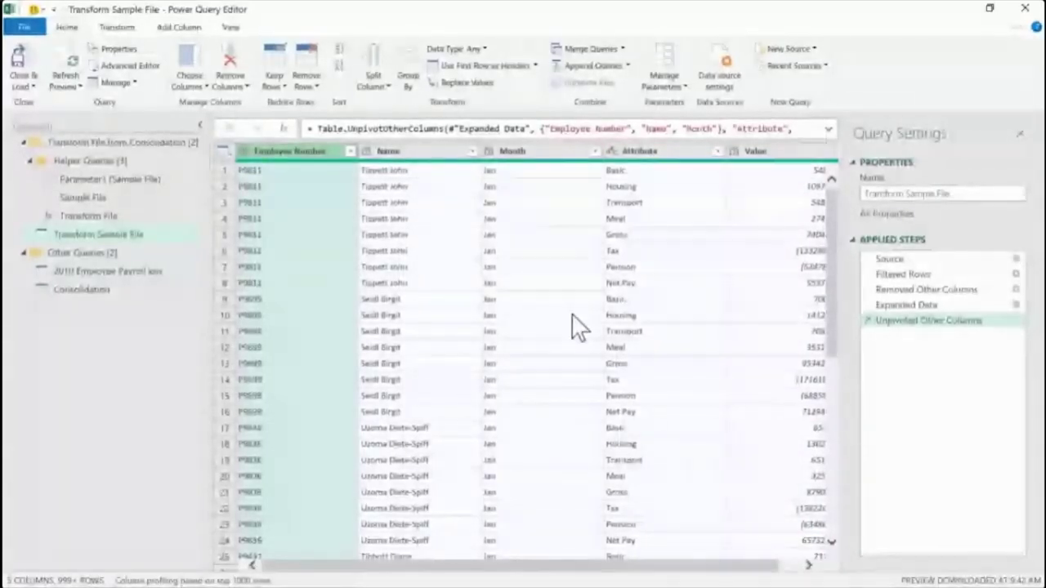
click(78, 290)
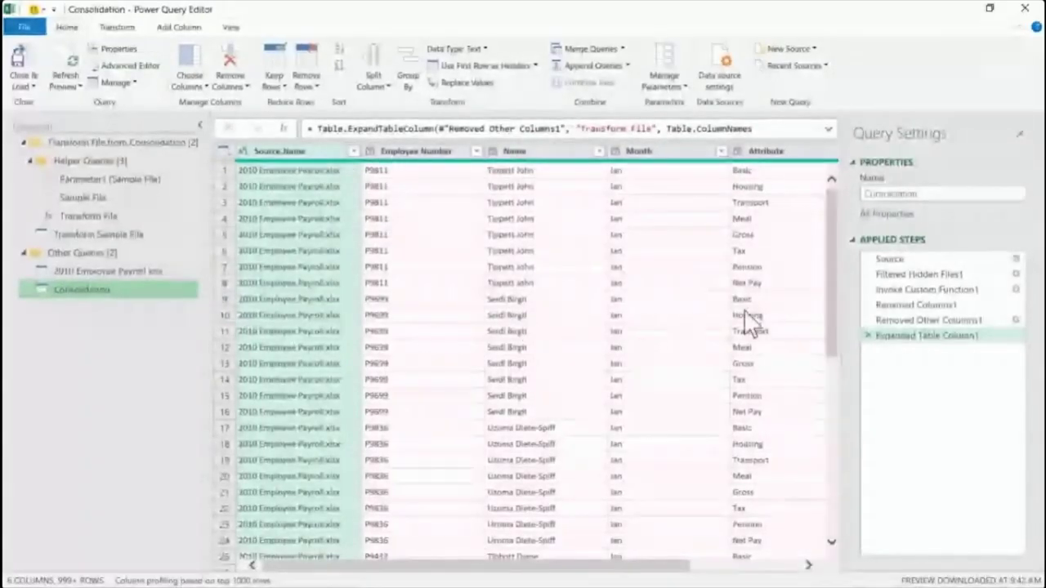
drag(643, 574, 752, 573)
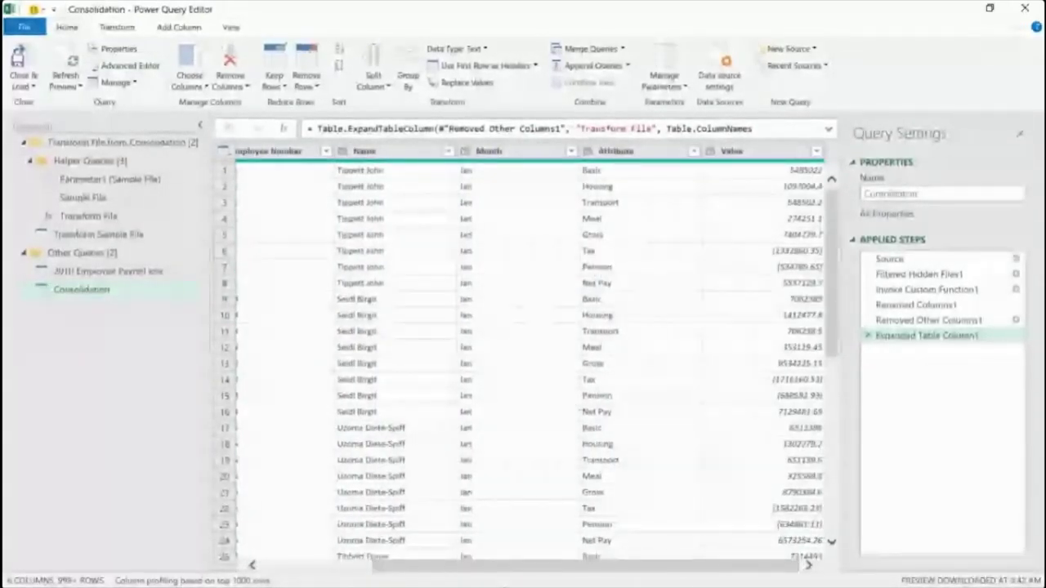
click(638, 150)
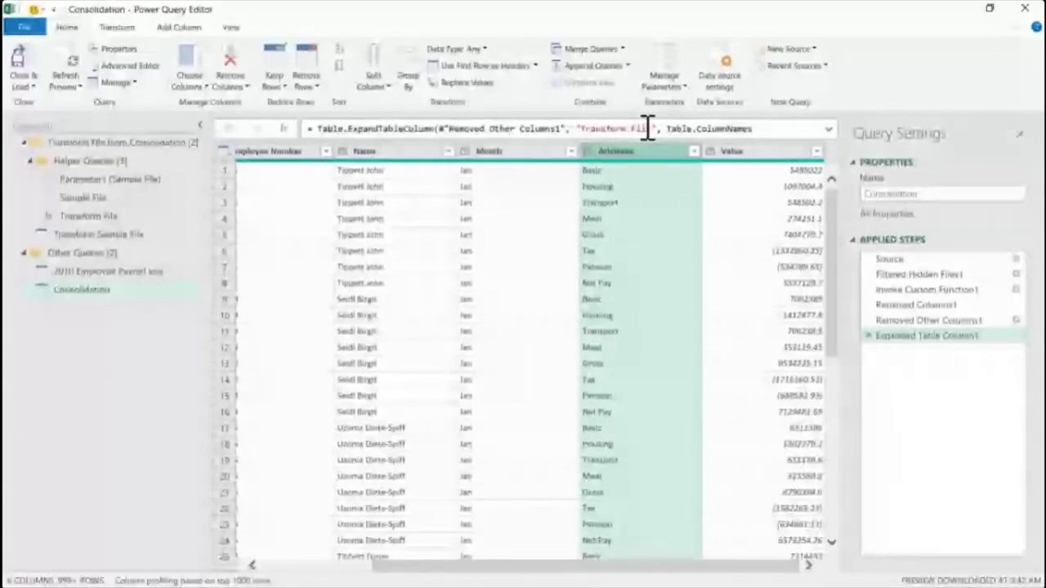
drag(408, 567, 286, 567)
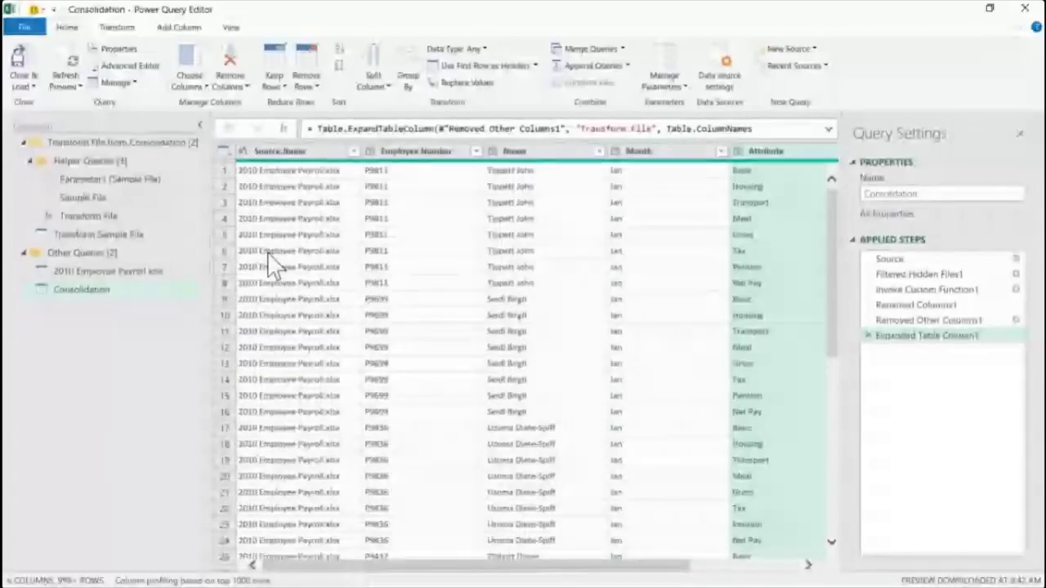
click(297, 151)
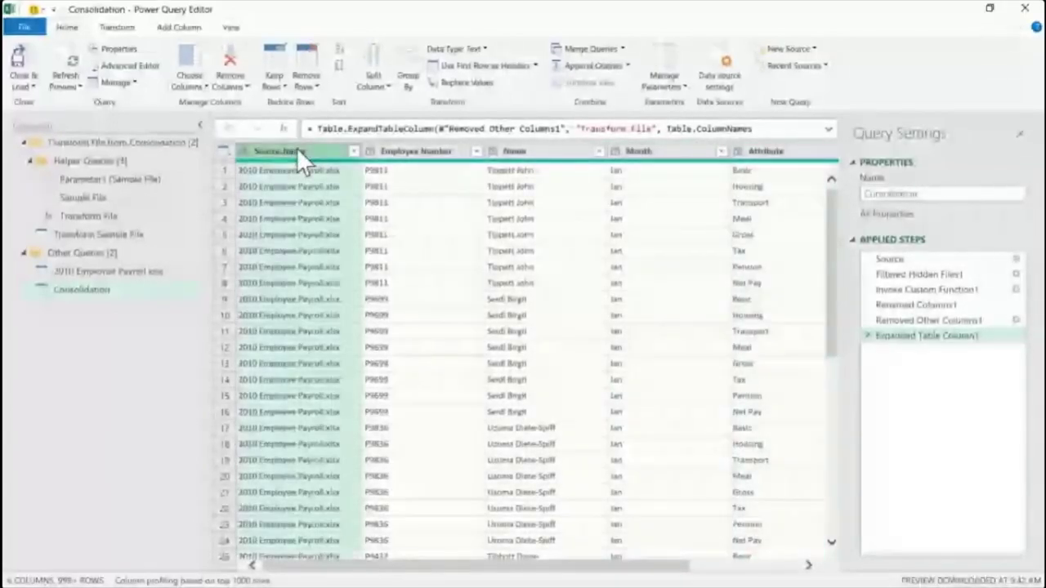
click(139, 234)
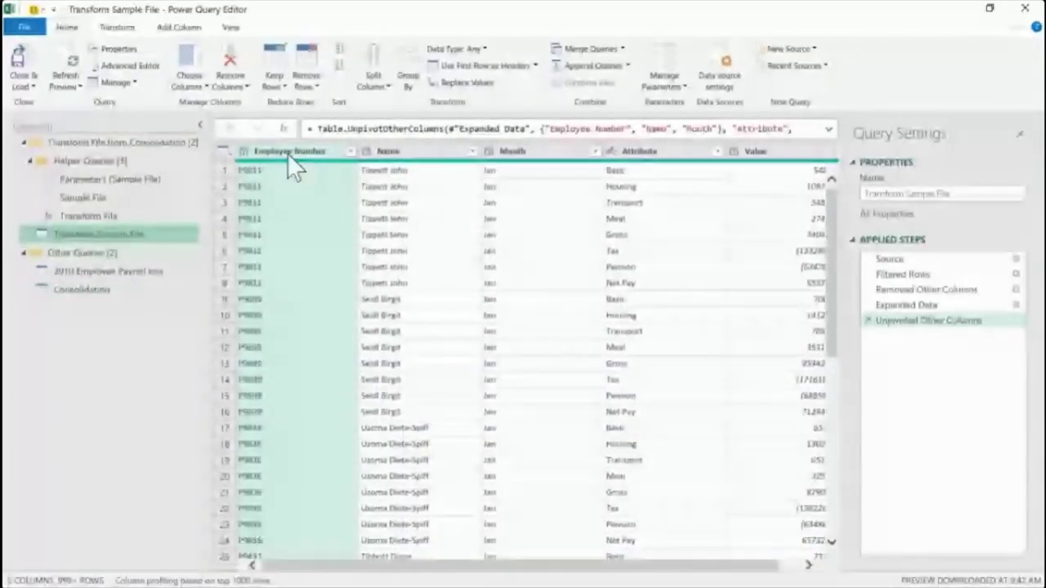
click(93, 289)
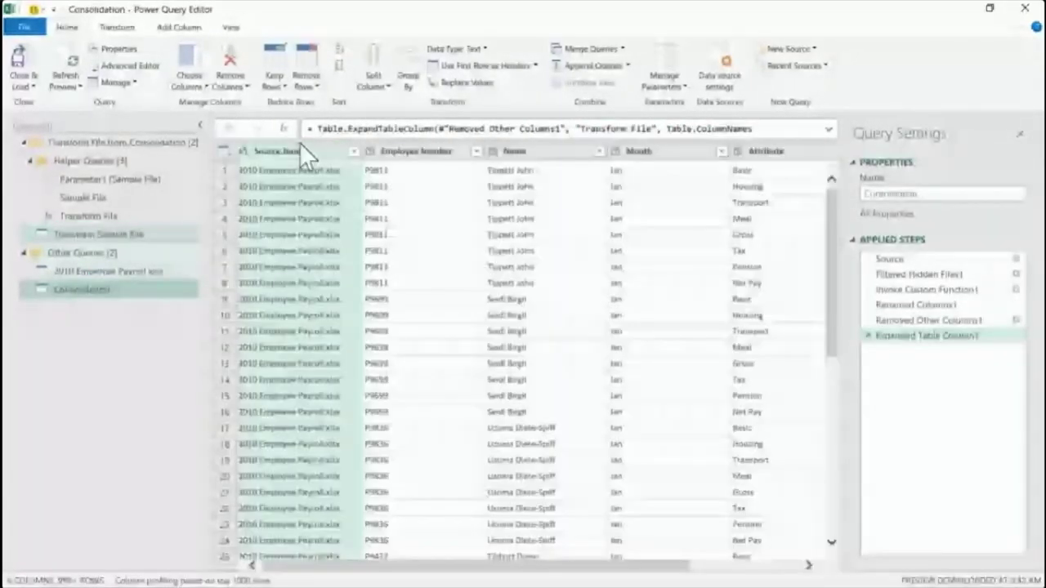
click(353, 152)
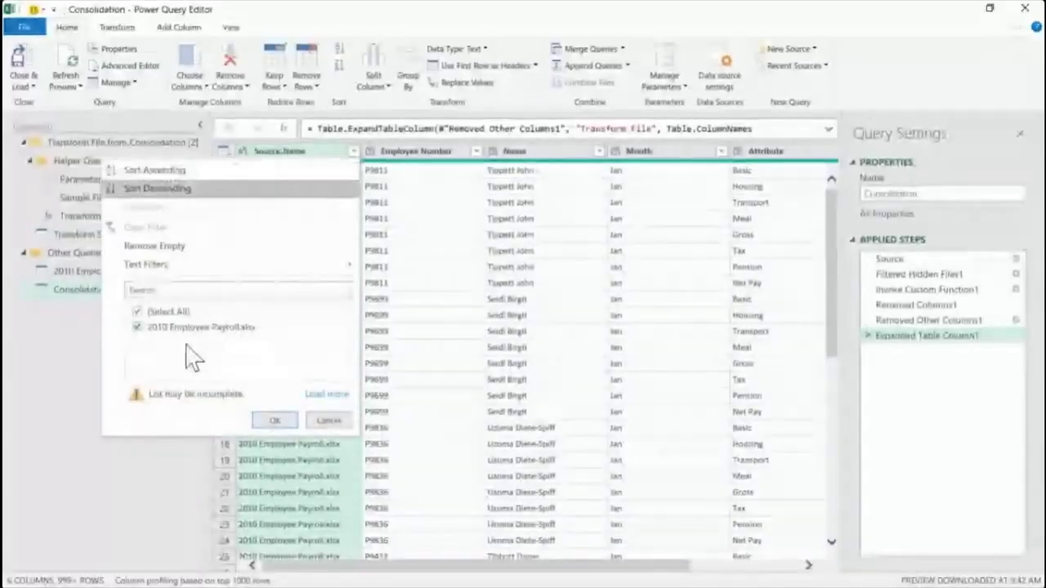
click(327, 395)
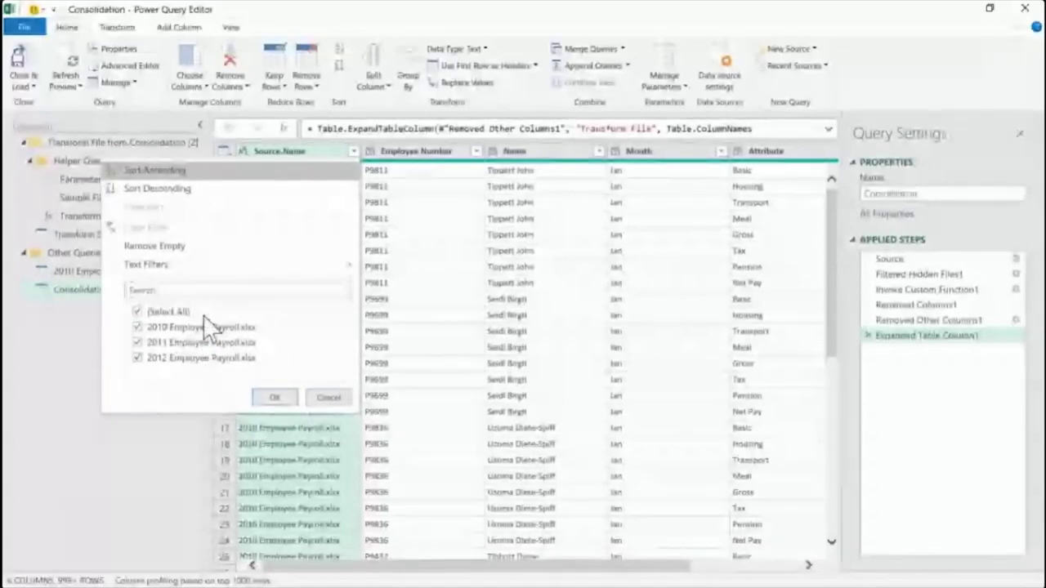
click(330, 397)
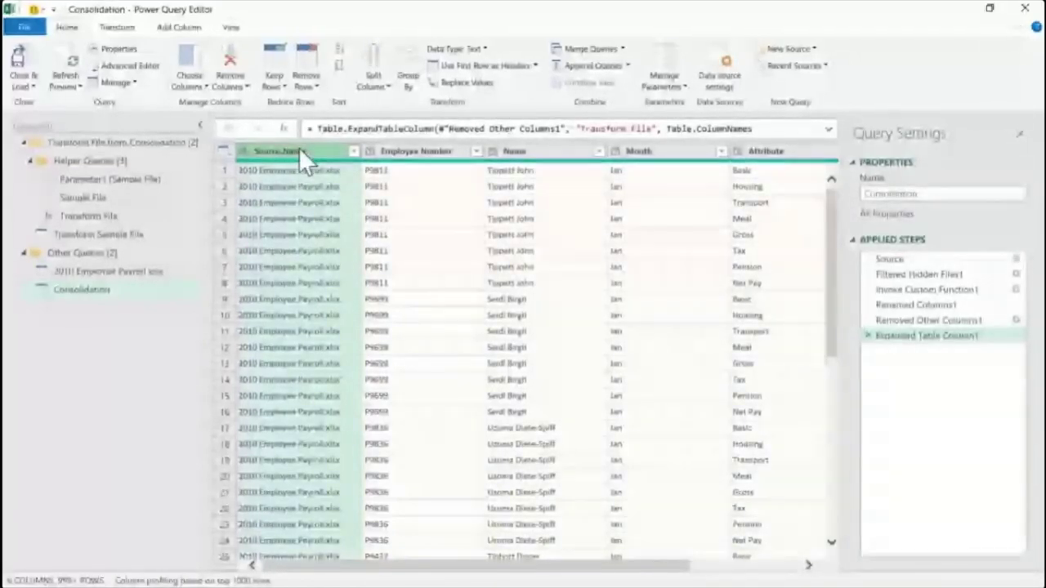
click(117, 27)
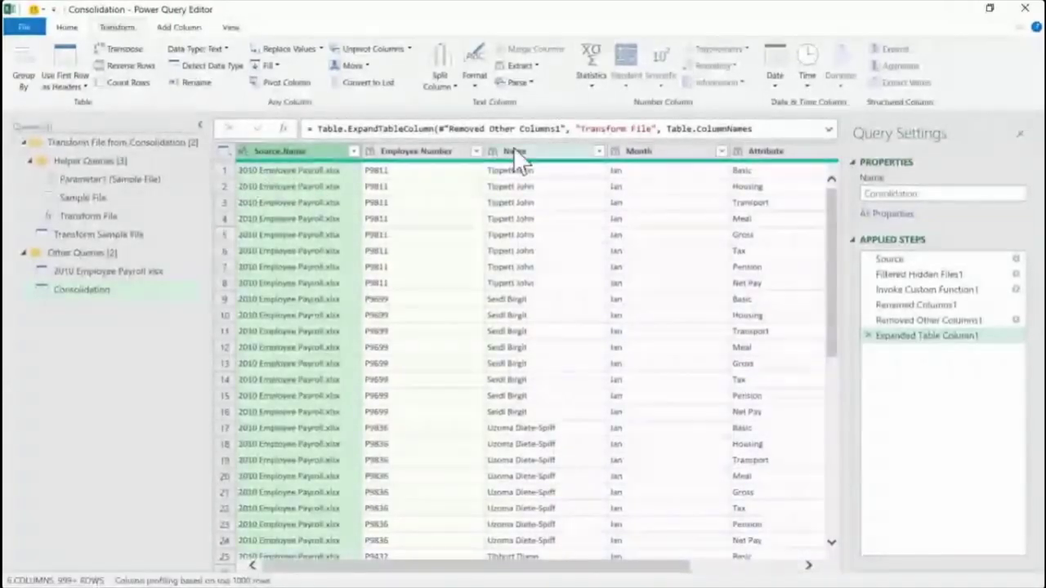
Trim Source.Name to the text before its delimiter, leaving just the year
click(520, 65)
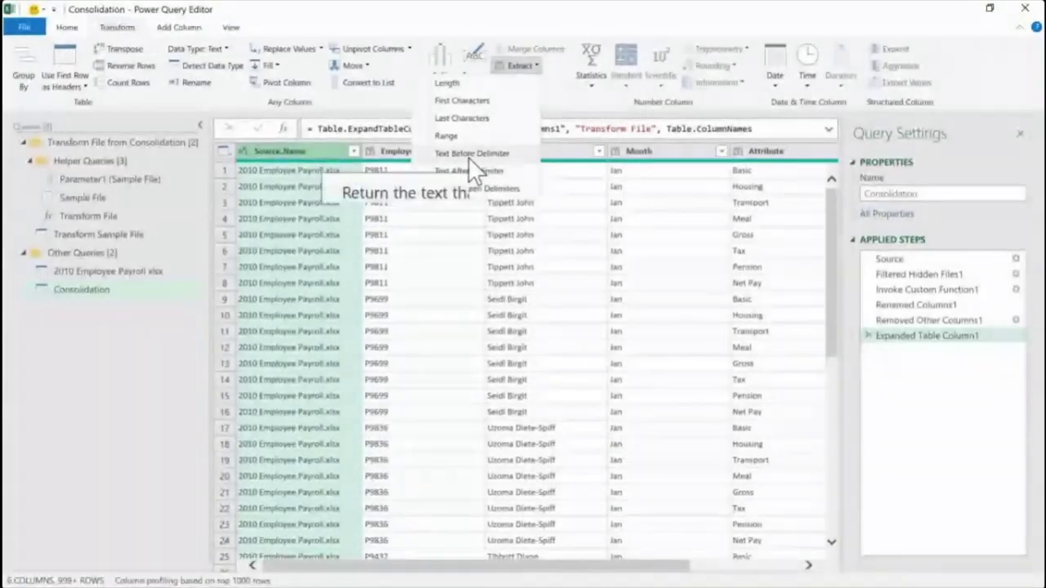
click(277, 175)
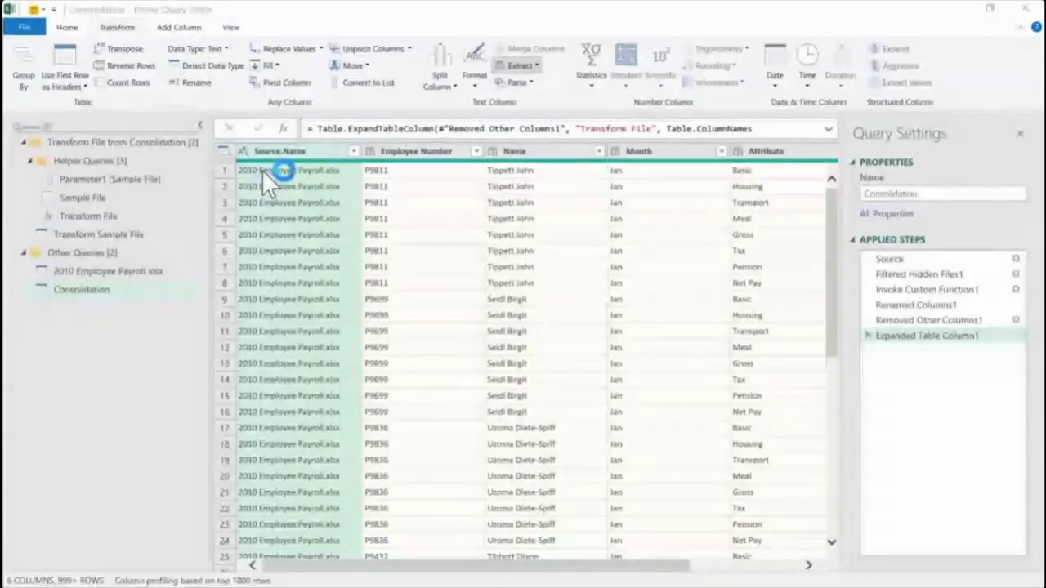
click(308, 203)
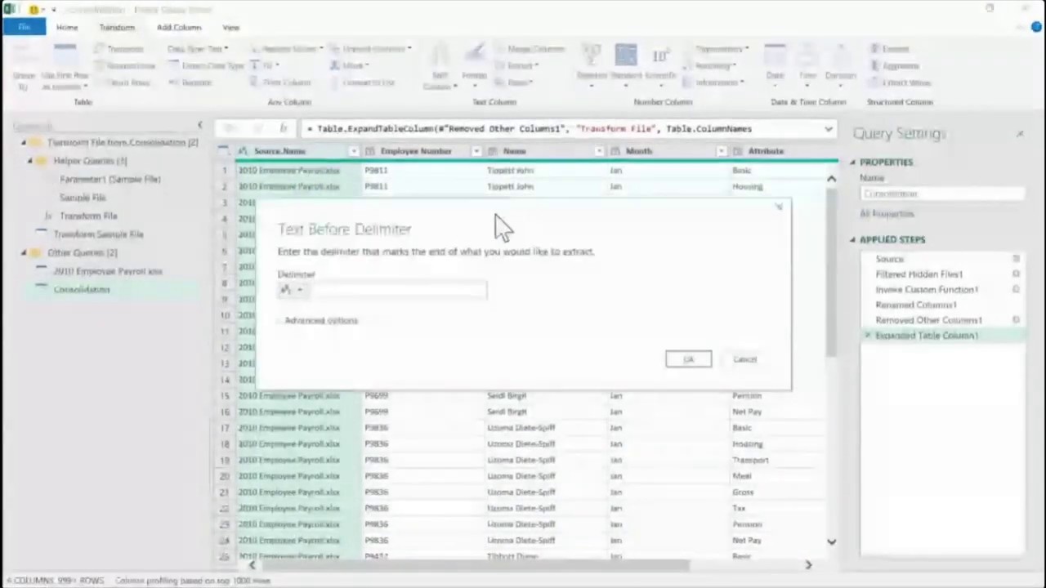
click(345, 291)
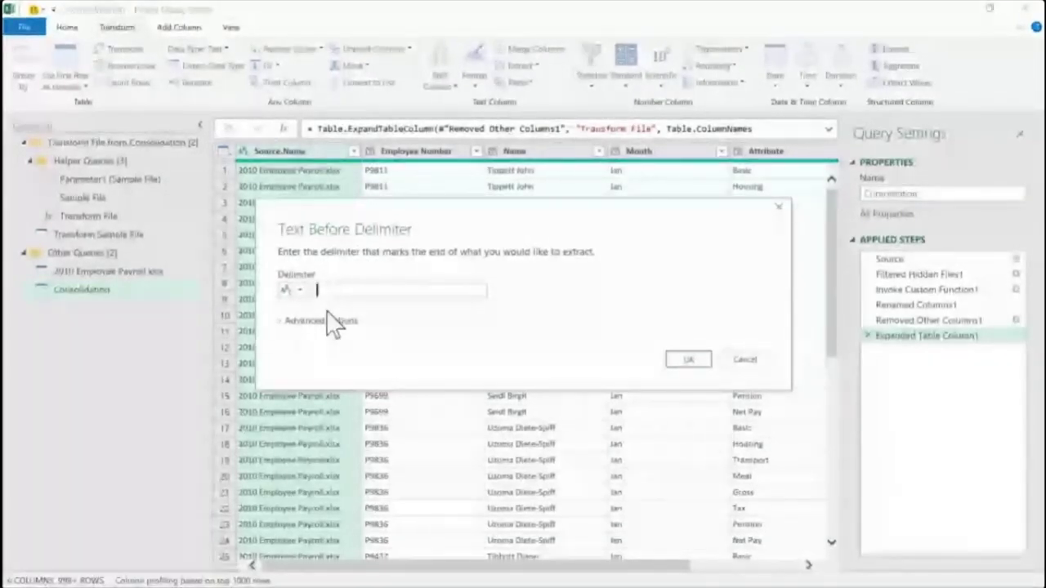
click(688, 359)
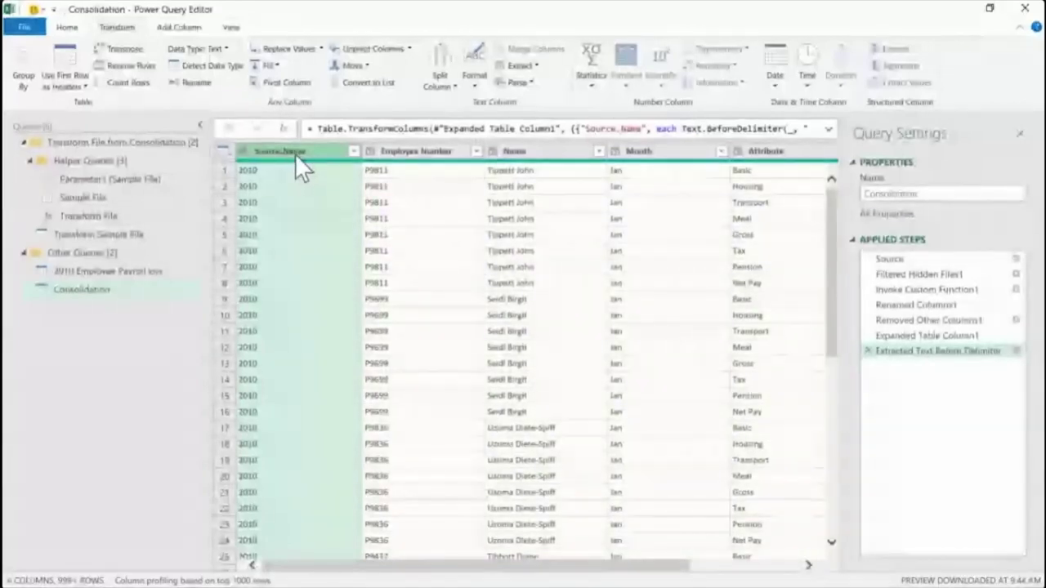
Rename the Source.Name column to Year and type it as Whole Number
double_click(296, 154)
text(Y)
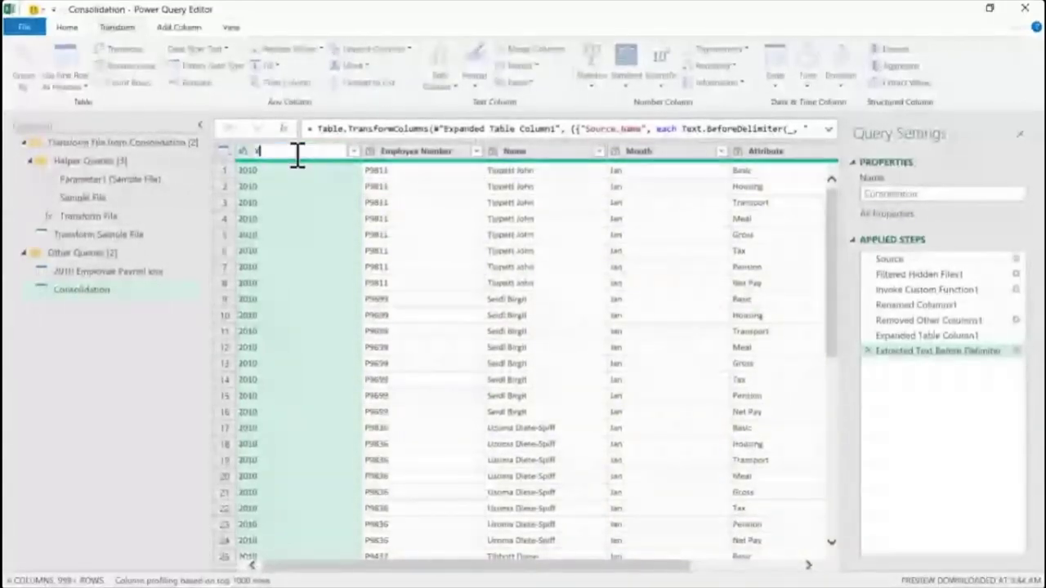
text(ea)
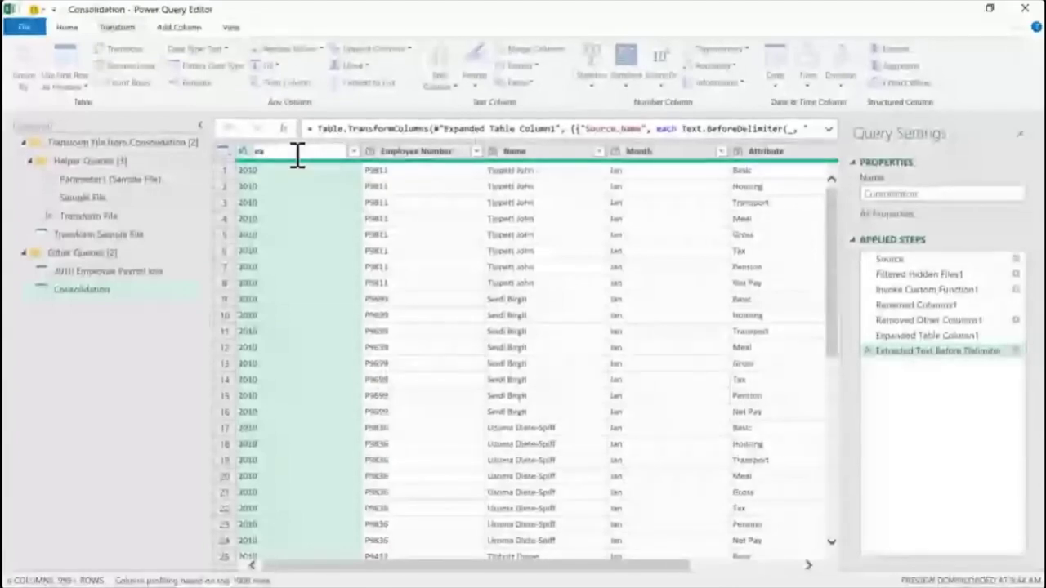
text(ear)
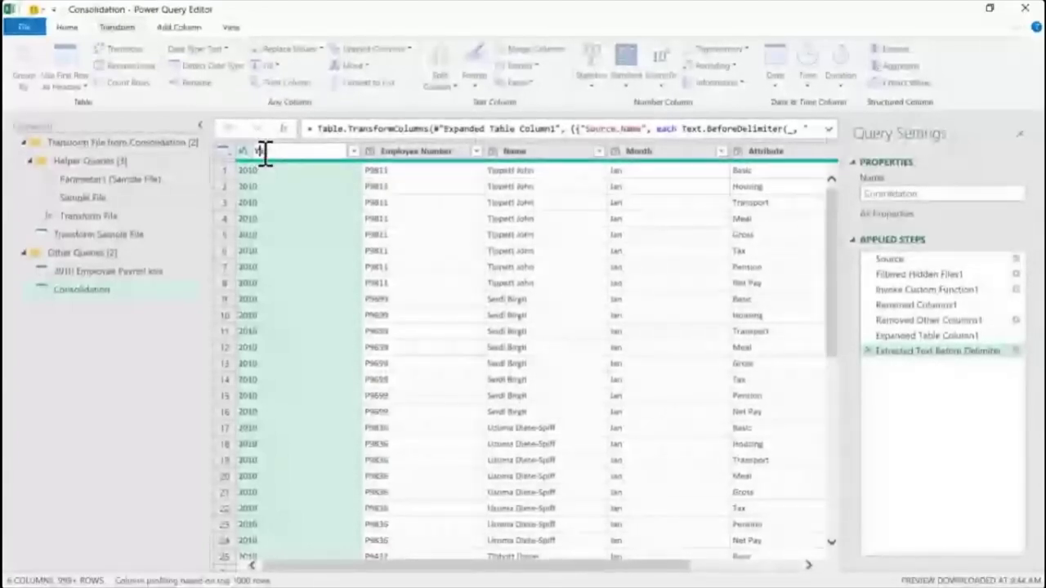
key(Return)
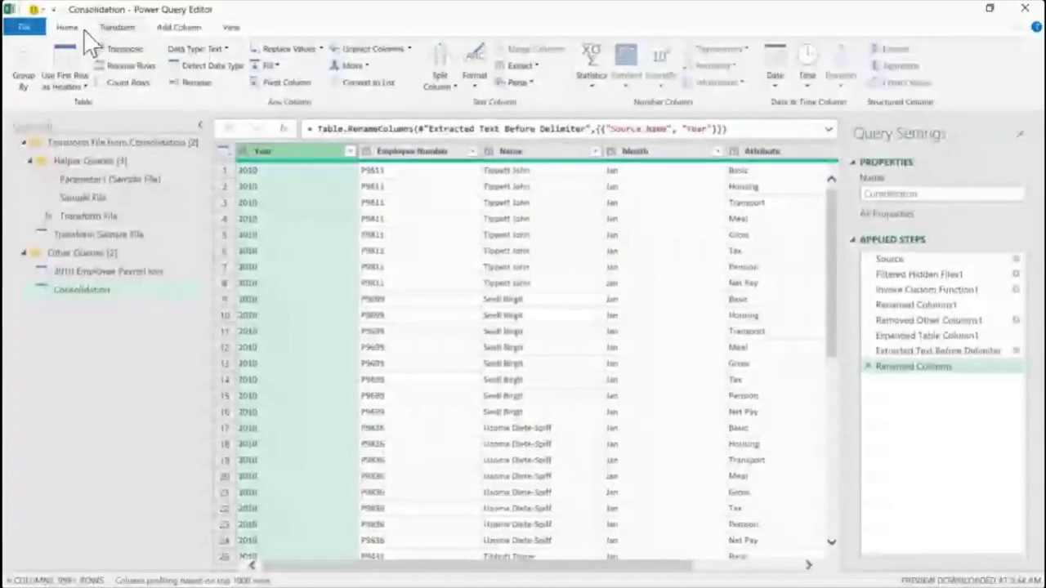
click(219, 69)
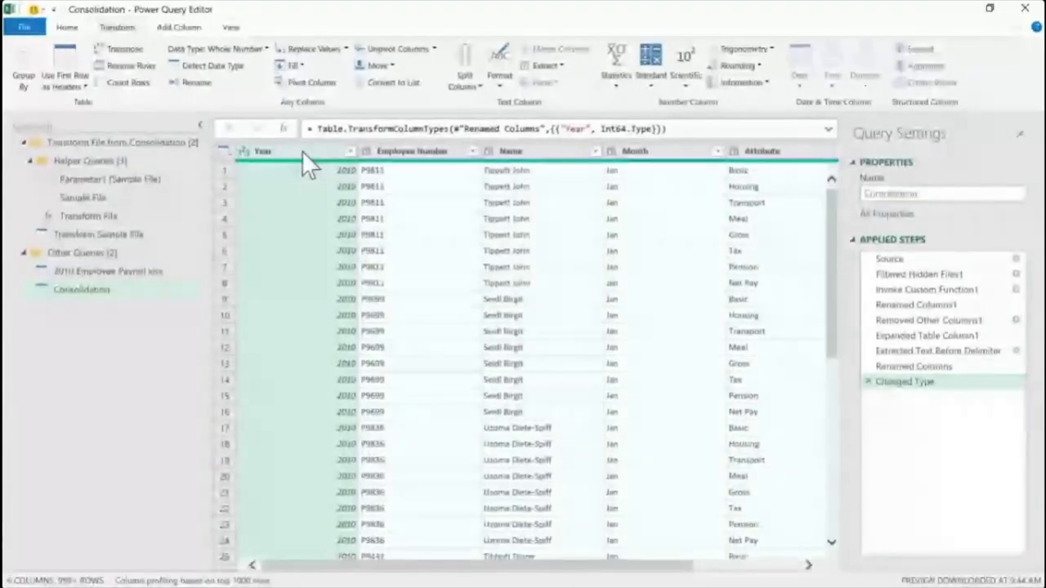
Remove the whole-number type step and detect data types for all columns
click(867, 381)
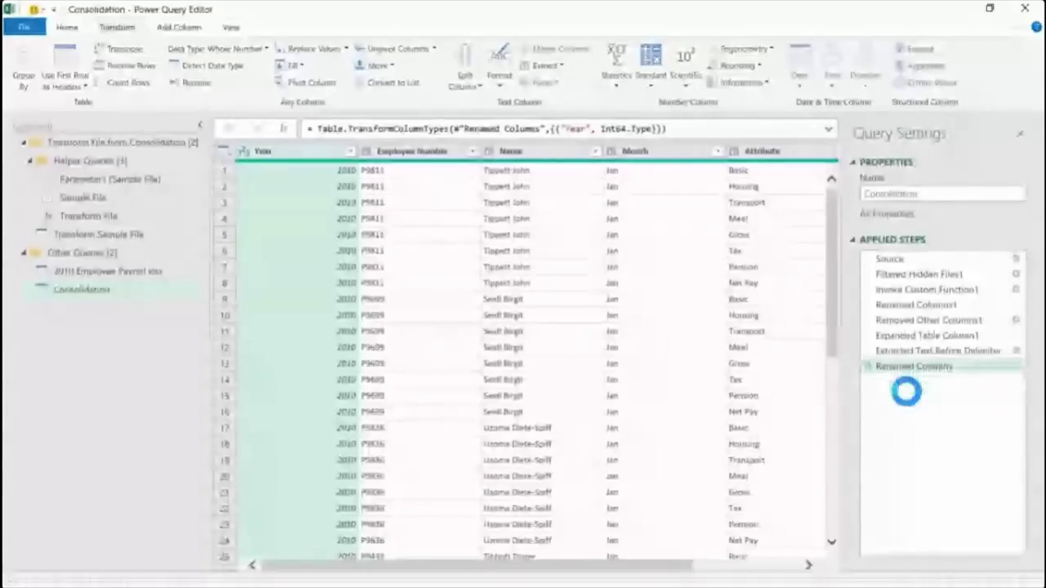
click(304, 153)
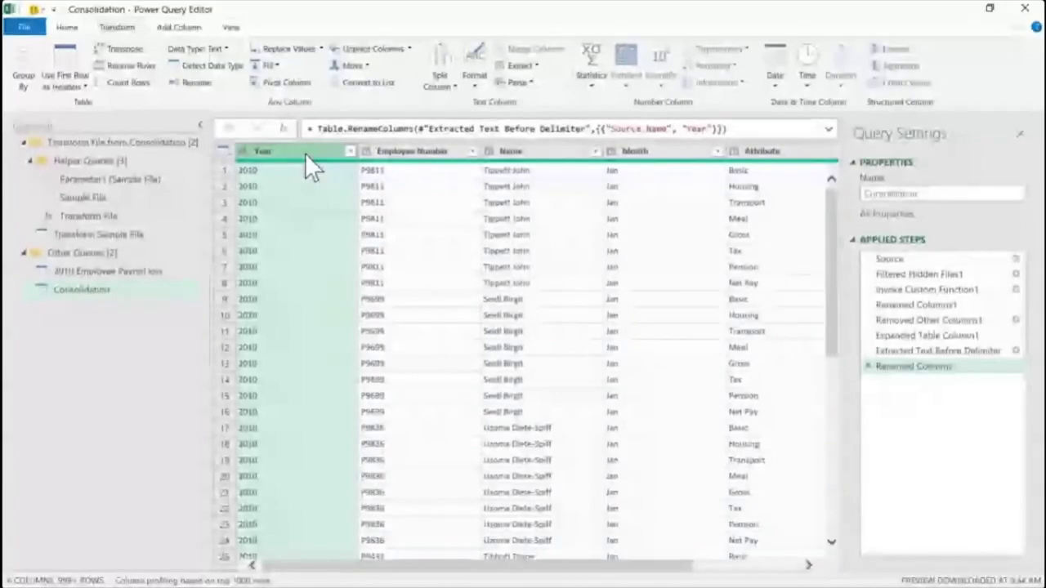
key(ctrl+a)
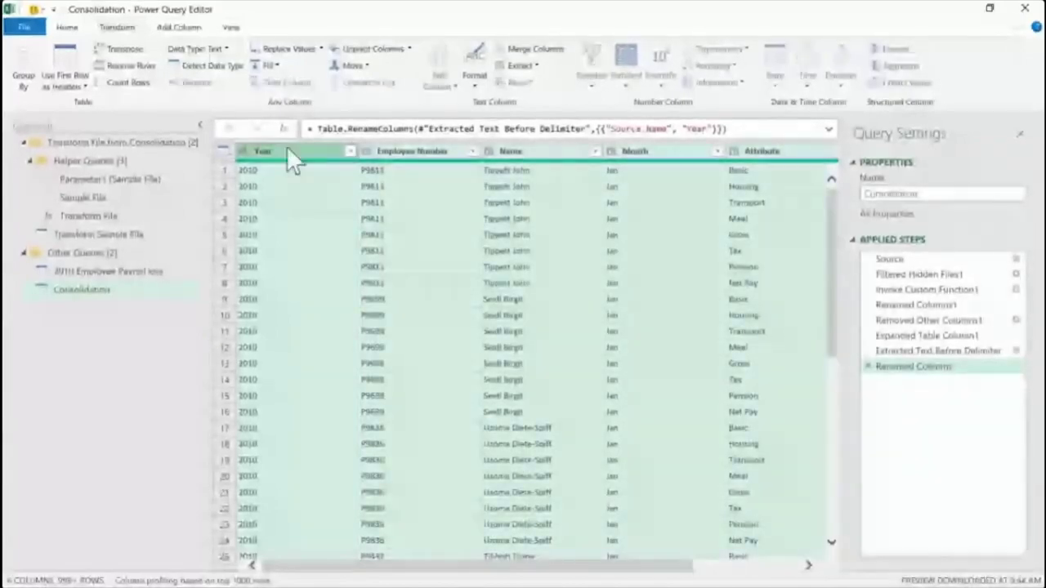
click(217, 69)
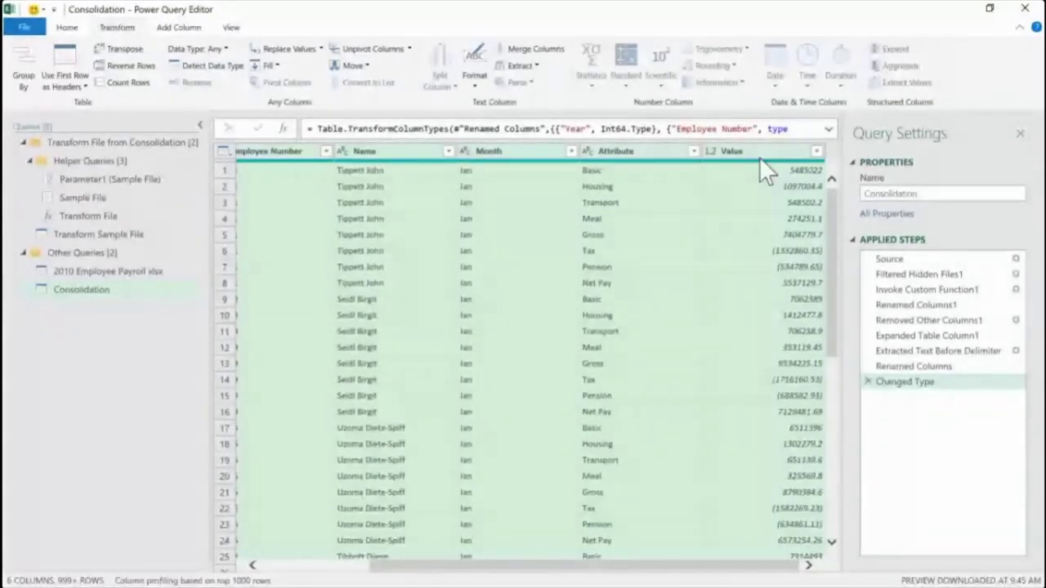
Set the Year column to Text, replacing the existing type conversion
click(303, 565)
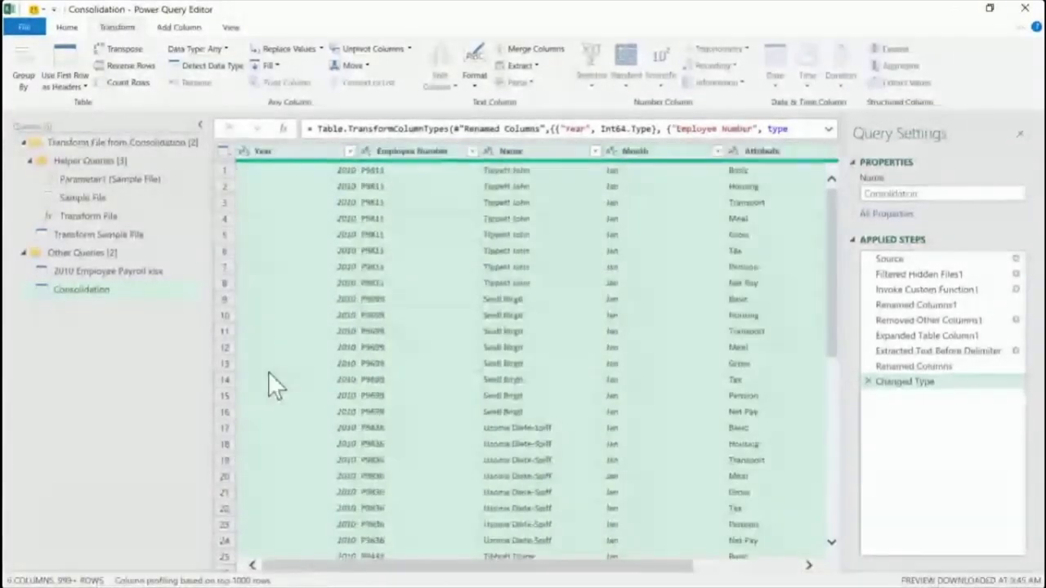
click(292, 152)
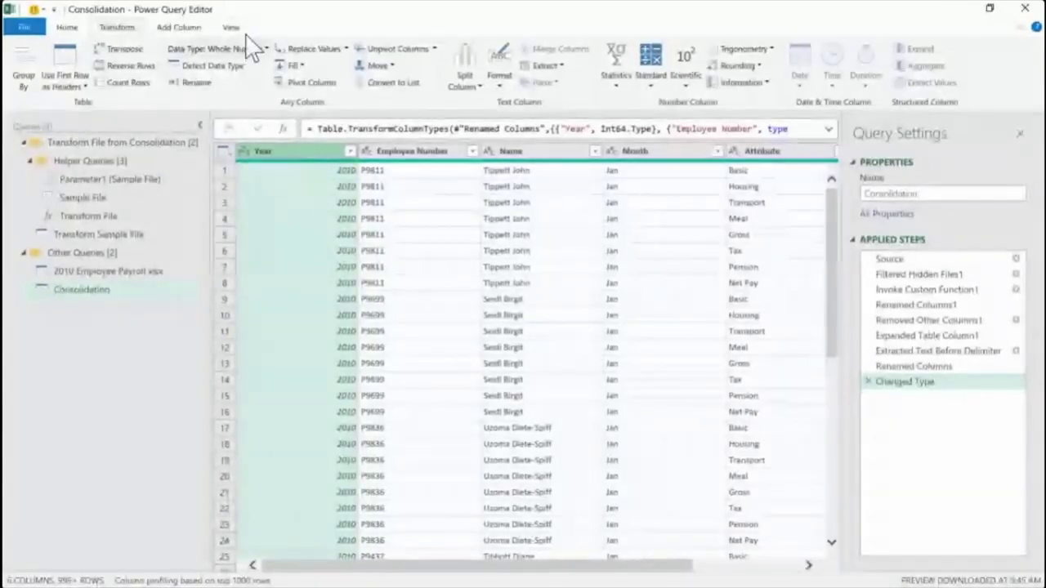
click(69, 28)
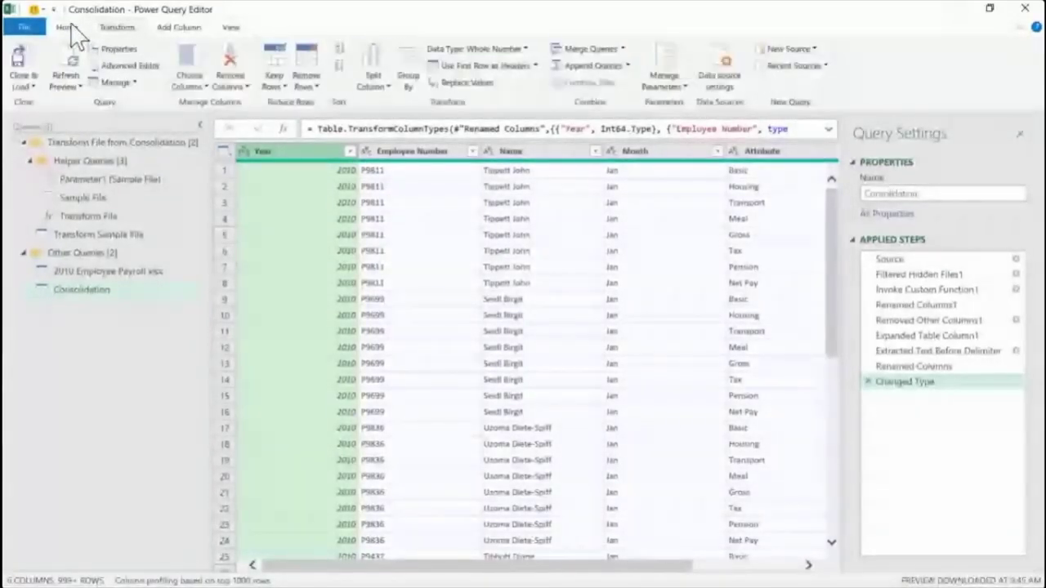
click(474, 49)
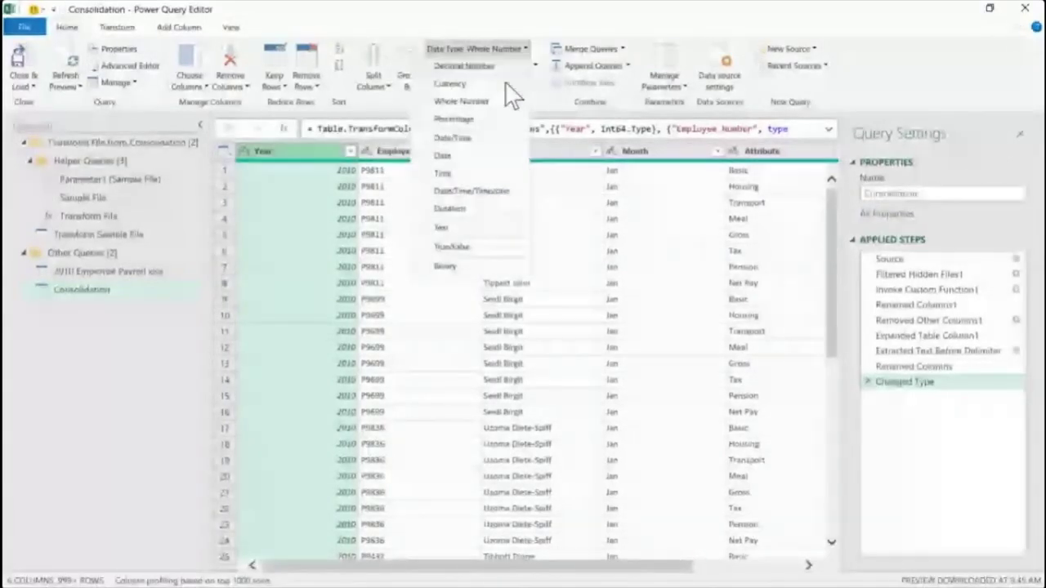
click(445, 228)
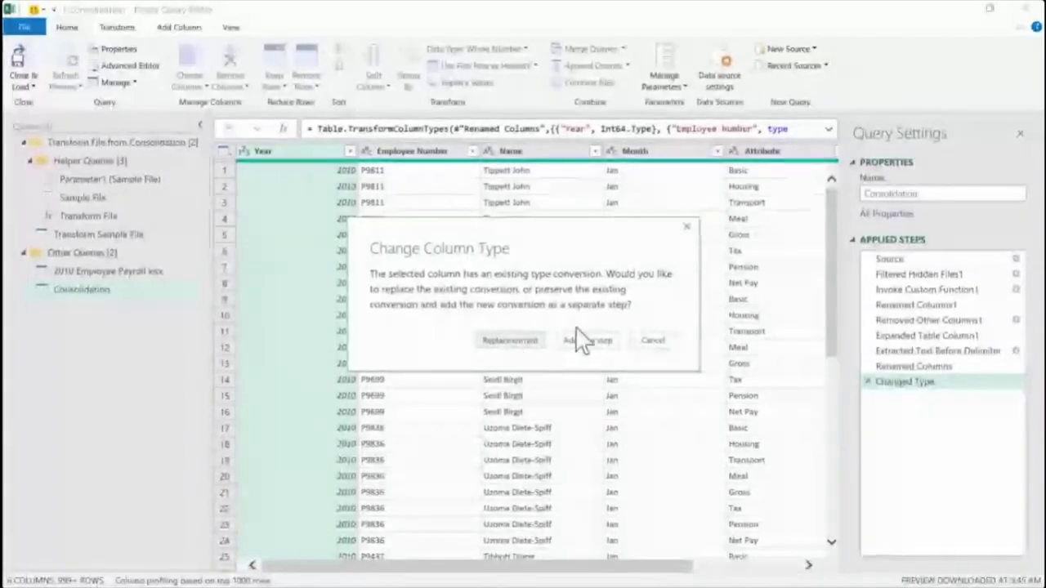
click(508, 343)
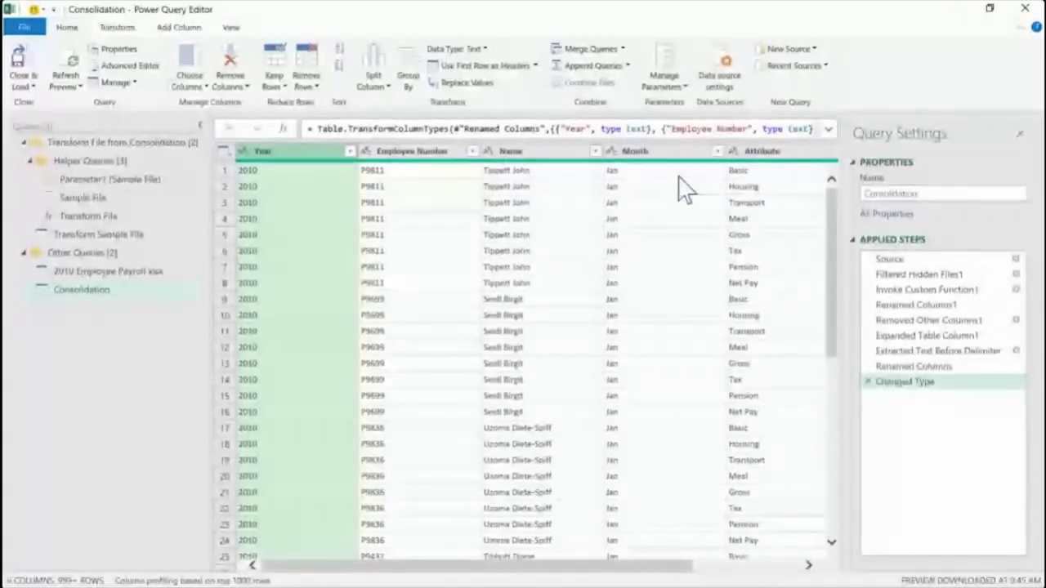
scroll(723, 572, right, 3)
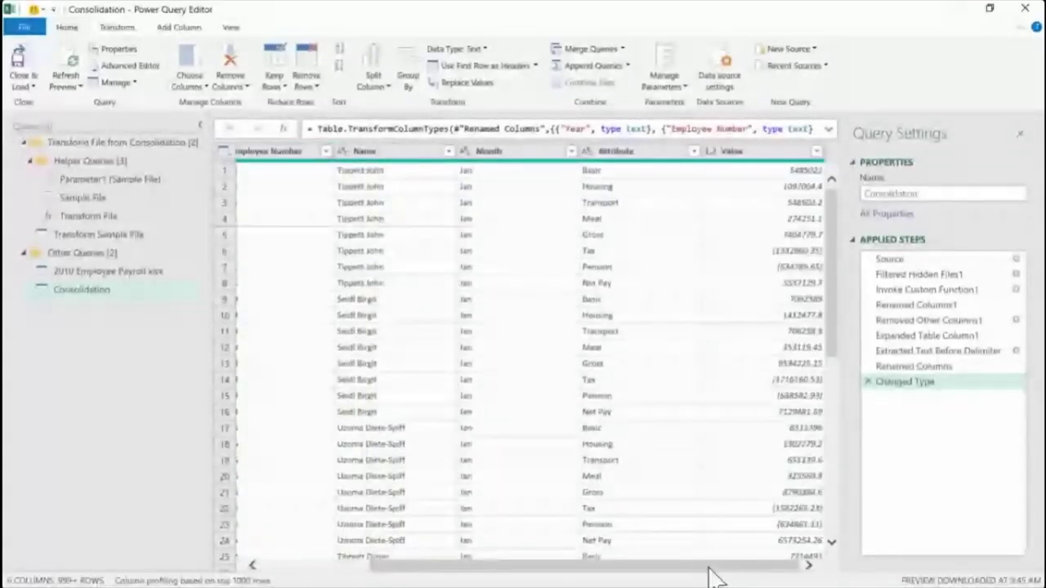
scroll(691, 576, left, 3)
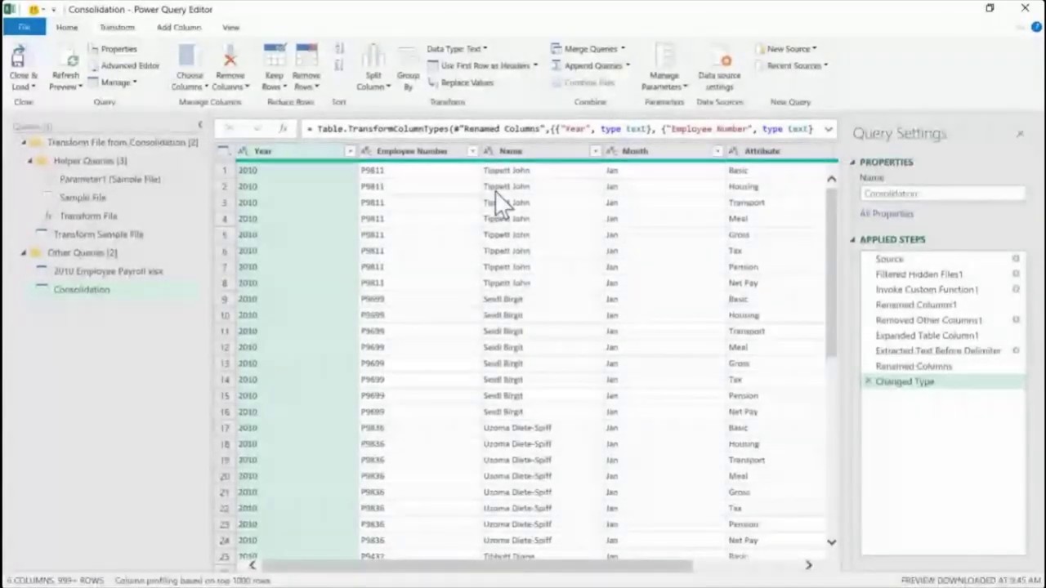
Load the Consolidation query as a table on the existing worksheet at cell A1
click(32, 88)
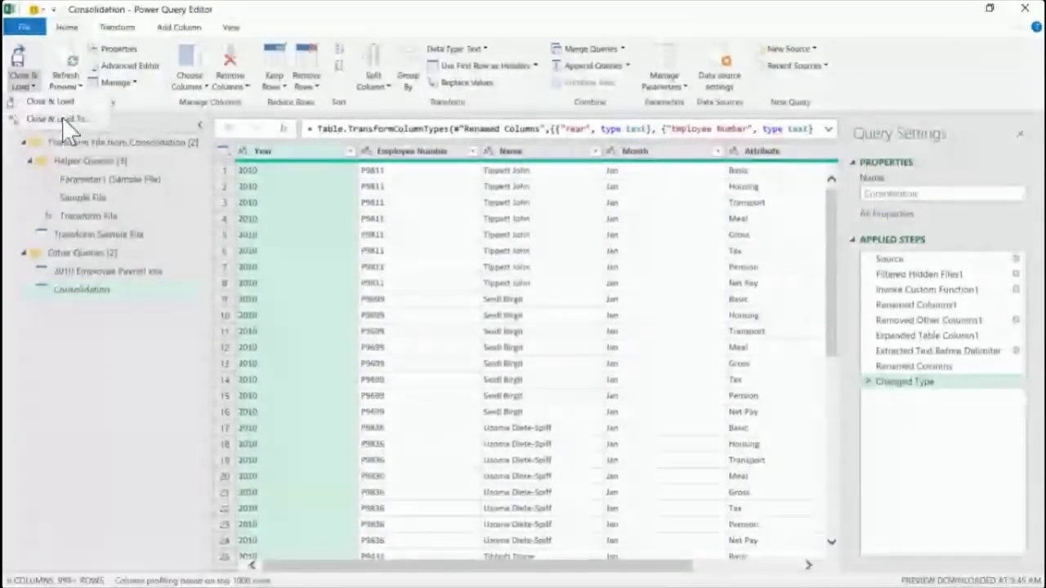
click(67, 121)
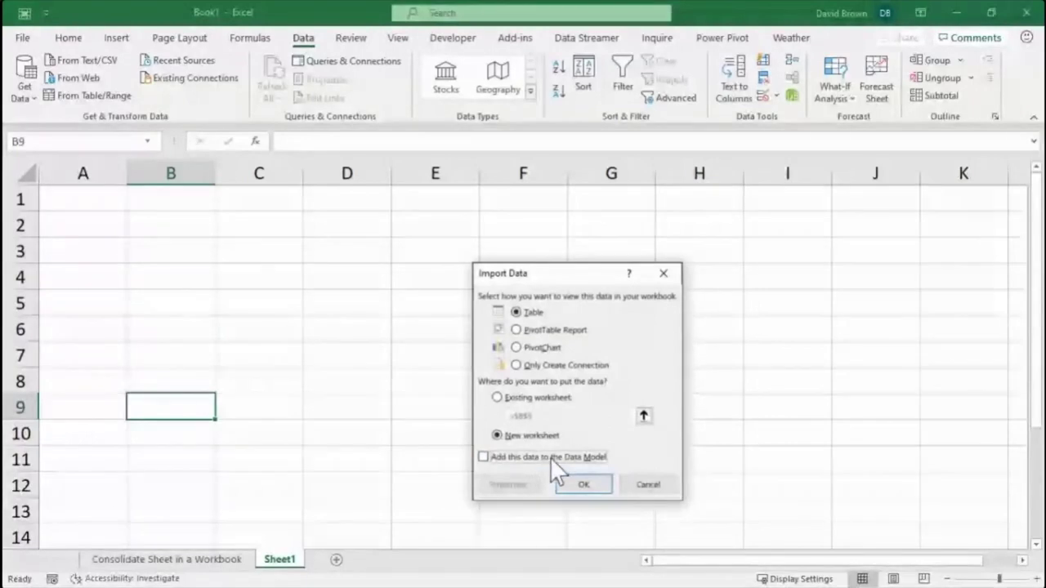
click(522, 366)
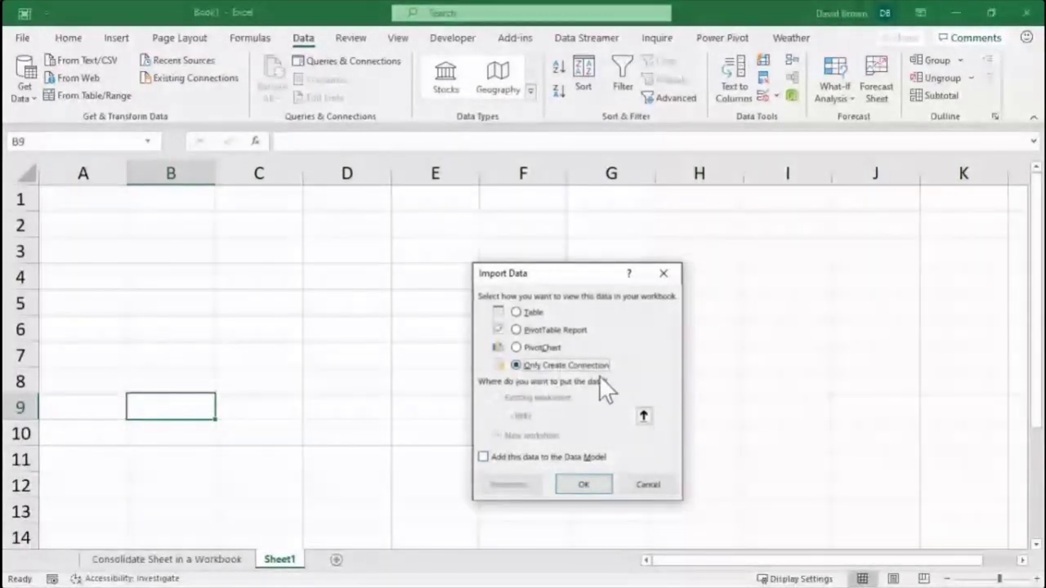
click(517, 312)
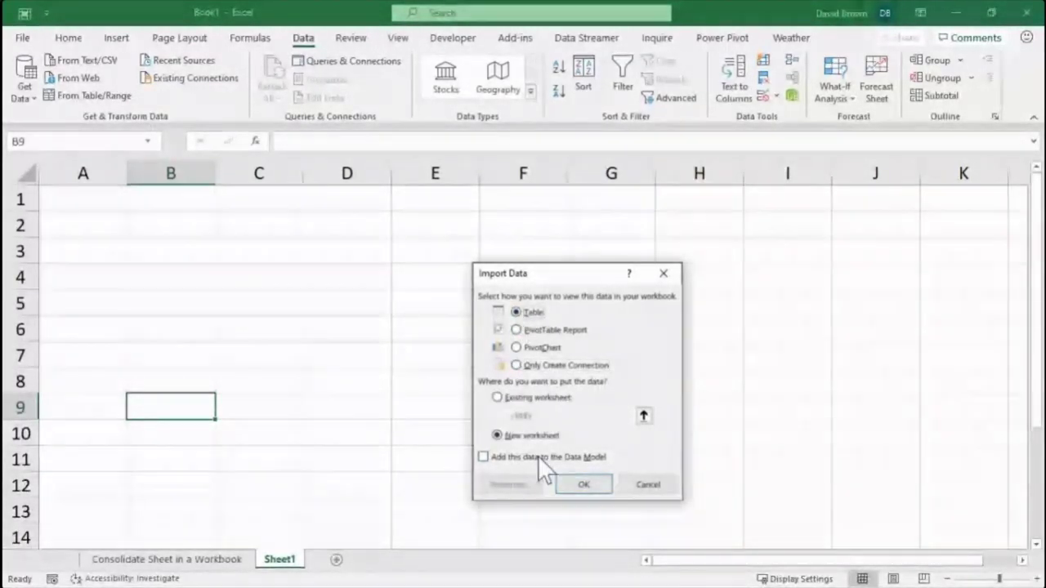
click(498, 398)
click(83, 197)
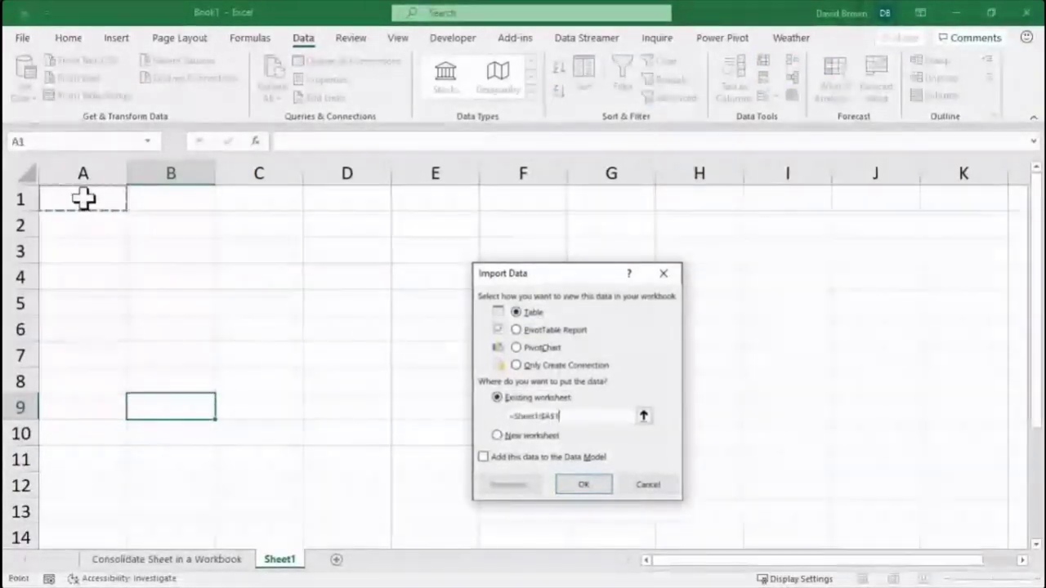
click(585, 487)
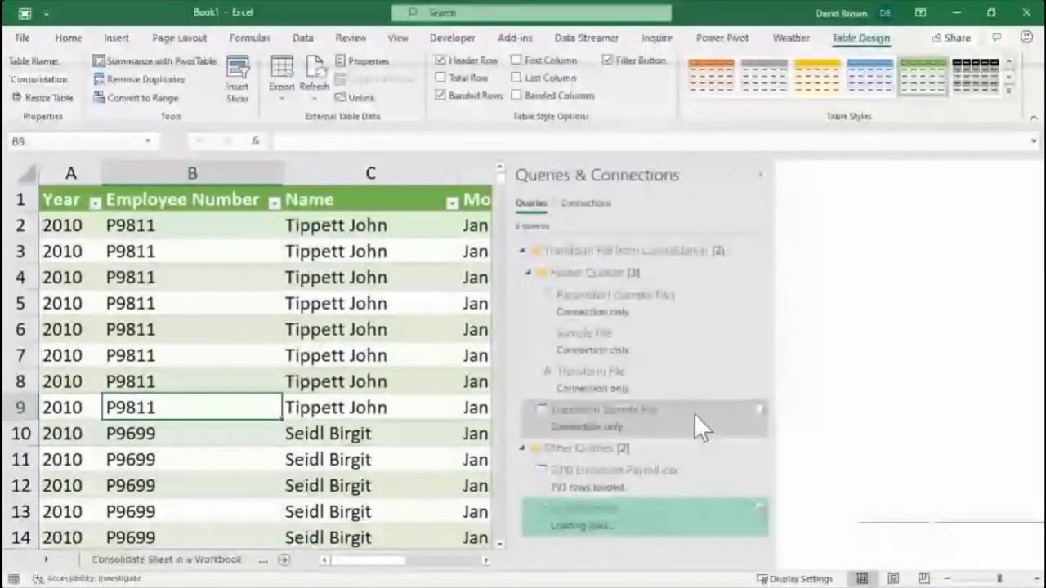
Close the Queries & Connections pane and check the table ends at row 19091
click(761, 173)
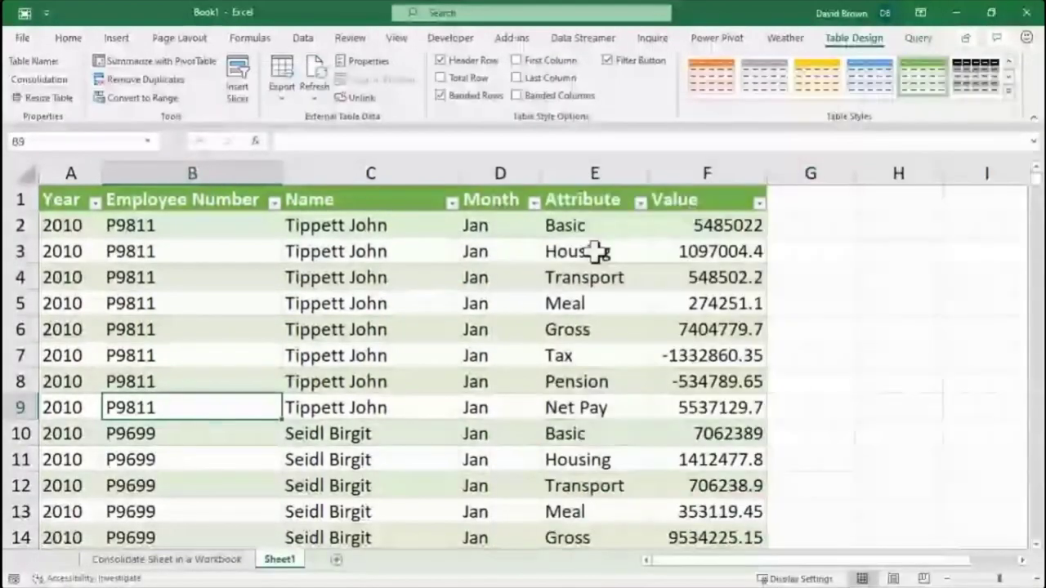
click(353, 353)
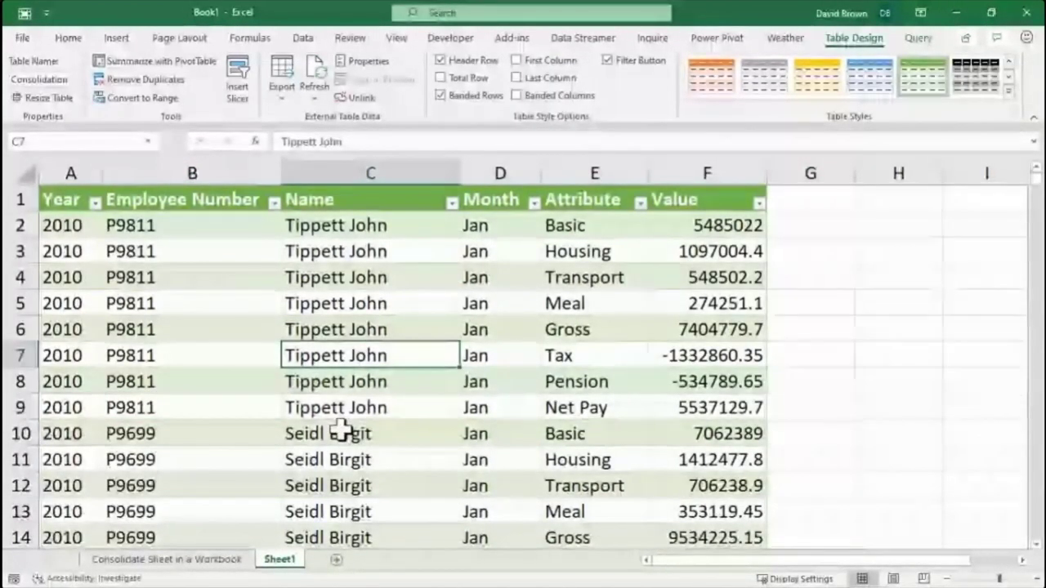
key(ctrl+Down)
key(Down)
key(Down)
key(Left)
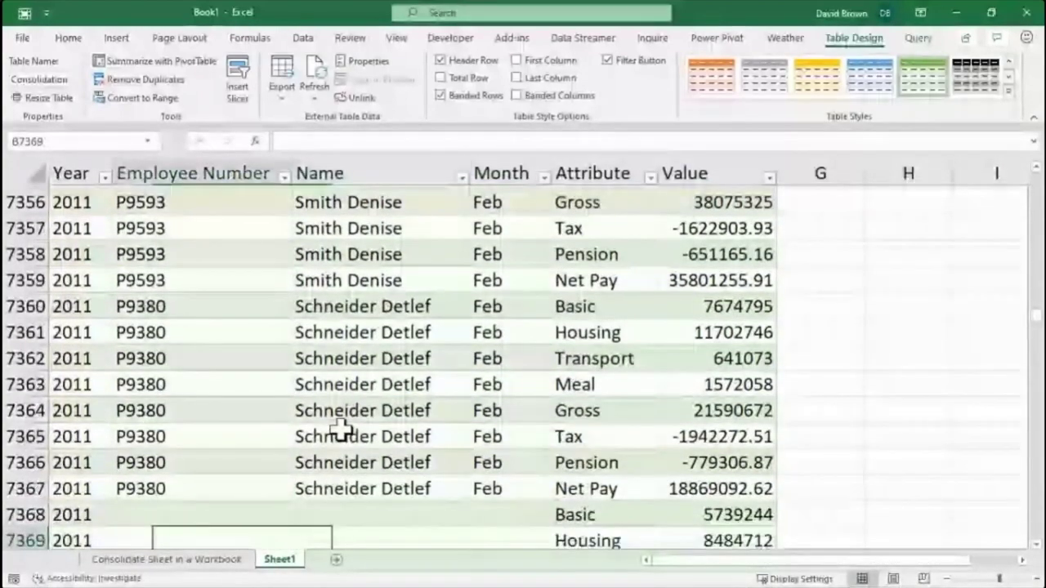
key(Left)
key(ctrl+Down)
key(Down)
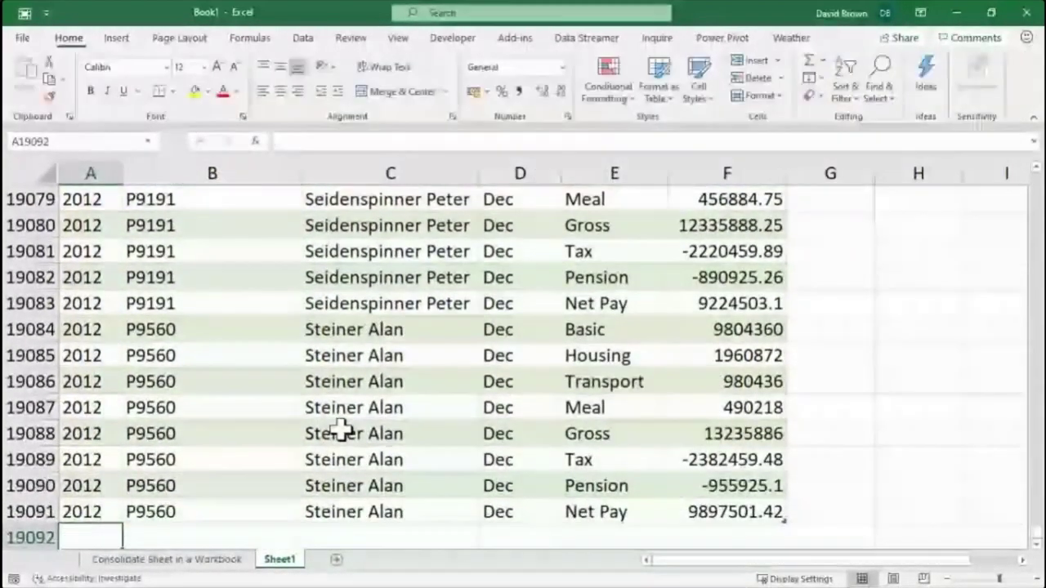
key(Up)
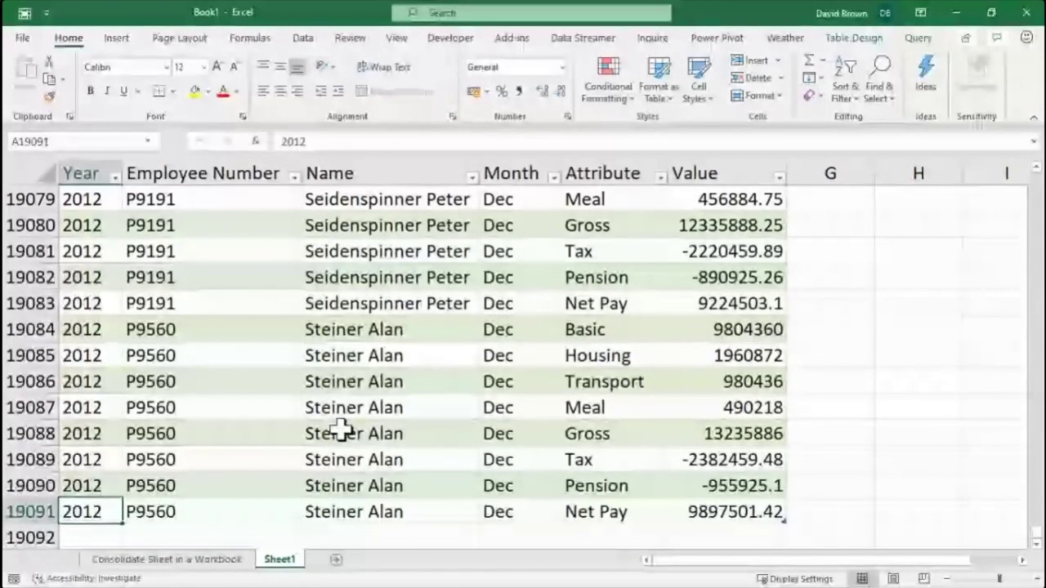
key(ctrl+Home)
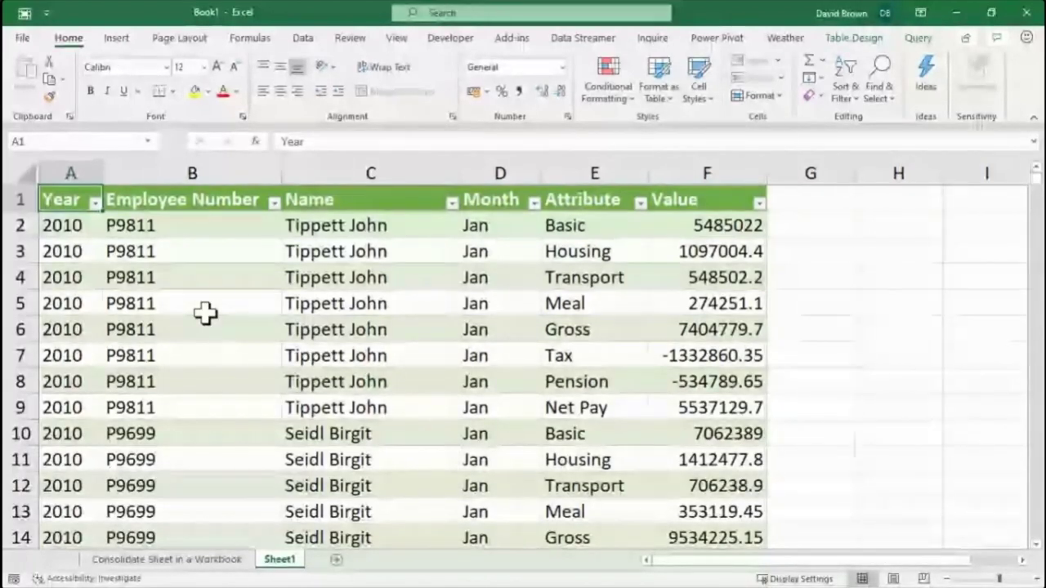
Rename Sheet1 to 'Consolidate multiple Workbooks' and add a new blank sheet
click(299, 301)
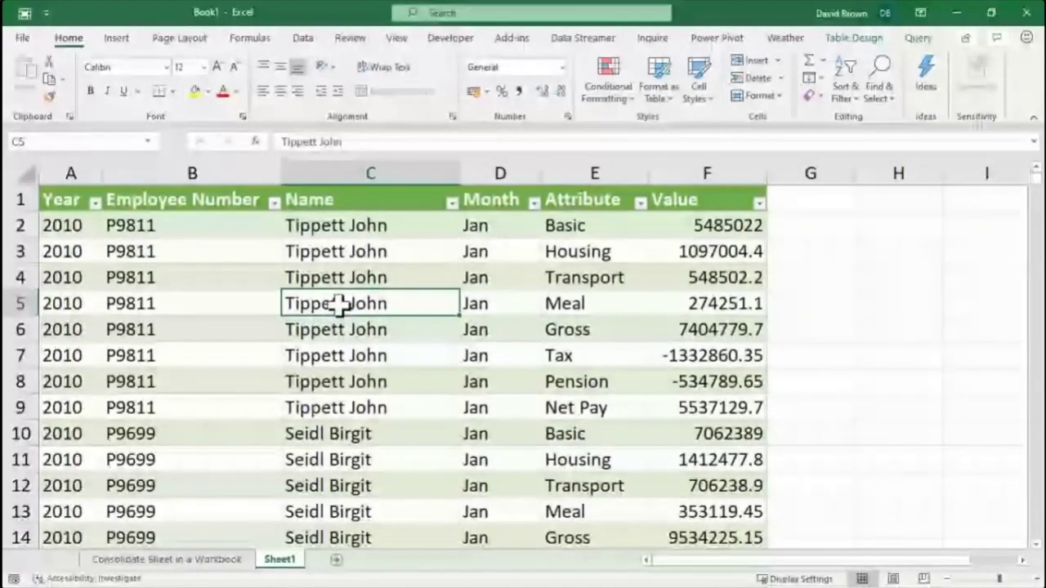
right_click(342, 314)
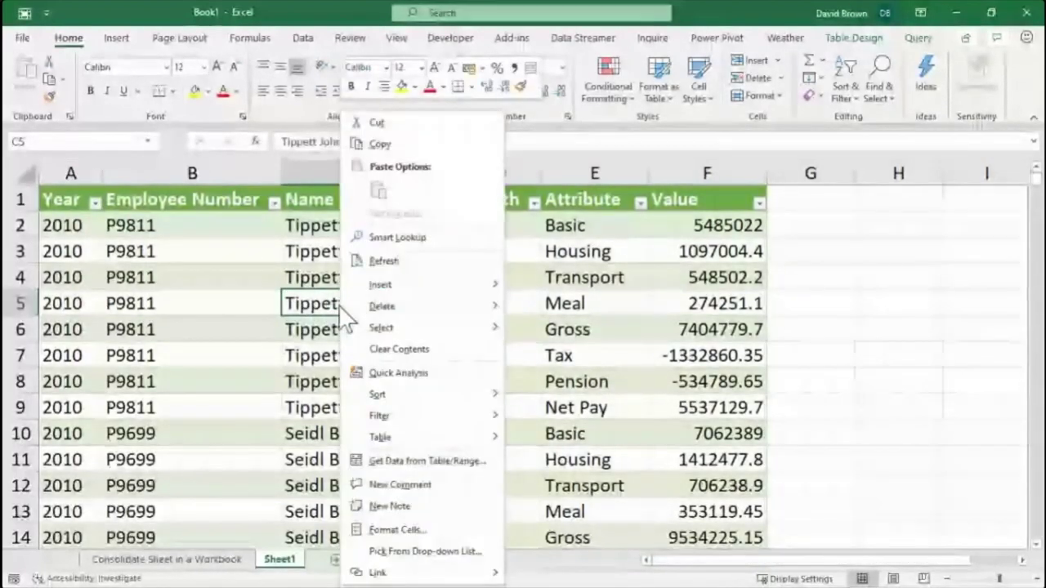
click(193, 308)
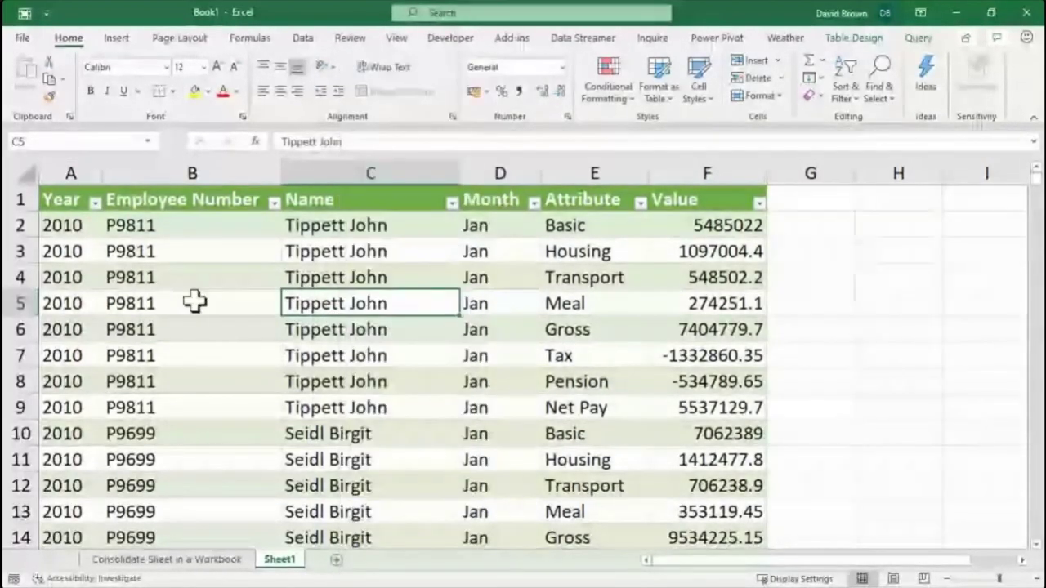
double_click(279, 560)
text(Consol)
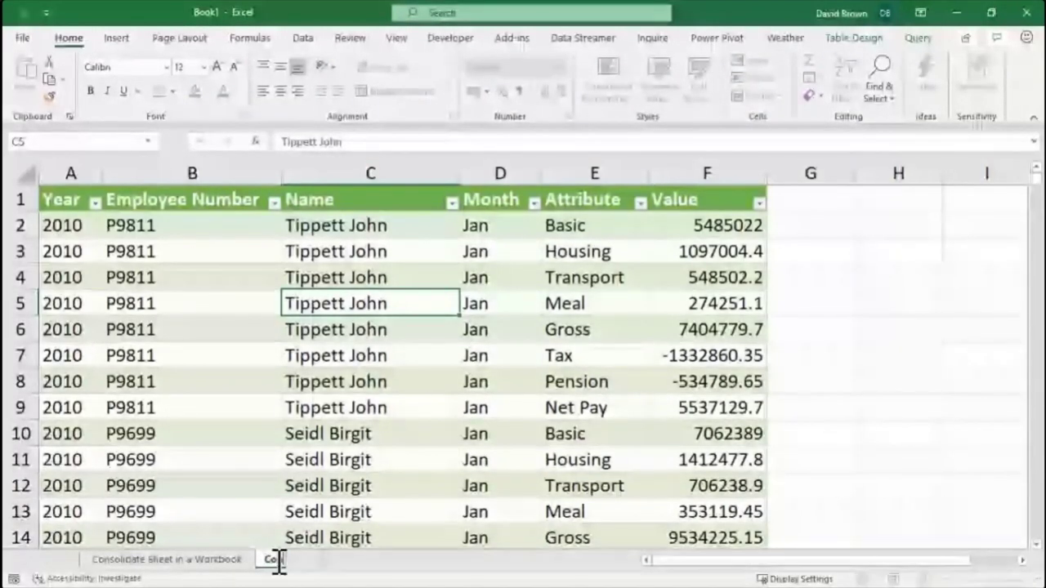
text(idate)
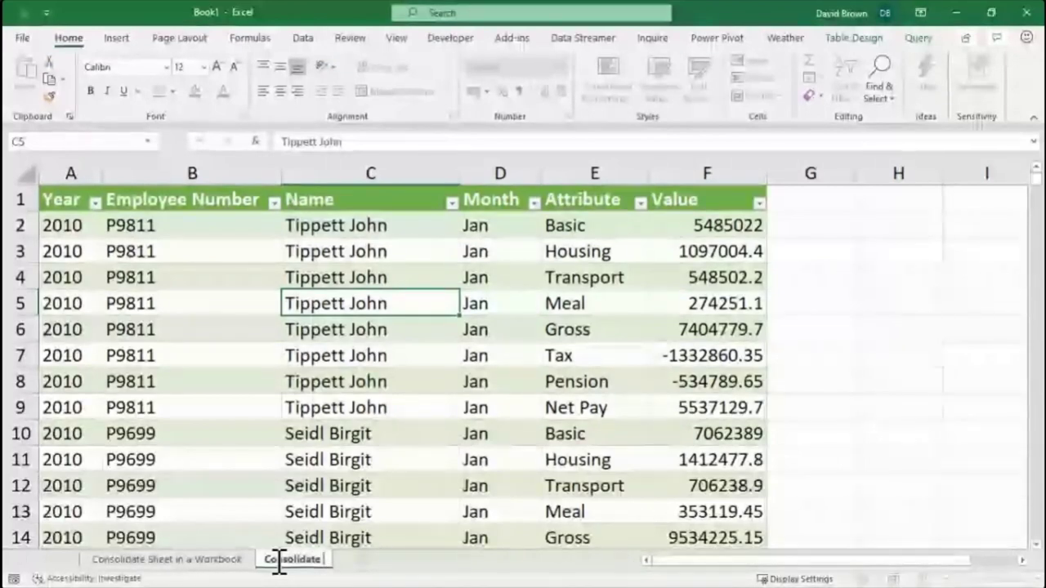
key(Return)
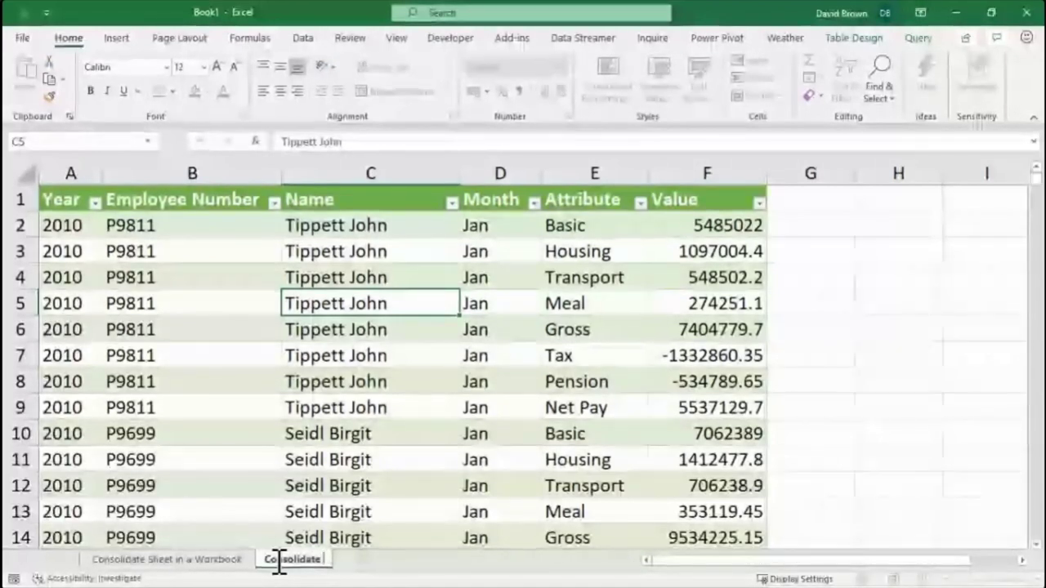
text(Wor)
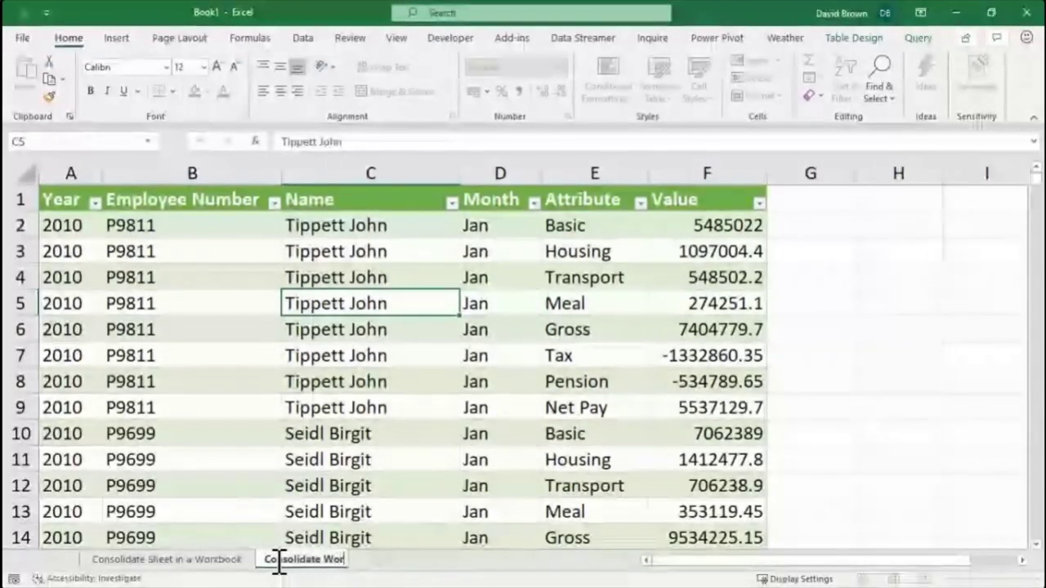
text(kbook)
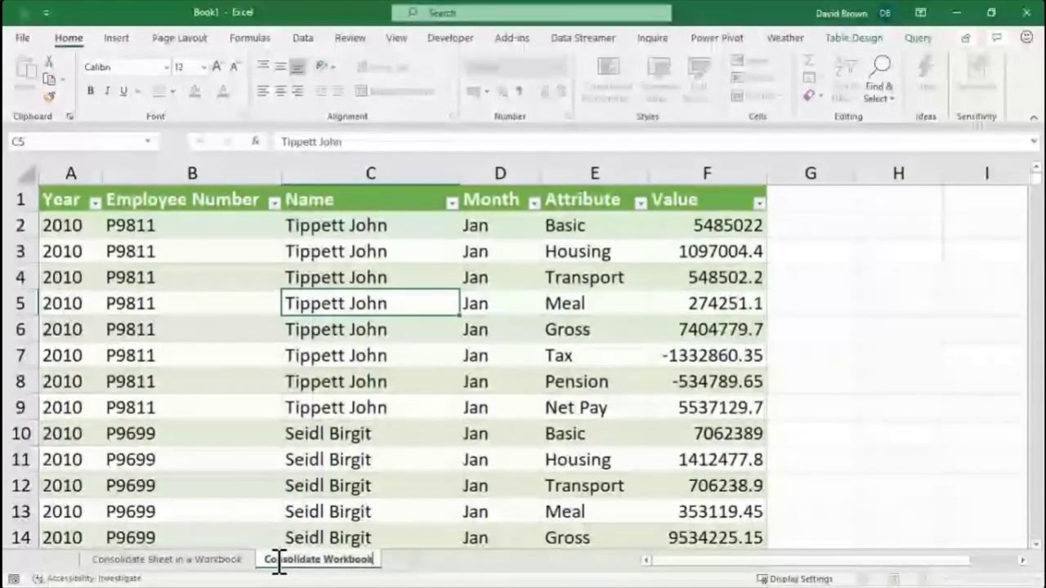
key(Return)
key(BackSpace)
key(BackSpace)
key(BackSpace)
key(BackSpace)
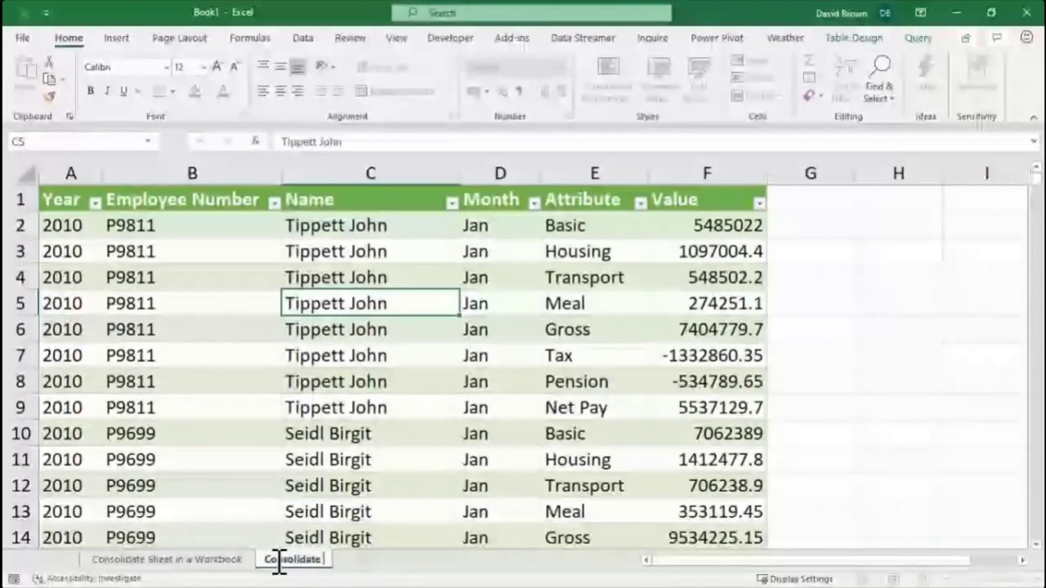
text(multi)
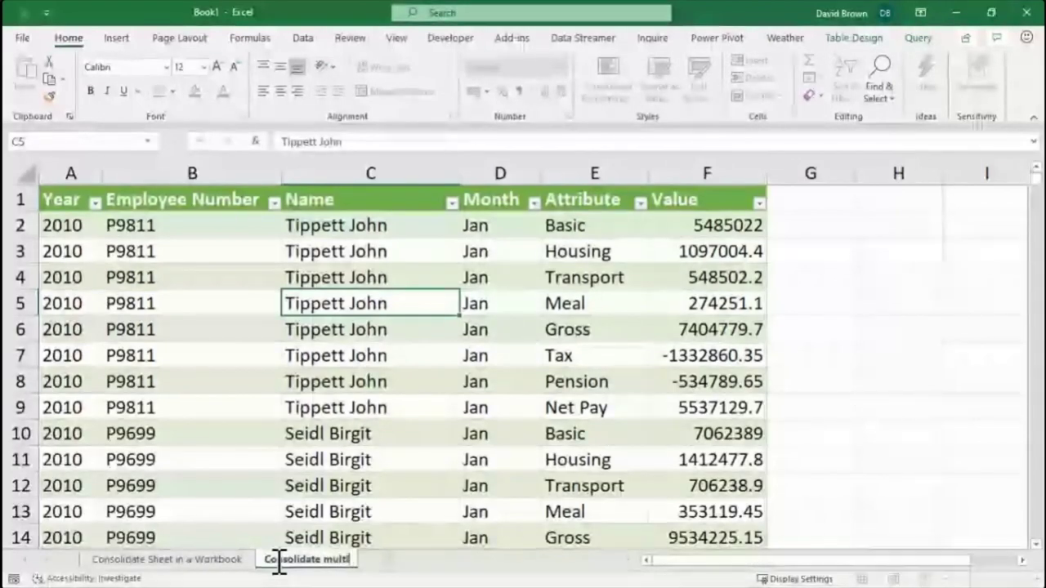
text(ple Wor)
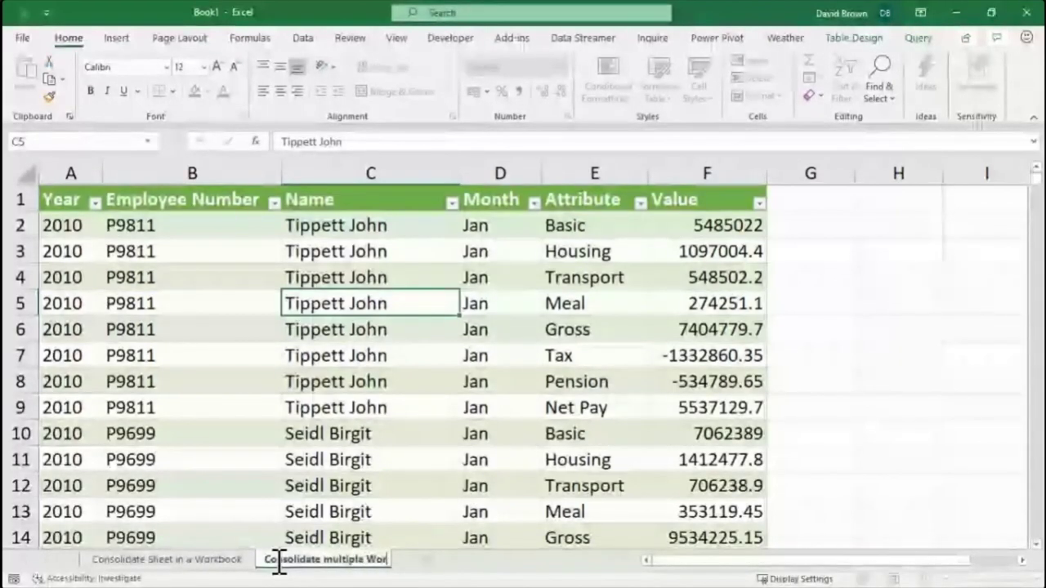
text(kbooks)
key(Return)
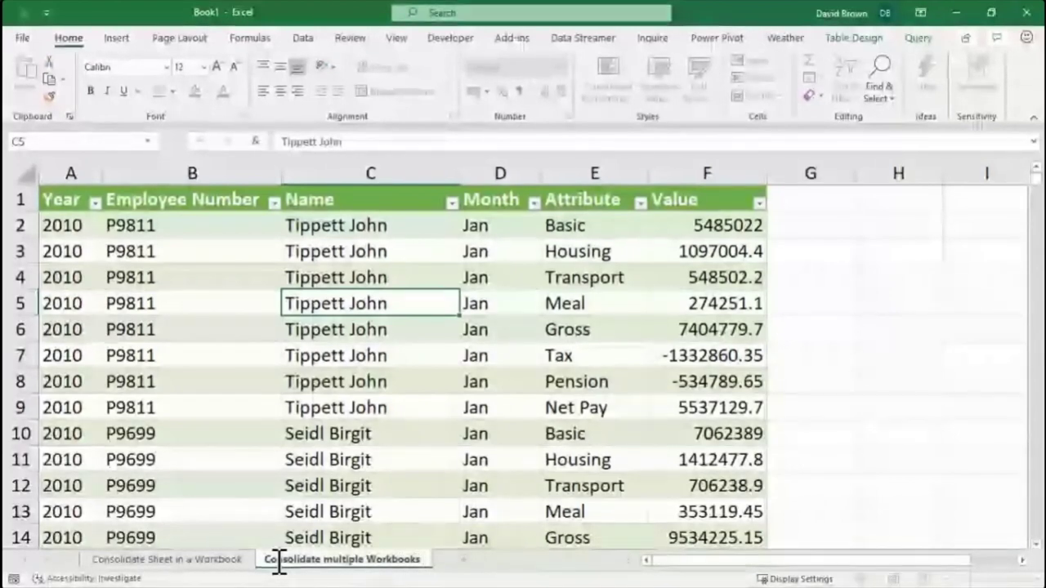
key(BackSpace)
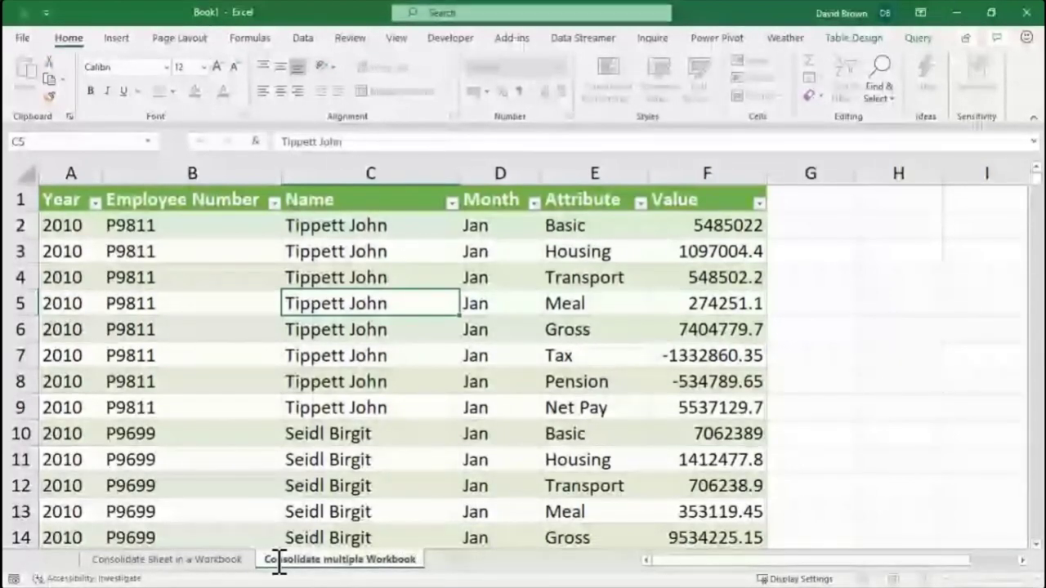
text(s)
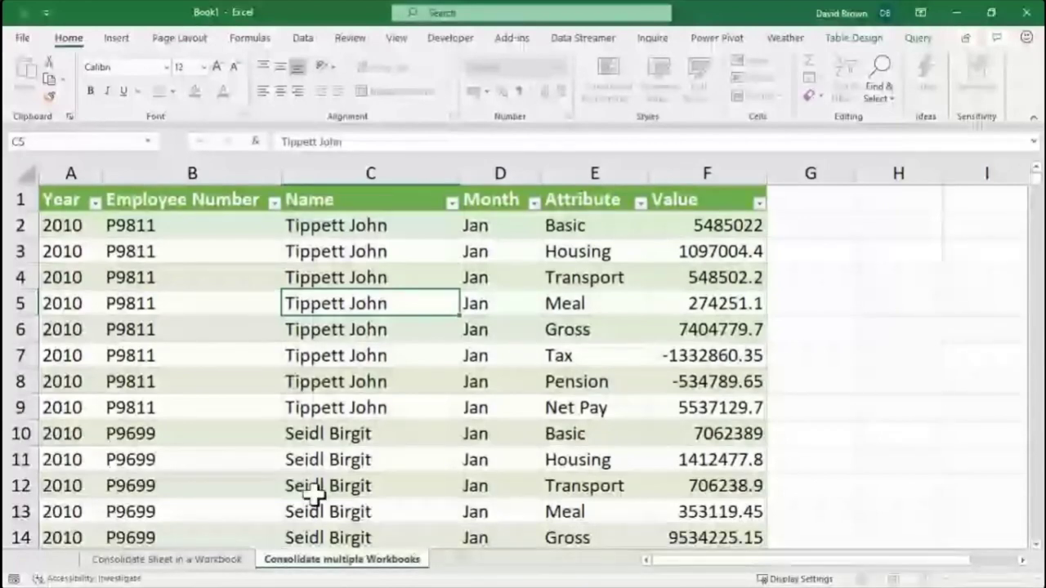
click(338, 485)
click(460, 560)
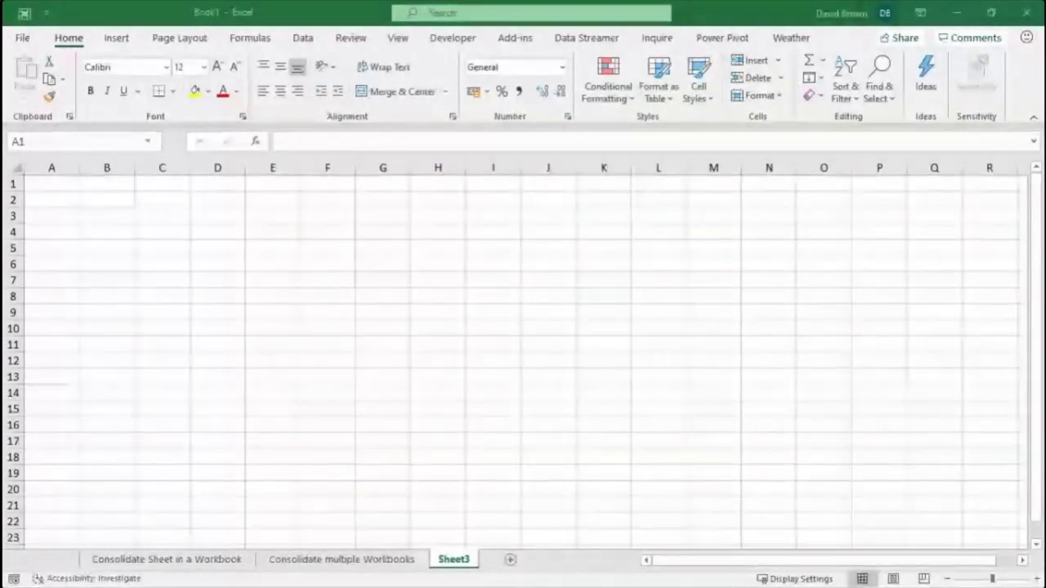
Bring File Explorer over Excel and go up to the PBI Webinar folder
key(alt+Tab)
drag(509, 145, 409, 136)
click(330, 239)
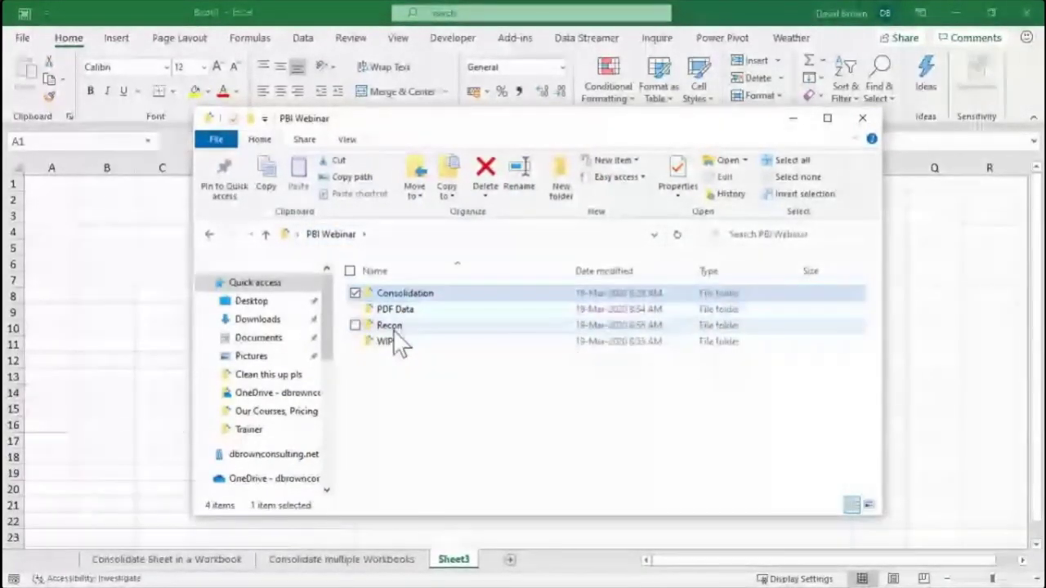
Open Old.xlsx from Recon\Payroll and maximize its window
double_click(397, 327)
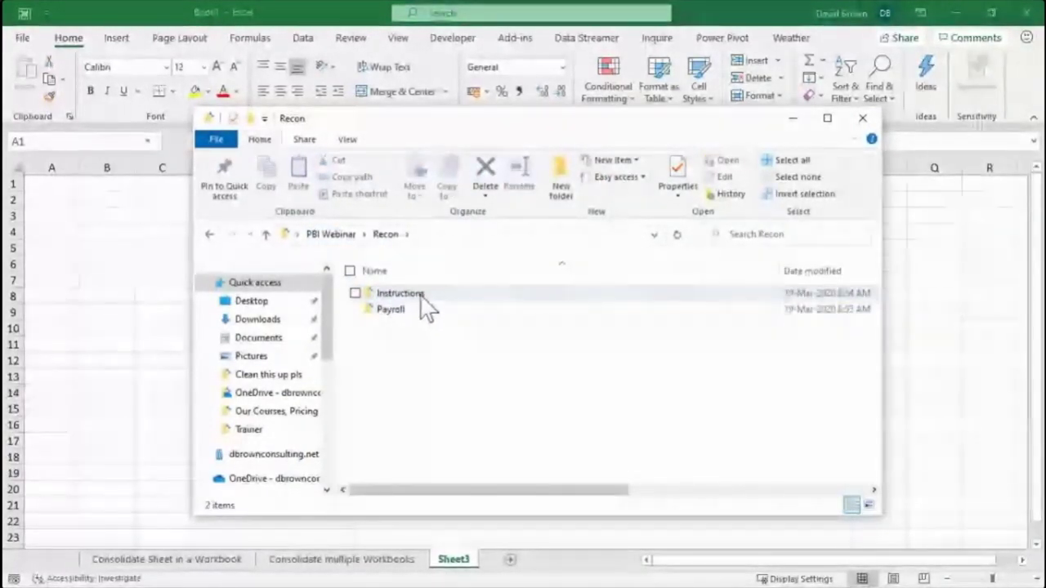
double_click(398, 310)
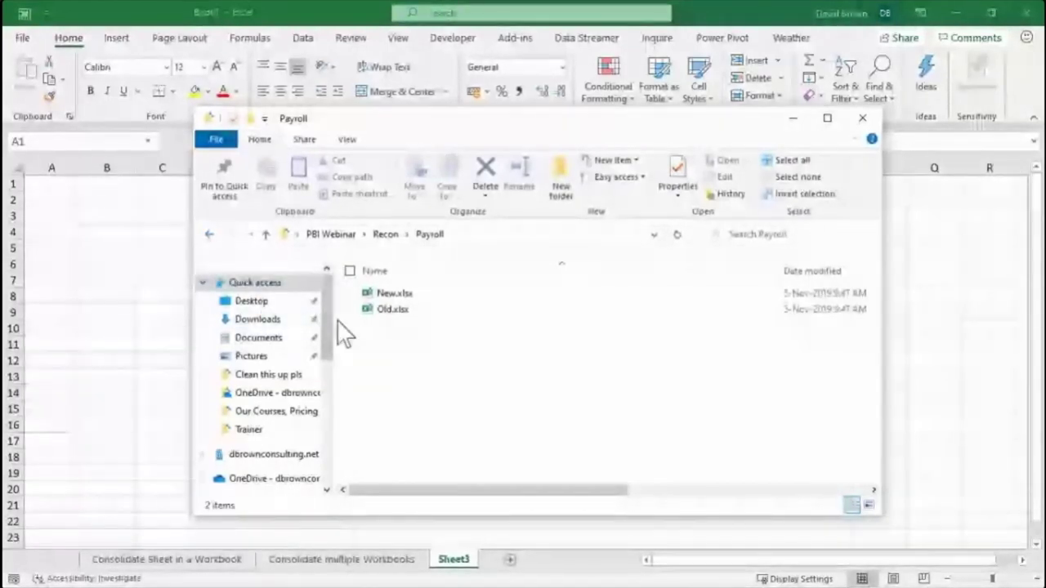
double_click(398, 310)
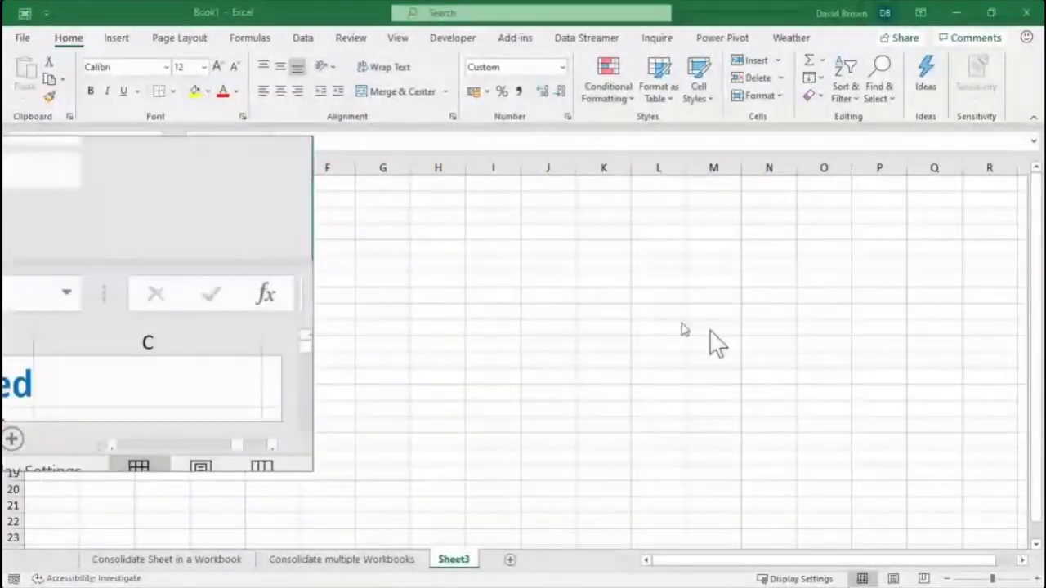
drag(673, 283, 526, 14)
Review the August Payroll cells and the S/N, Employee Number, Staff Name and Grade Level columns
click(260, 314)
click(382, 349)
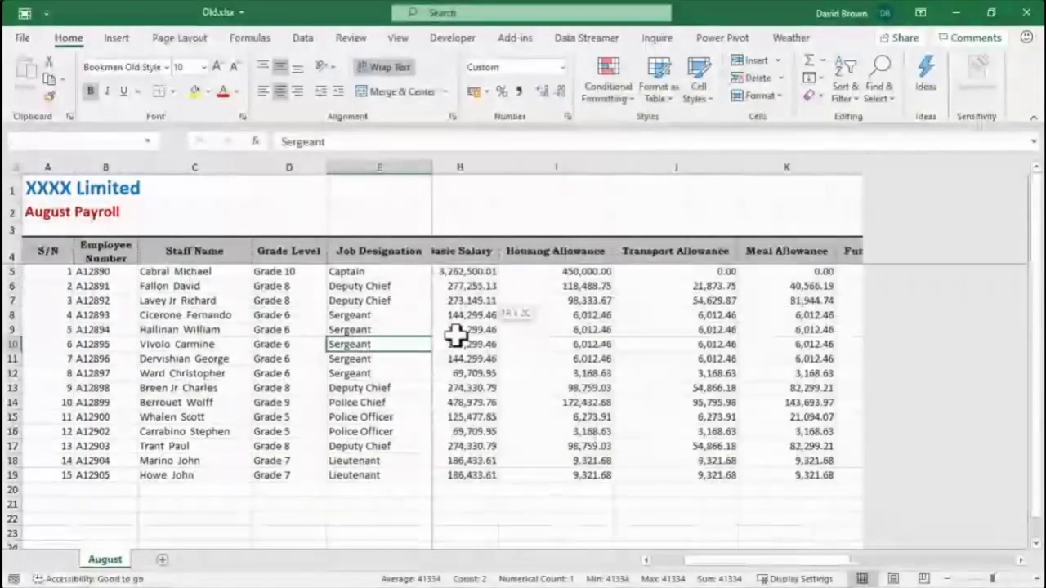
click(446, 418)
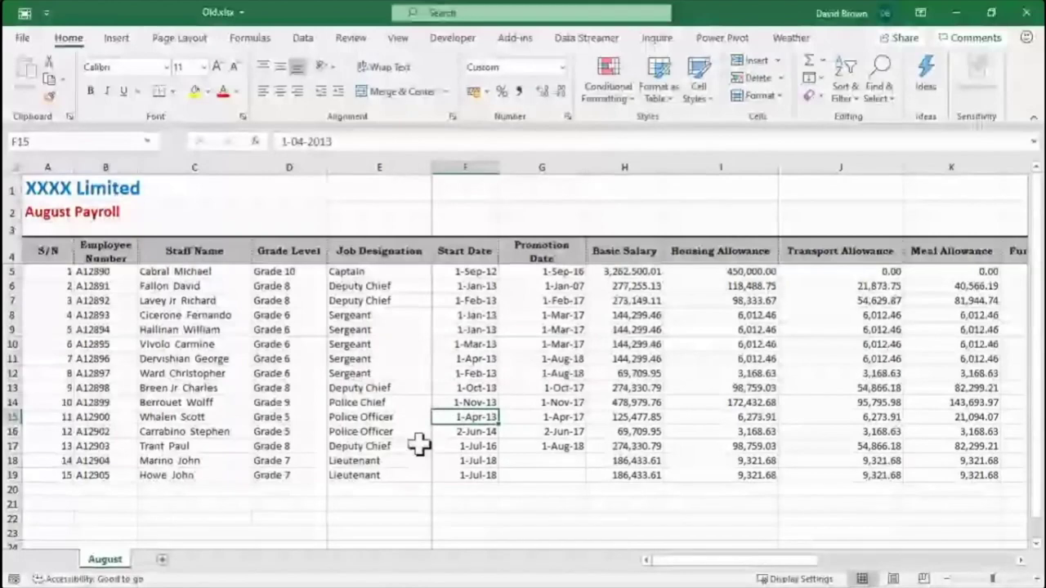
drag(63, 253, 70, 362)
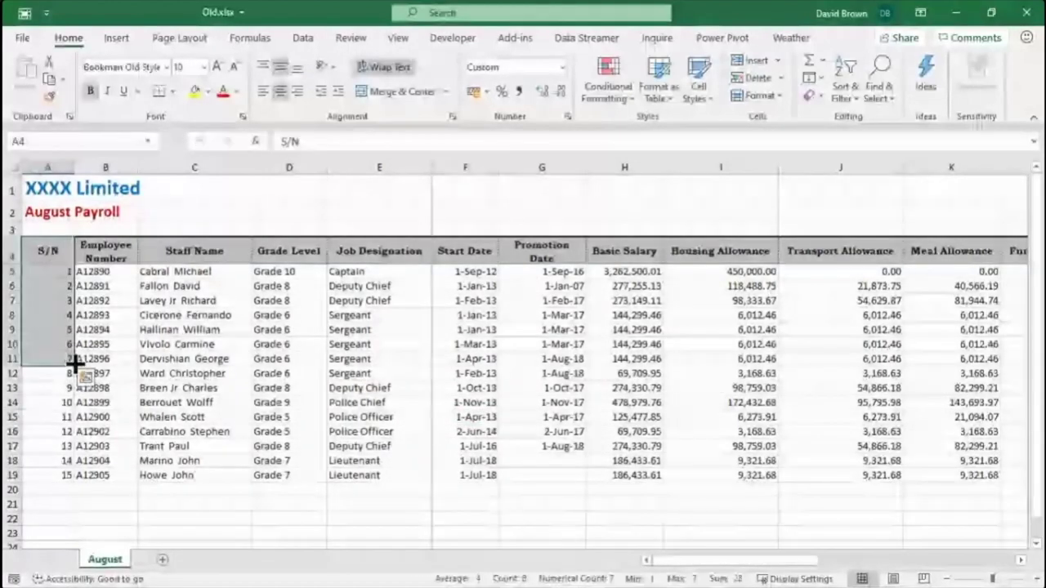
click(105, 254)
drag(178, 253, 192, 329)
drag(286, 253, 292, 315)
Review the Job Designation, Start Date, Promotion Date, Basic Salary and allowance columns
drag(378, 251, 376, 314)
drag(461, 251, 470, 314)
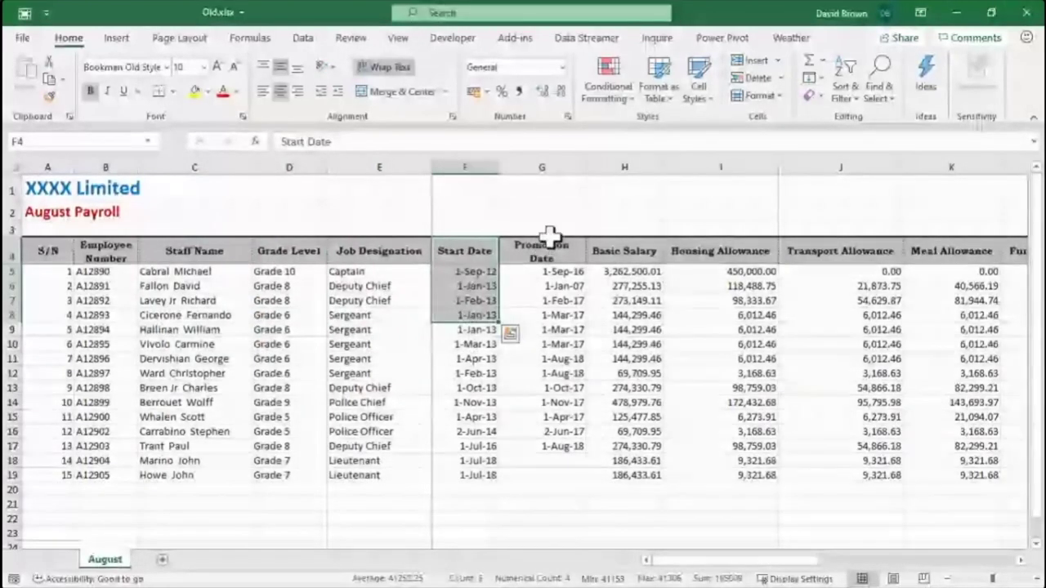
drag(549, 237, 551, 315)
drag(617, 258, 628, 359)
key(shift+Right)
key(shift+Right)
key(shift+Right)
key(shift+Right)
key(shift+Right)
key(shift+Right)
key(shift+Right)
key(shift+Right)
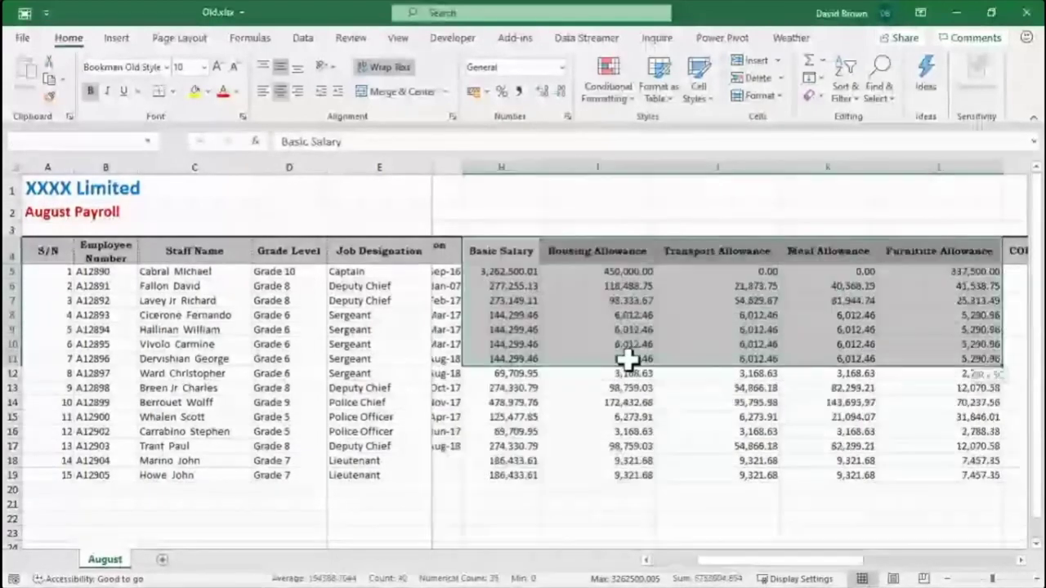
key(shift+Right)
key(shift+Right)
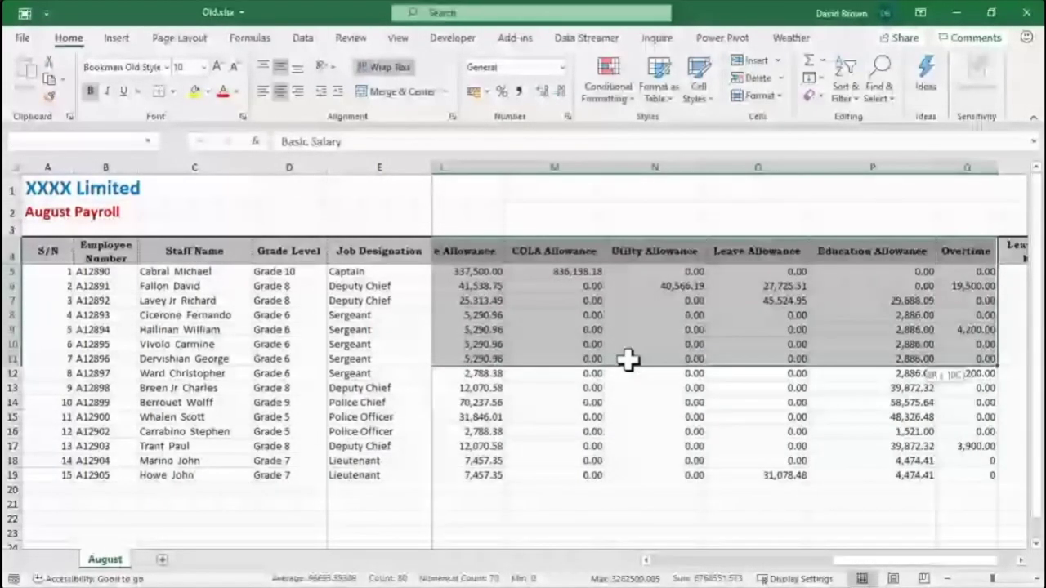
key(Left)
key(Left)
key(Right)
key(Right)
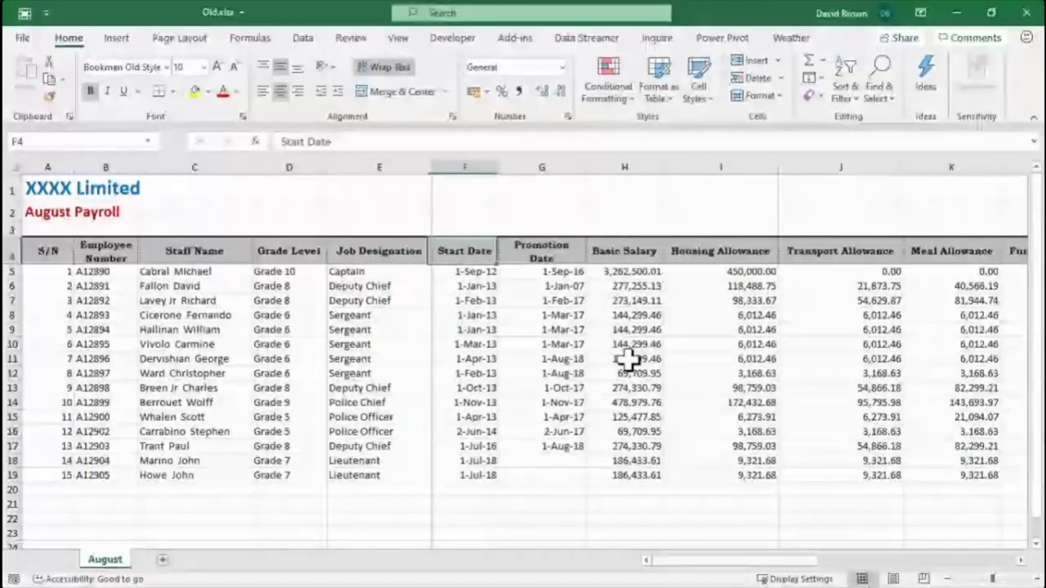
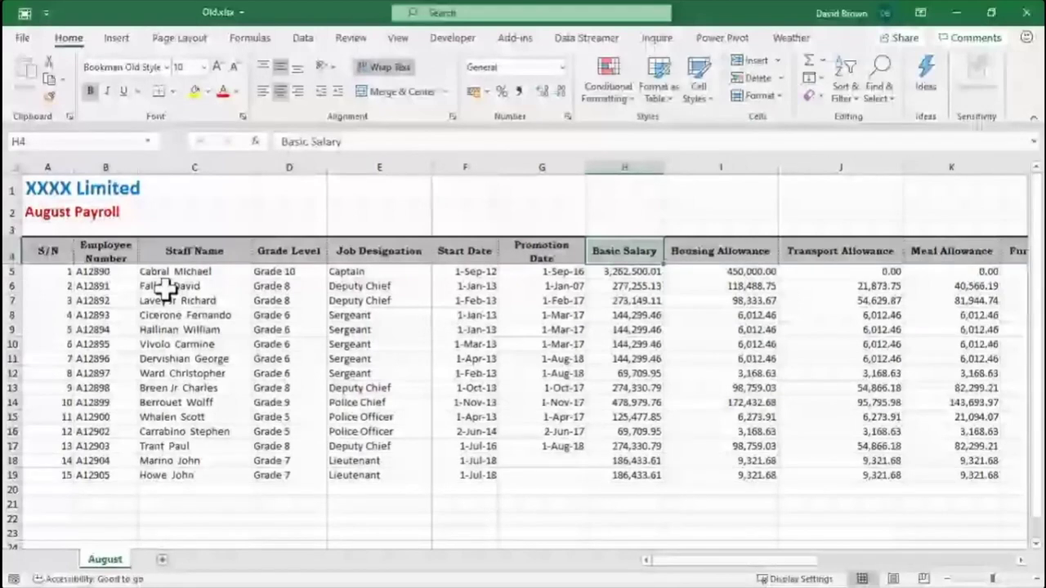
Open New.xlsx from the Recon\Payroll folder alongside Old.xlsx
click(602, 274)
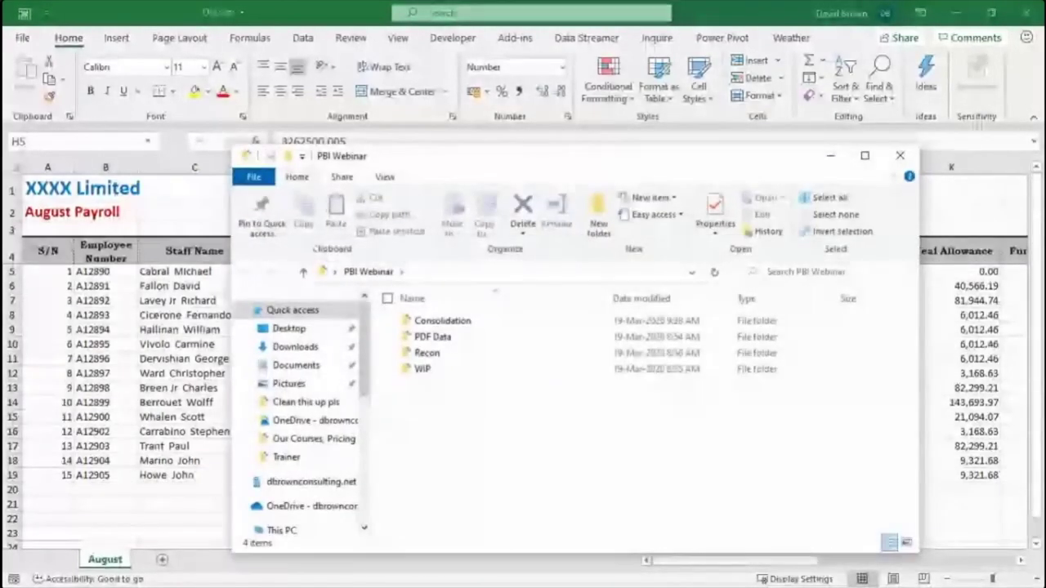
double_click(426, 354)
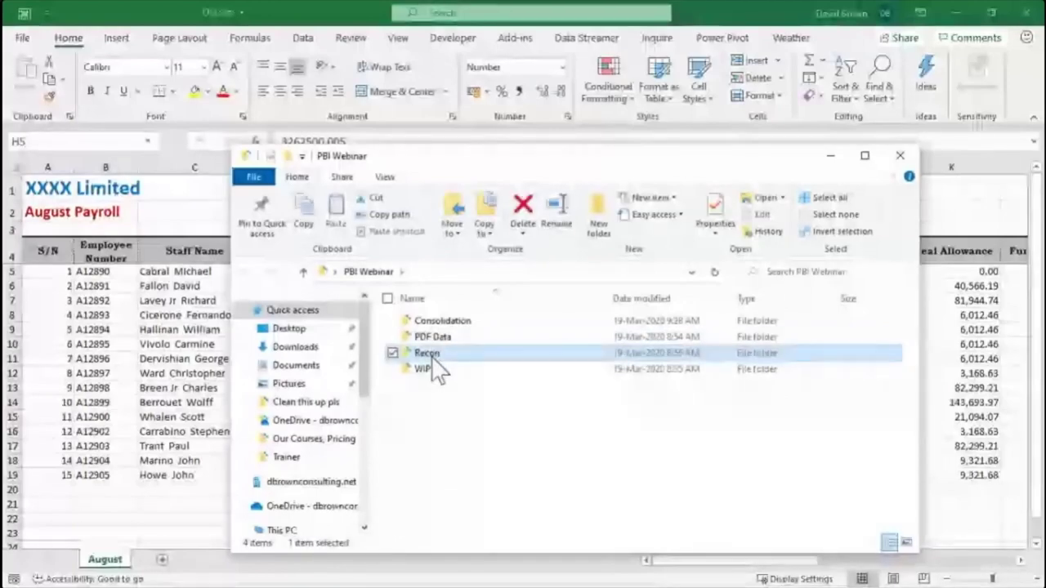
double_click(433, 335)
double_click(435, 321)
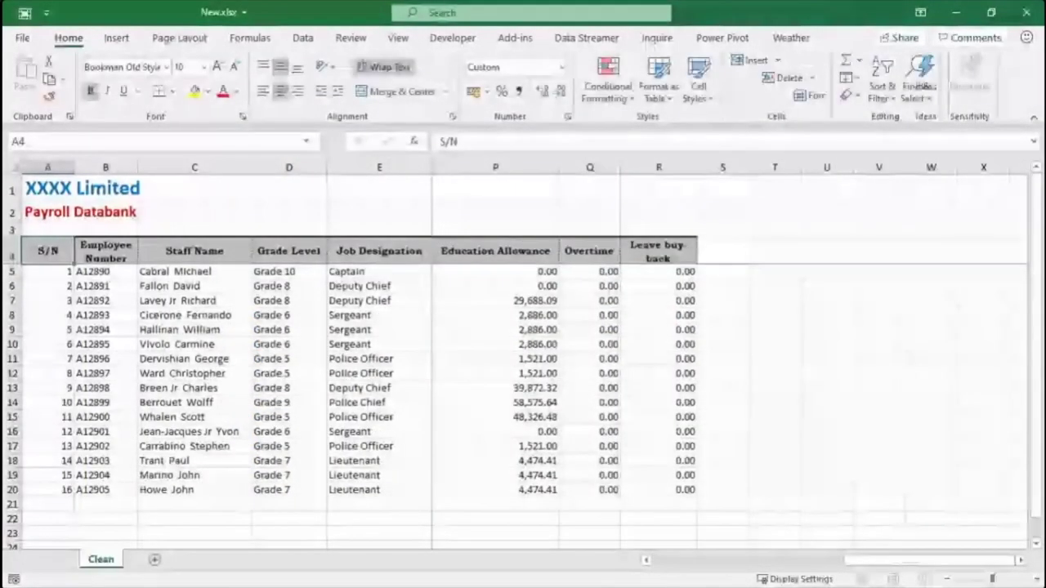
Fill the Basic Salary cell H5 on New.xlsx's Clean sheet yellow
click(236, 344)
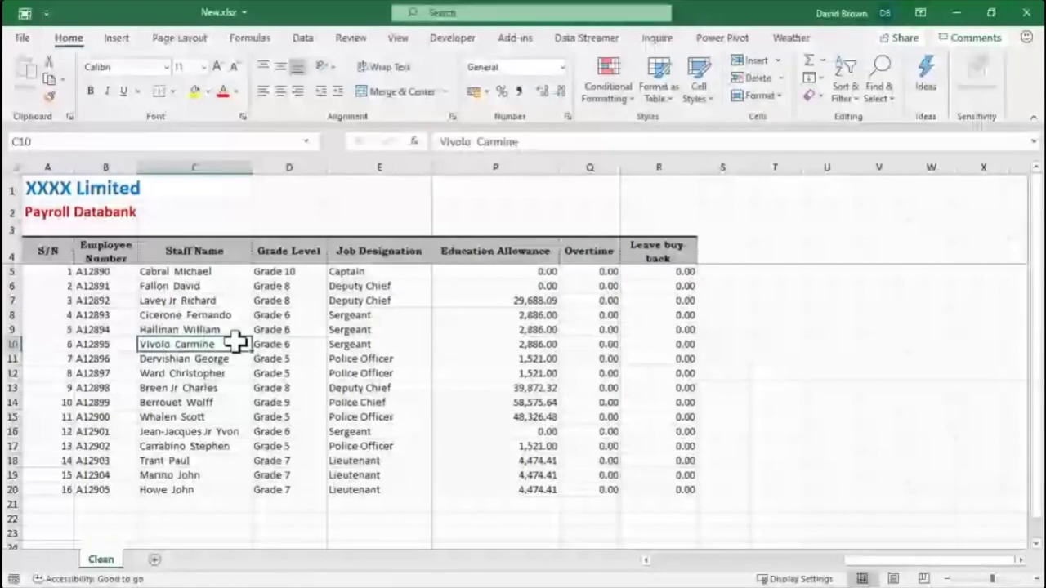
key(Right)
key(Right)
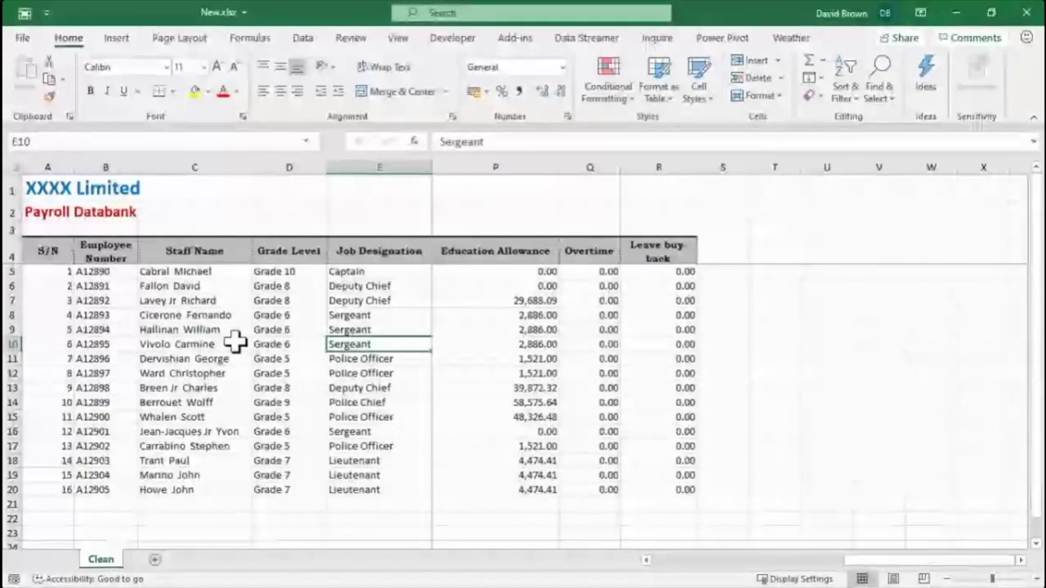
key(ctrl+z)
key(Right)
key(Right)
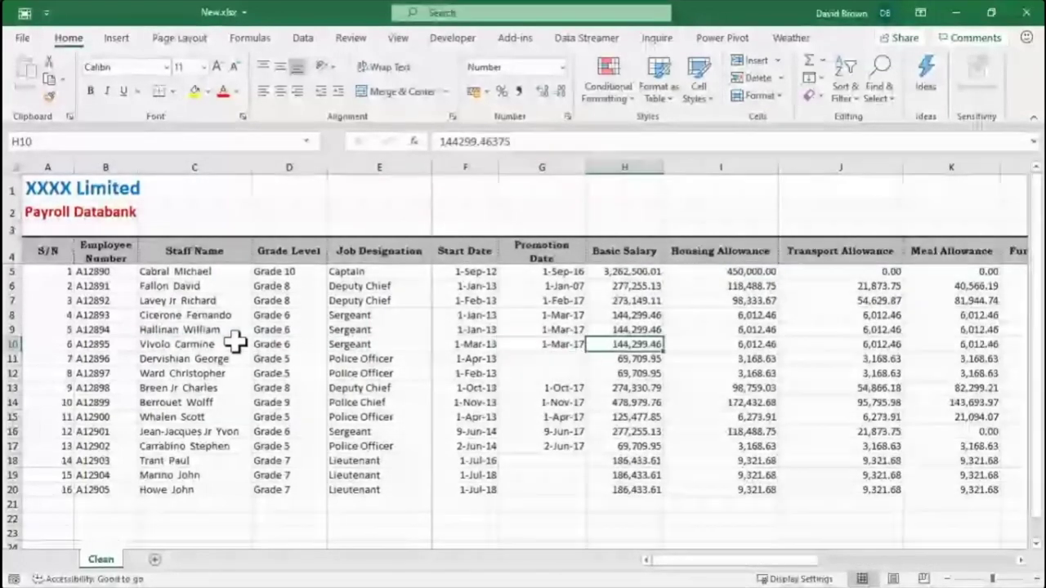
key(Up)
key(Up)
key(Up)
key(Up)
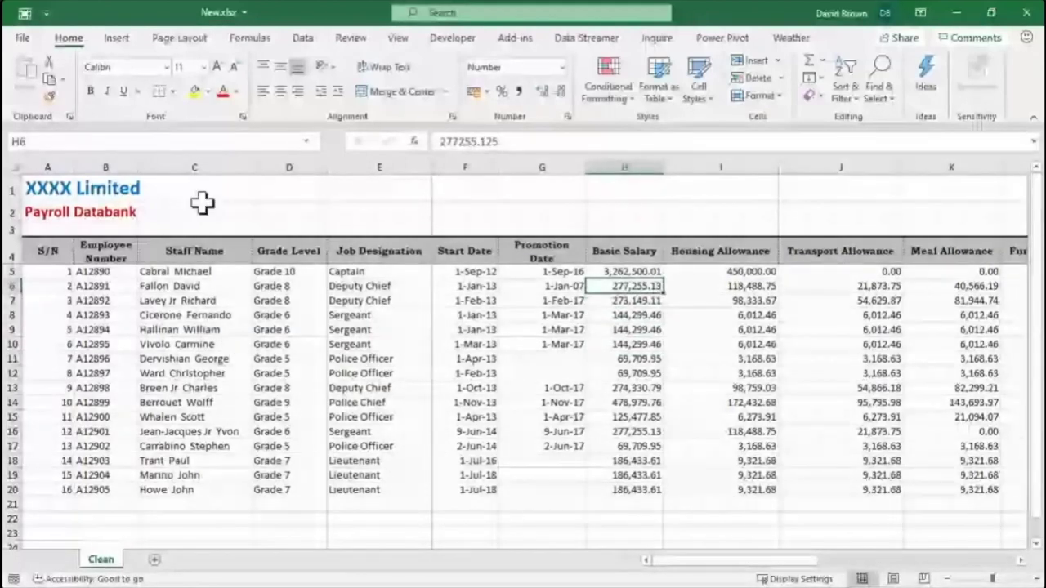
click(634, 274)
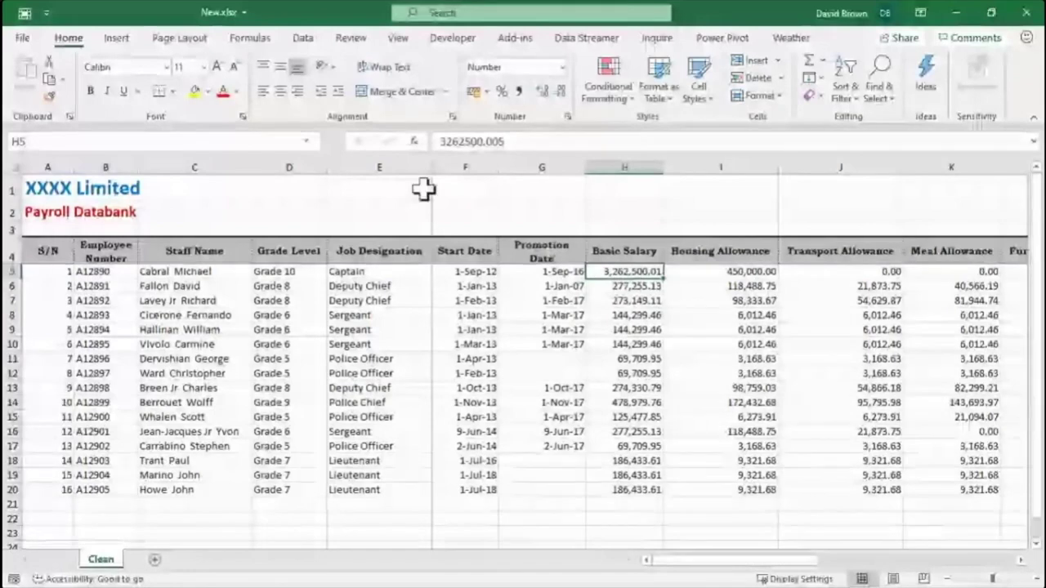
click(195, 91)
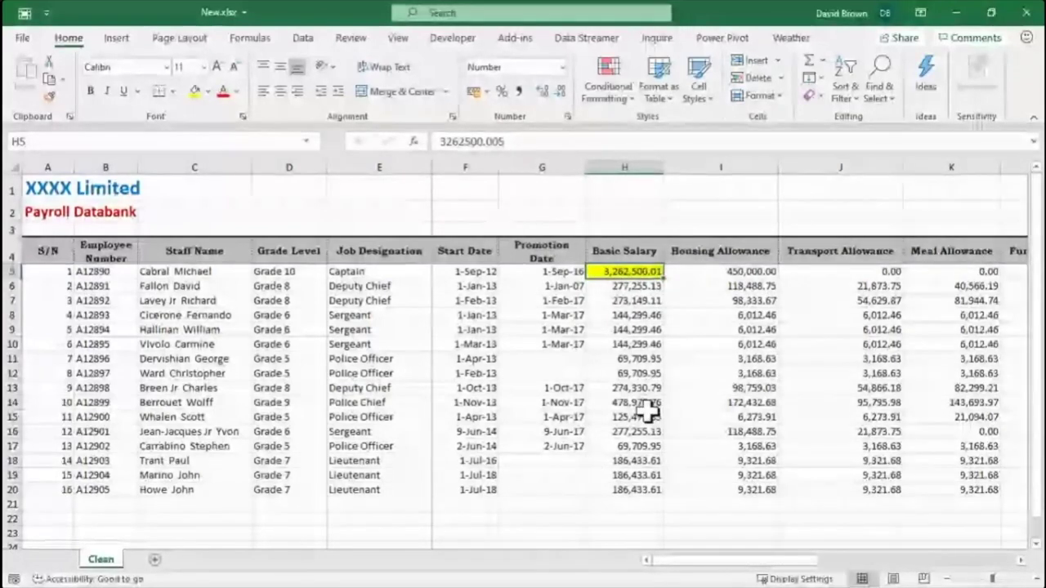
Compare row 5 salary and allowance values between Old.xlsx and New.xlsx
key(ctrl+Tab)
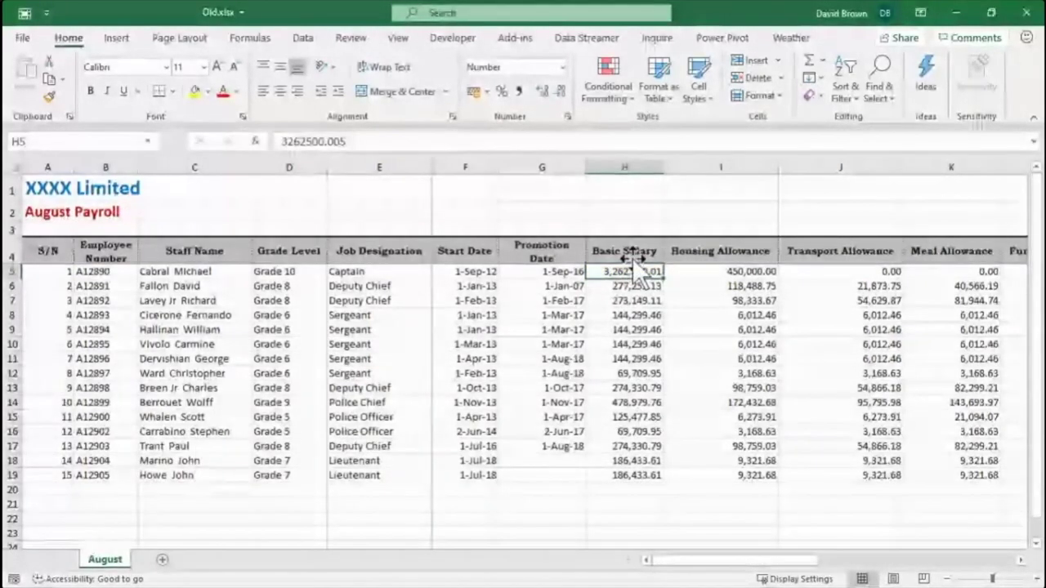
key(ctrl+Tab)
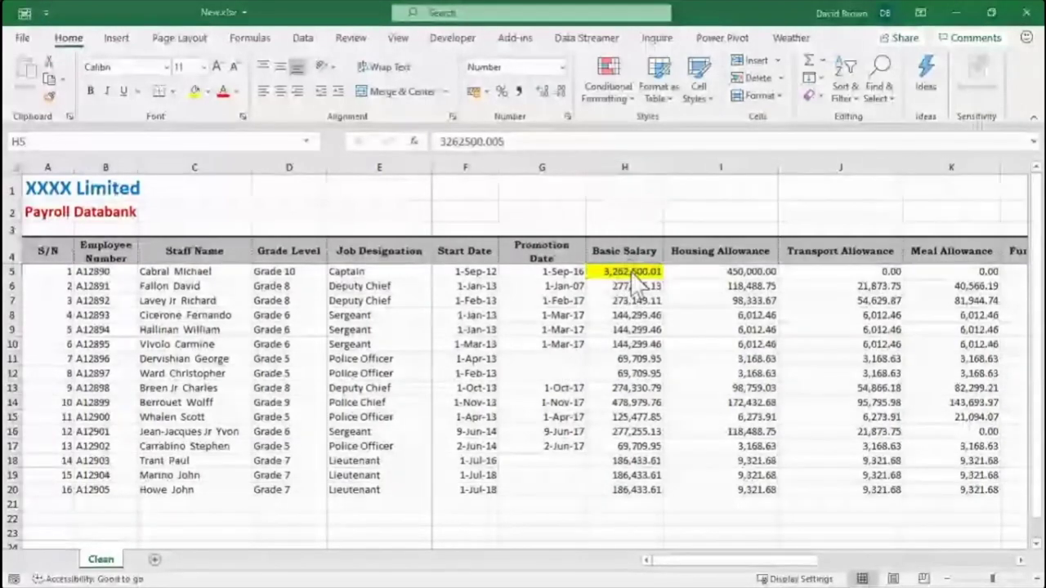
key(ctrl+Tab)
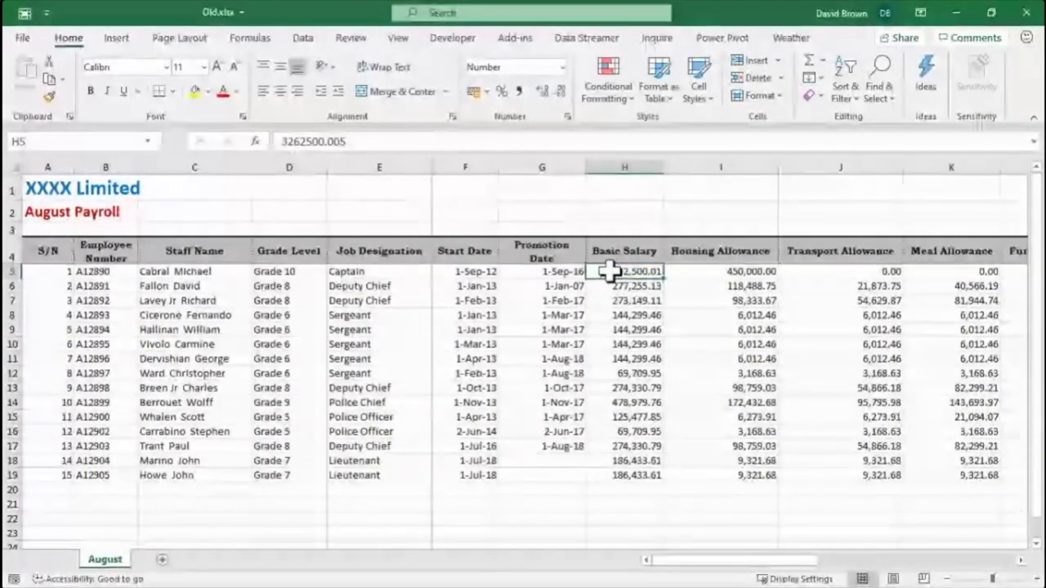
key(ctrl+Tab)
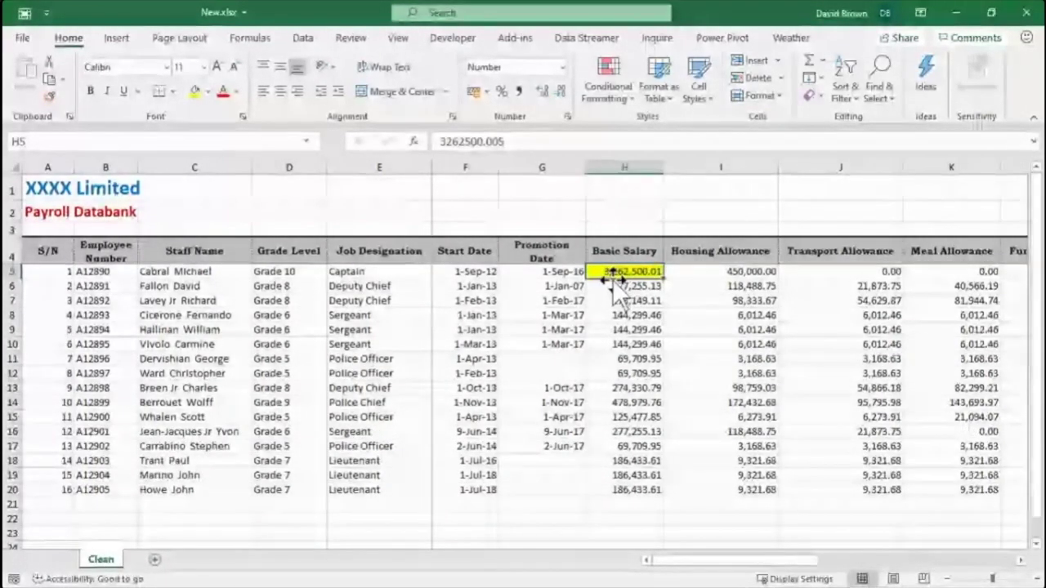
key(ctrl+Tab)
key(Right)
key(Right)
key(Right)
key(Right)
key(Right)
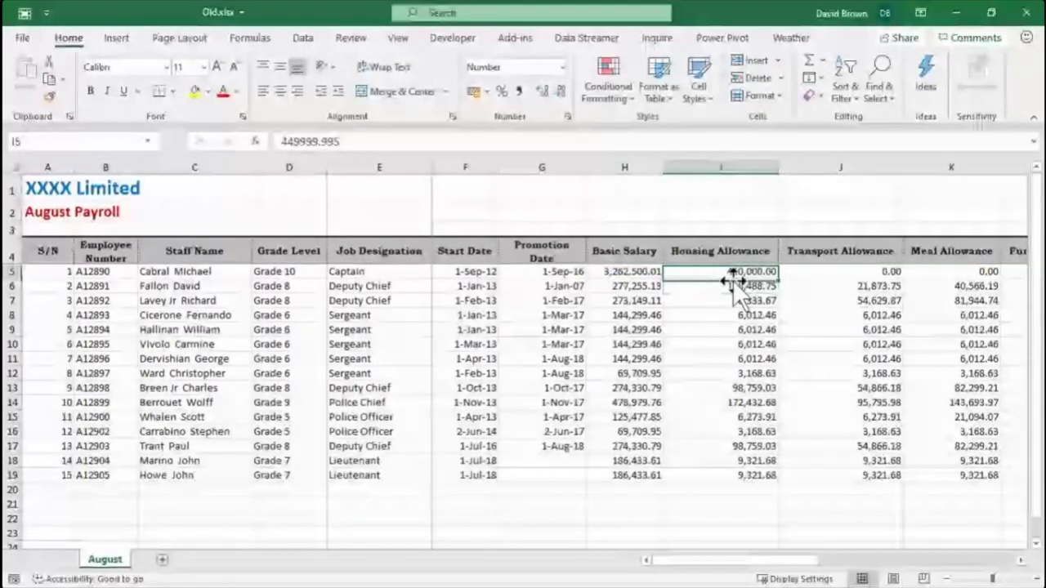
key(Left)
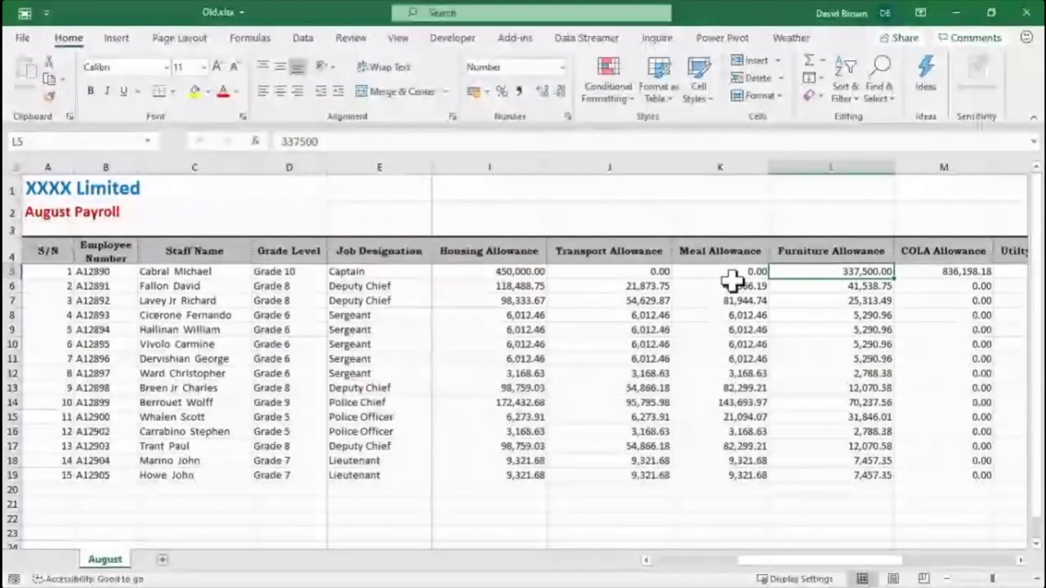
key(ctrl+Tab)
key(Right)
key(Right)
key(Right)
key(Right)
key(Right)
key(Right)
key(Right)
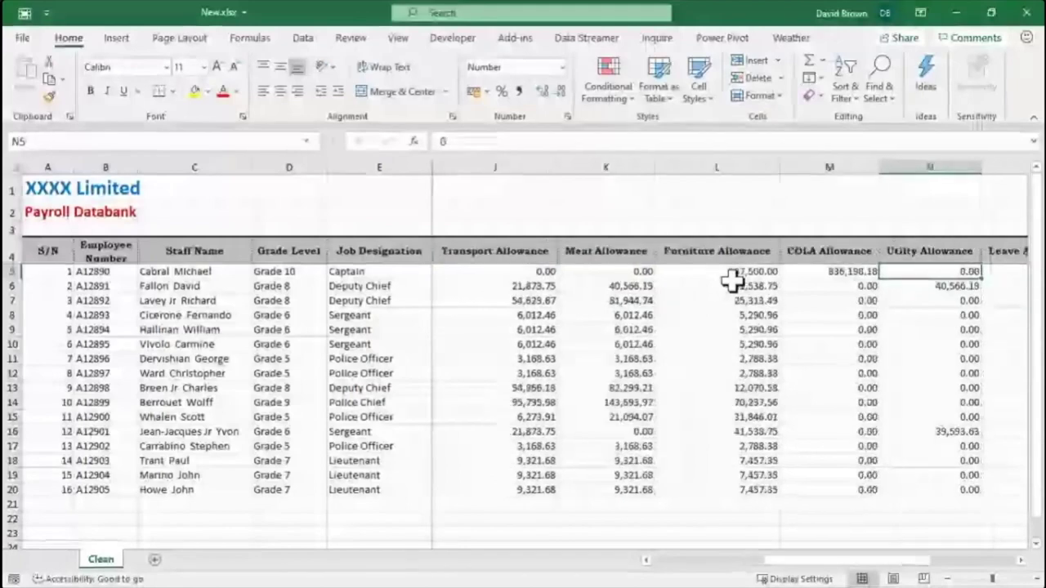
key(ctrl+Tab)
key(Right)
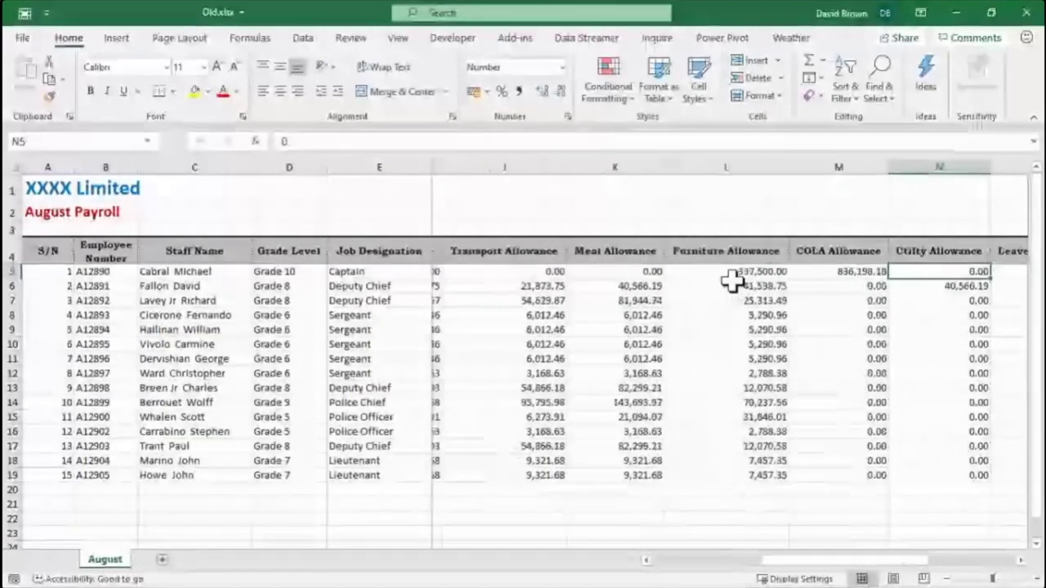
key(ctrl+Tab)
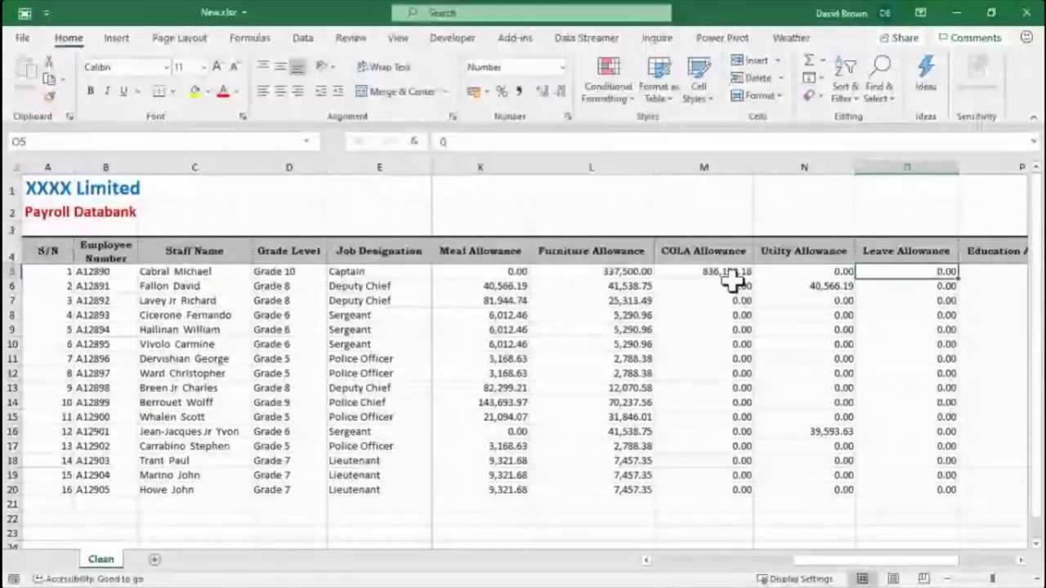
key(ctrl+Tab)
key(Right)
key(Right)
key(Right)
scroll(731, 281, right, 1)
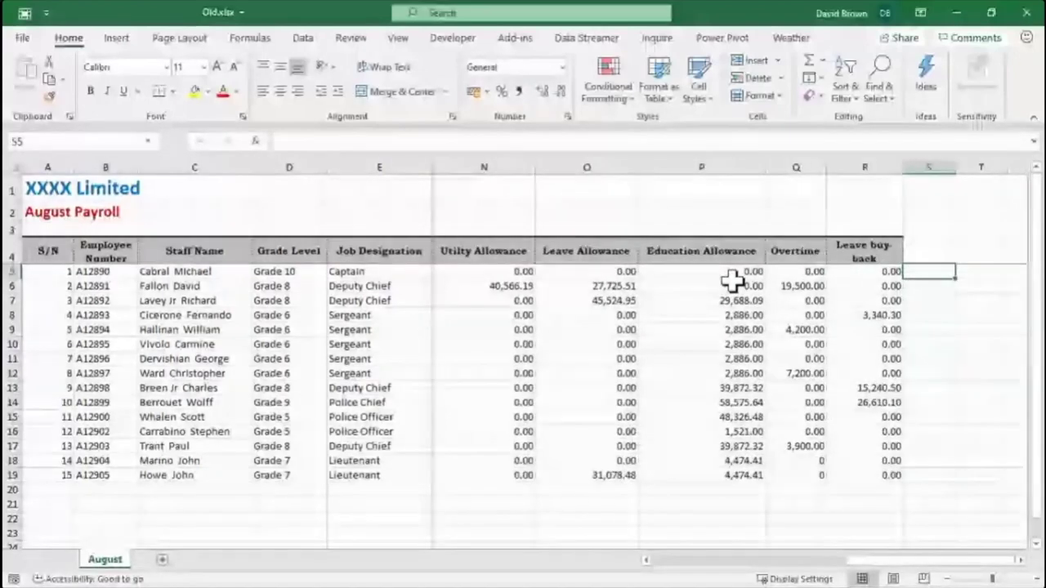
Compare row 6 Basic Salary (H6) and Housing Allowance (I6) across both workbooks
key(Home)
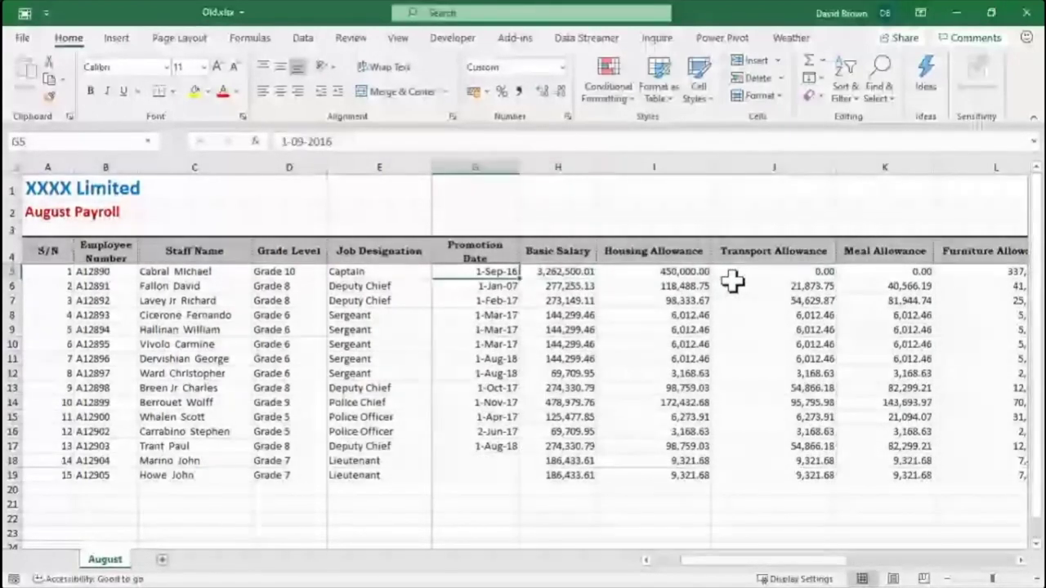
key(Right)
key(Down)
key(ctrl+Tab)
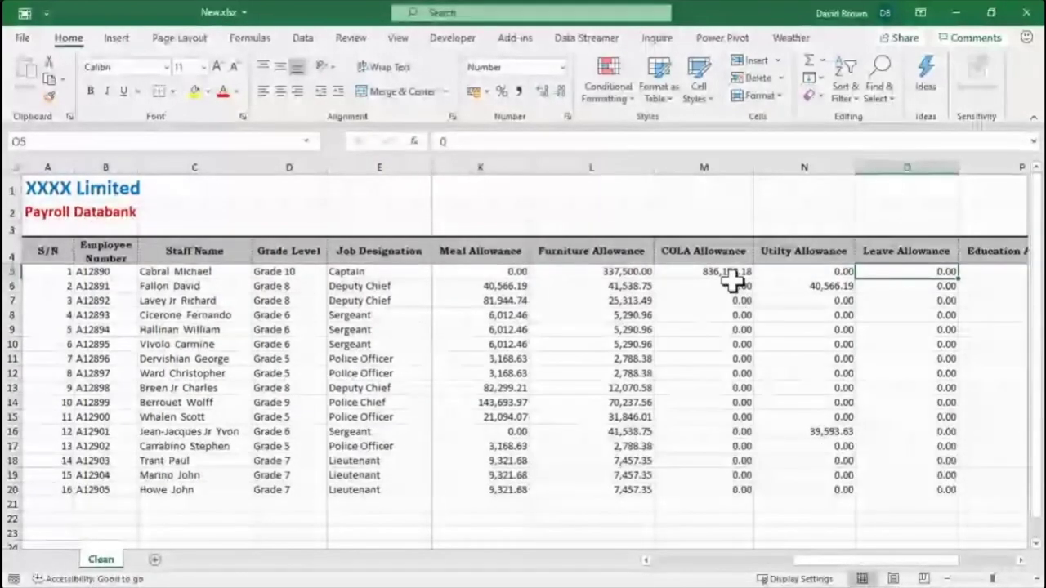
key(Left)
key(Home)
key(Right)
key(Right)
key(Right)
key(Right)
key(Right)
key(Down)
key(ctrl+Tab)
key(Right)
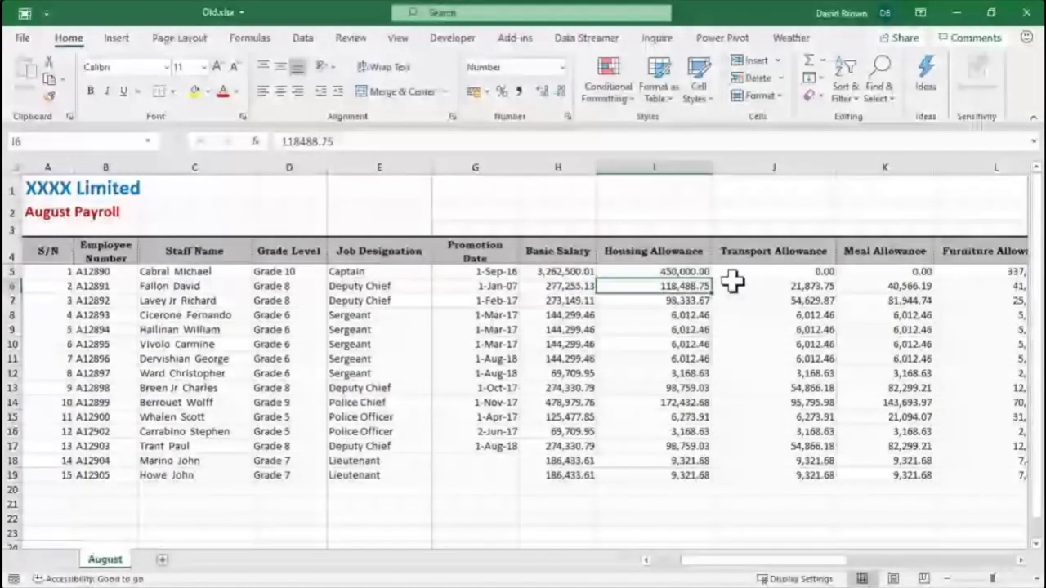
key(ctrl+Tab)
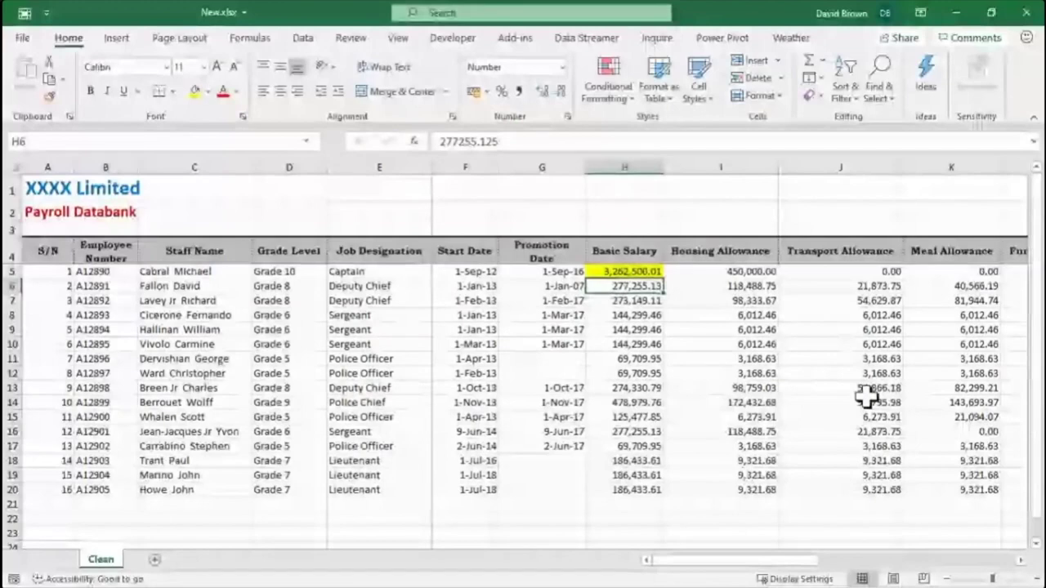
key(ctrl+Tab)
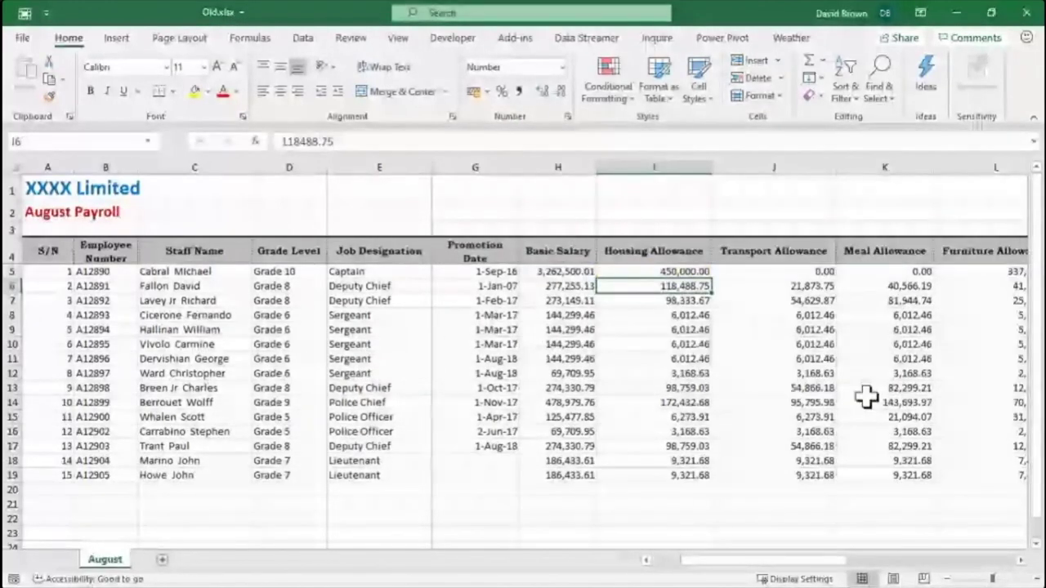
key(Left)
key(ctrl+Tab)
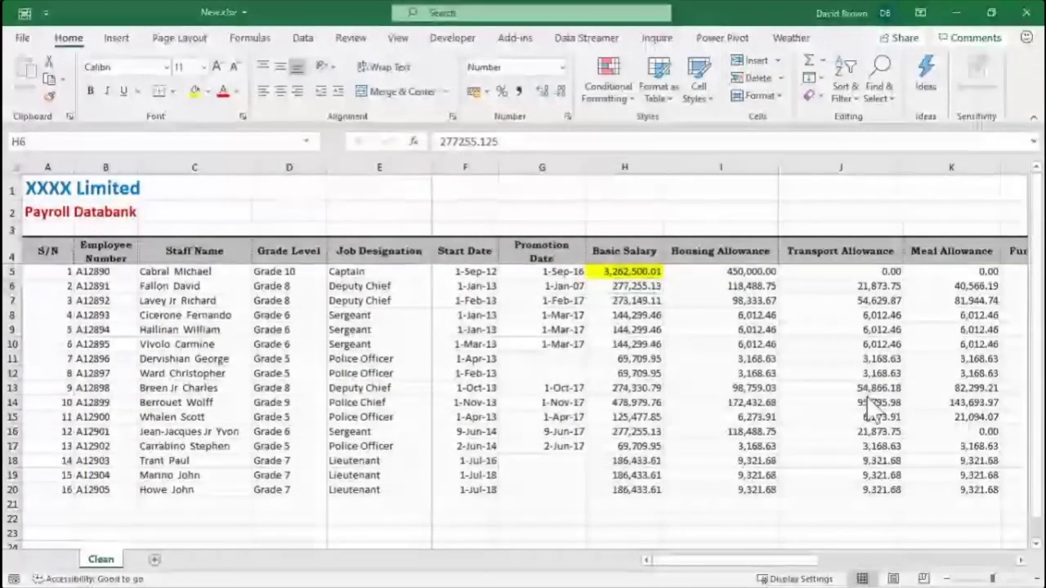
key(ctrl+Tab)
key(ctrl+Tab)
key(Down)
key(Down)
key(Down)
key(Down)
key(Down)
key(Down)
key(Down)
key(Down)
key(Down)
key(Down)
key(Down)
key(Down)
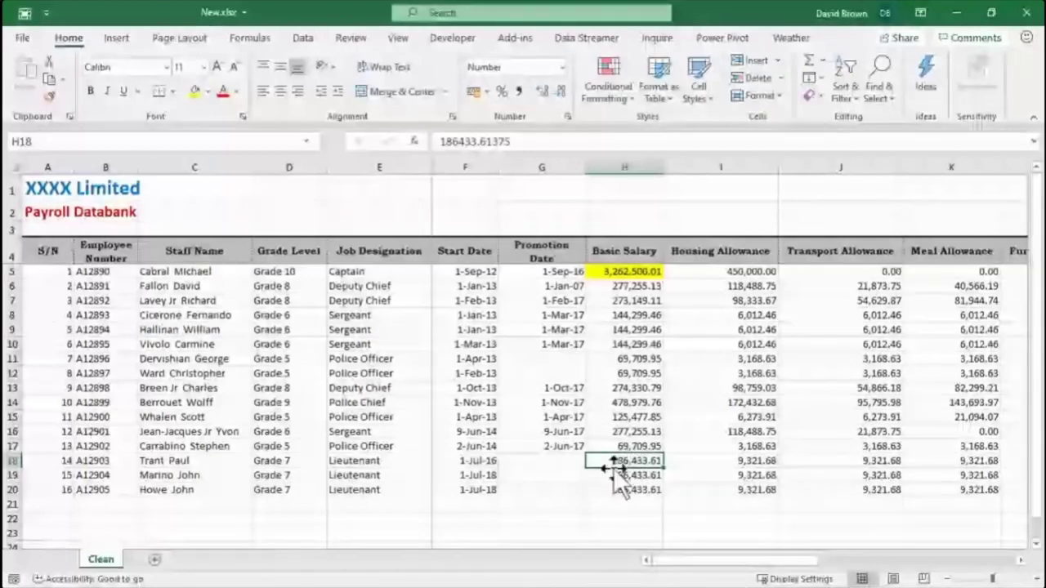
Fill New.xlsx's H18 and Old.xlsx's H17 salary cells yellow as mismatches
click(196, 88)
key(ctrl+Tab)
click(575, 446)
click(197, 90)
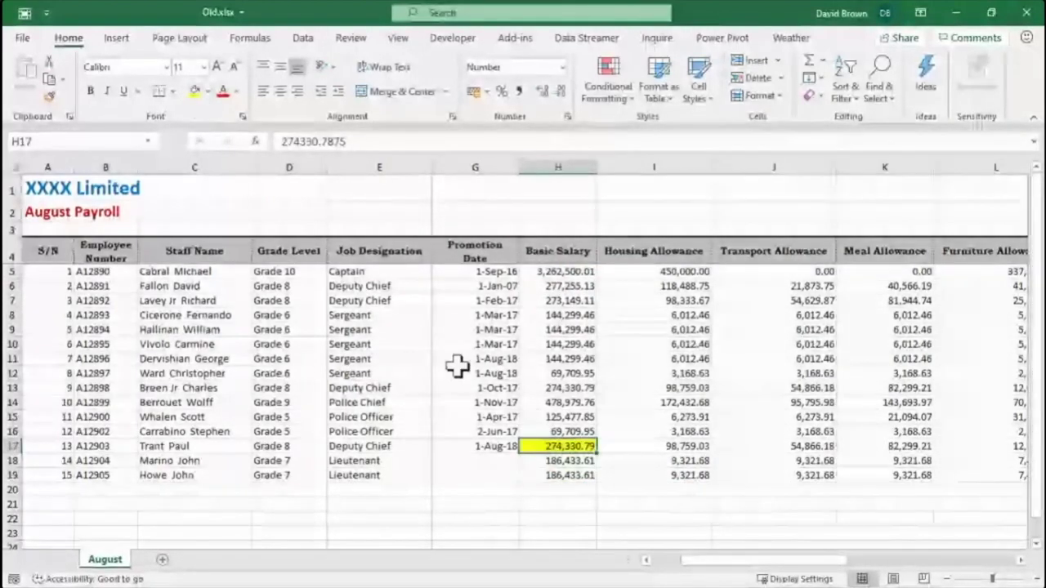
Enter a formula in H22 subtracting New.xlsx's H18 from H17, giving 87,897.17
click(585, 460)
key(Down)
key(Down)
key(Down)
key(Down)
text(=)
key(Up)
key(Up)
key(Up)
key(Up)
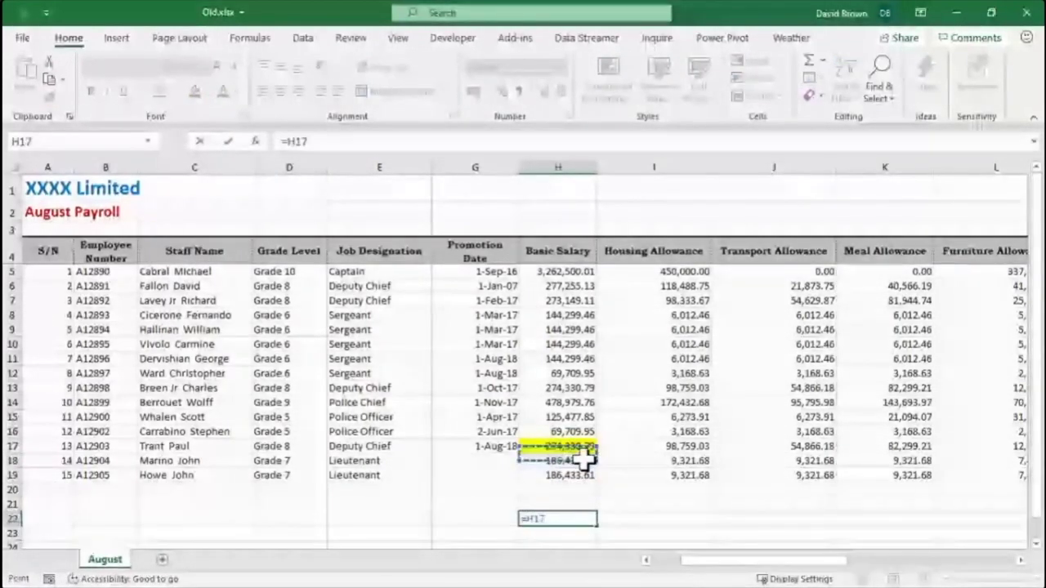
text(-)
key(ctrl+Tab)
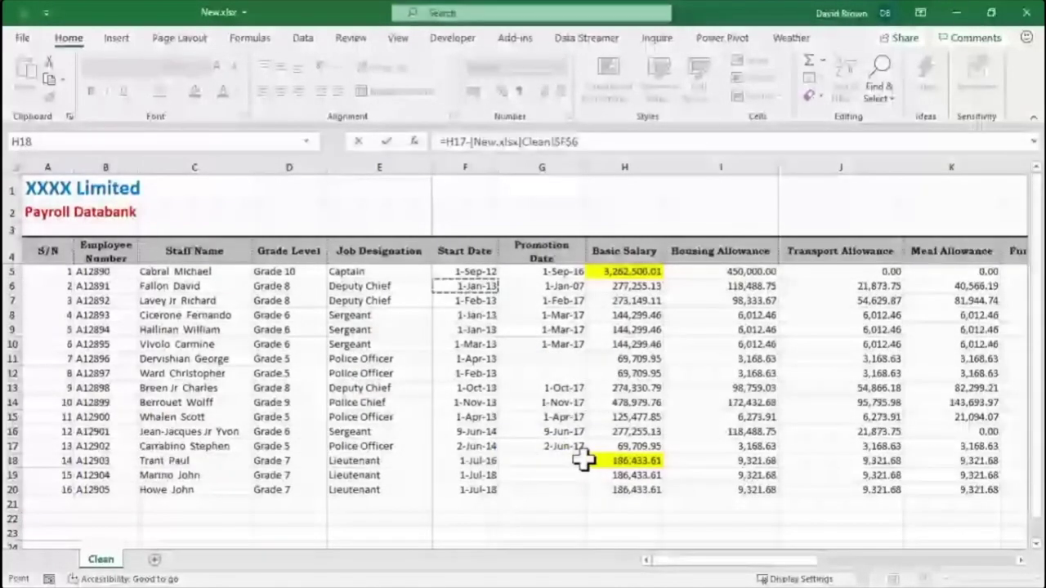
key(Down)
key(Down)
key(Down)
key(Down)
key(Down)
key(Down)
key(Down)
key(Down)
key(Down)
key(Down)
key(Right)
key(Right)
key(Down)
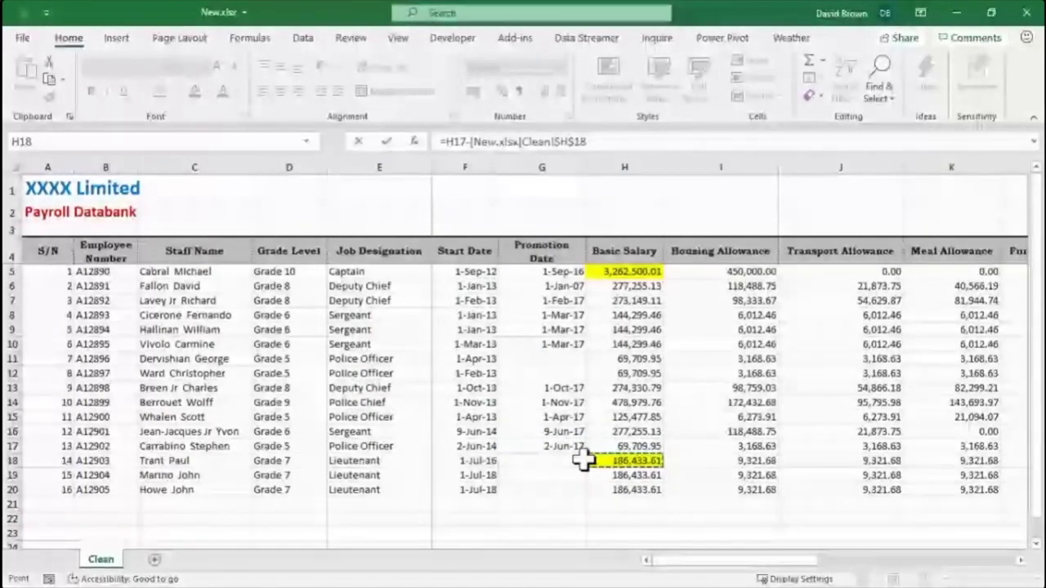
key(ctrl+Tab)
key(Return)
key(Up)
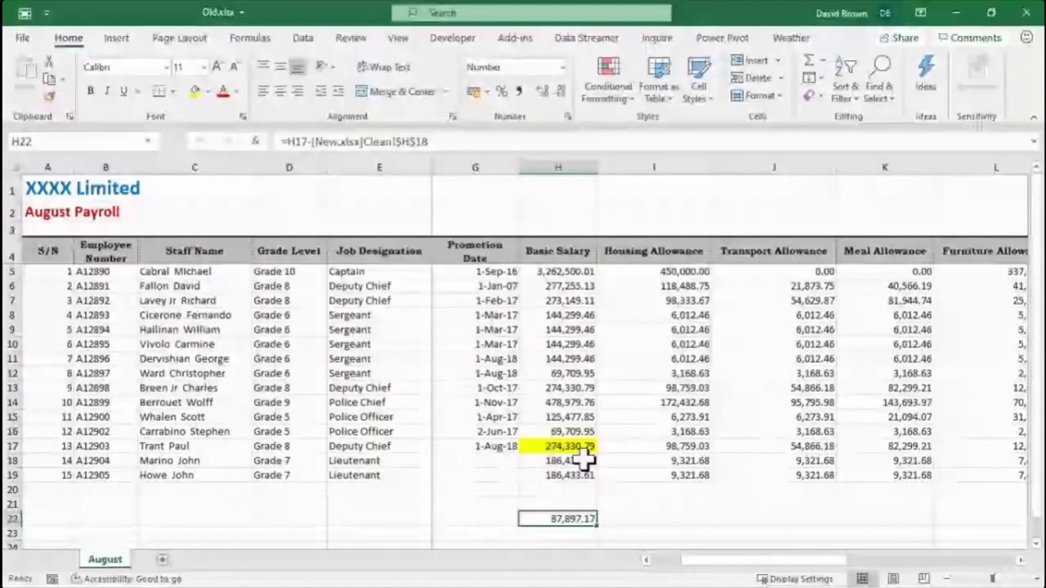
key(Up)
key(Up)
key(Up)
key(Up)
key(Up)
key(Up)
key(Up)
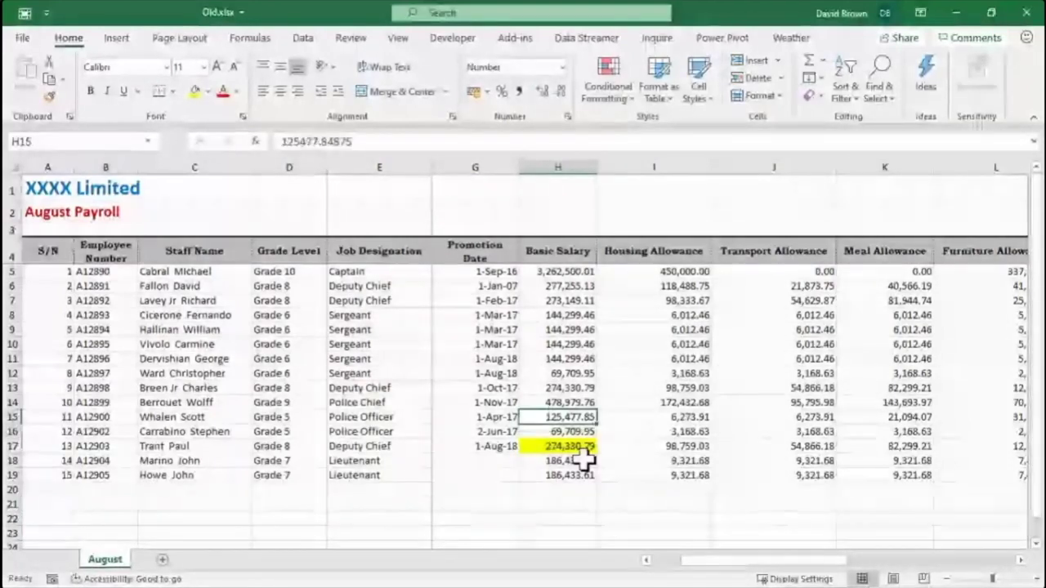
Close Old.xlsx and New.xlsx without saving
click(1026, 13)
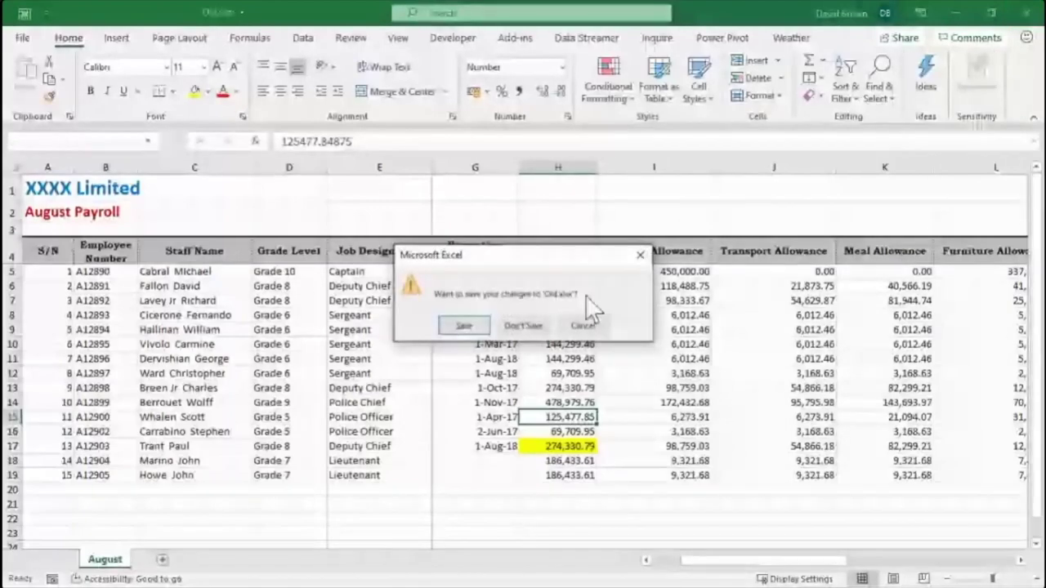
click(524, 326)
click(1027, 13)
click(523, 322)
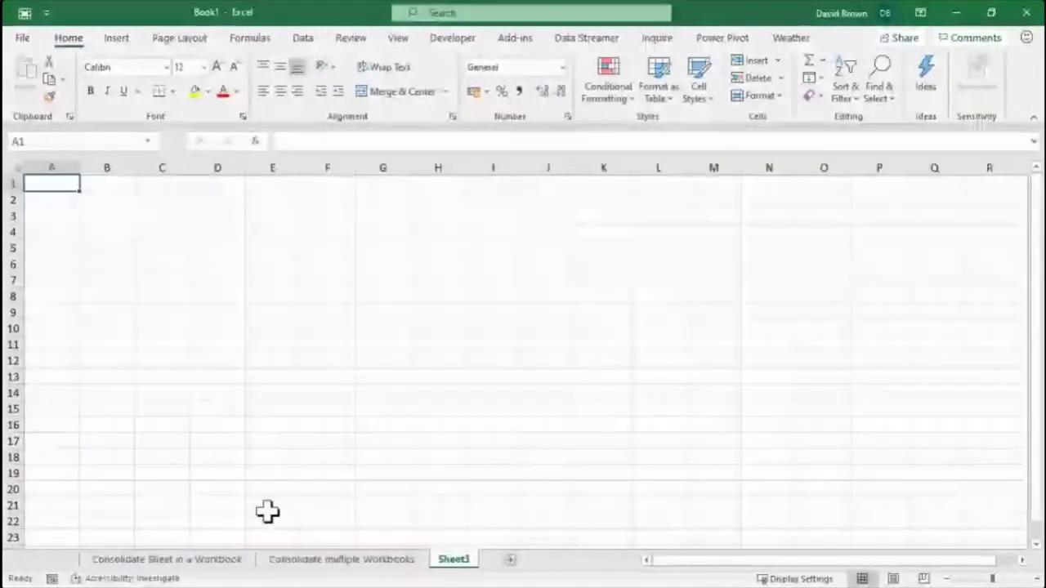
Rename Book1's Sheet3 to Recon
double_click(454, 559)
text(Secon)
key(Return)
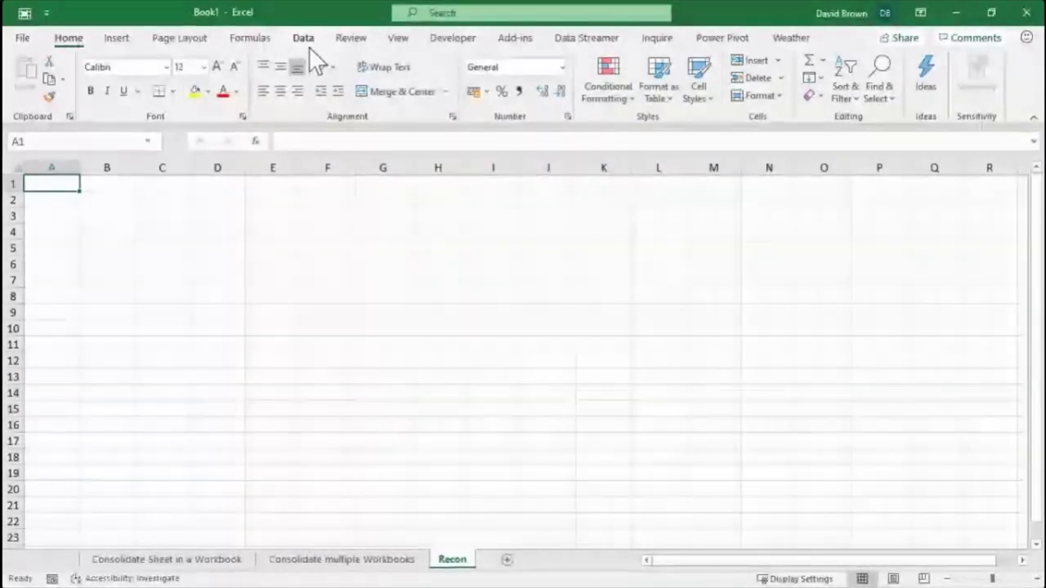
Look over the Data > Get Data source list, then close it
click(303, 39)
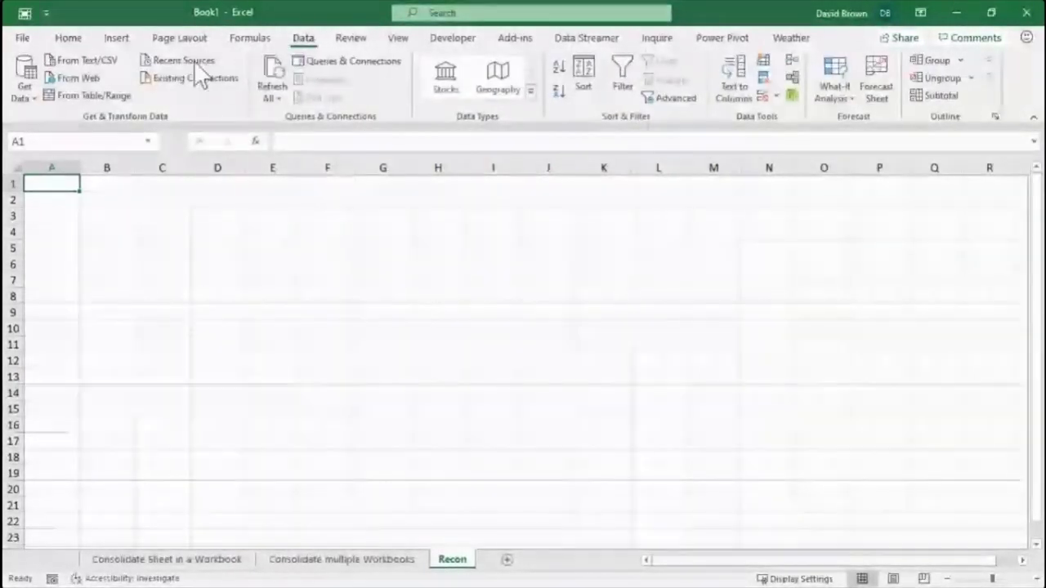
click(27, 95)
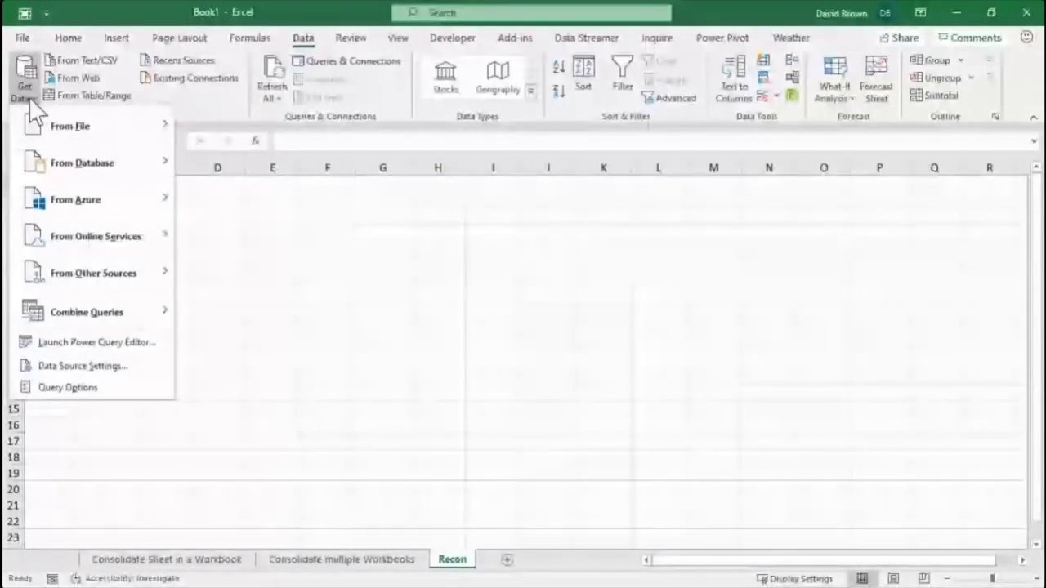
click(345, 315)
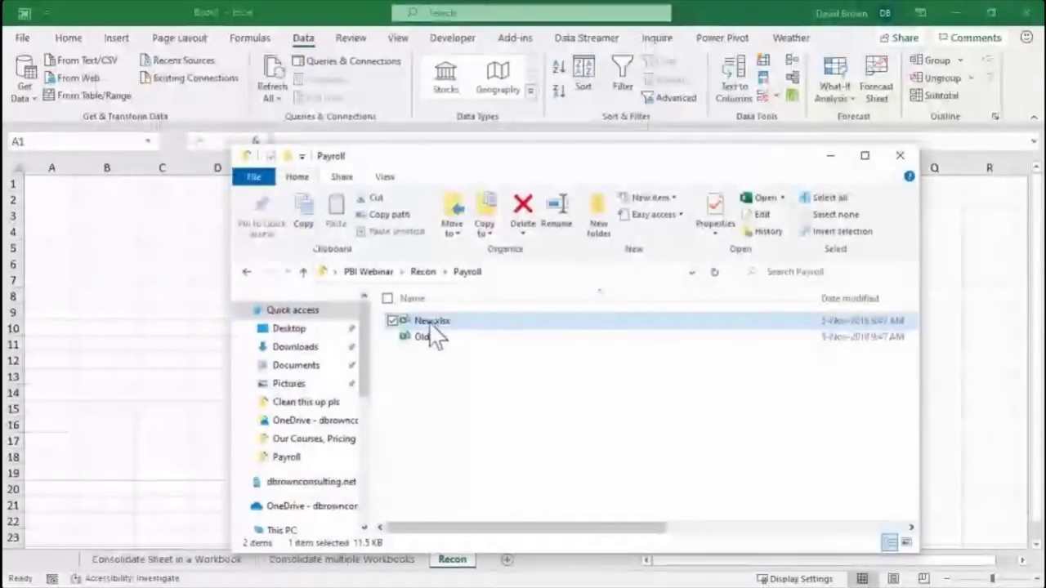
Copy the Recon folder's full path from File Explorer, then list Excel's Get Data sources
click(432, 338)
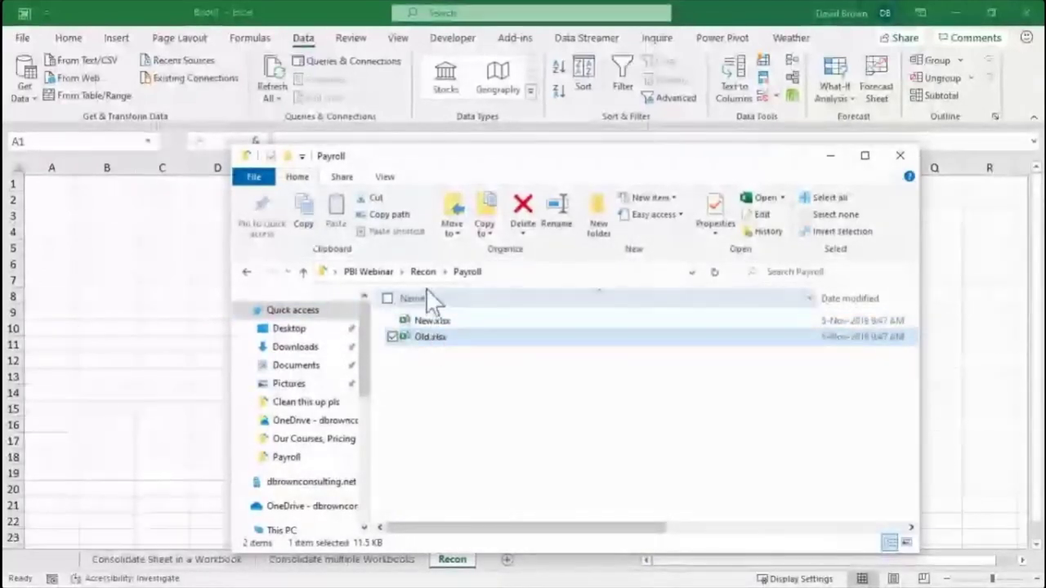
click(424, 272)
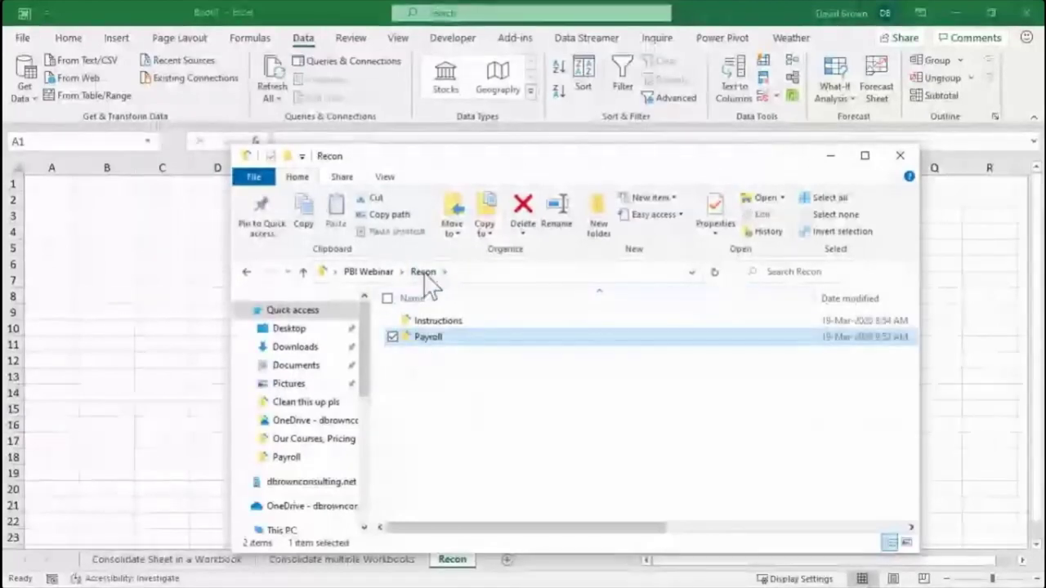
click(562, 273)
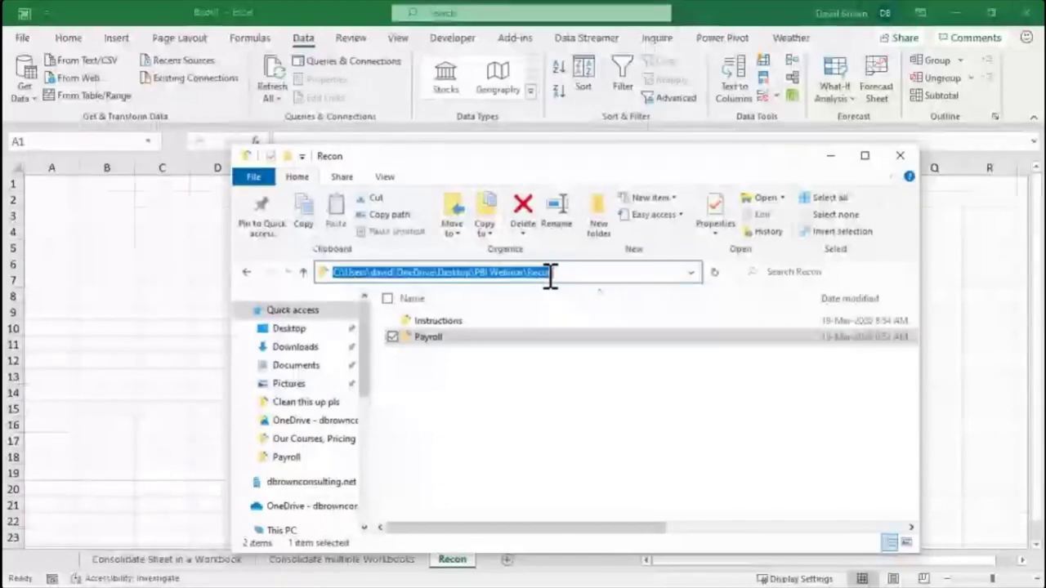
key(alt+Tab)
click(34, 96)
mouse_move(78, 142)
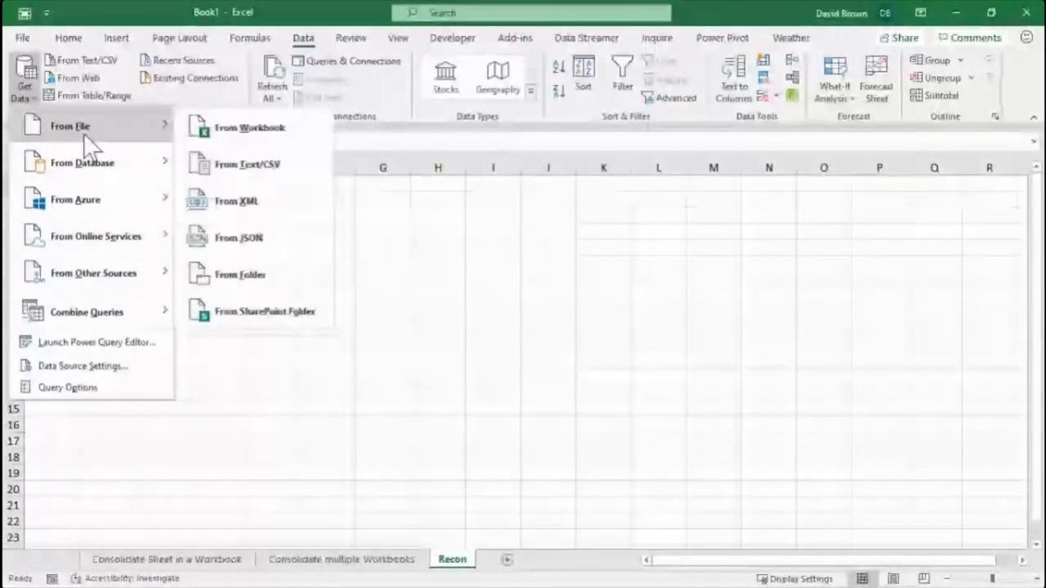
click(263, 275)
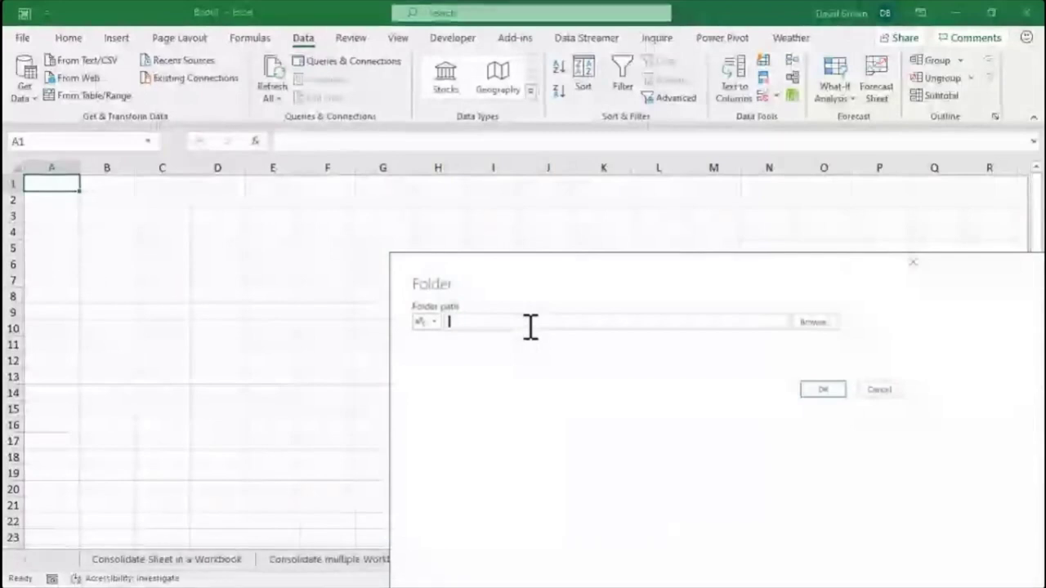
key(ctrl+v)
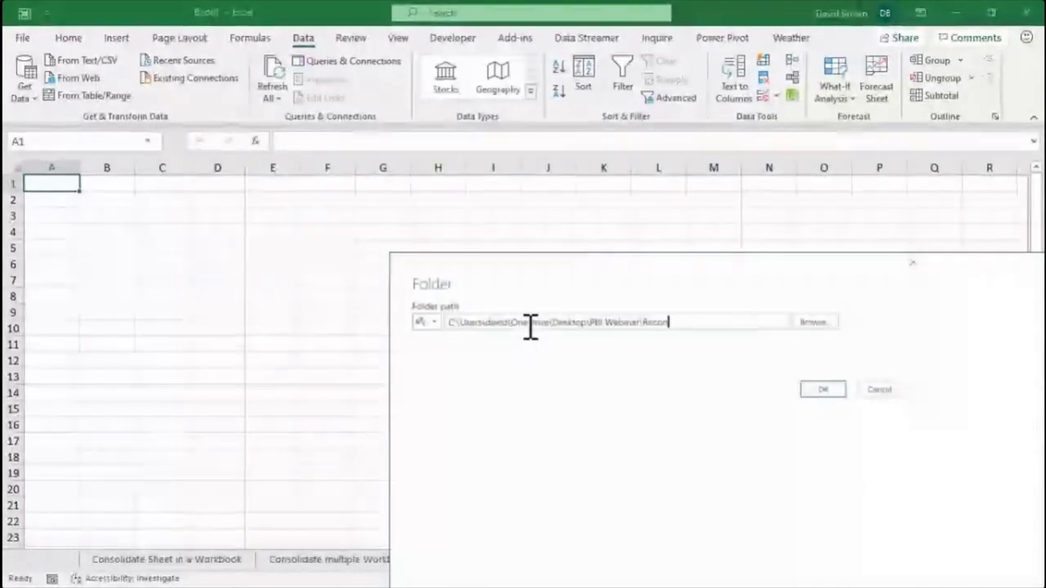
click(823, 391)
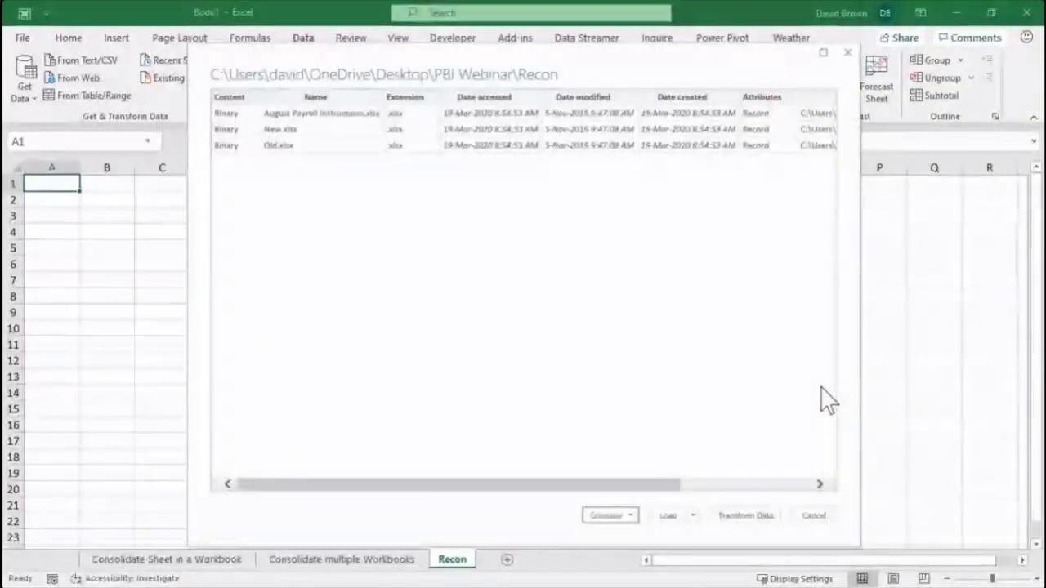
click(627, 517)
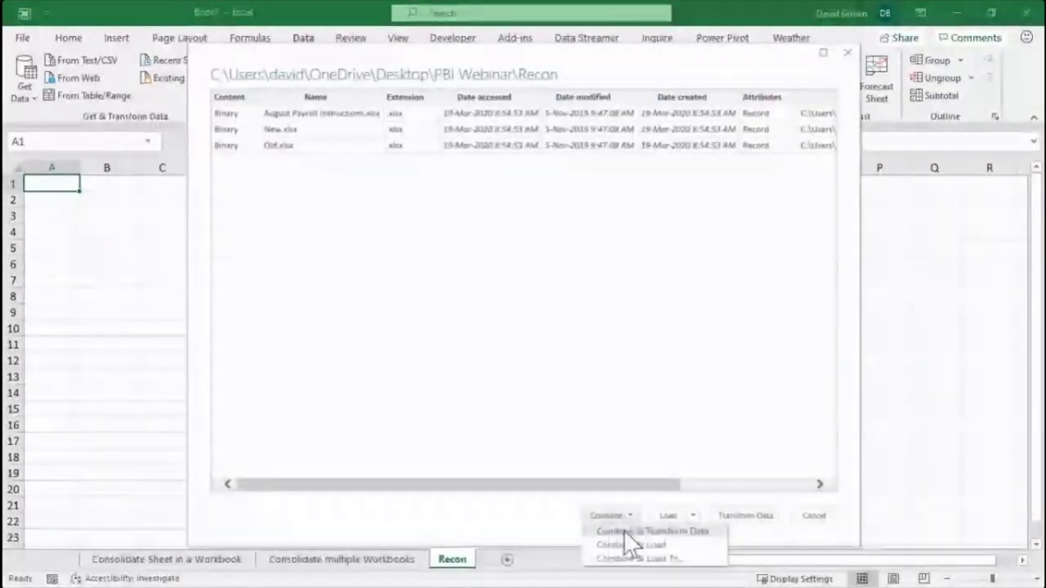
click(646, 544)
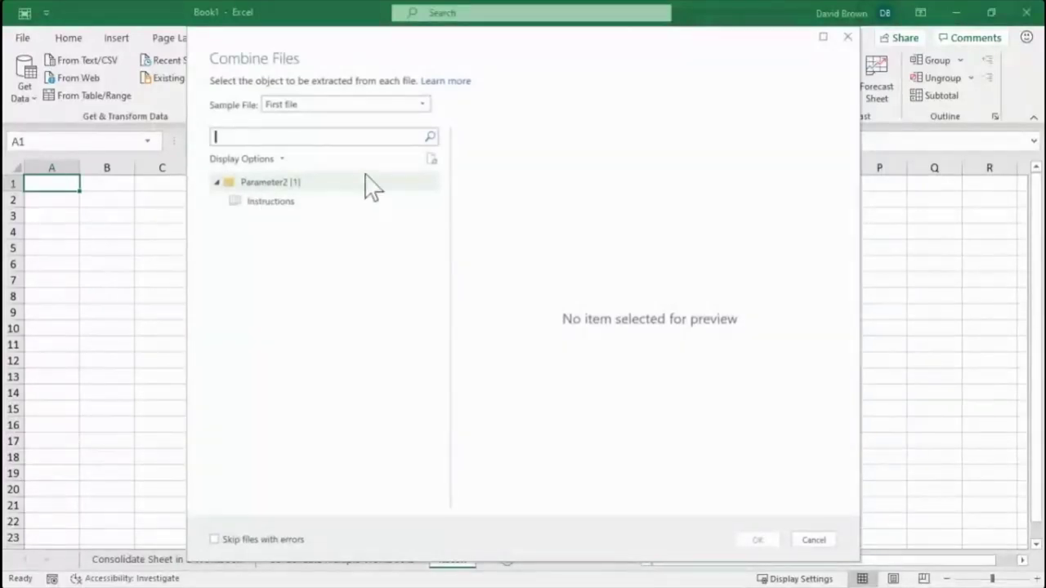
click(812, 541)
Start a From Folder import and paste the copied Recon path
click(31, 94)
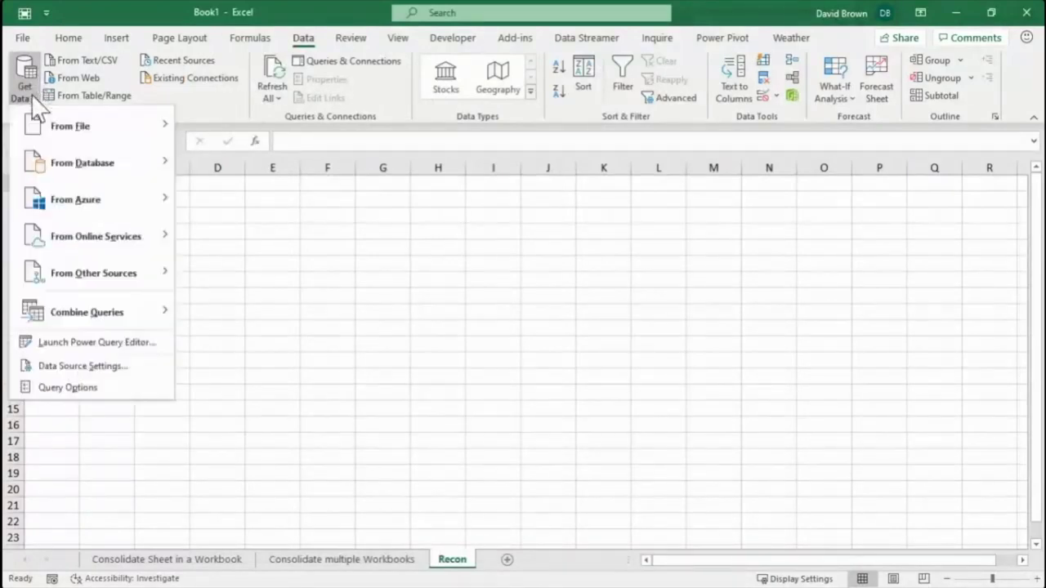
mouse_move(107, 112)
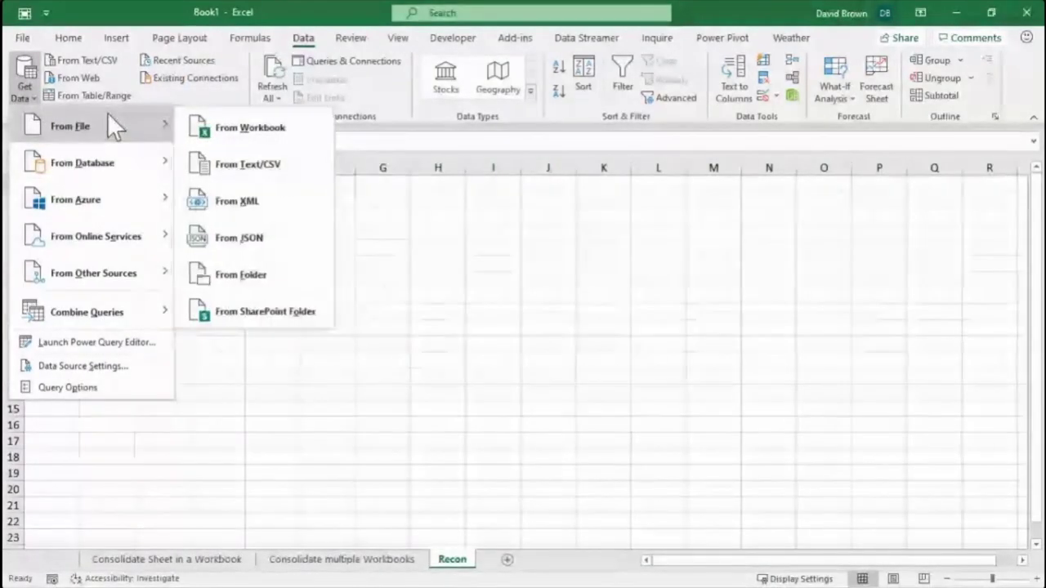
click(276, 290)
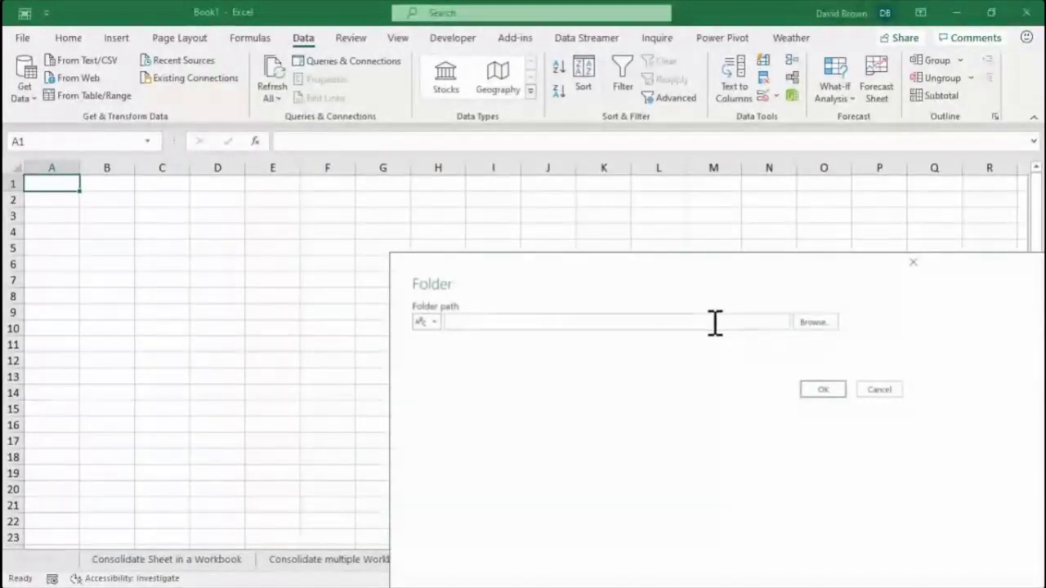
text(C:\Users\david\OneDrive\Desktop\PBI Webinar Recor)
Browse to the Recon\Payroll folder and confirm it as the import source
click(813, 322)
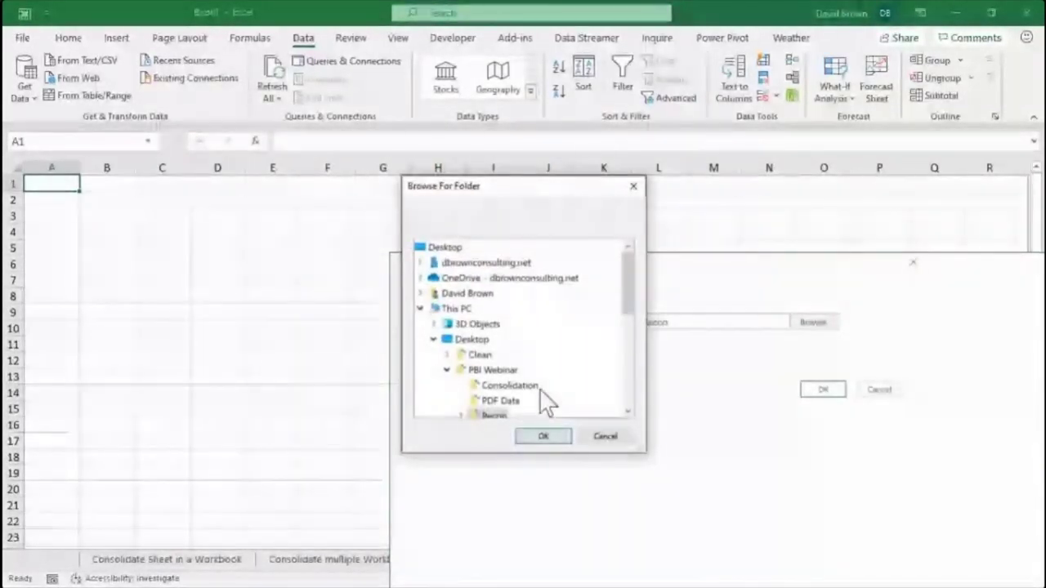
click(628, 410)
click(628, 411)
click(630, 410)
click(630, 411)
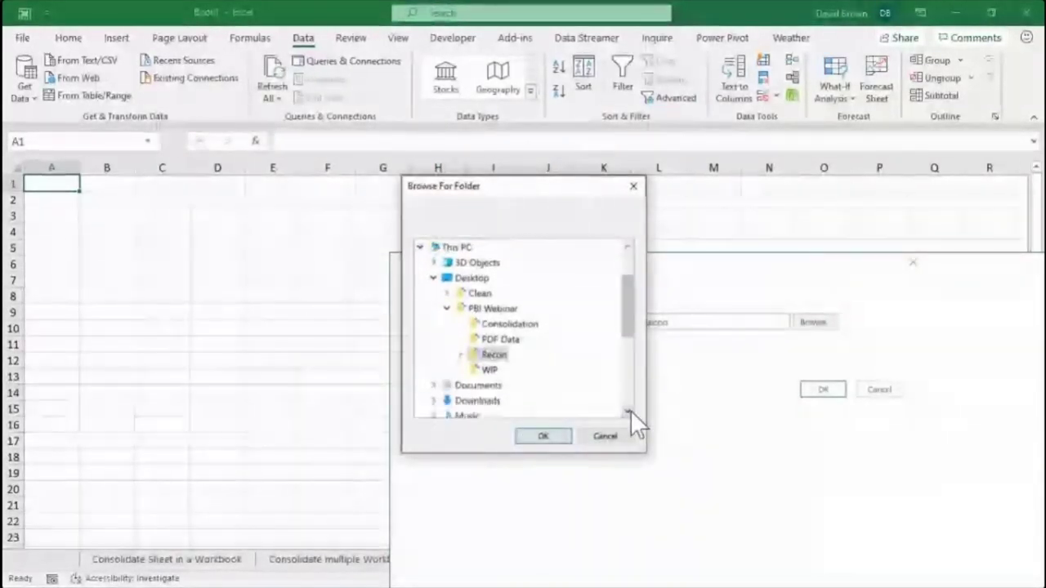
click(461, 355)
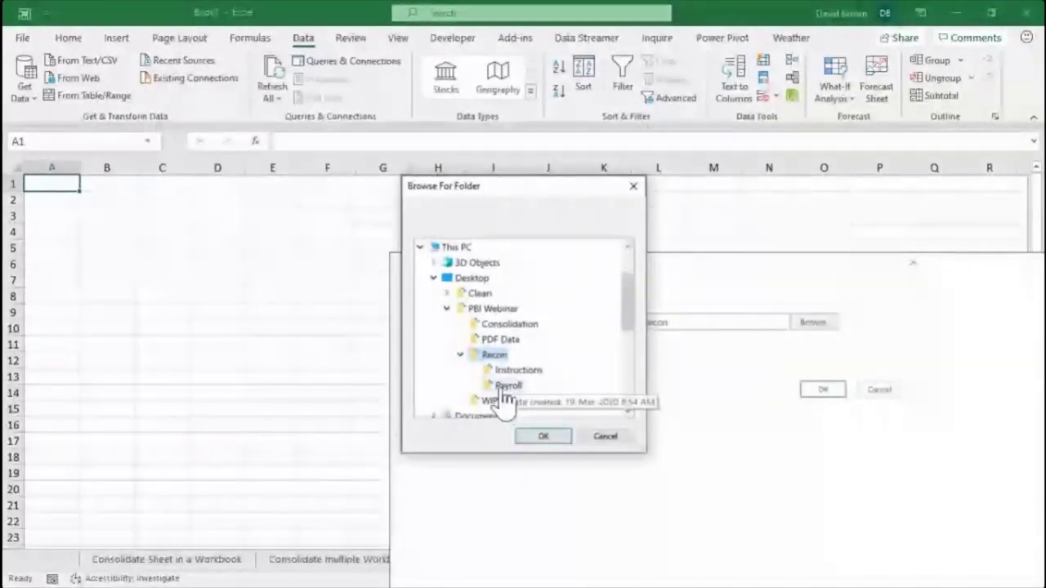
click(506, 386)
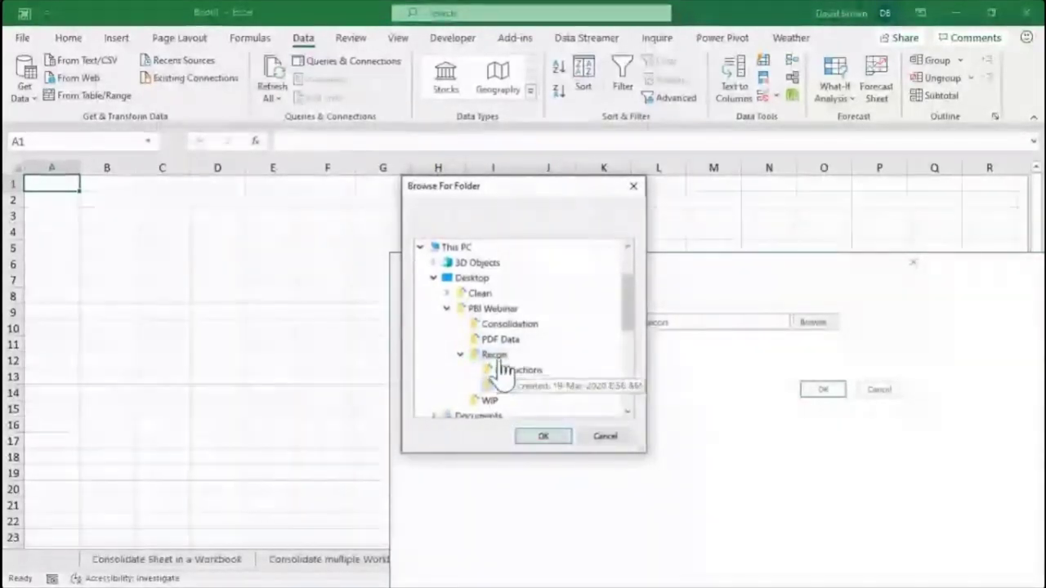
click(546, 440)
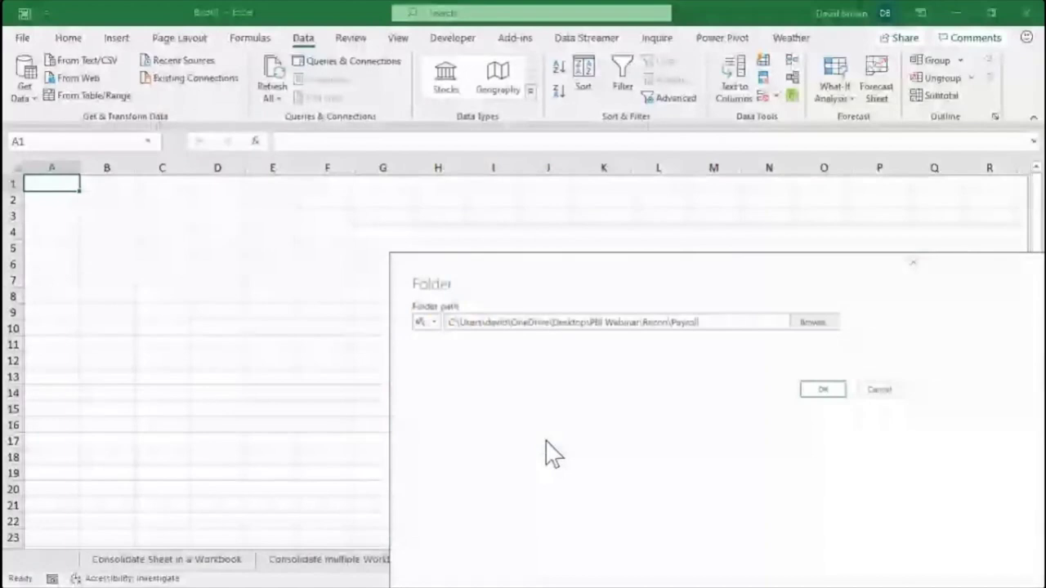
click(819, 391)
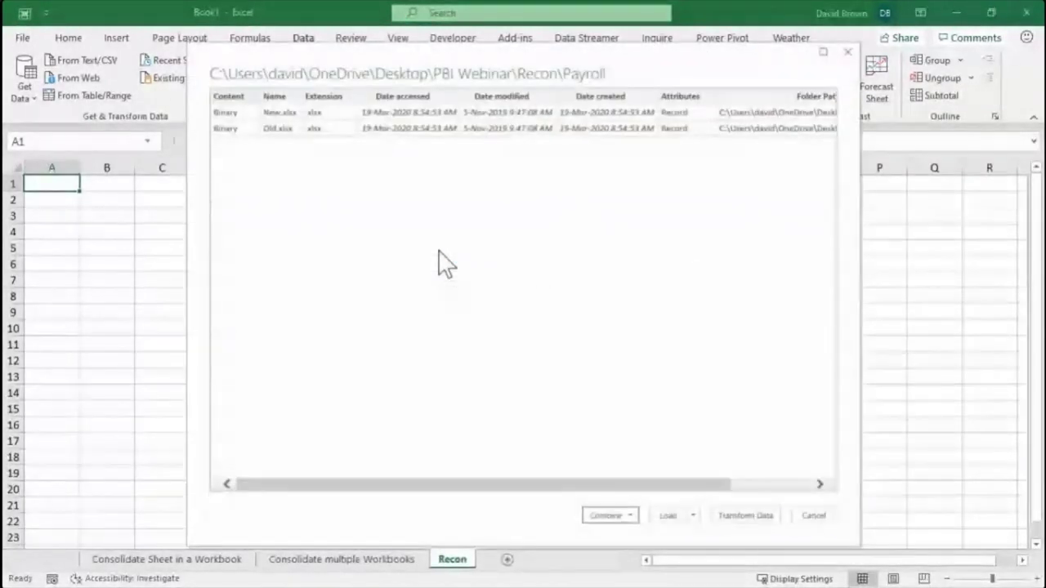
Combine New.xlsx and Old.xlsx using First file as the sample file
click(630, 516)
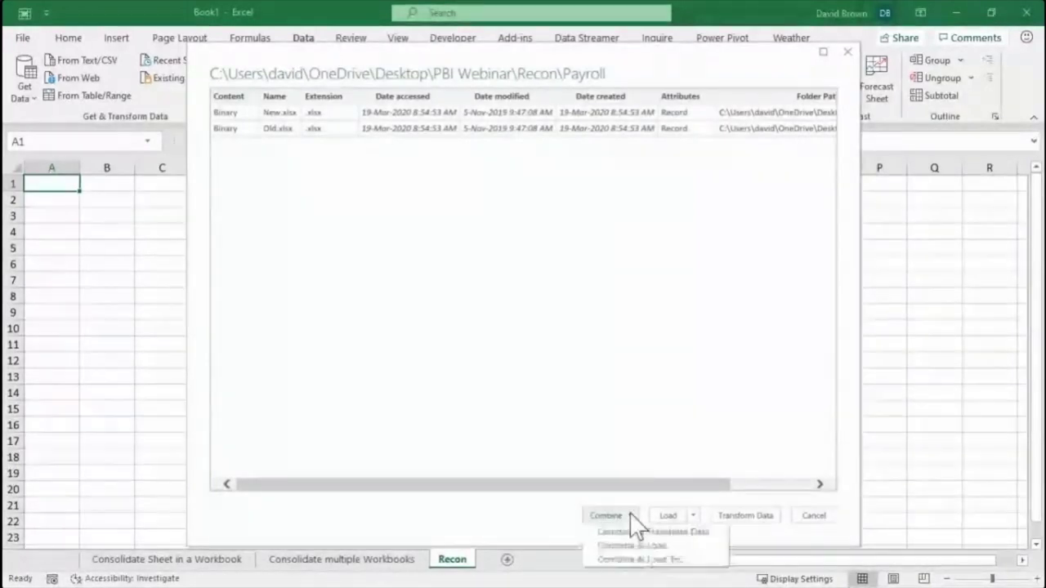
click(670, 546)
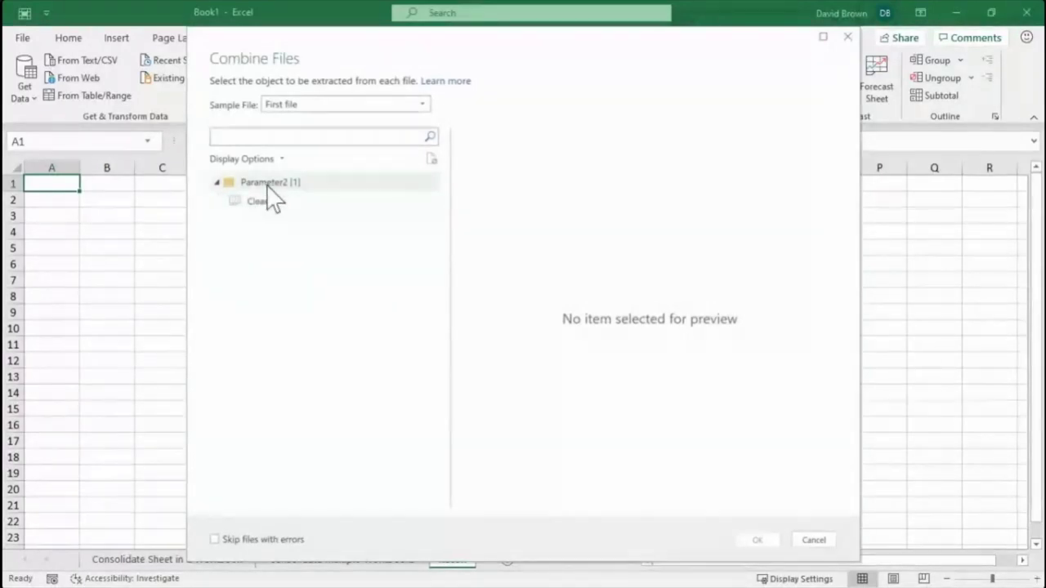
click(413, 104)
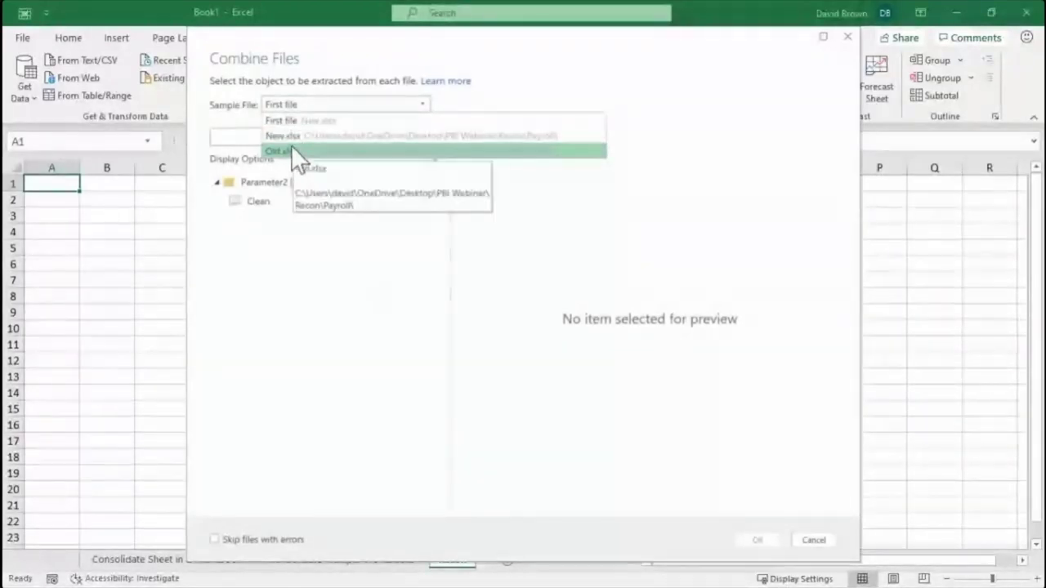
click(225, 271)
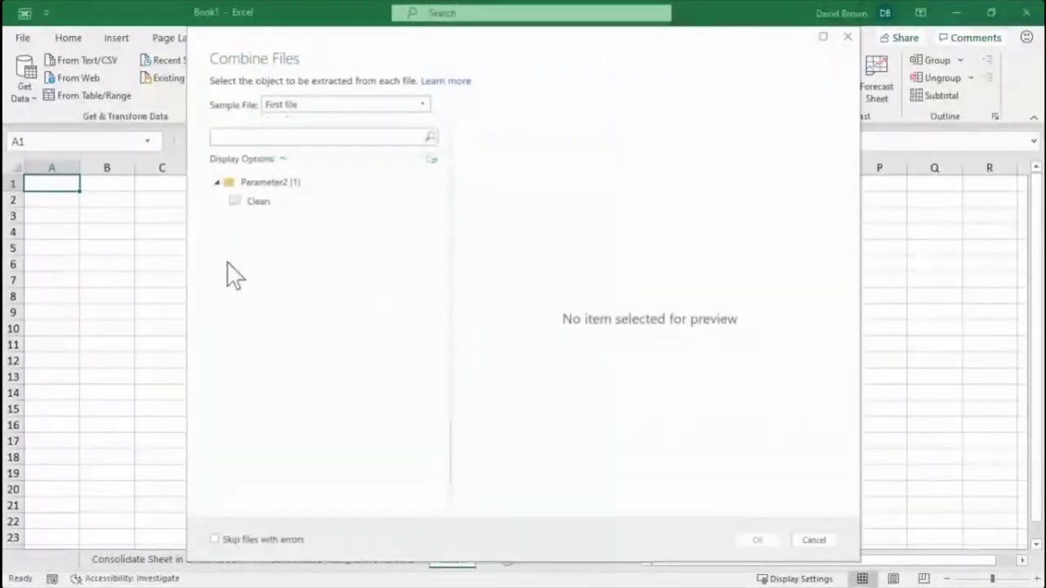
right_click(268, 182)
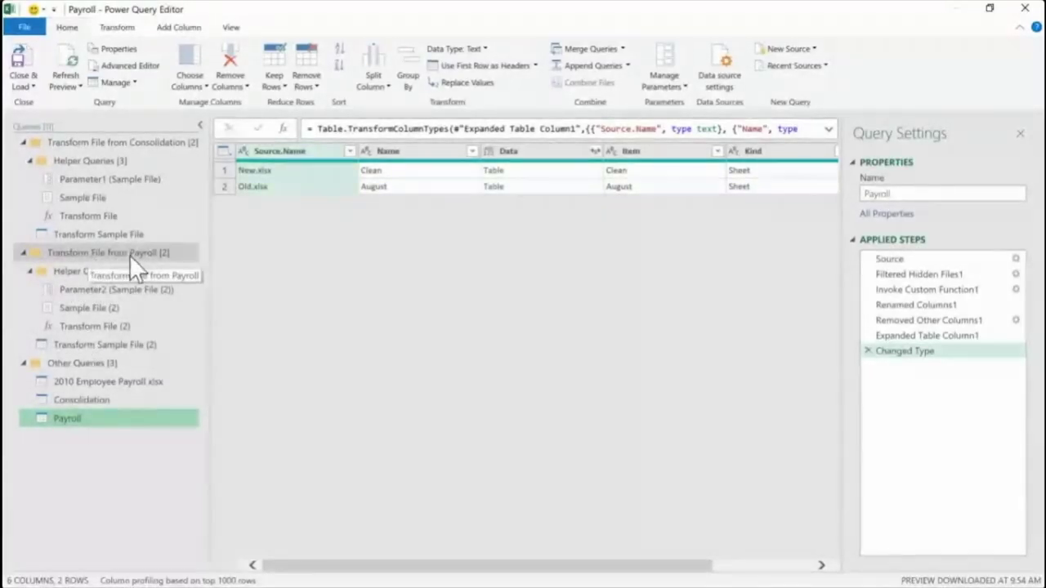
Inspect Parameter2, Sample File (2) and Transform File (2), then open Transform Sample File (2)
click(23, 142)
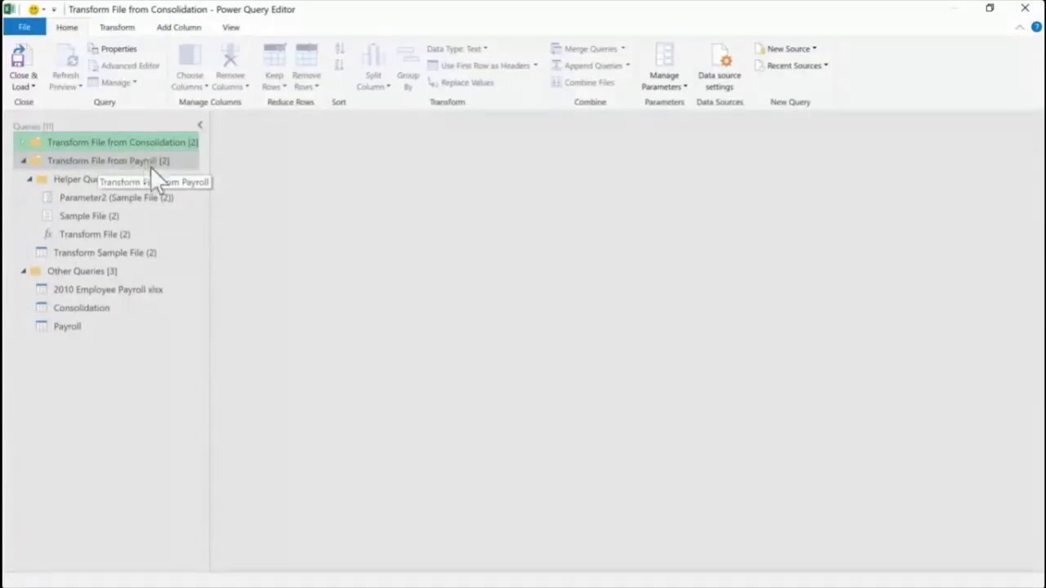
click(111, 199)
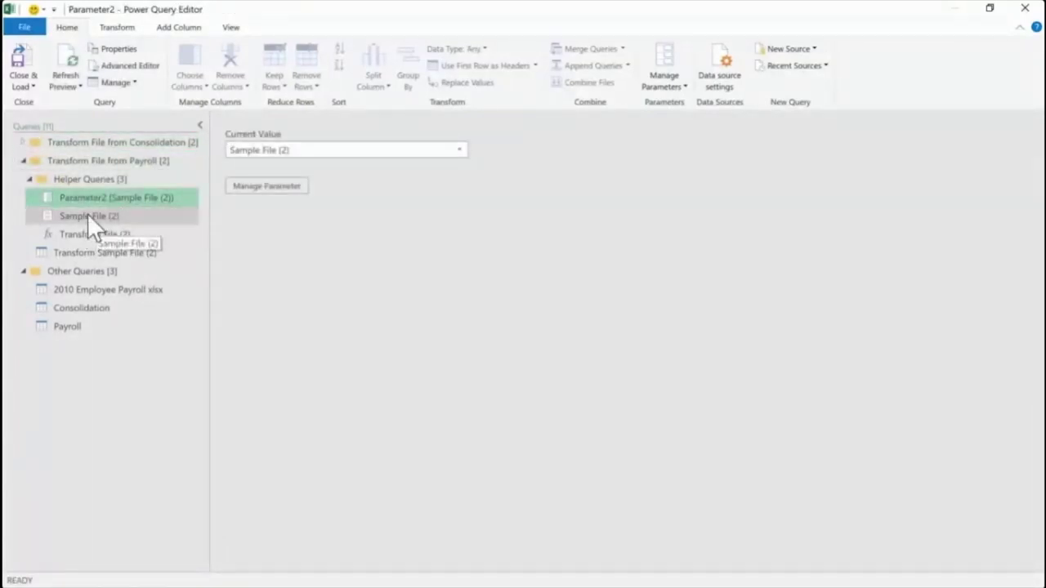
click(86, 216)
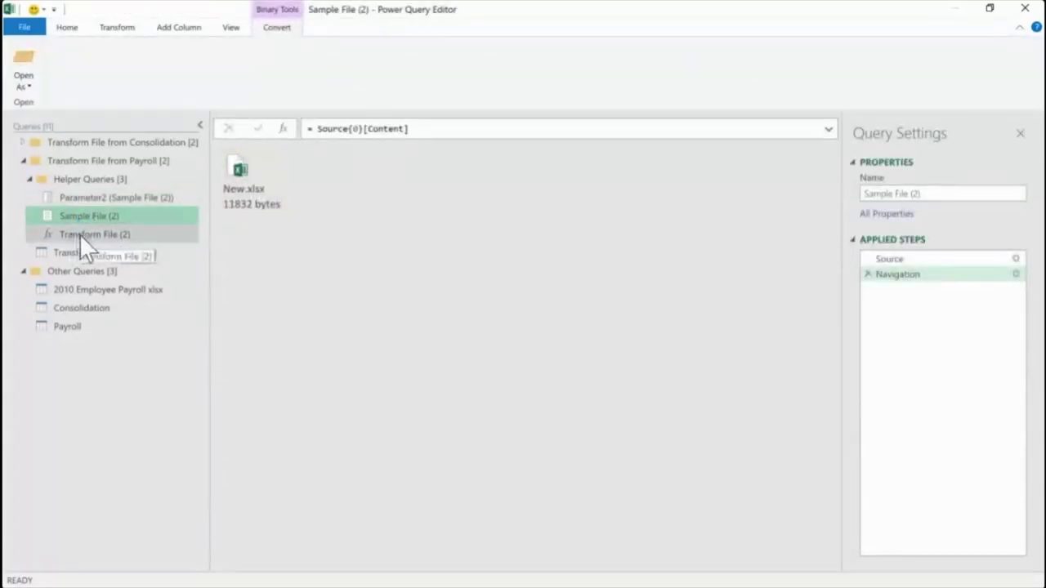
click(80, 235)
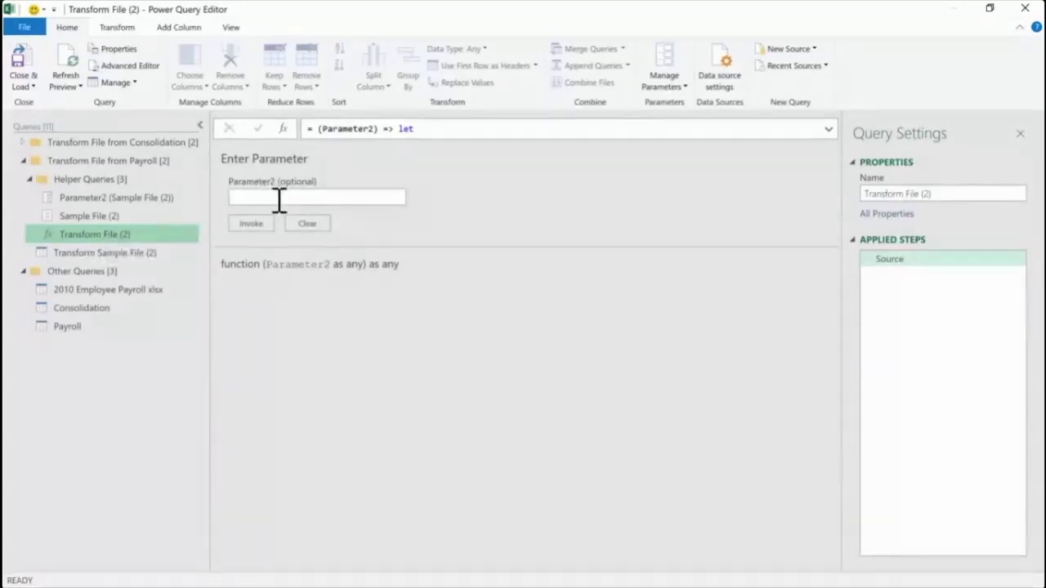
double_click(407, 129)
click(396, 201)
click(117, 256)
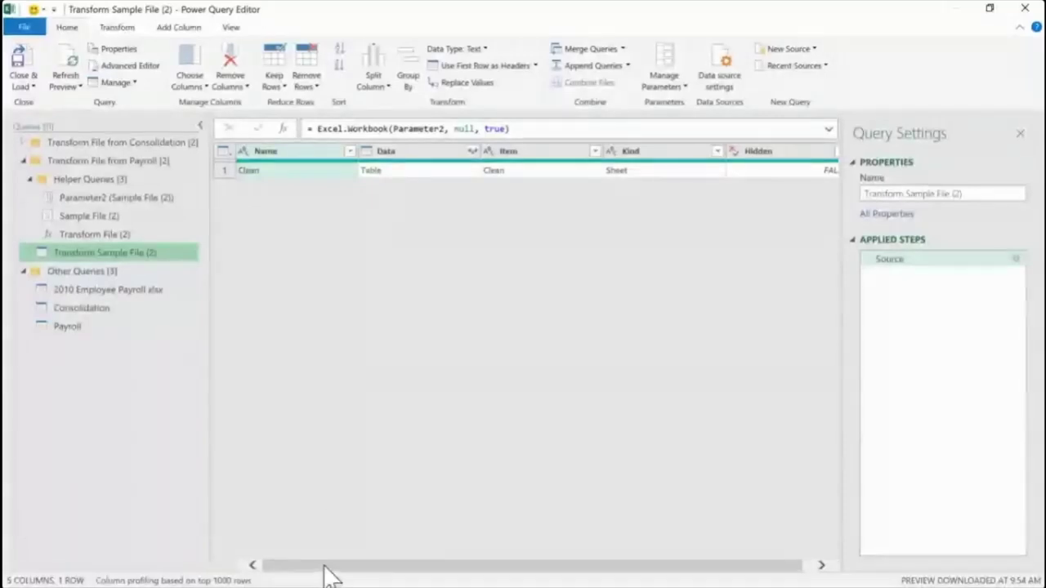
Keep only the Data column with Remove Other Columns
drag(326, 565, 401, 568)
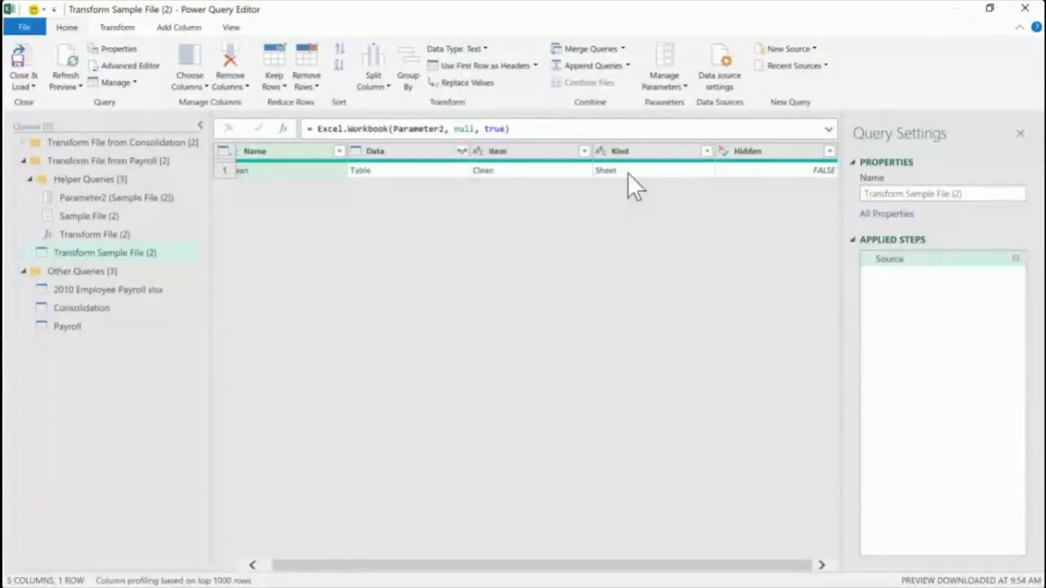
click(394, 150)
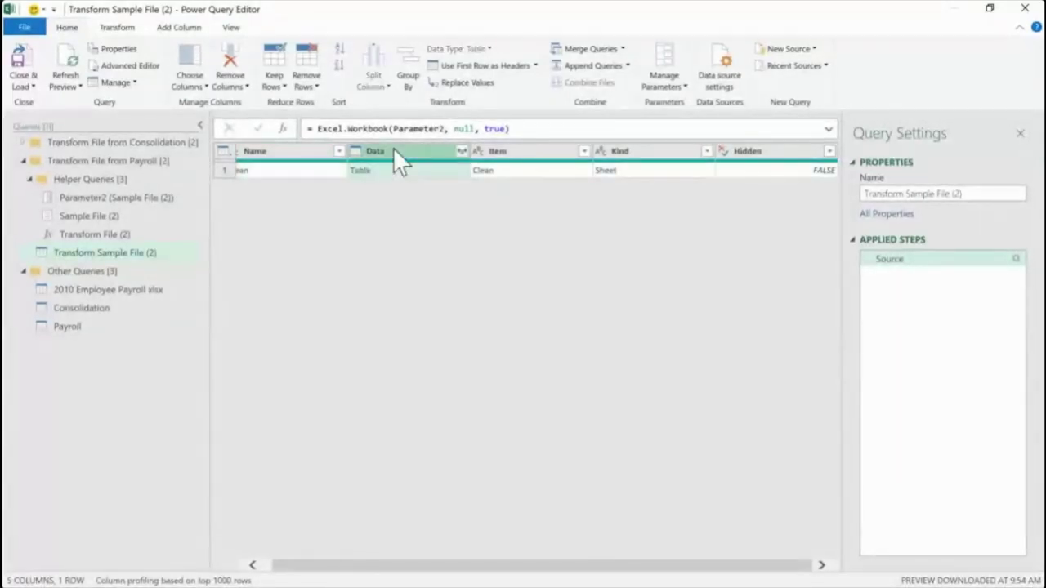
right_click(393, 151)
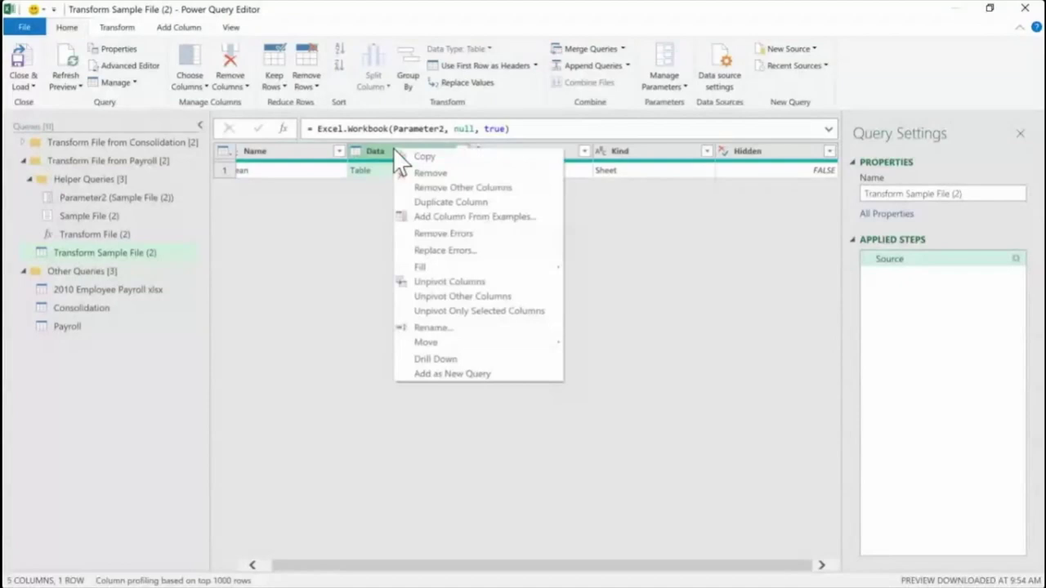
click(469, 189)
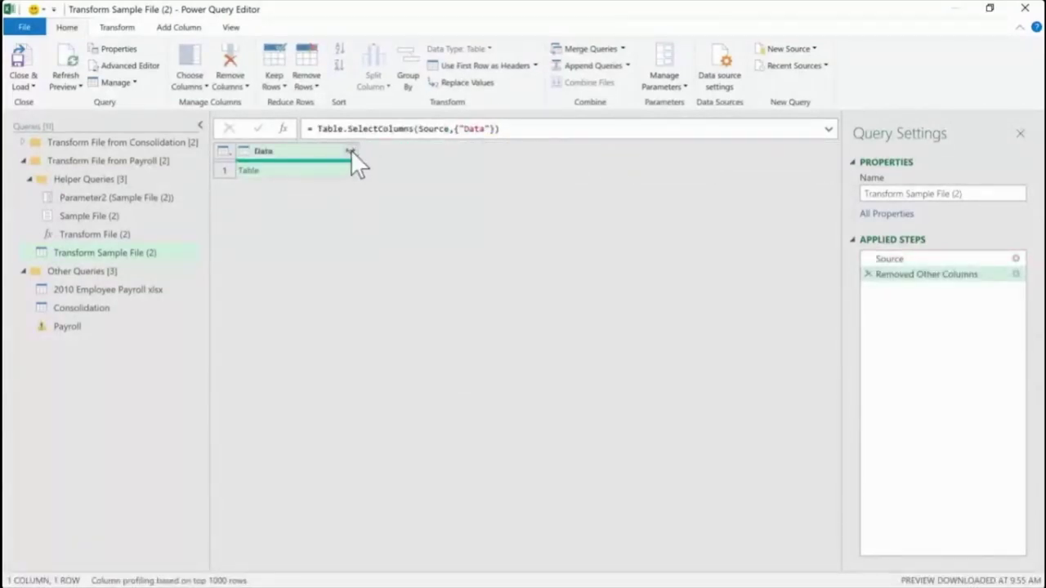
Expand Data without the column-name prefix into 18 plain Column1, Column2… columns
click(351, 151)
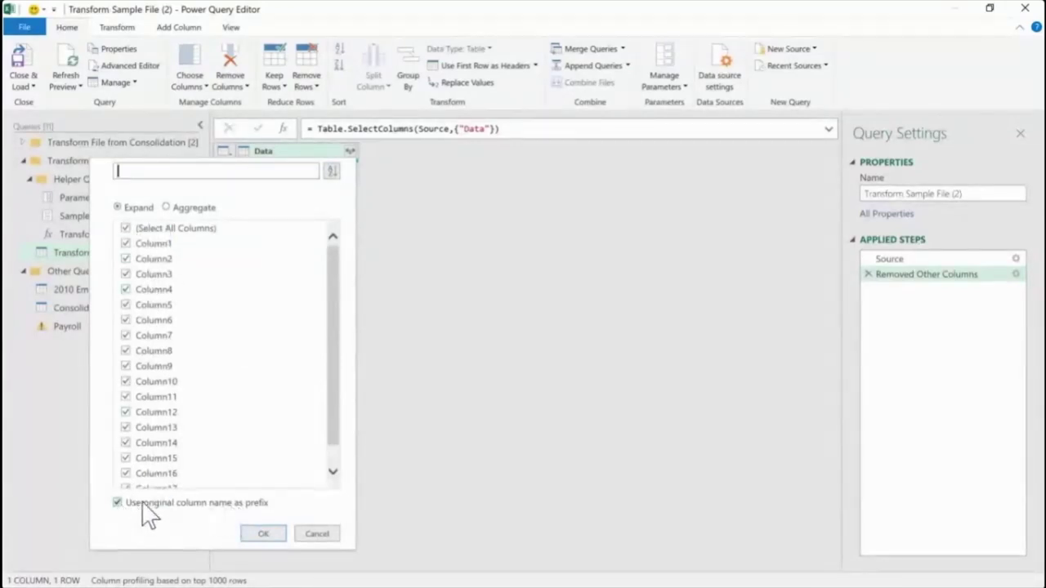
click(263, 535)
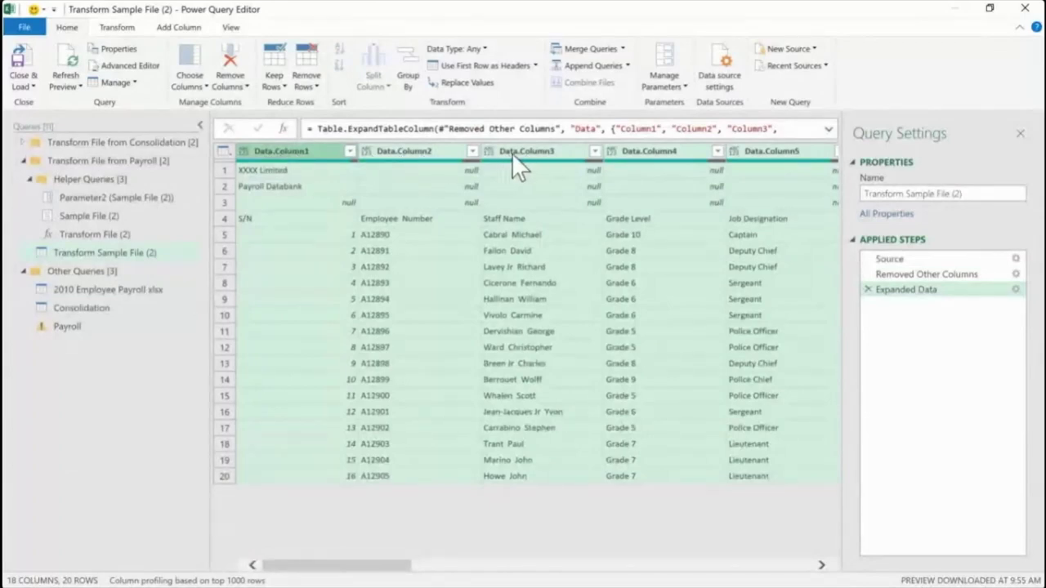
click(868, 289)
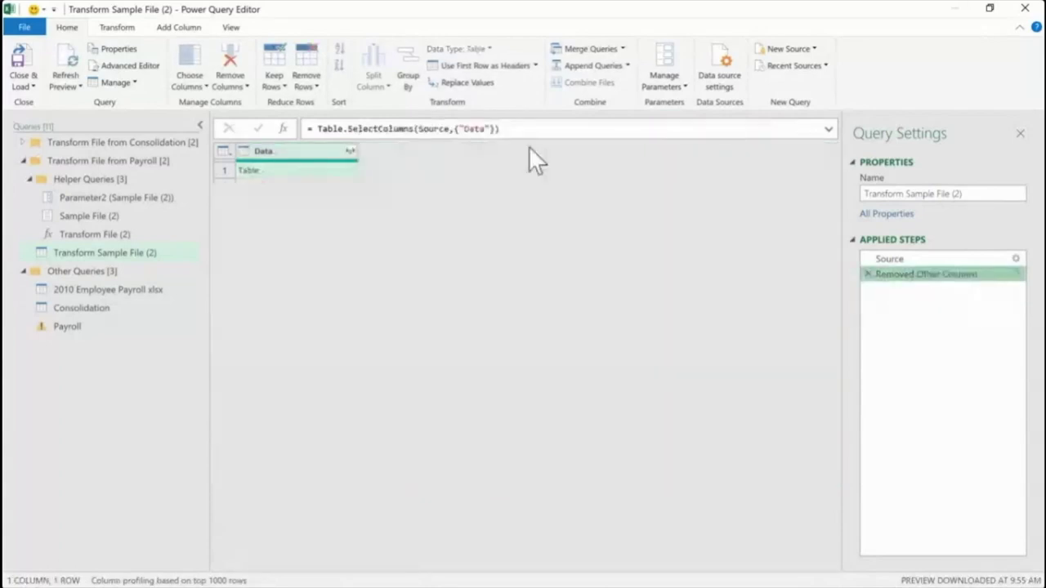
click(349, 152)
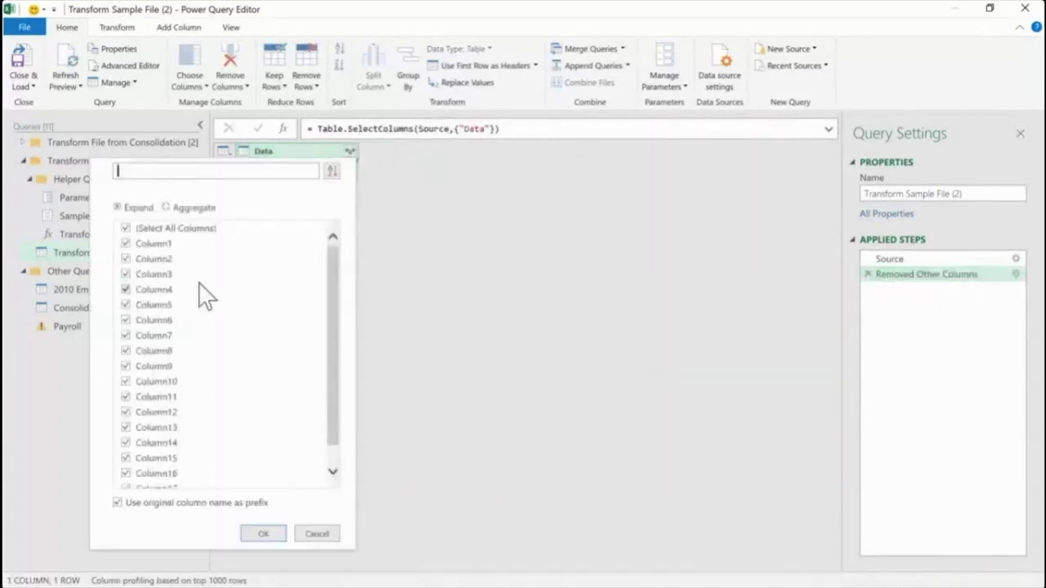
click(118, 504)
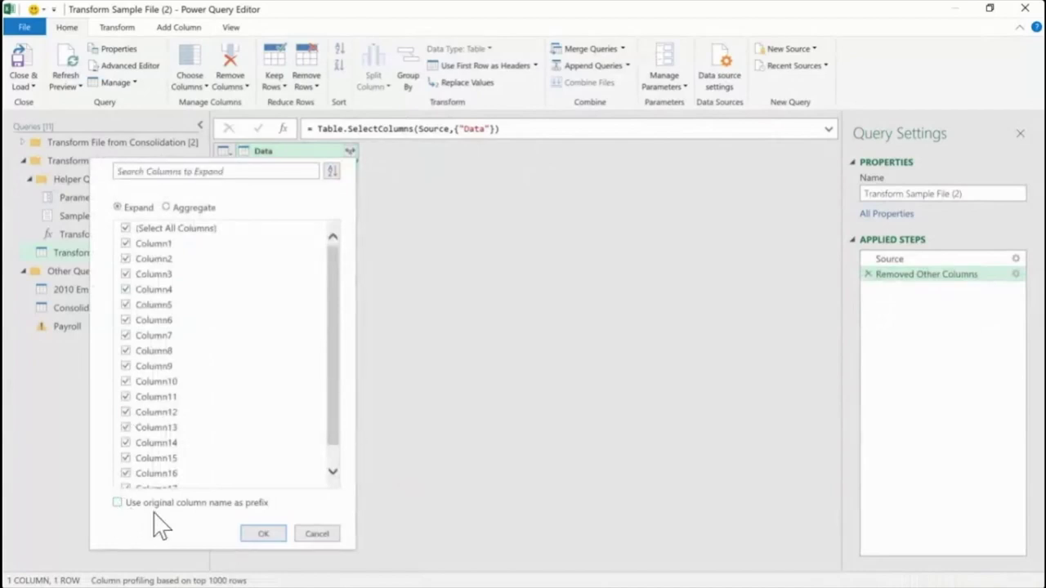
click(265, 531)
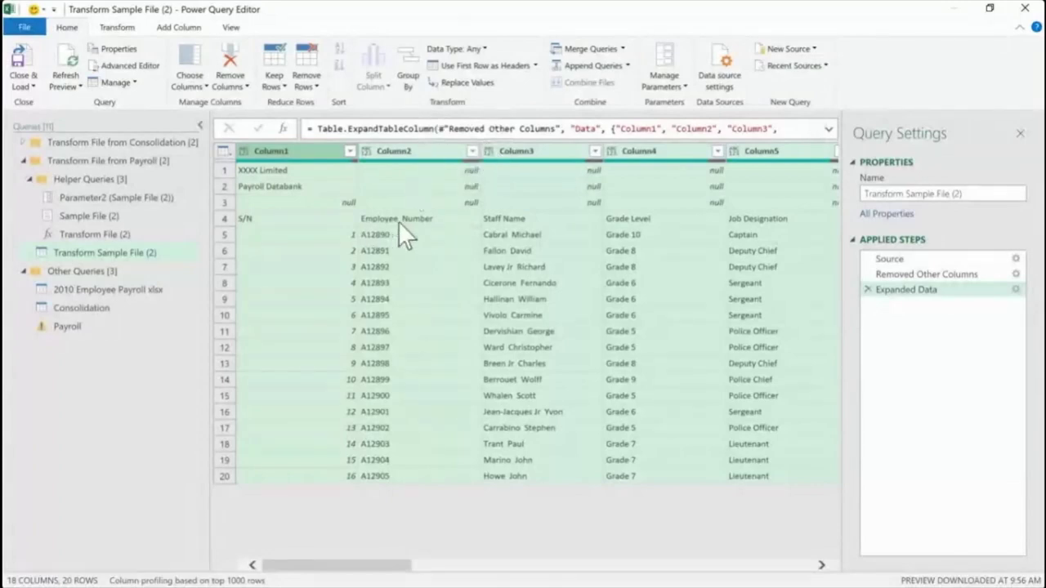
click(311, 83)
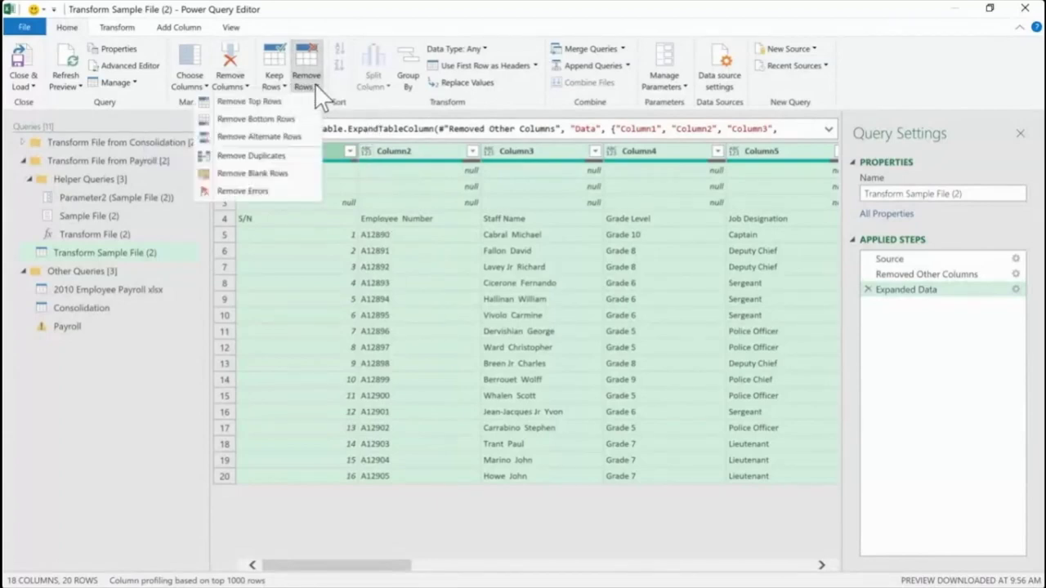
Remove the top 3 rows of the sample file
click(261, 103)
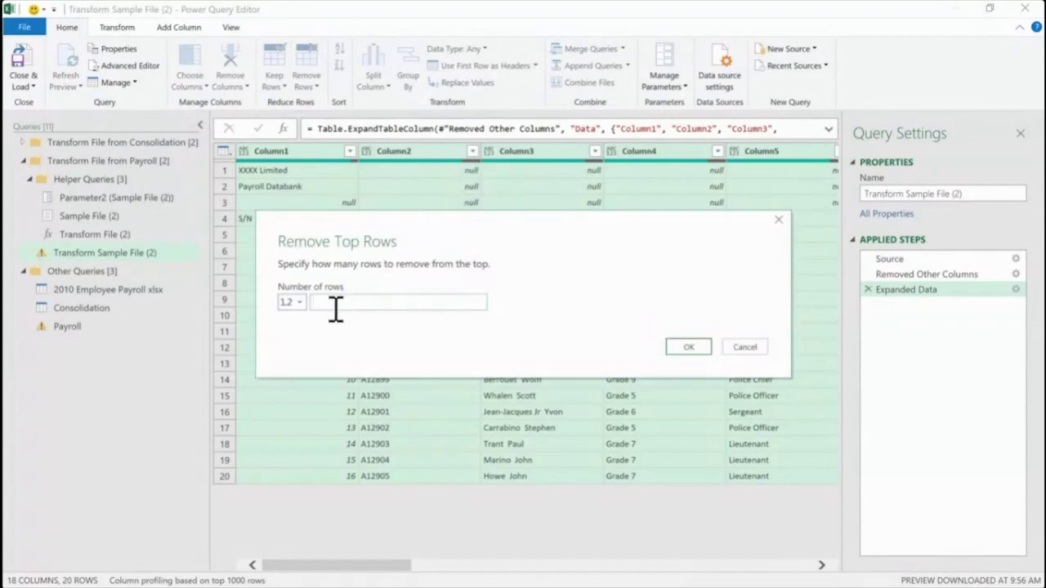
text(3)
click(689, 347)
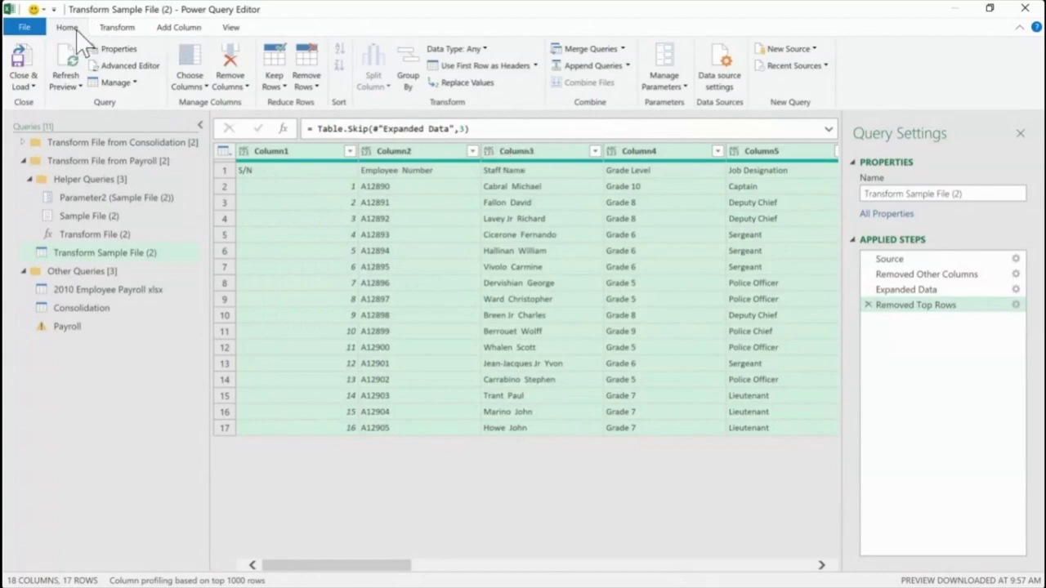
Promote the first row to headers, then check the Payroll query's 'Name' column error
click(491, 68)
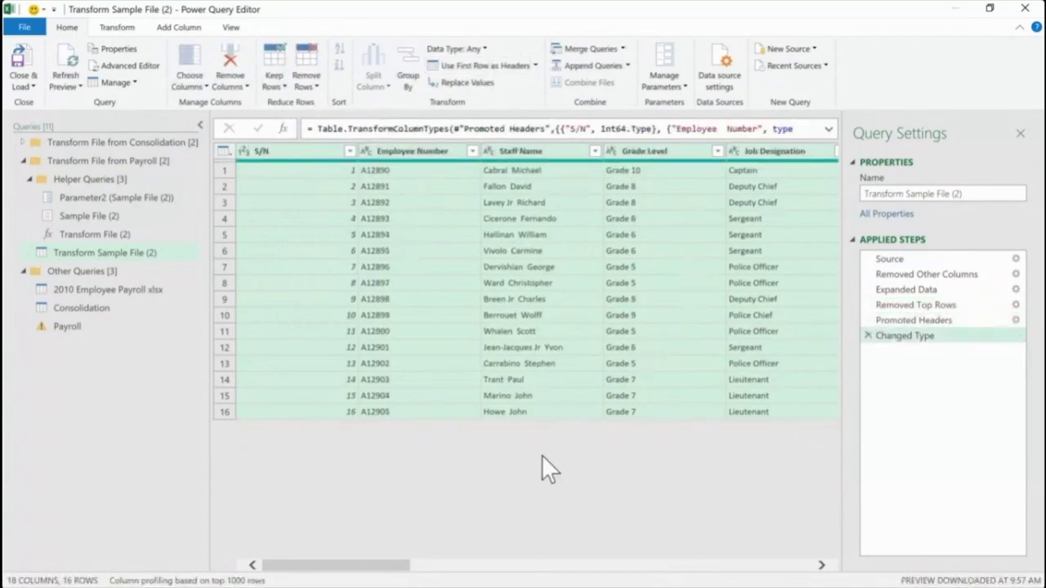
drag(389, 565, 298, 568)
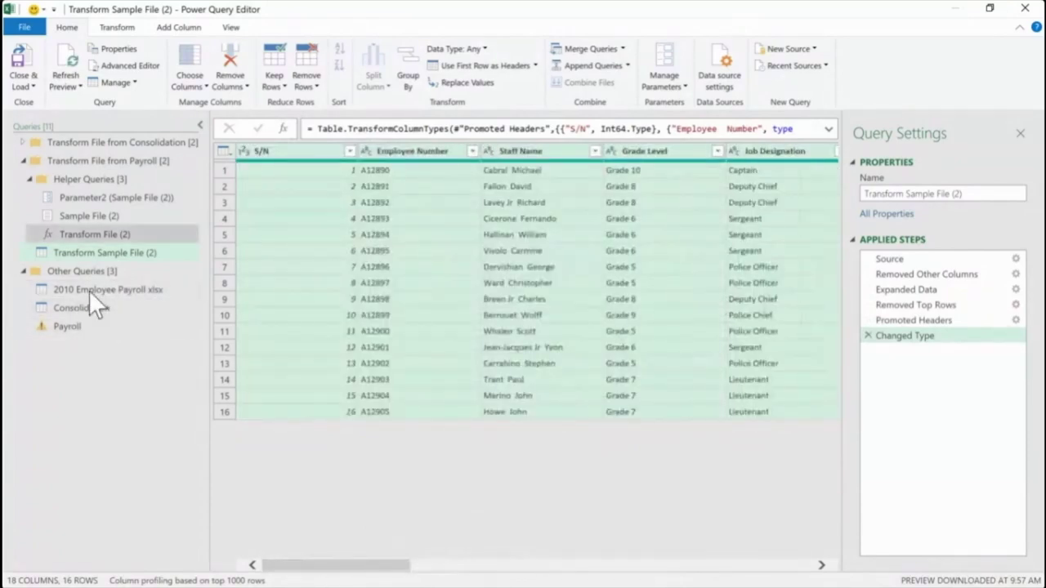
mouse_move(67, 327)
mouse_down()
mouse_move(77, 325)
mouse_move(51, 325)
mouse_up()
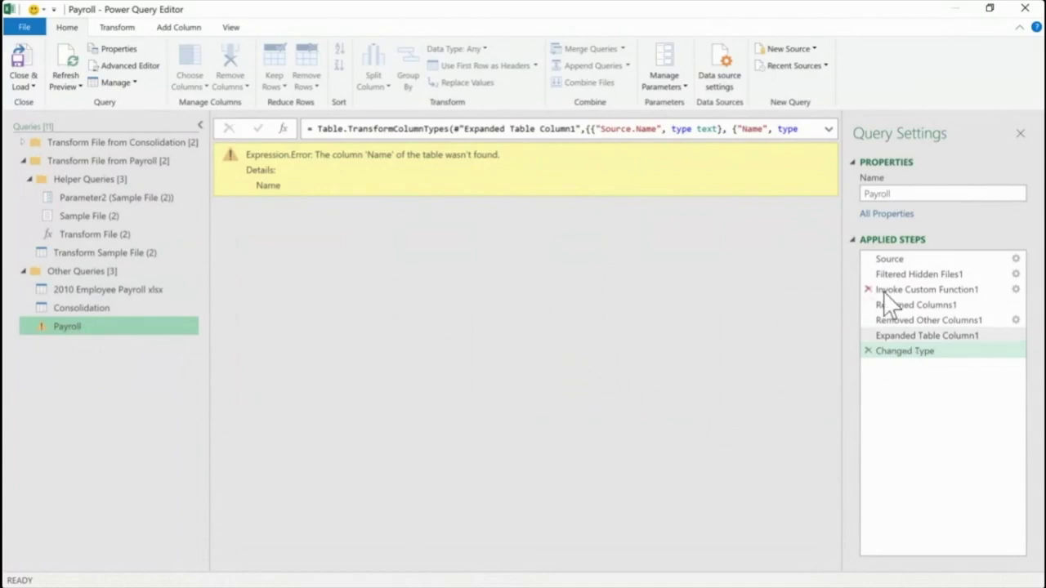
click(869, 351)
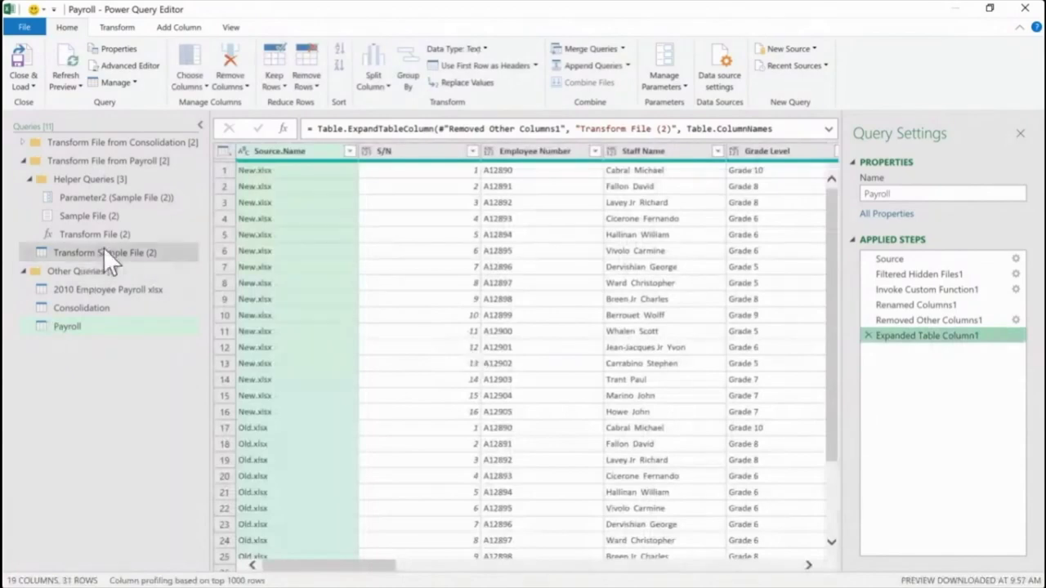
click(103, 251)
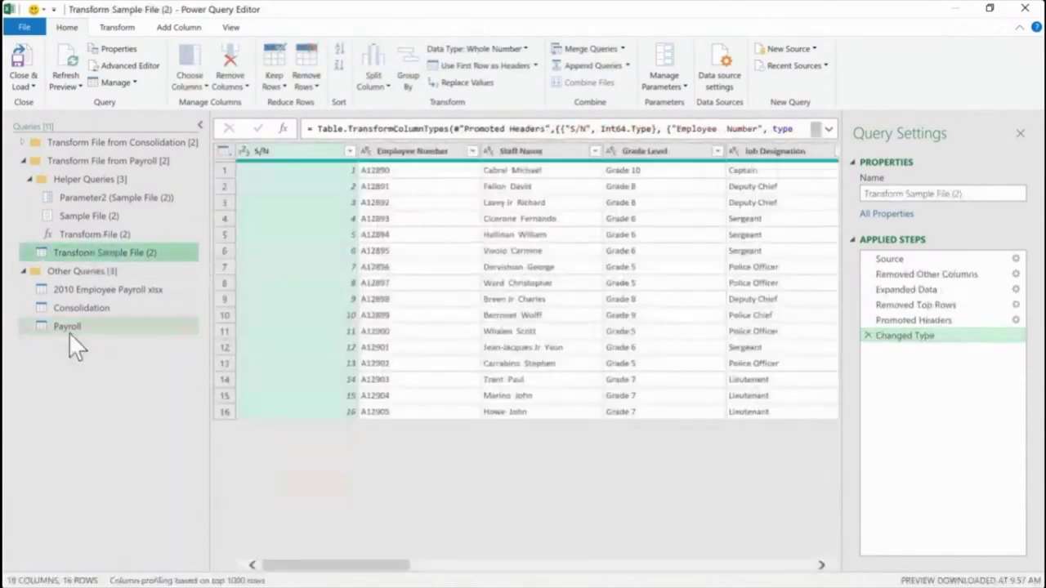
click(73, 327)
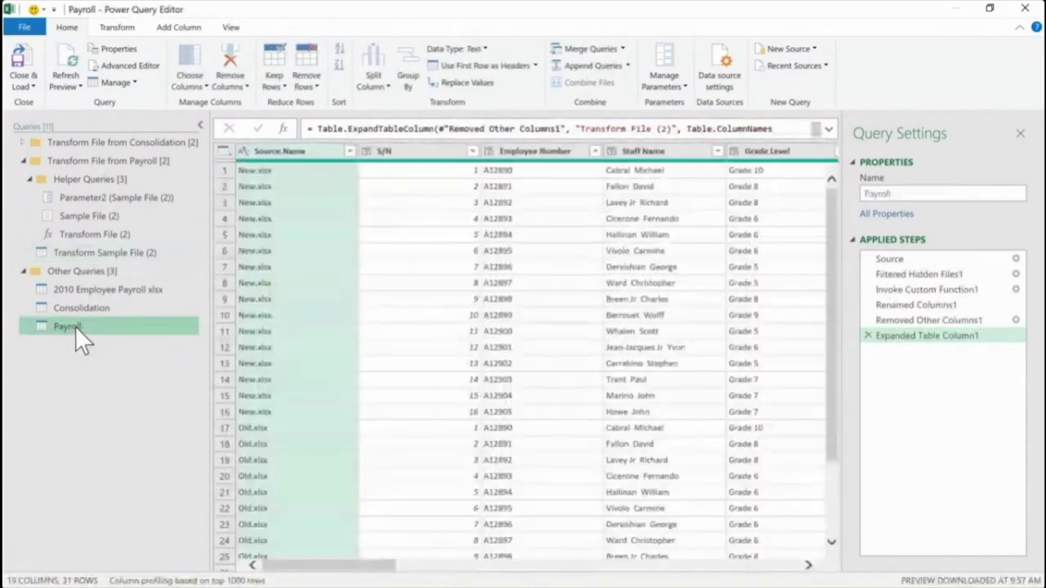
click(101, 252)
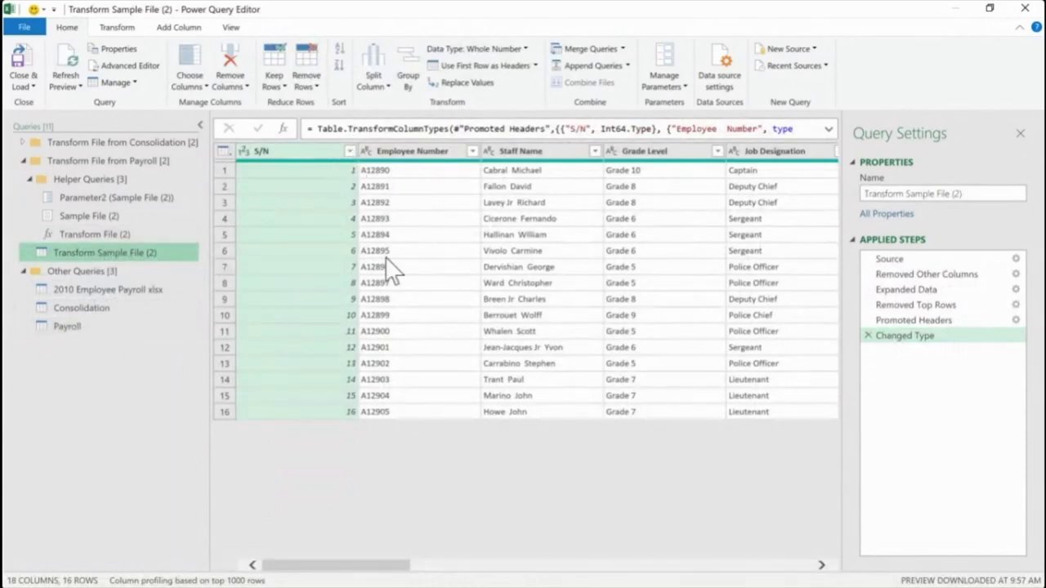
click(367, 565)
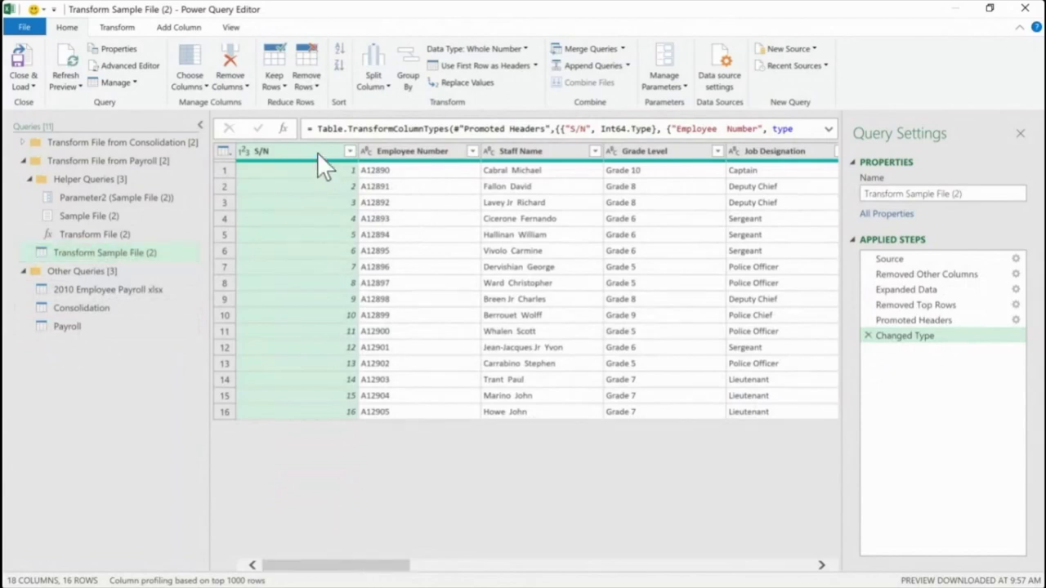
click(422, 150)
click(522, 150)
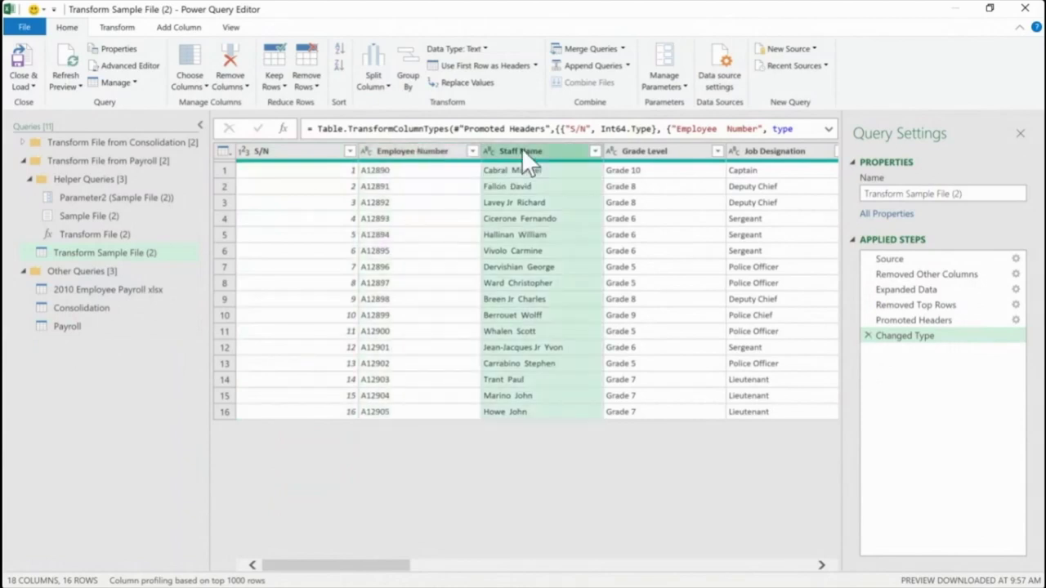
click(655, 152)
click(425, 154)
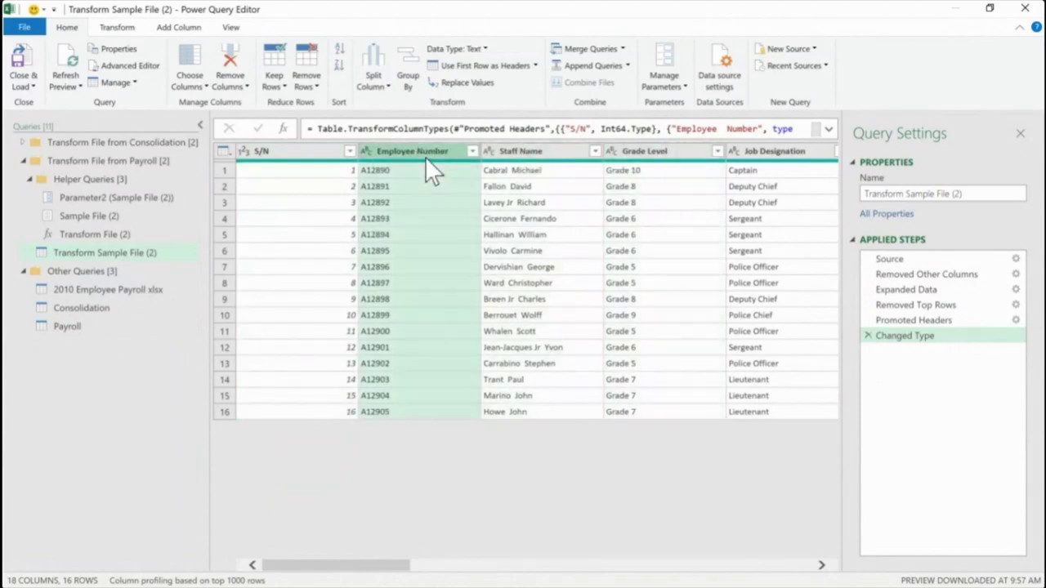
click(531, 151)
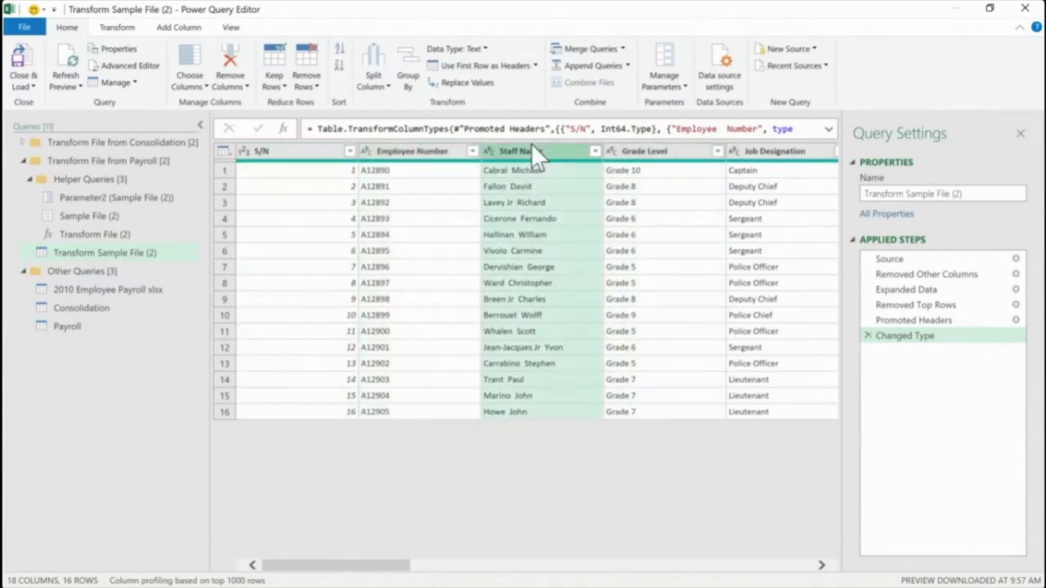
click(414, 154)
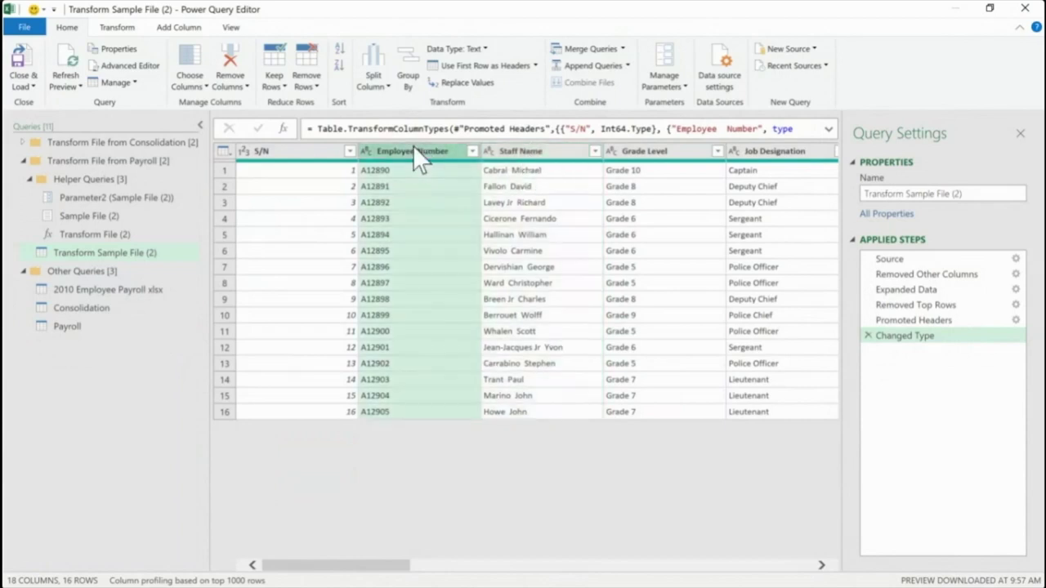
click(541, 151)
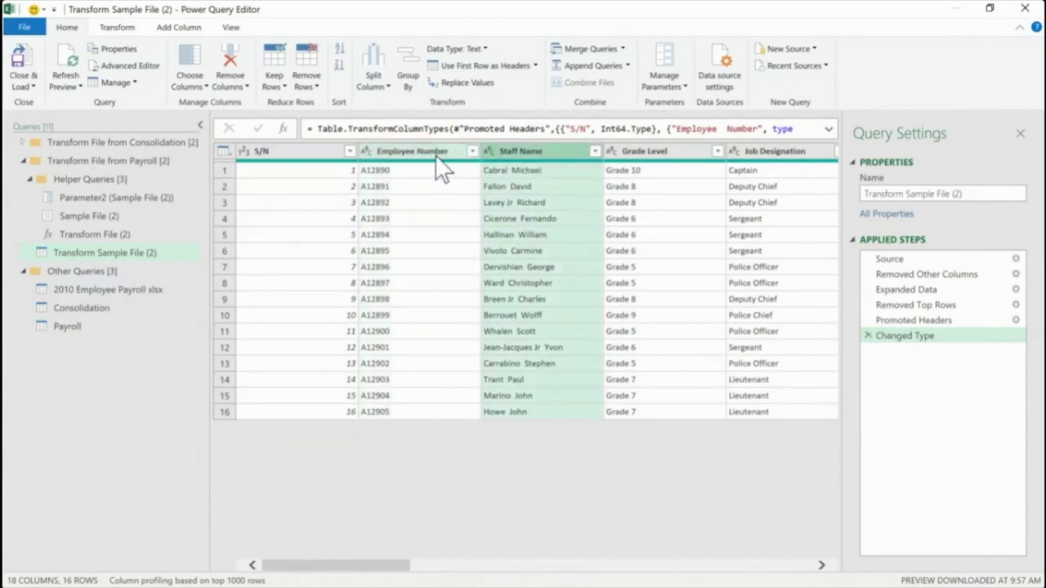
click(640, 155)
drag(363, 565, 458, 574)
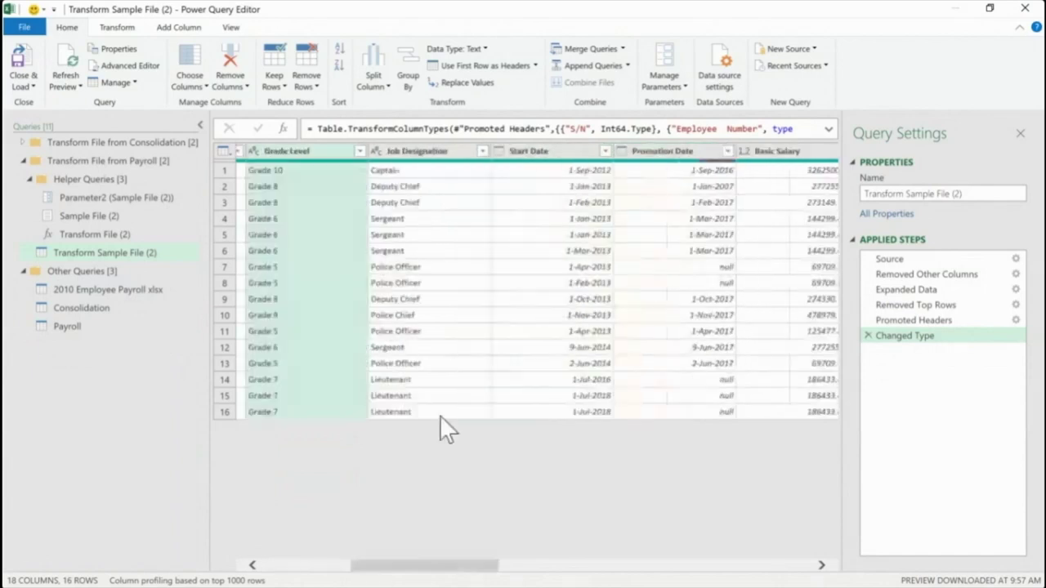
click(427, 150)
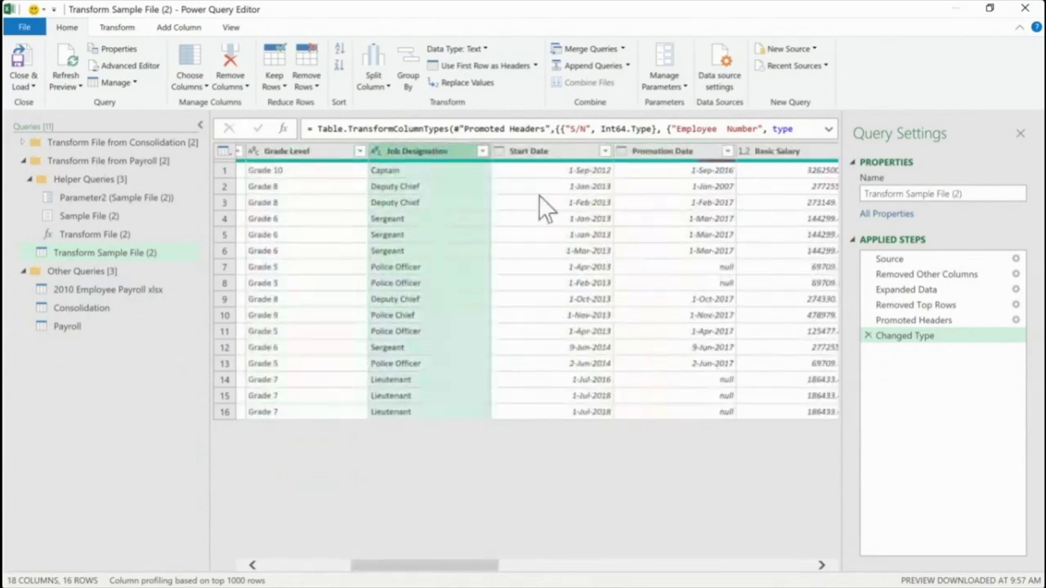
click(550, 154)
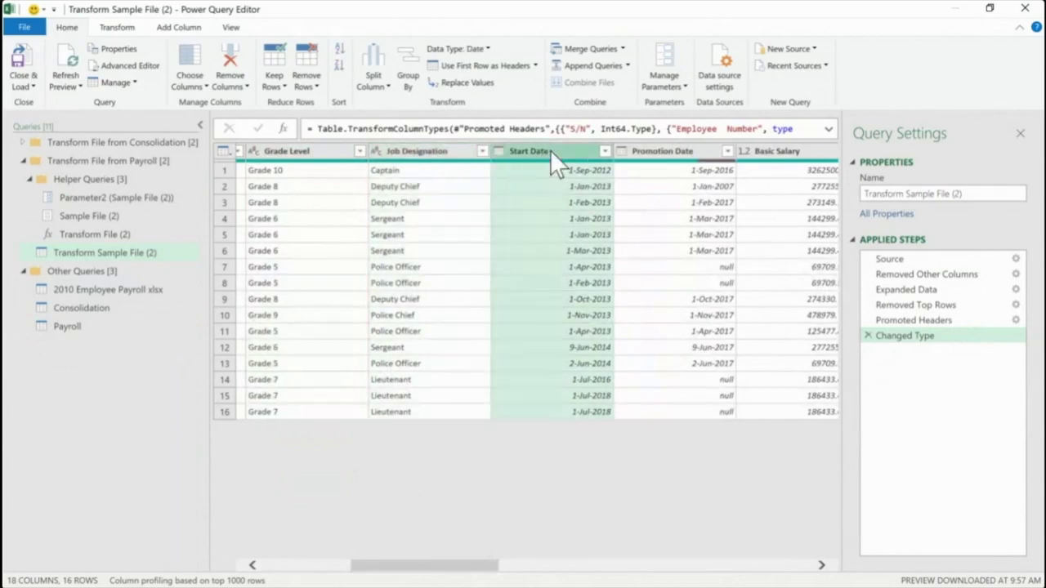
click(675, 151)
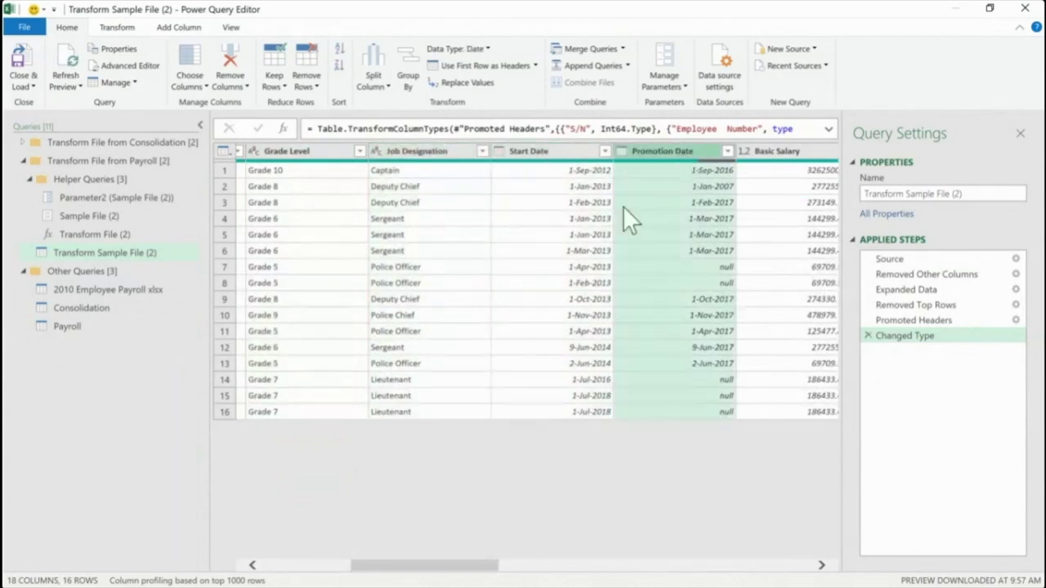
drag(460, 576, 324, 574)
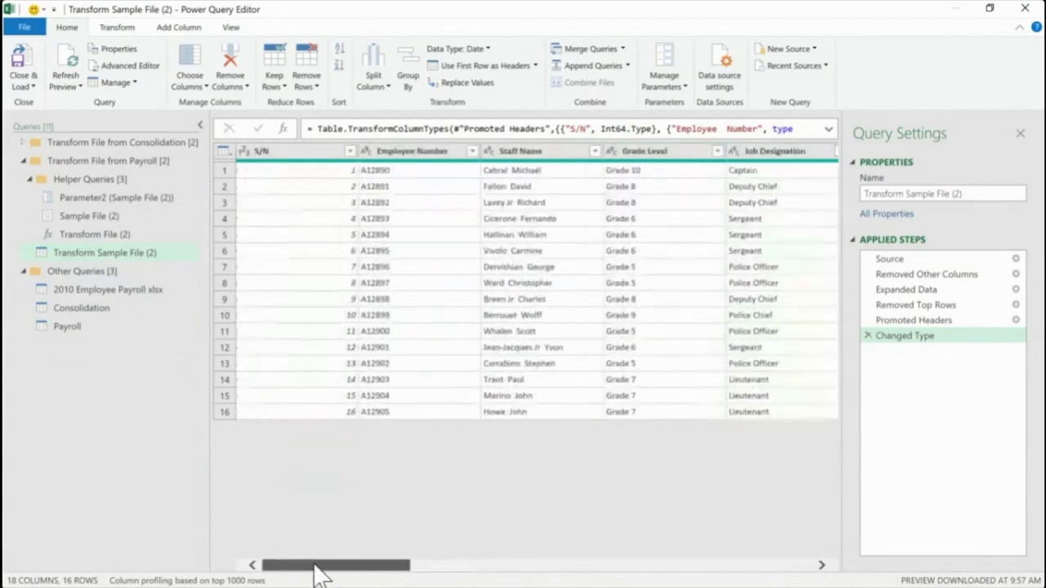
click(429, 154)
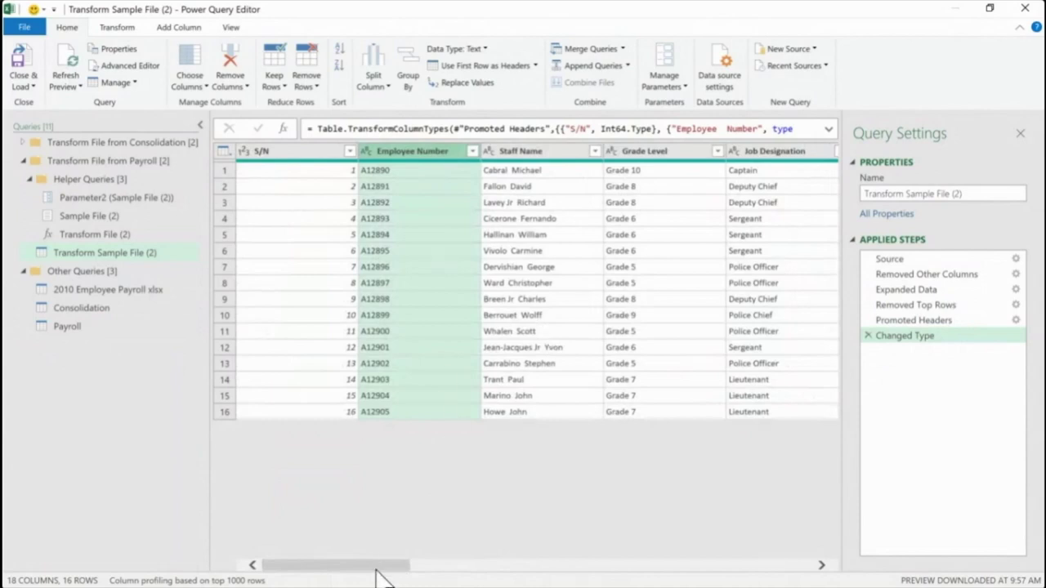
drag(385, 574, 310, 547)
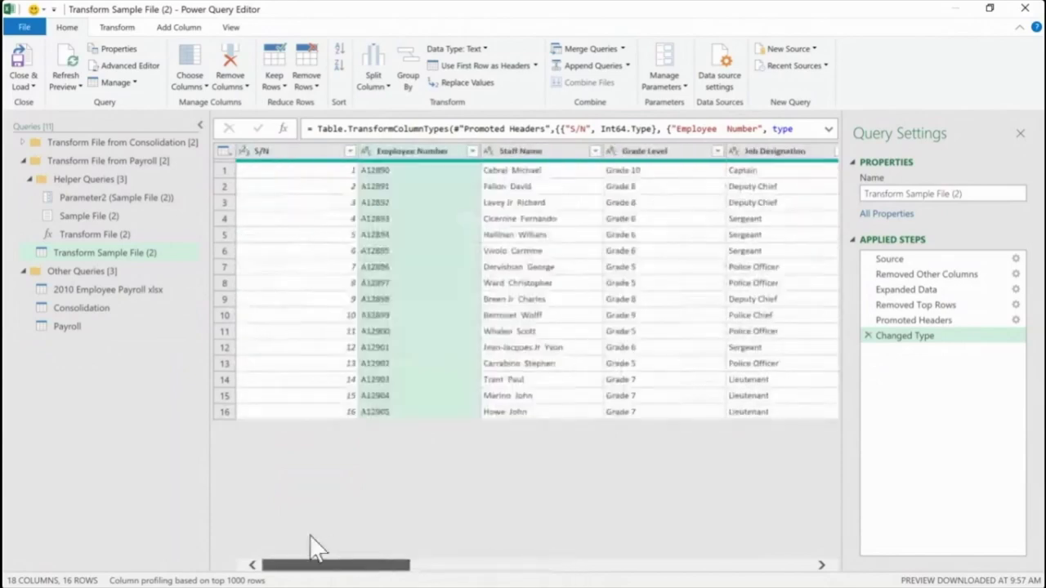
click(521, 152)
click(431, 152)
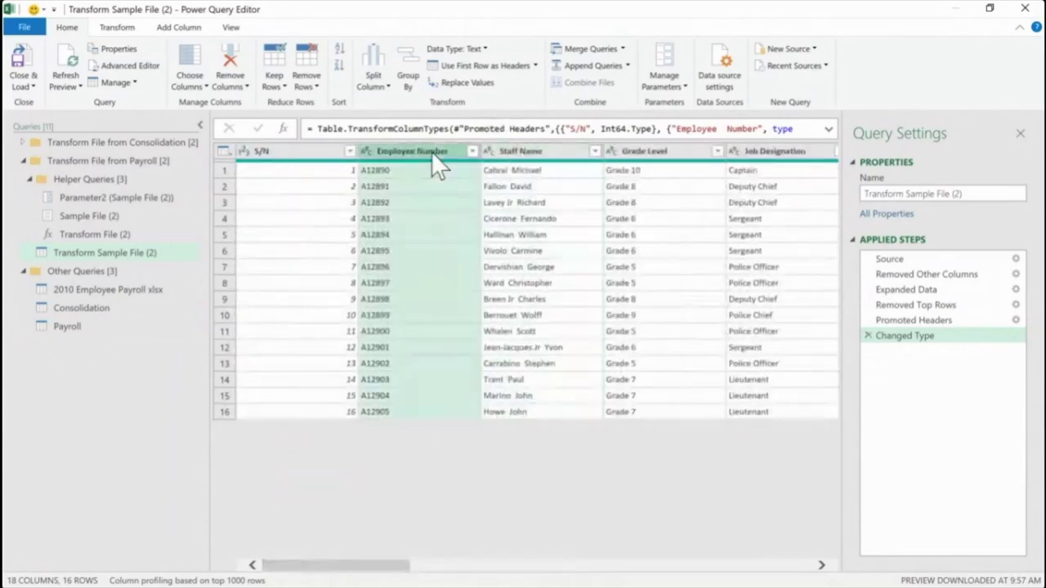
click(527, 151)
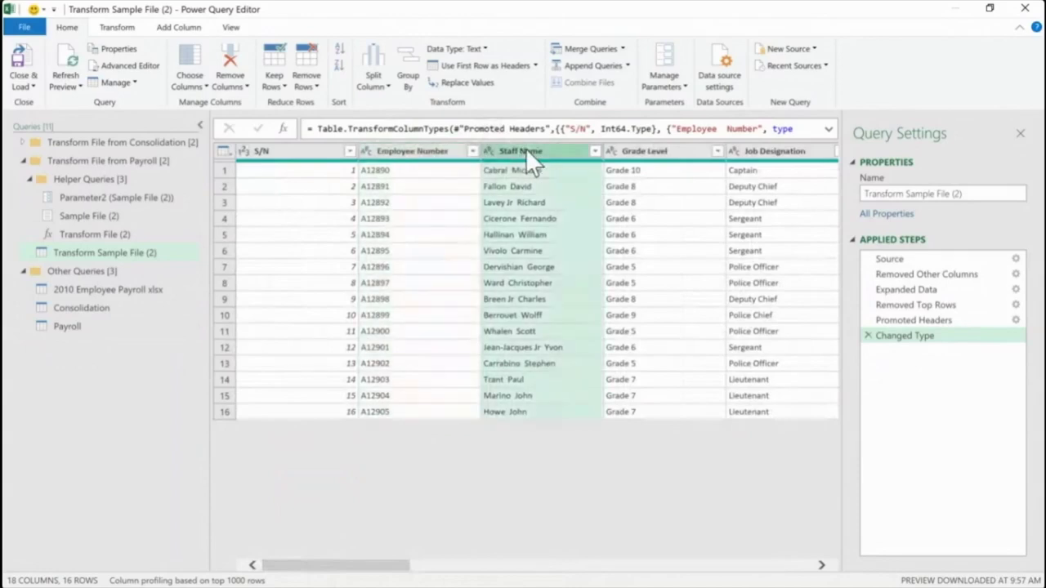
click(300, 149)
Remove the S/N column and the Grade Level through Promotion Date columns
right_click(300, 150)
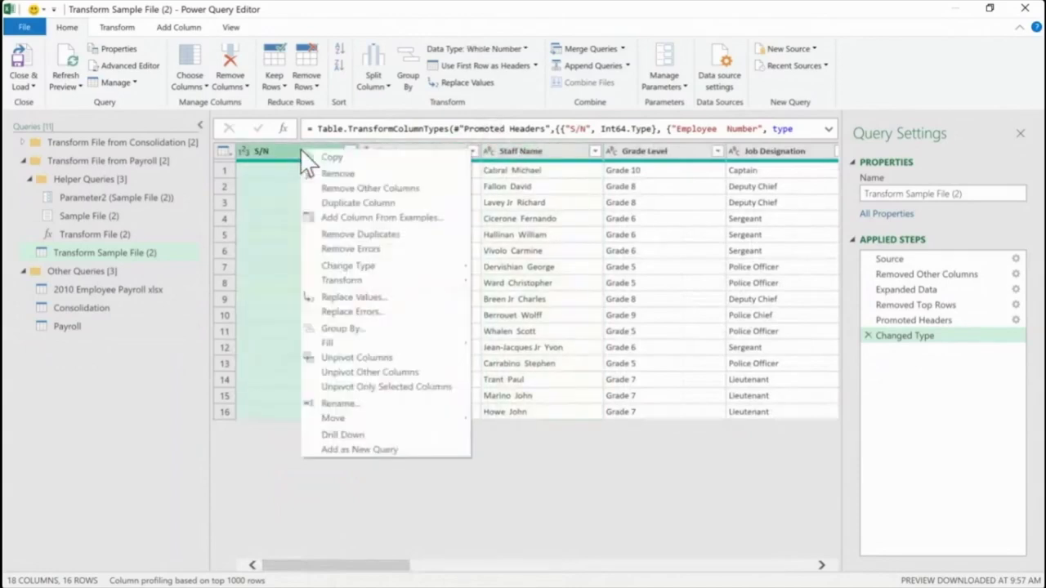
click(347, 174)
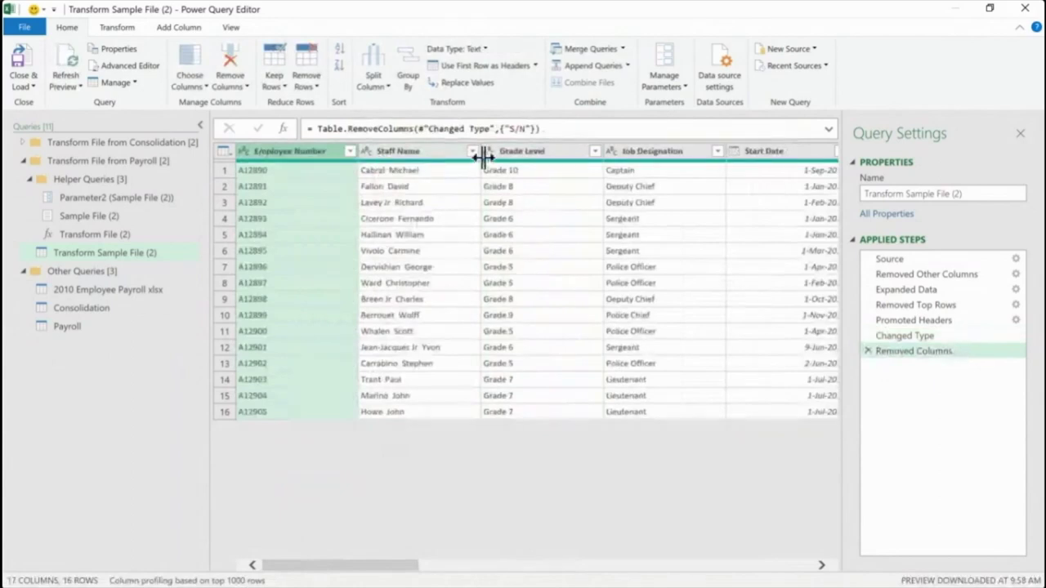
click(523, 154)
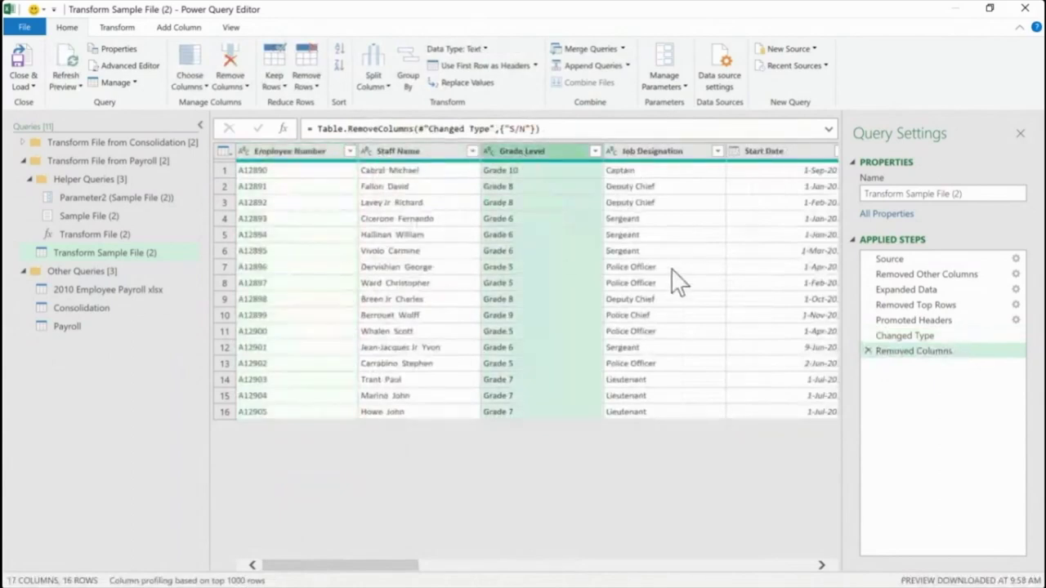
drag(392, 569, 464, 568)
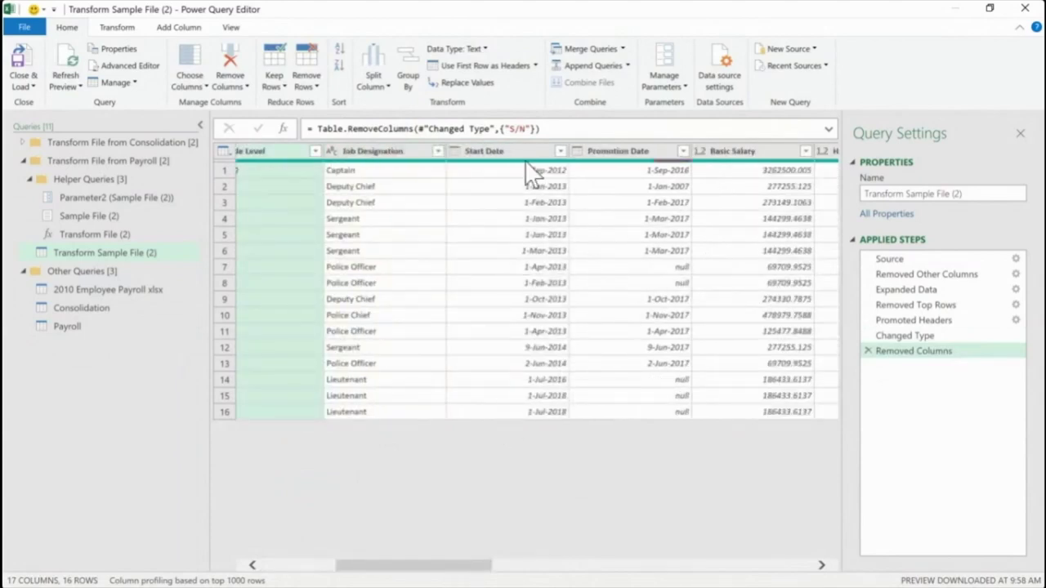
shift+click(646, 153)
right_click(645, 147)
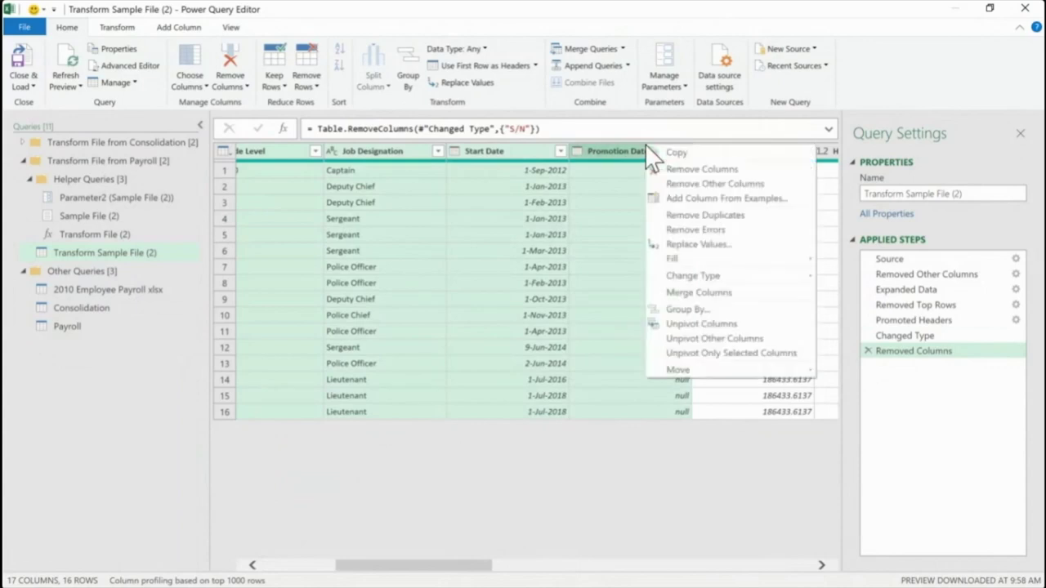
click(717, 169)
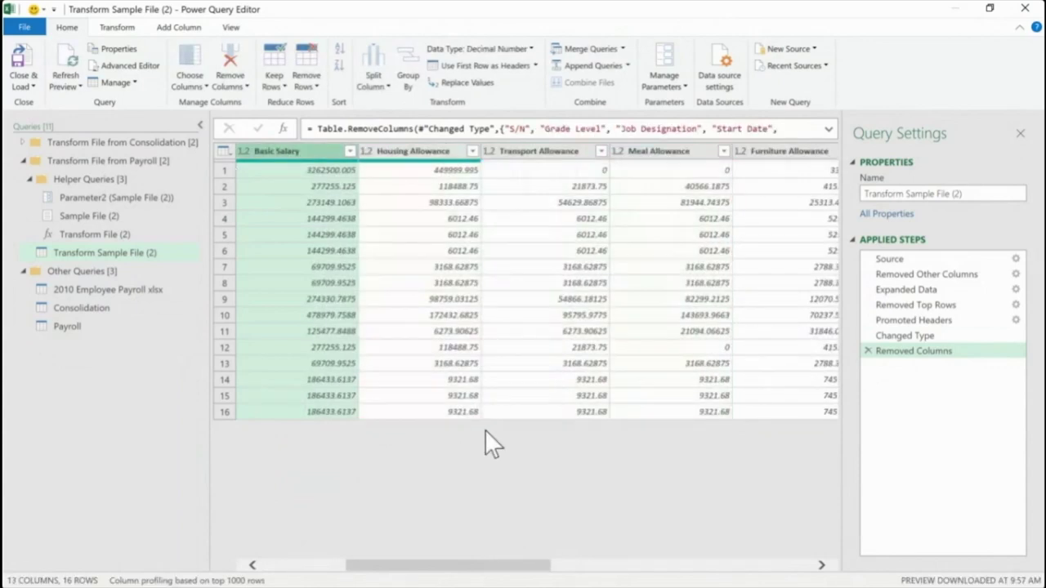
Select the Employee Number and Staff Name columns together
click(293, 565)
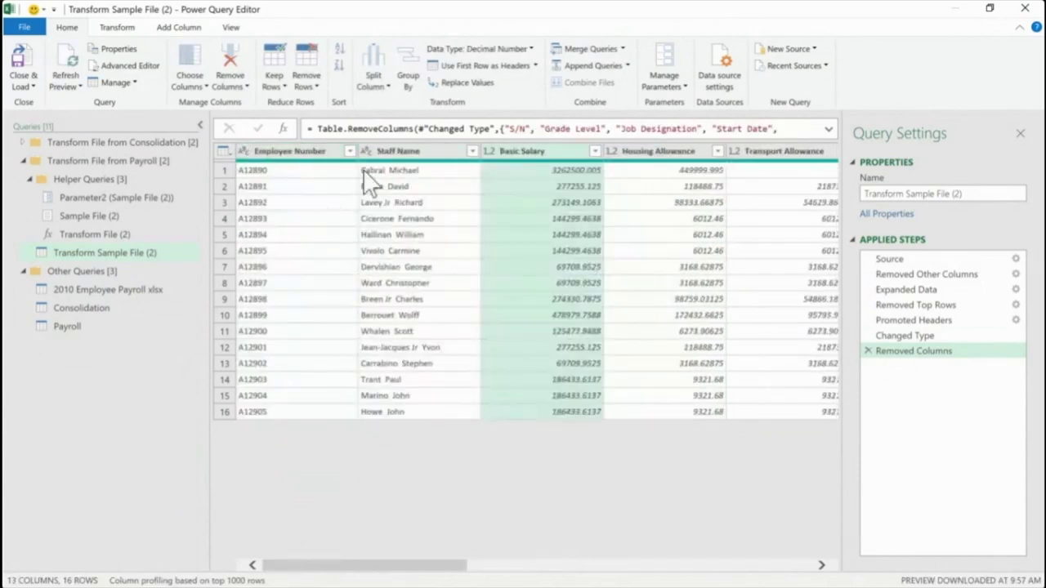
click(311, 149)
click(406, 150)
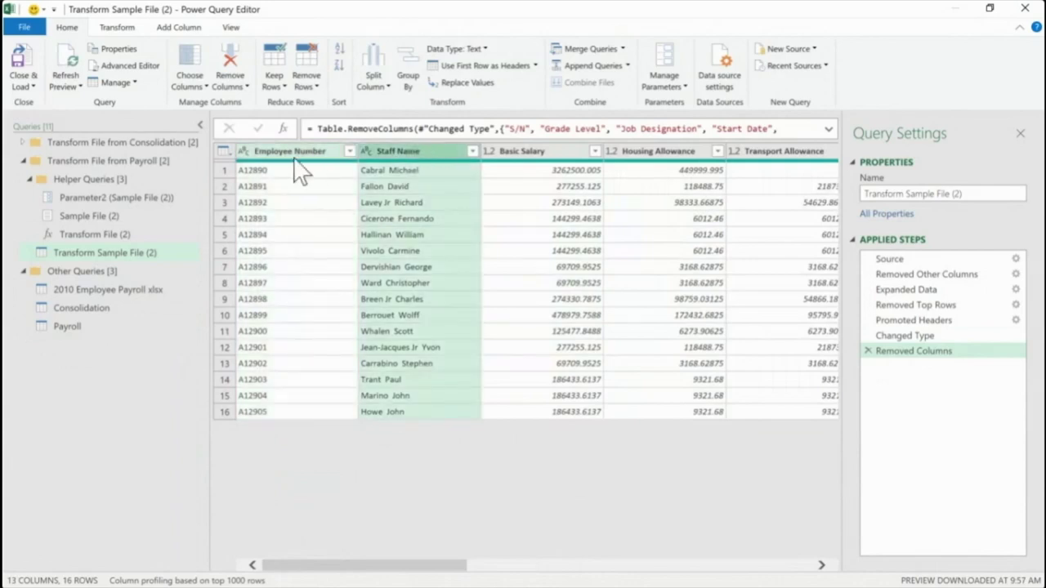
click(290, 152)
ctrl+click(410, 147)
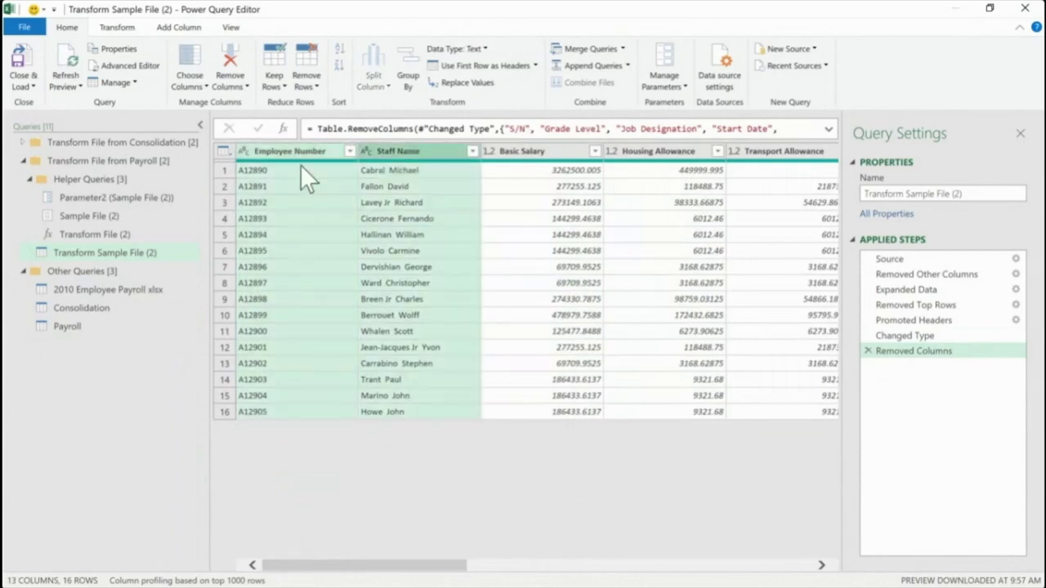
click(277, 149)
ctrl+click(409, 150)
Unpivot all other pay columns into Attribute and Value rows, keeping Employee Number and Staff Name
right_click(410, 148)
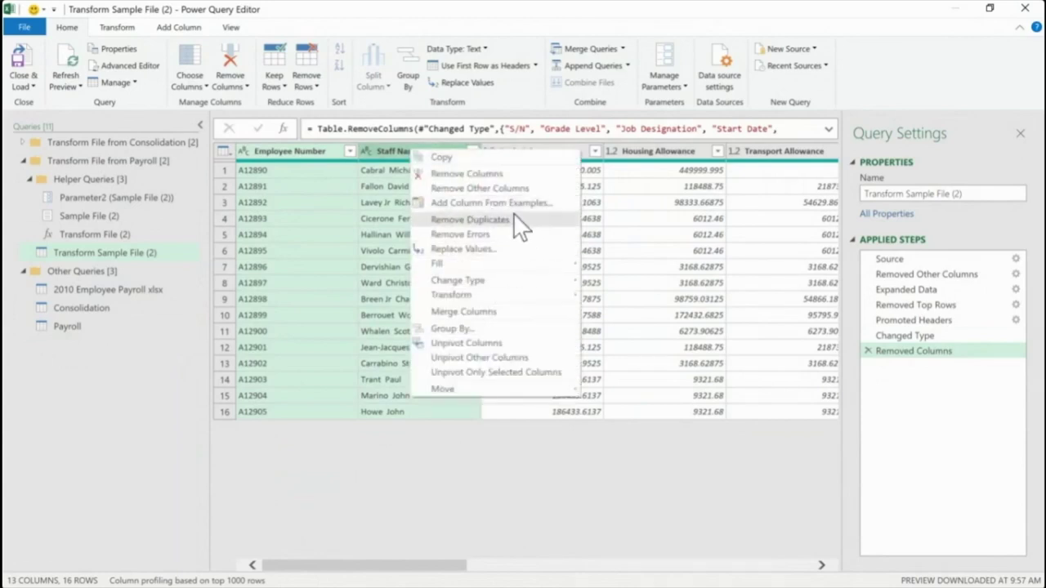
click(496, 359)
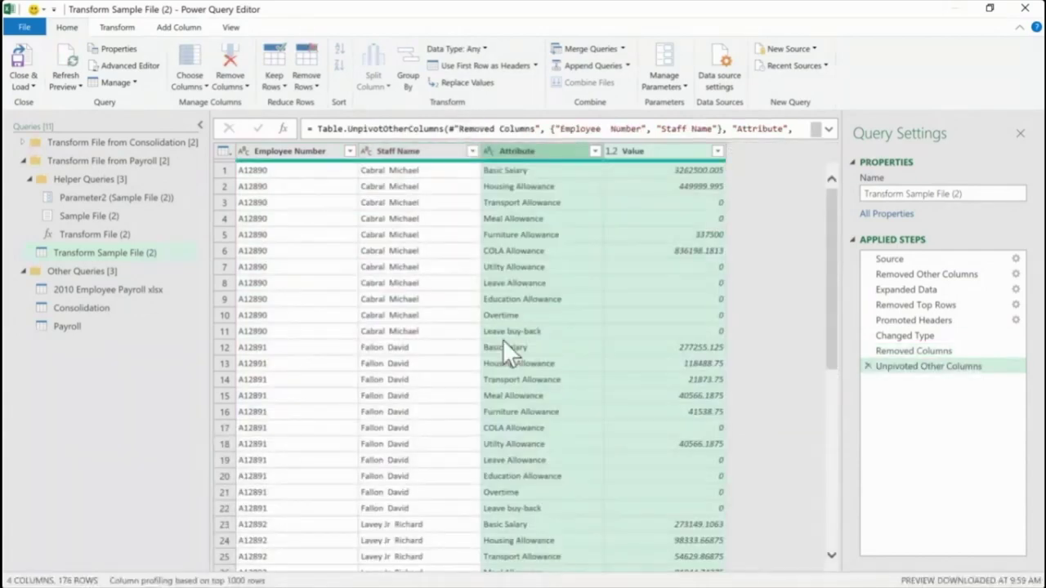
click(297, 150)
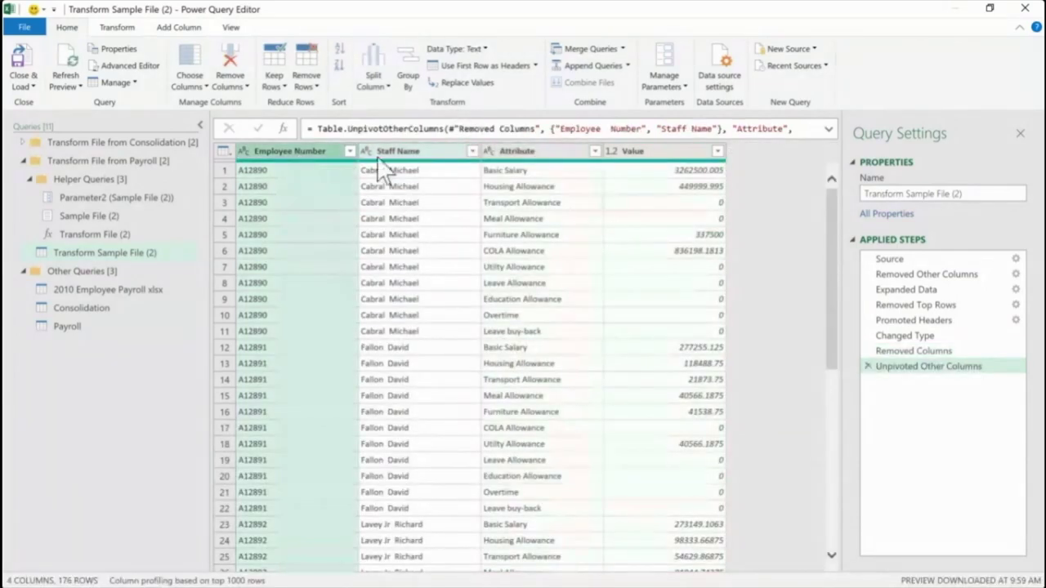
click(401, 156)
click(515, 154)
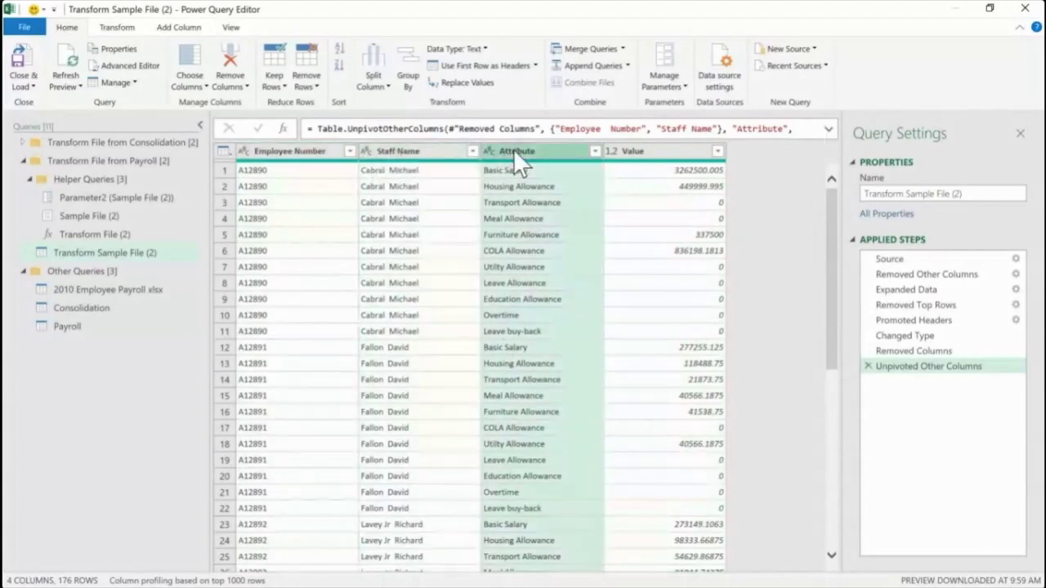
click(641, 153)
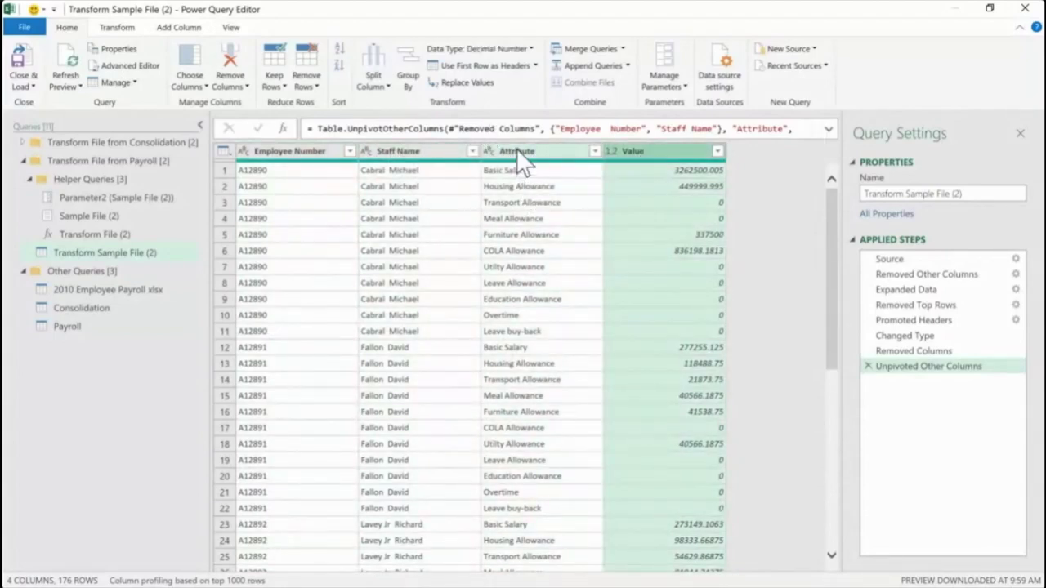
Rename the Attribute column to Pay Line Item
click(523, 155)
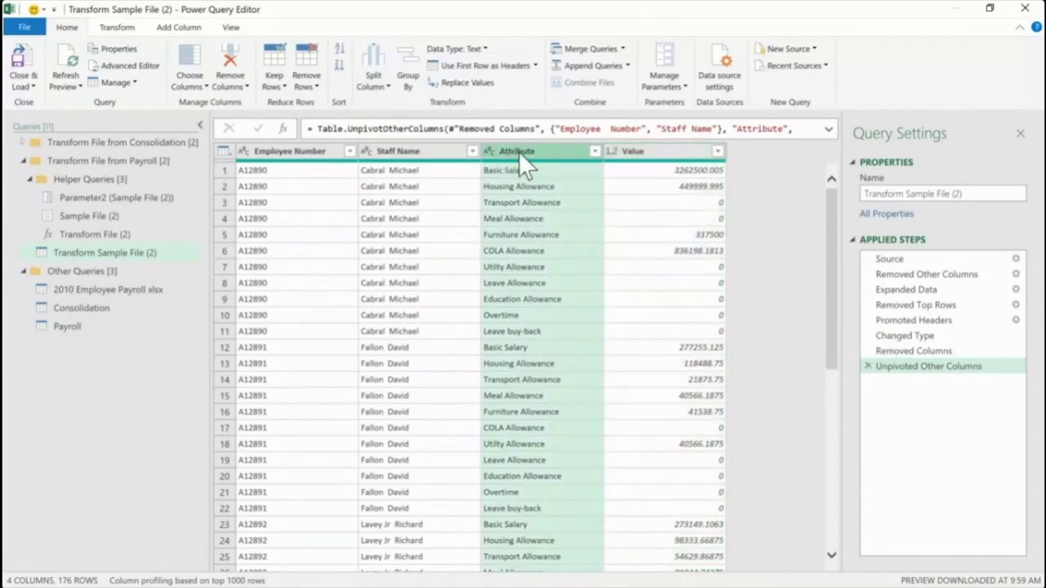
double_click(520, 153)
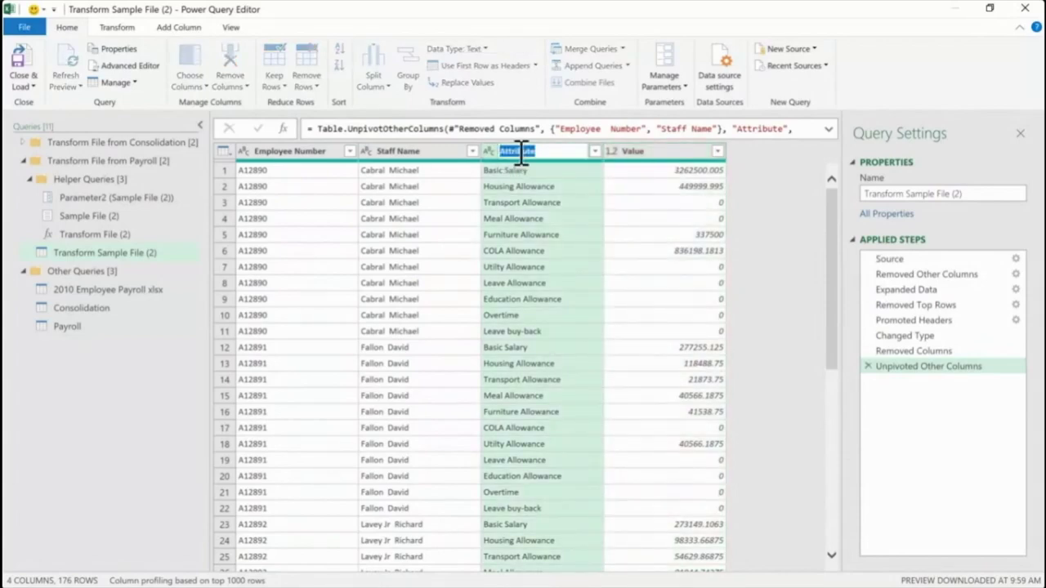
text(Pay Line Item)
key(Return)
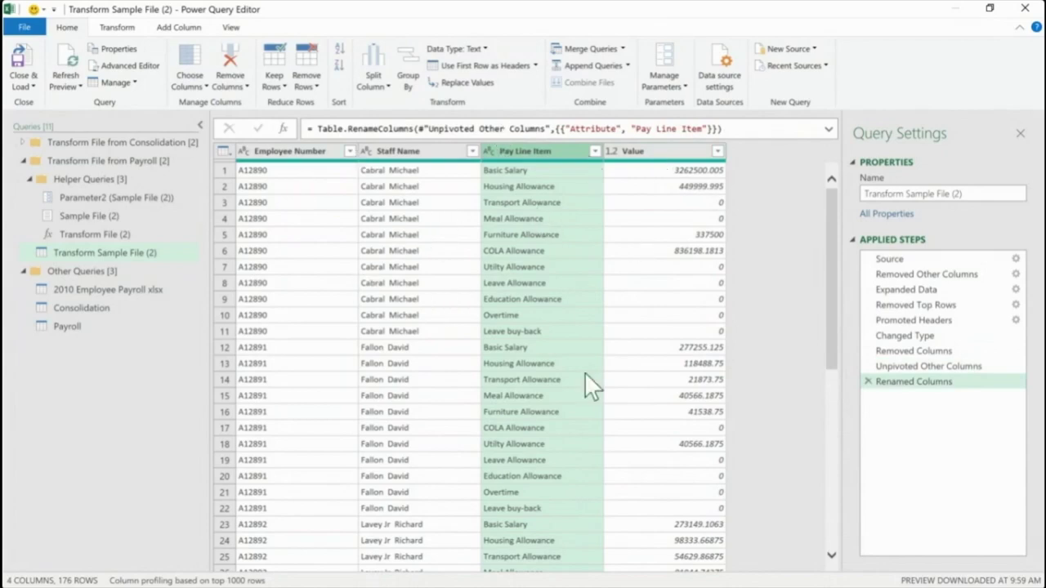
Review the Employee Number, Staff Name, Pay Line Item and Value data types, then go to Payroll
click(309, 155)
click(415, 156)
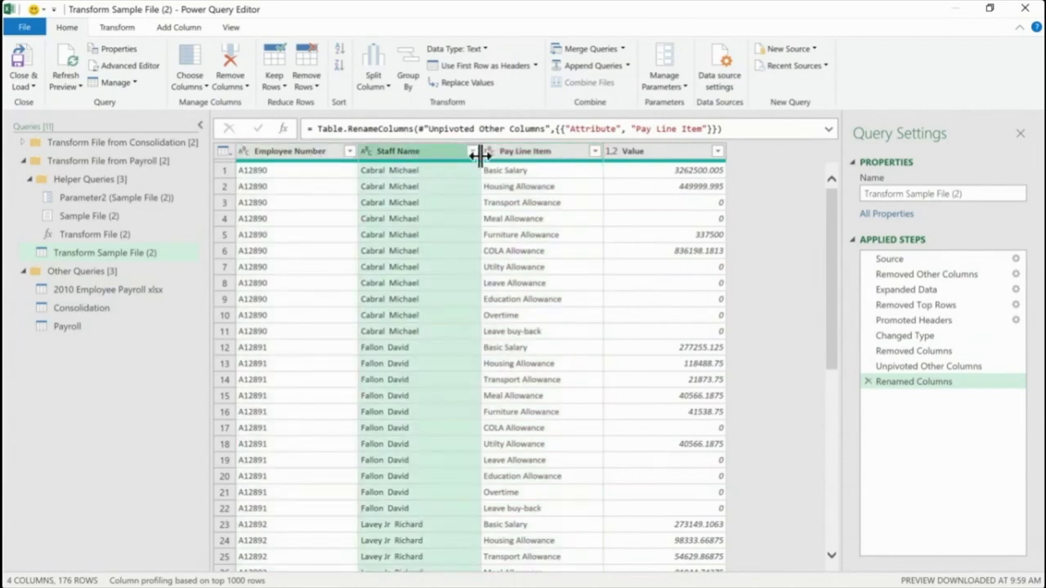
click(531, 153)
click(669, 154)
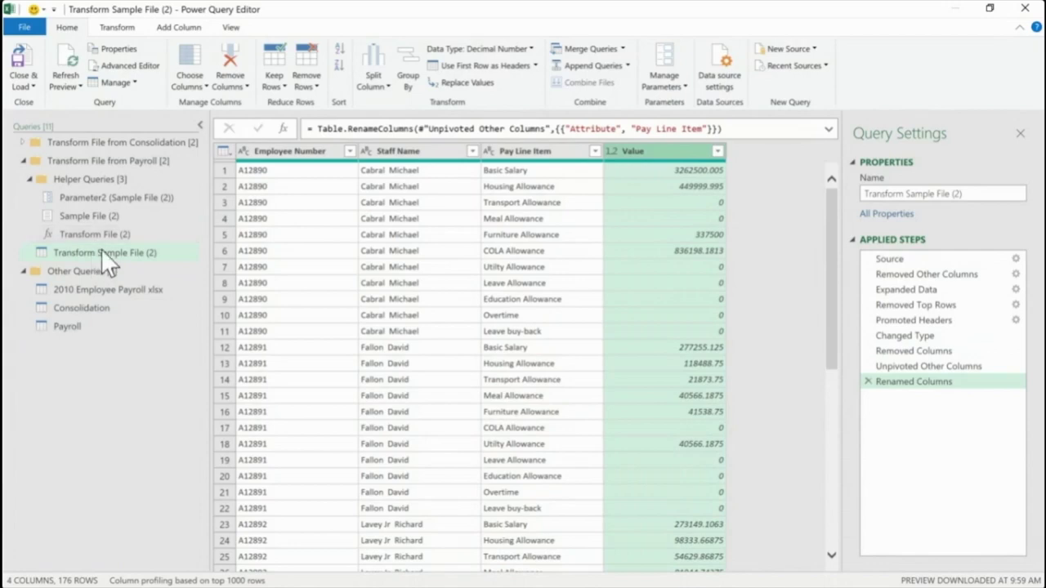
click(78, 330)
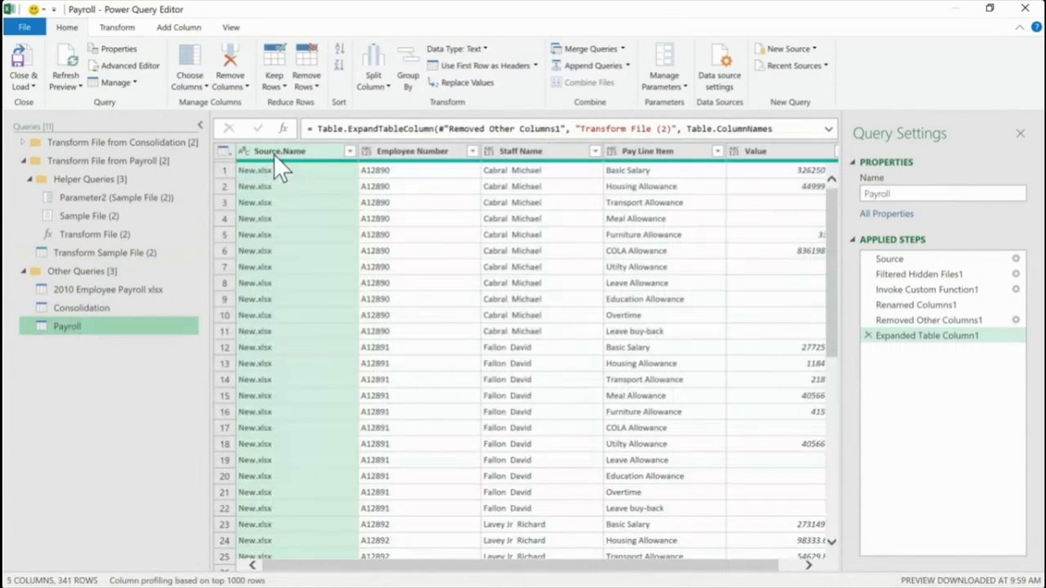
Review Payroll's Source.Name, Employee Number, Staff Name, Pay Line Item and Value columns, briefly revisiting Transform Sample File (2)
click(406, 153)
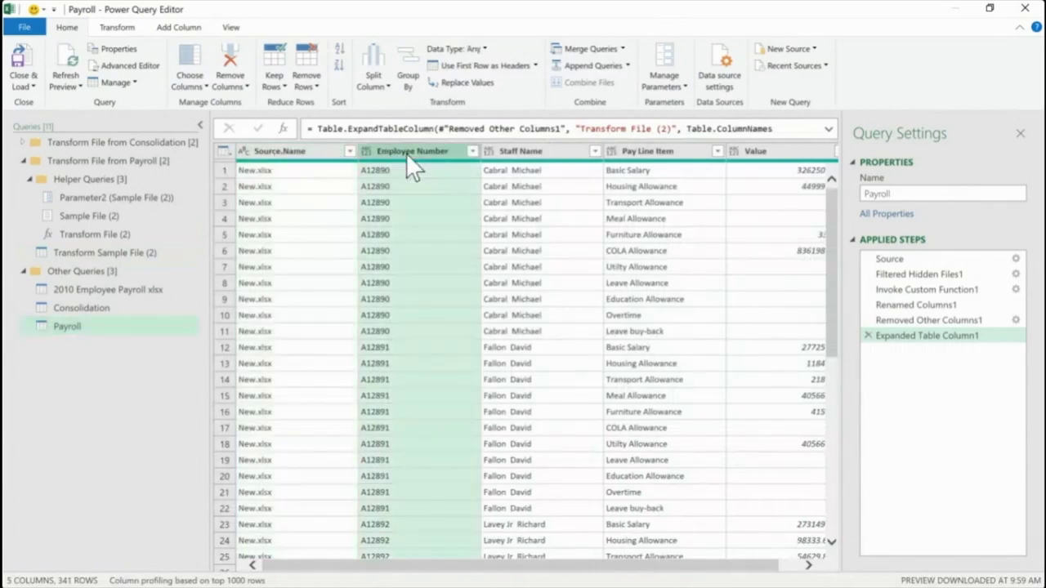
click(298, 154)
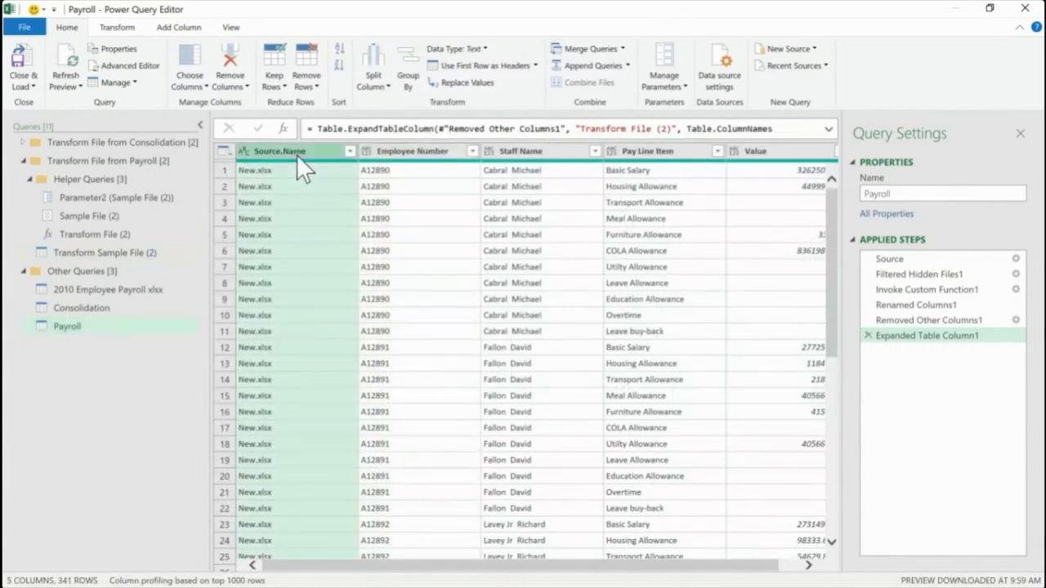
click(428, 150)
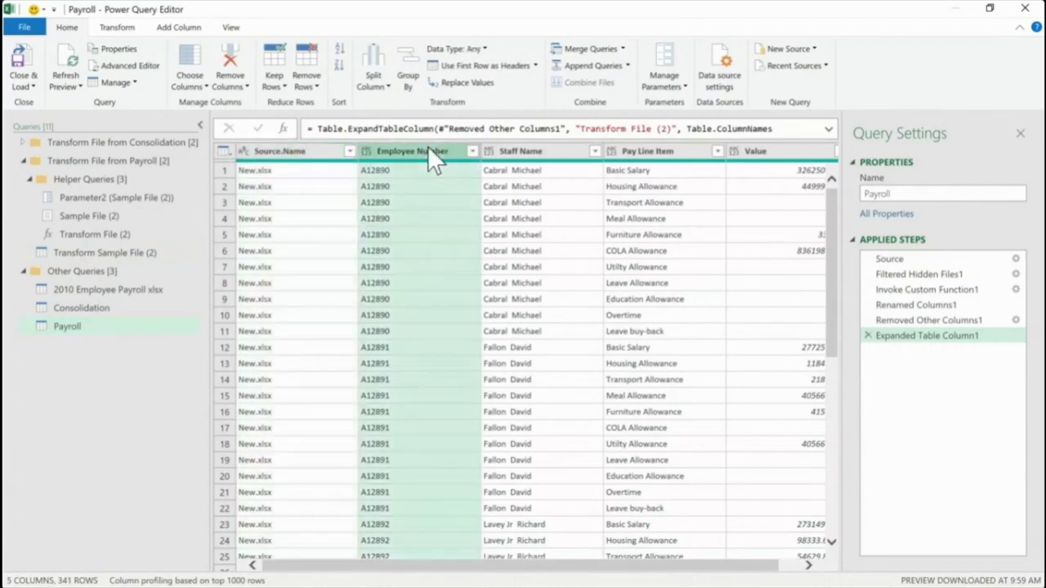
click(527, 153)
click(666, 152)
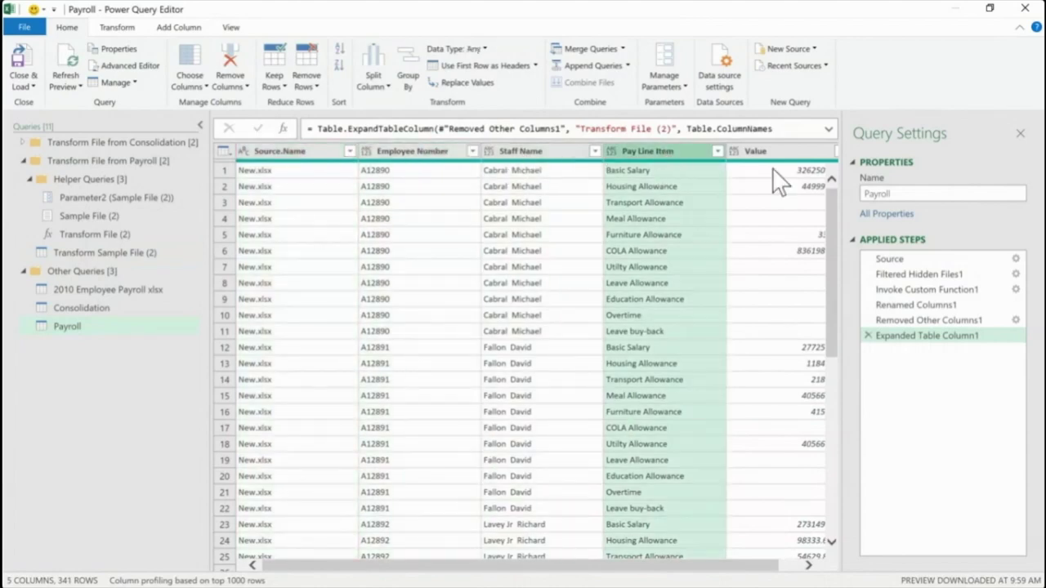
click(792, 149)
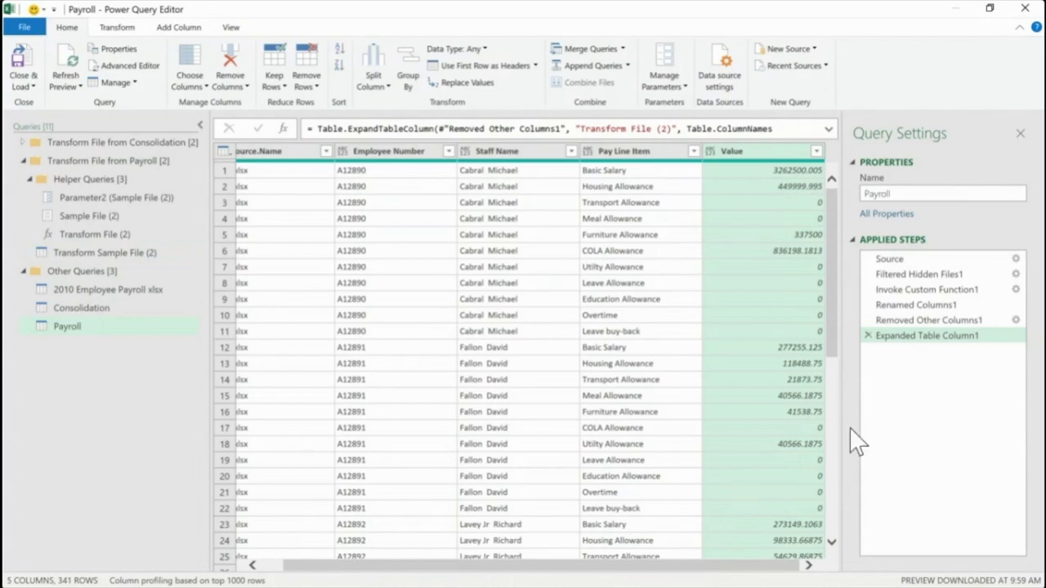
click(269, 565)
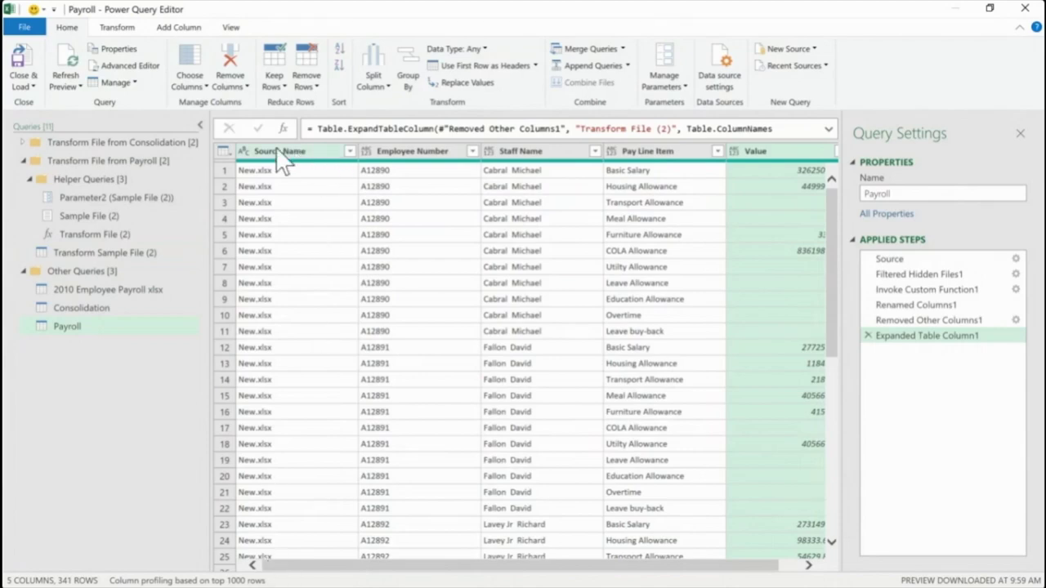
click(107, 249)
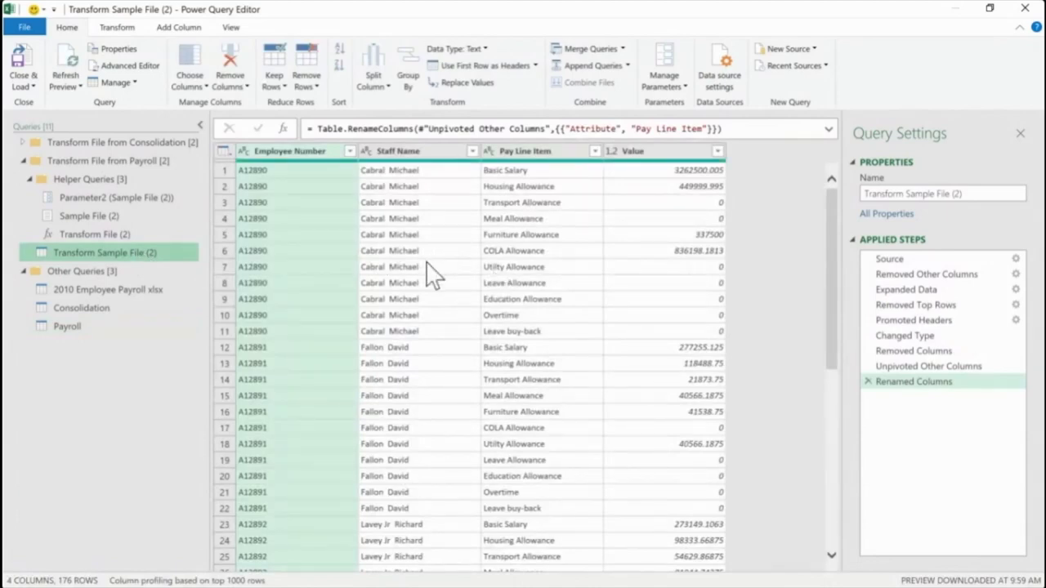
click(64, 329)
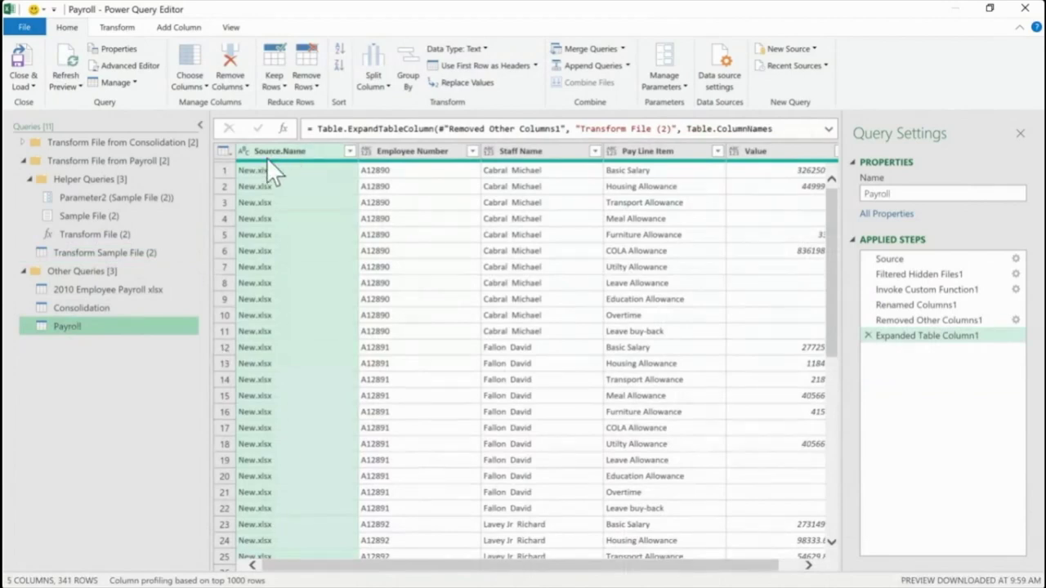
Rename the Source.Name column to Source Files
click(349, 152)
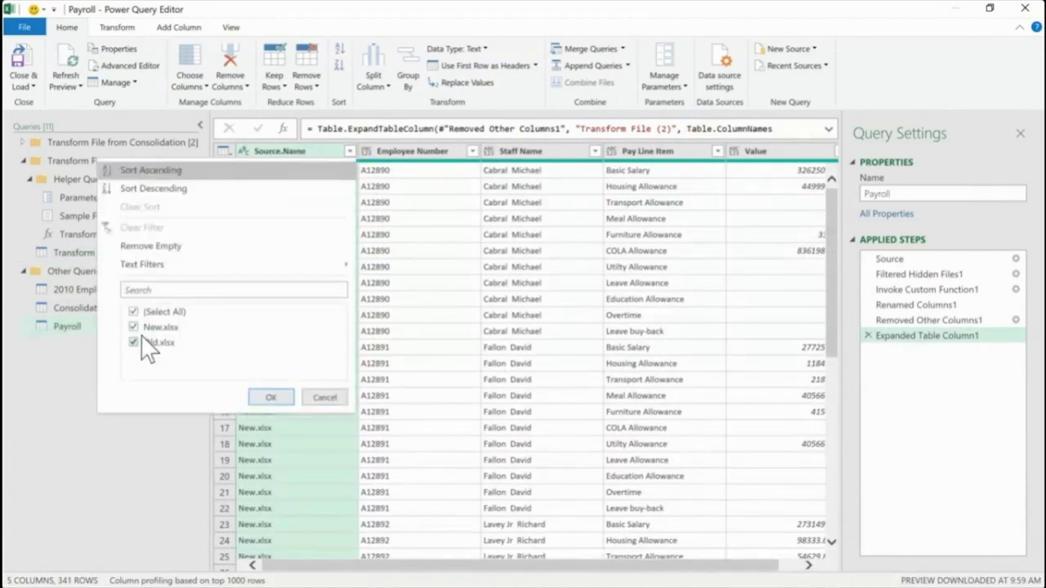
click(335, 397)
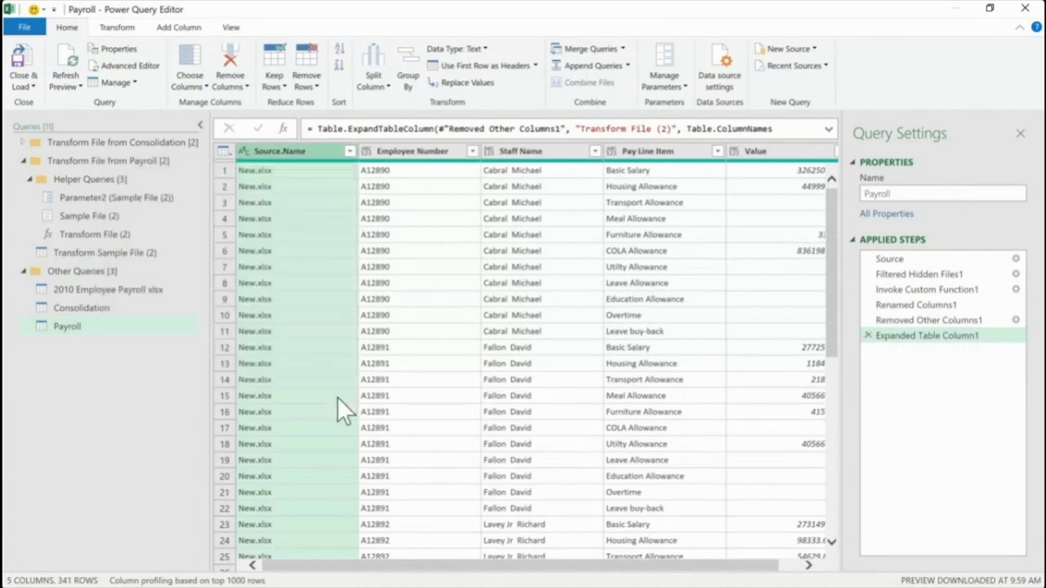
double_click(291, 150)
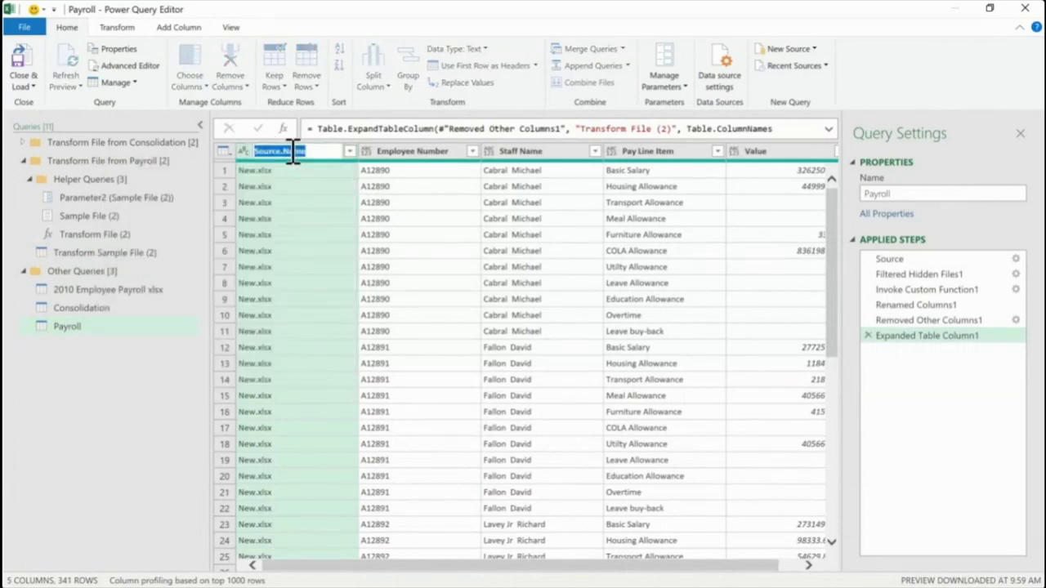
key(BackSpace)
text(Source File)
key(Return)
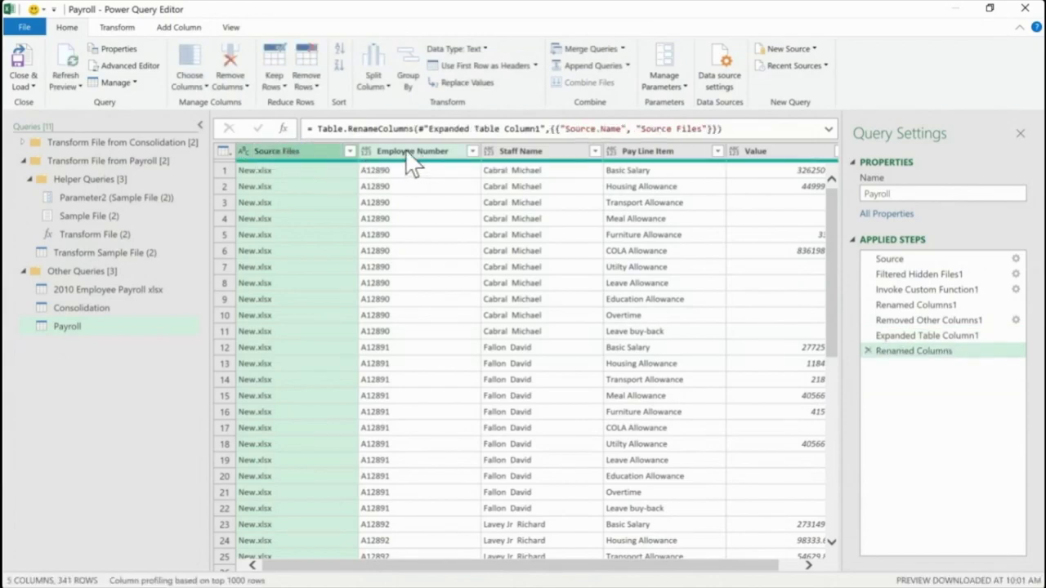
Select all columns and apply Detect Data Type to them
click(411, 156)
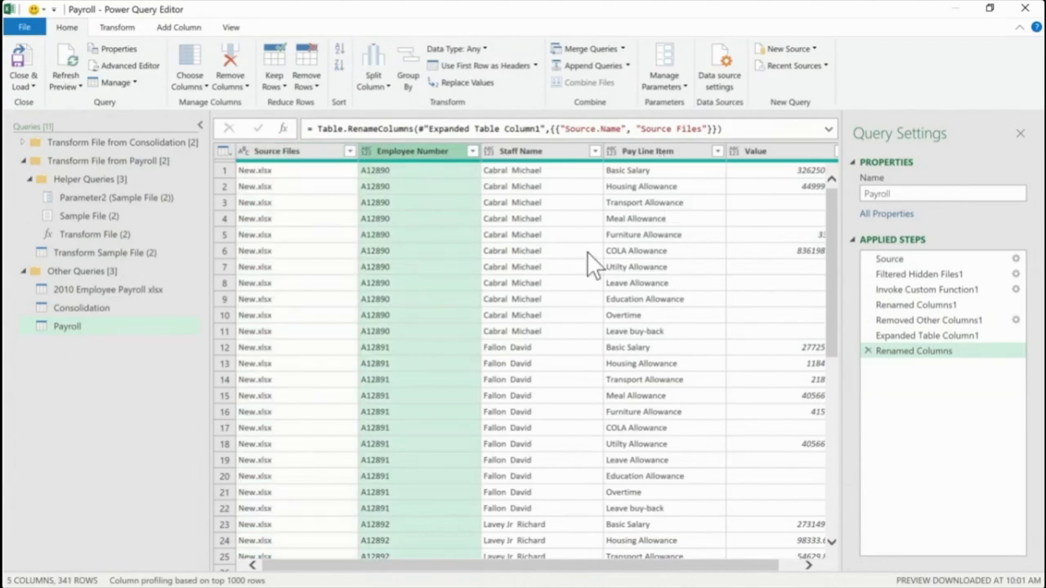
click(290, 154)
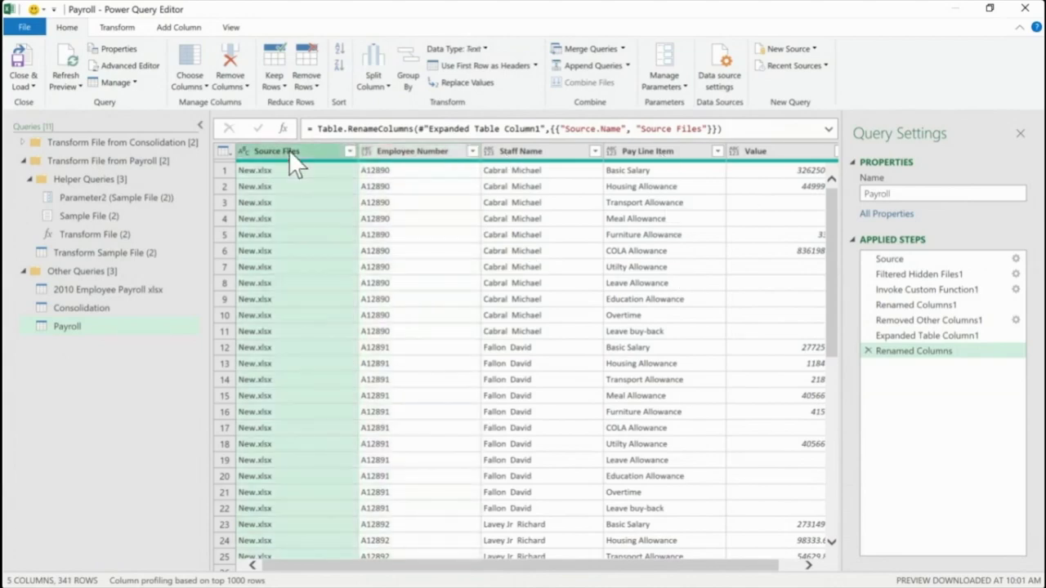
key(ctrl+a)
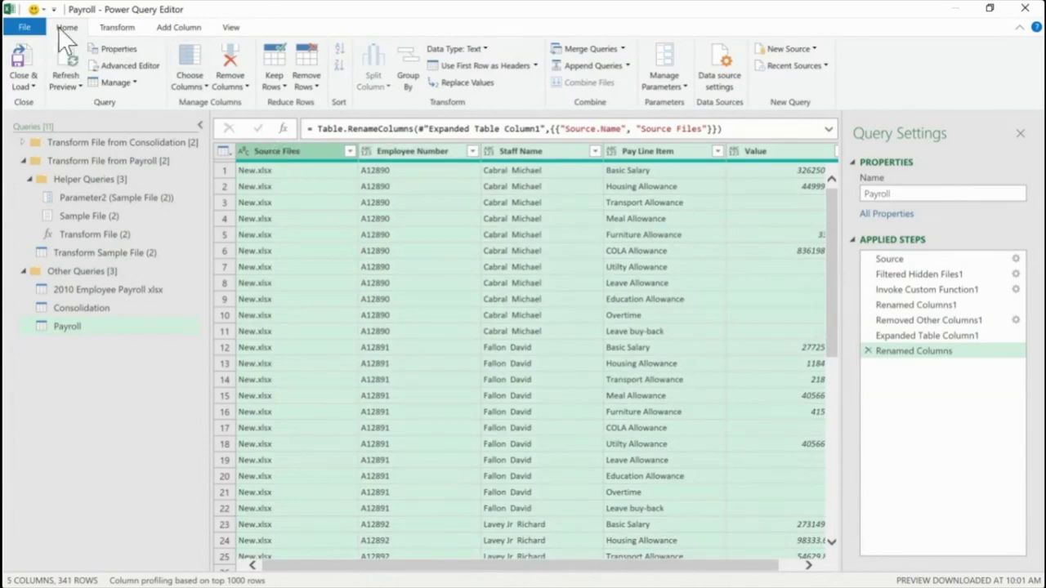
click(116, 27)
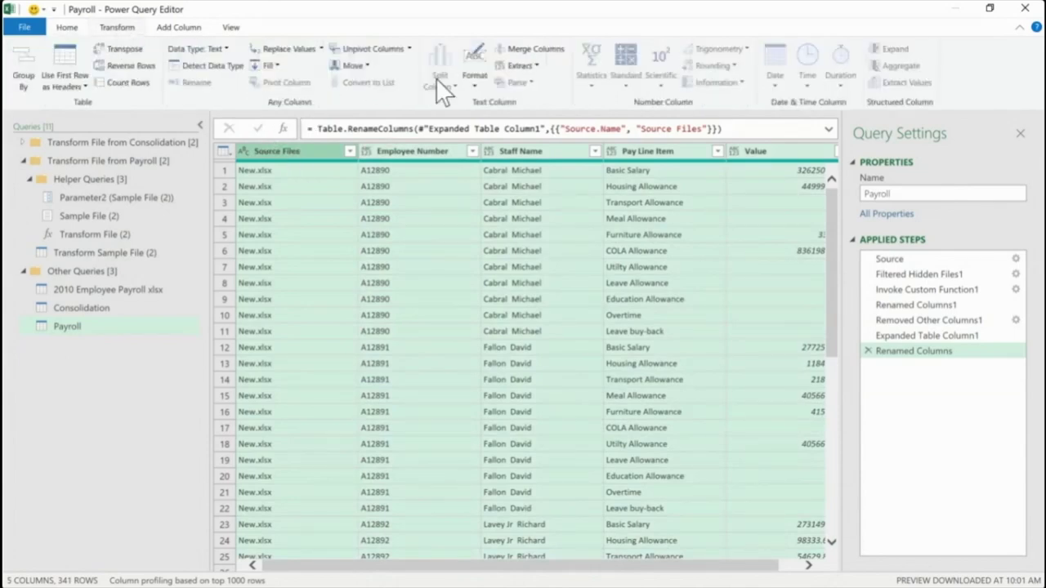
click(215, 66)
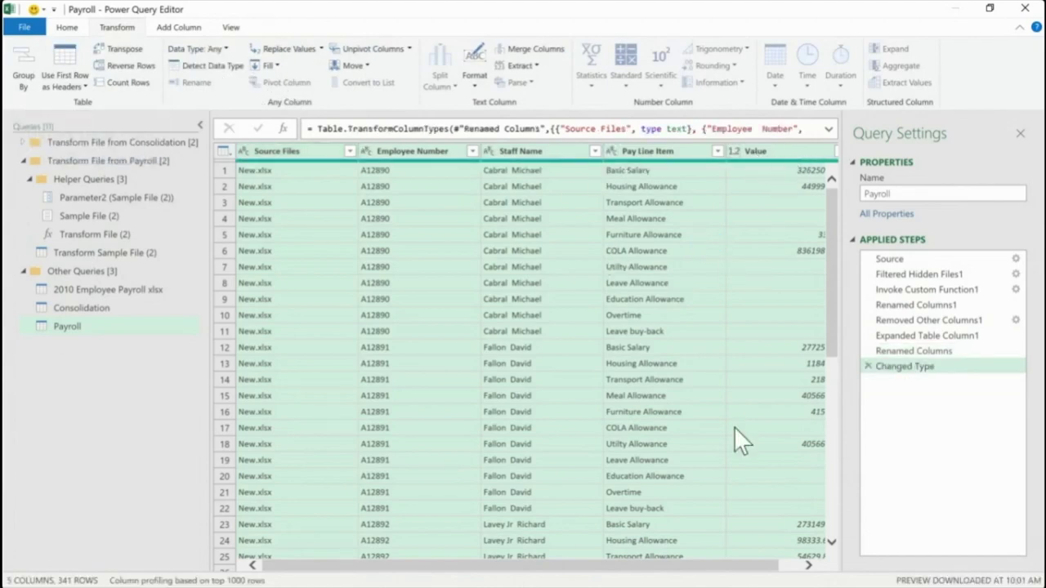
Verify Value is detected as a decimal number and Source Files as text
click(808, 565)
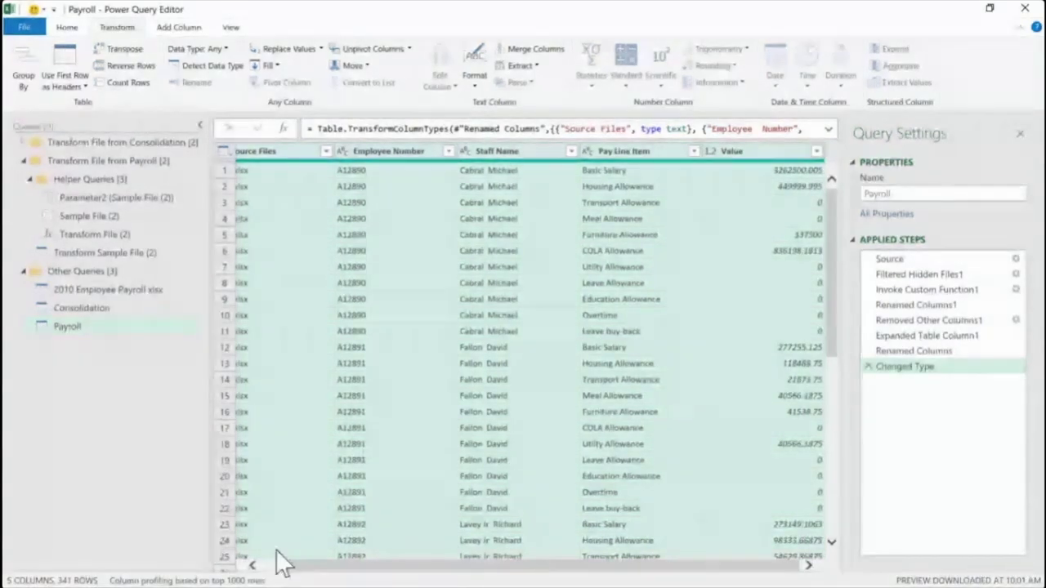
click(255, 565)
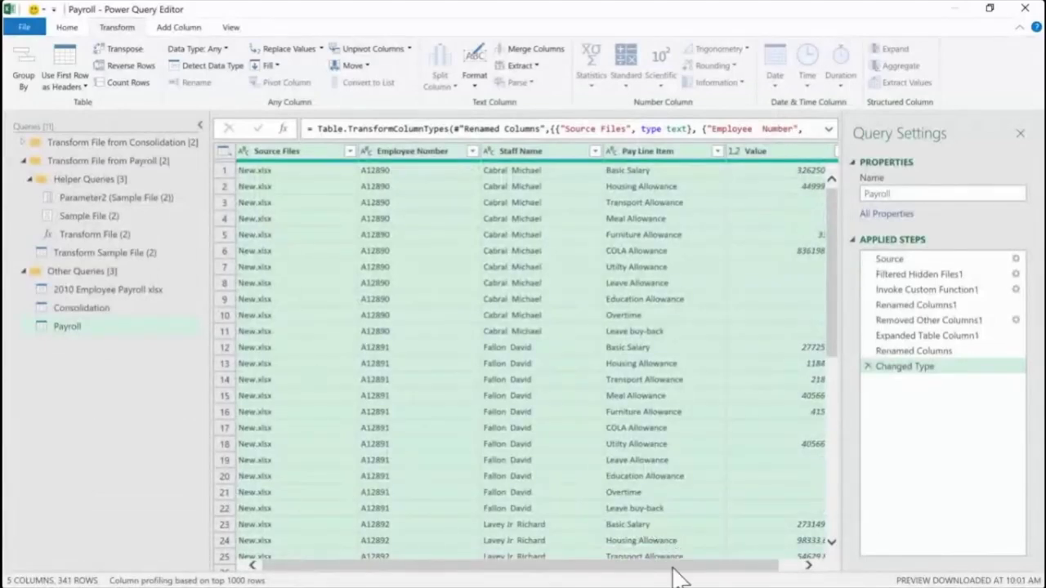
drag(683, 572, 745, 572)
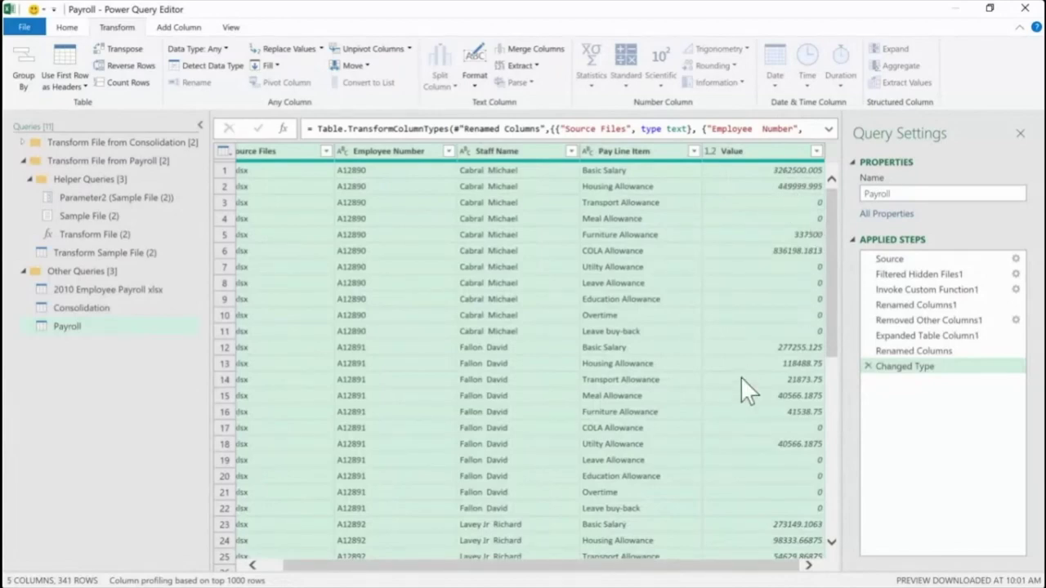
click(754, 150)
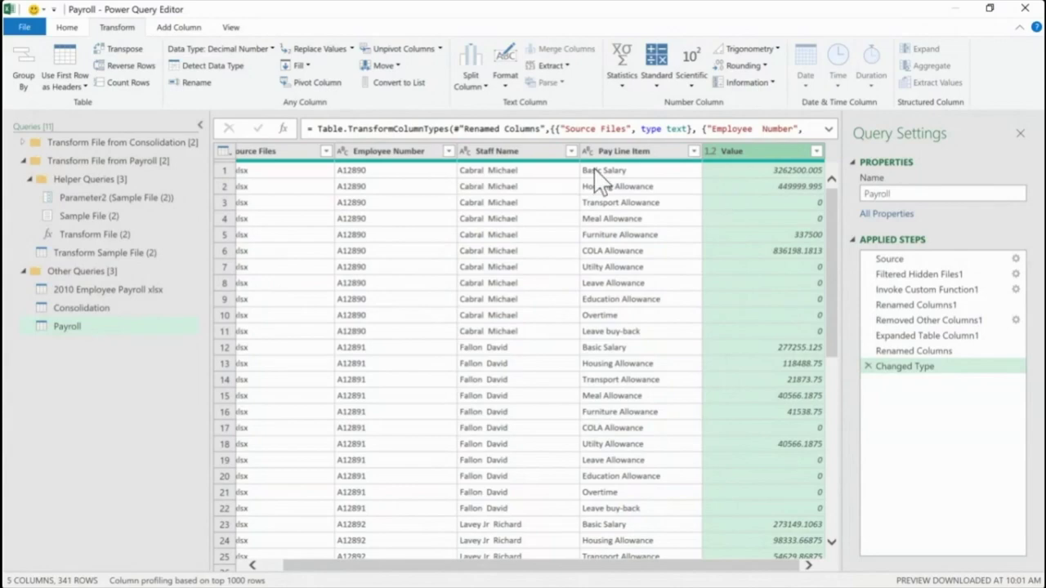
click(264, 566)
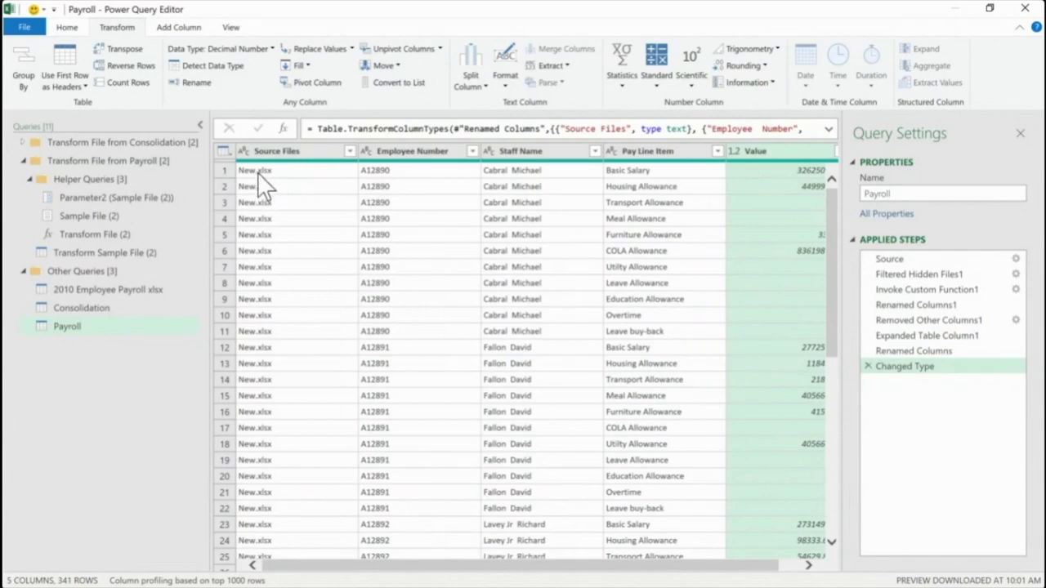
click(316, 150)
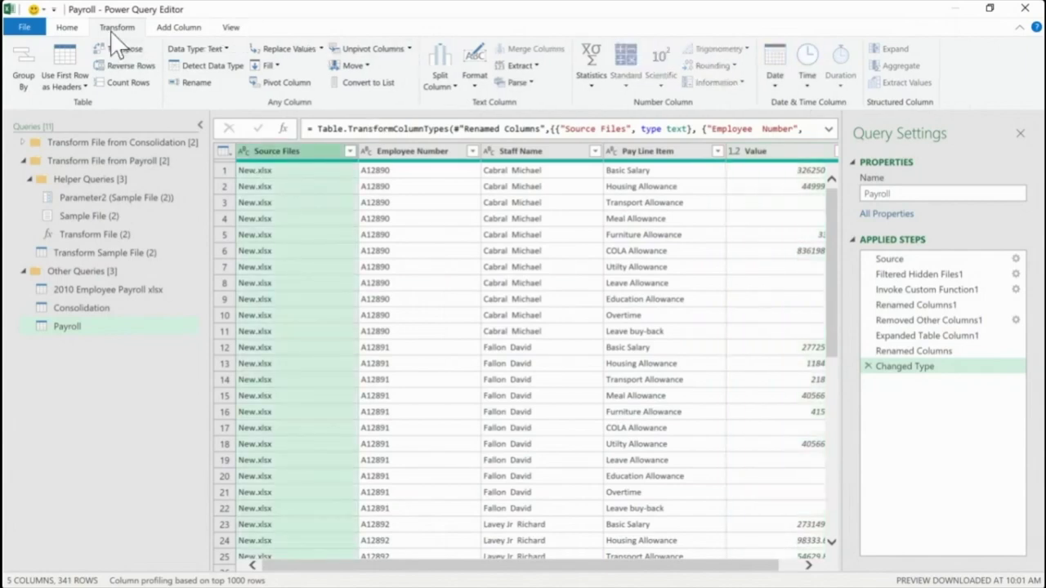
Extract the Source Files text before the '.' delimiter, leaving just New
click(525, 66)
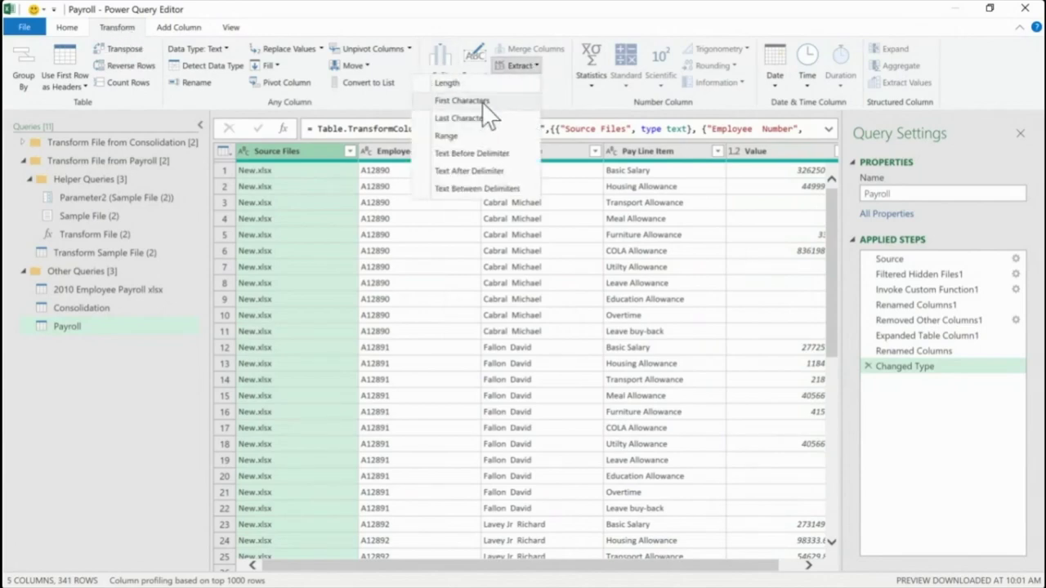
click(488, 153)
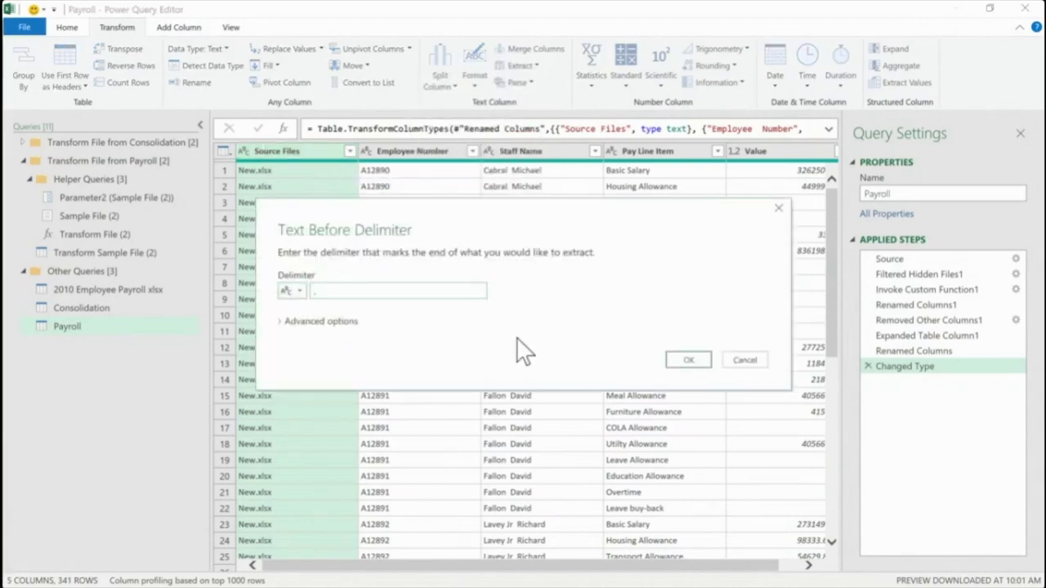
click(685, 360)
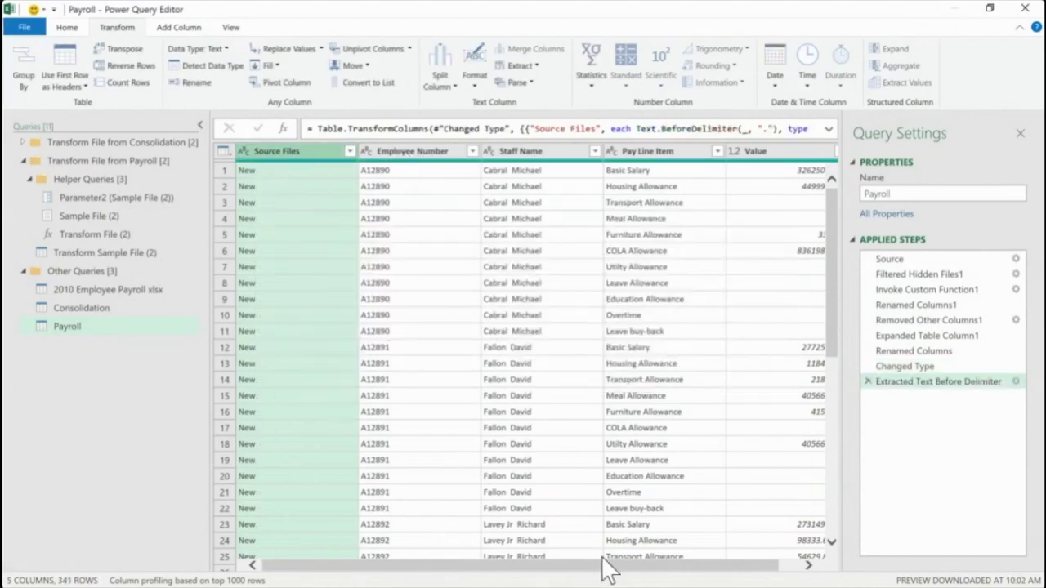
drag(612, 565, 661, 566)
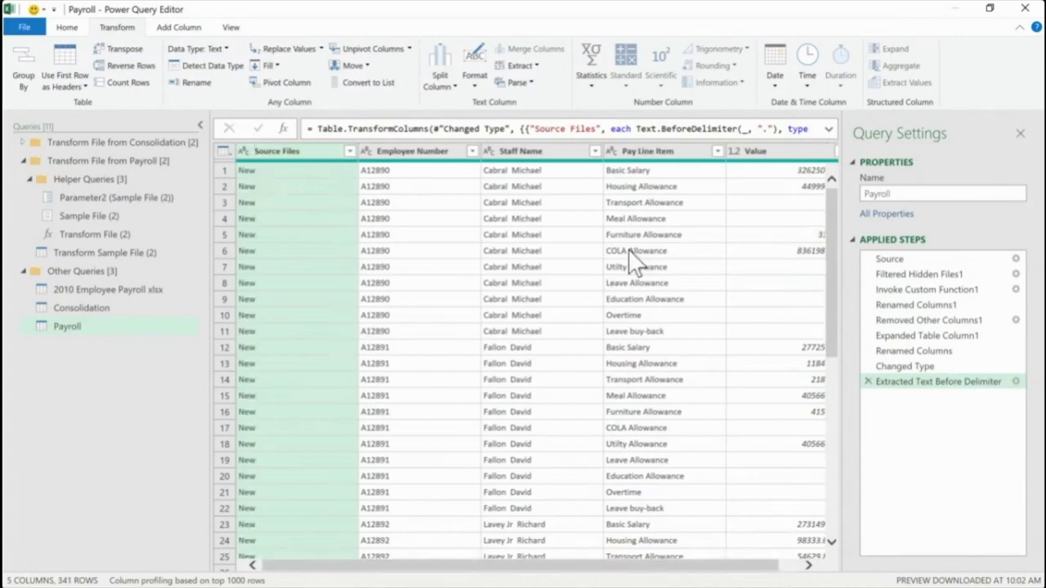
drag(701, 565, 724, 572)
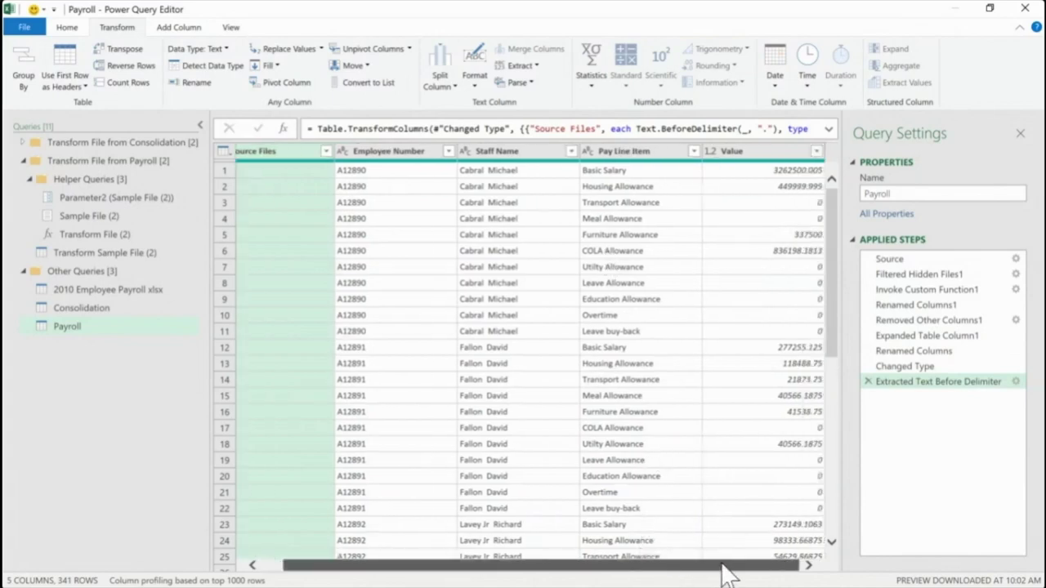
Start a new custom column with Value selected, selecting the default column name to replace
click(763, 152)
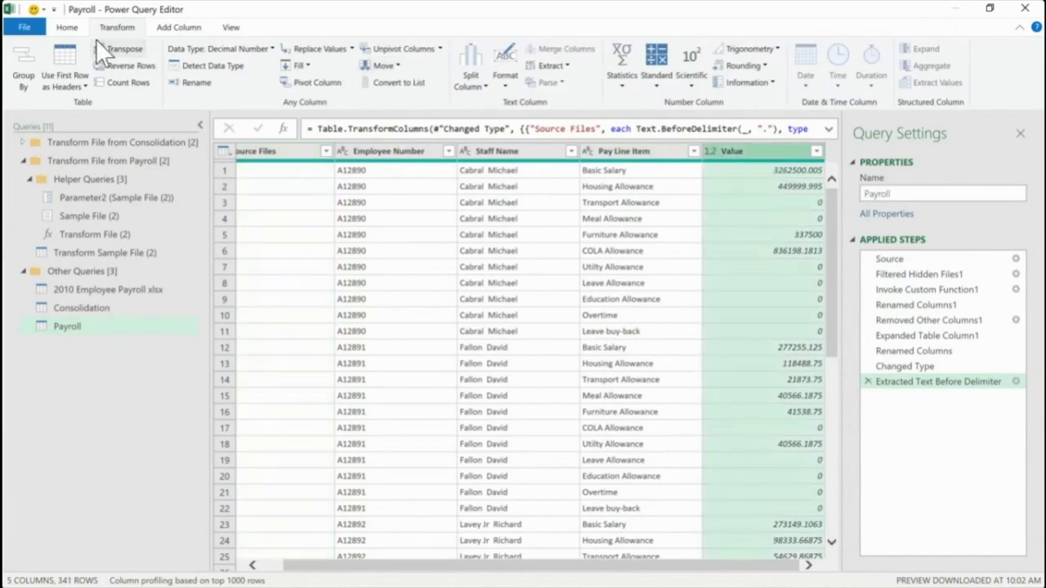
click(176, 27)
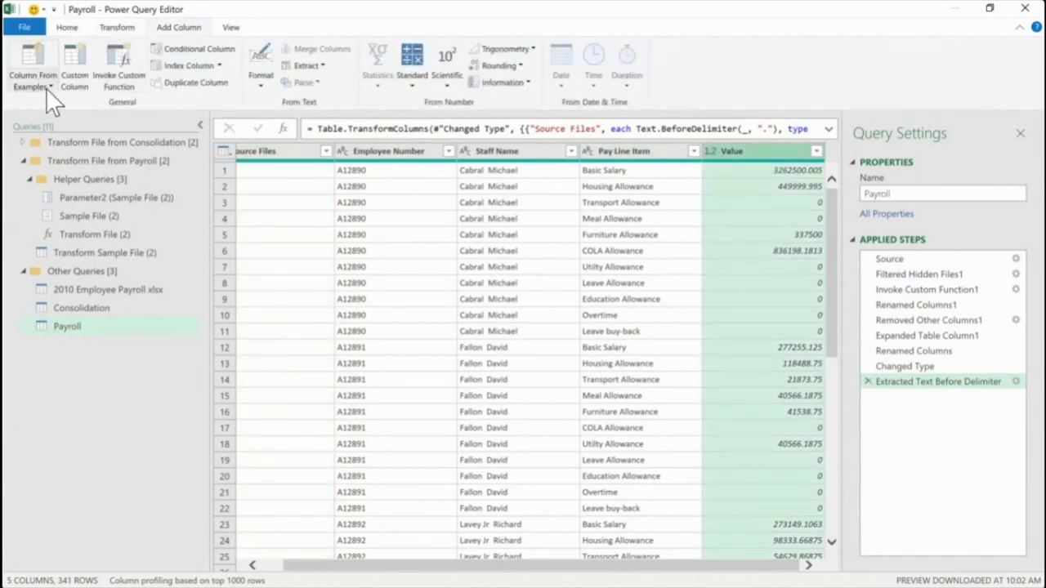
click(79, 53)
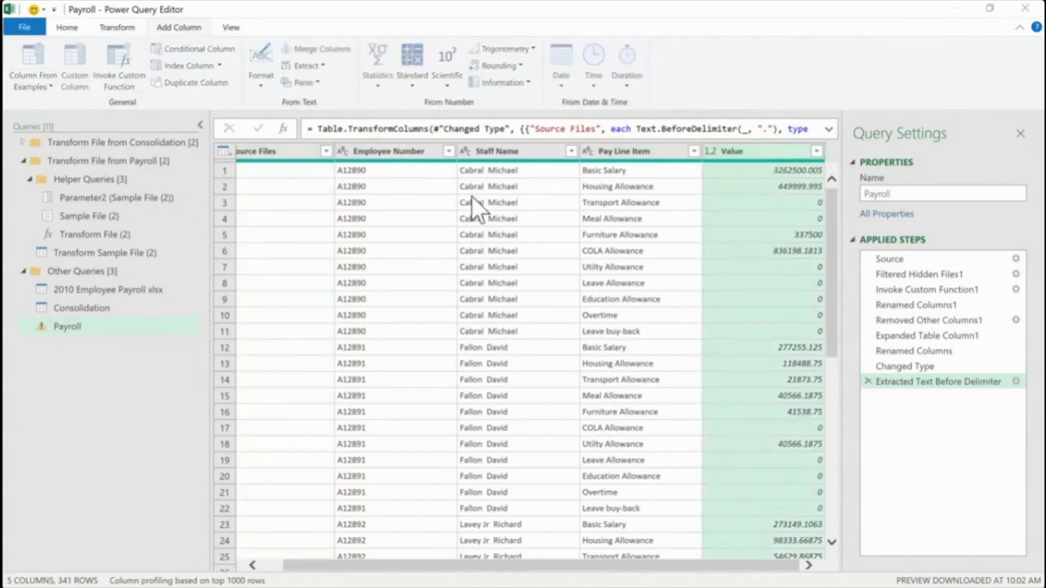
drag(326, 217, 269, 219)
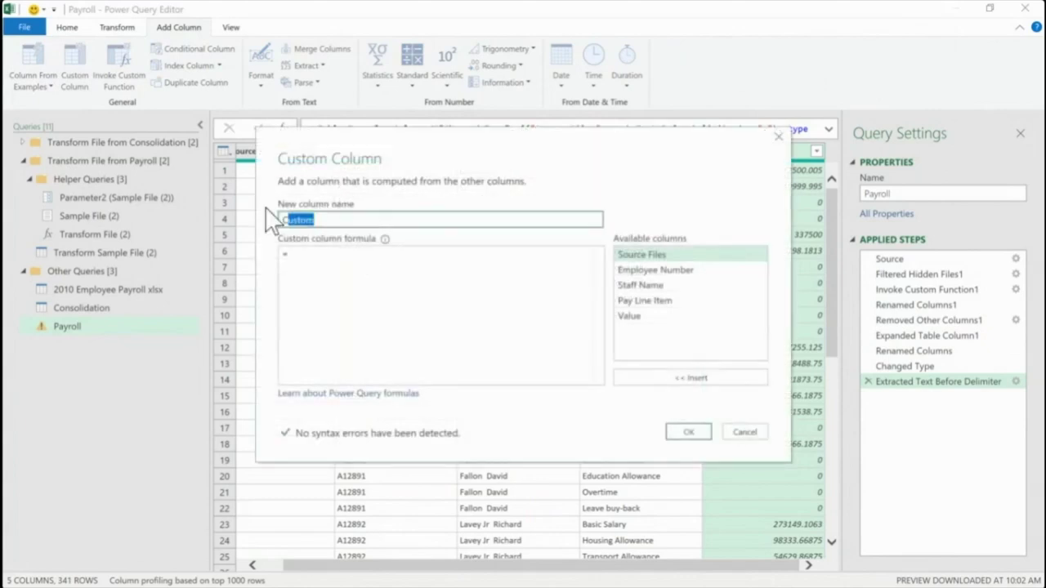
Name the column Amount and begin the formula with IF( and the Source Files column
text(Amo)
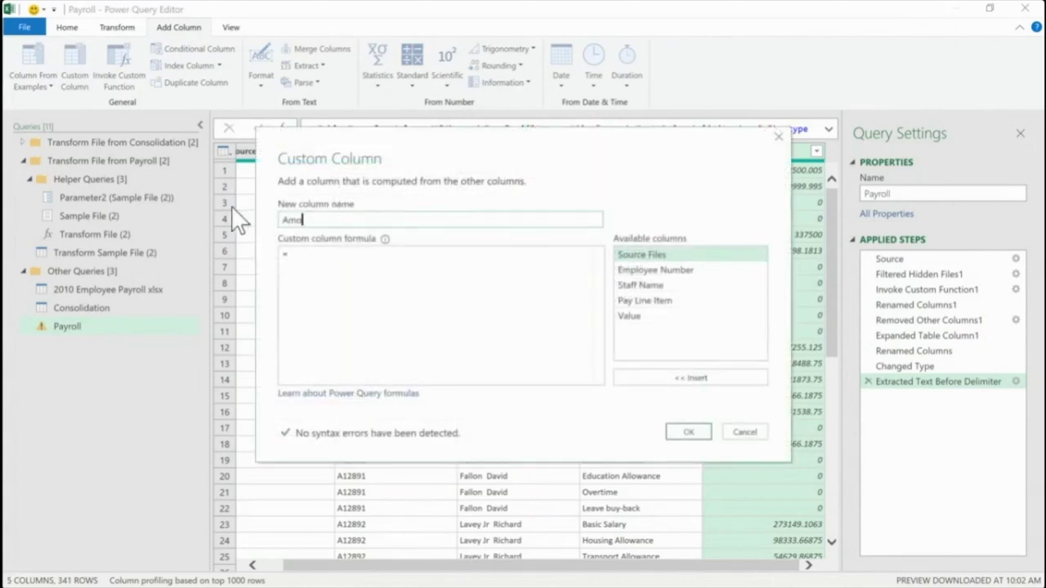
text(unt)
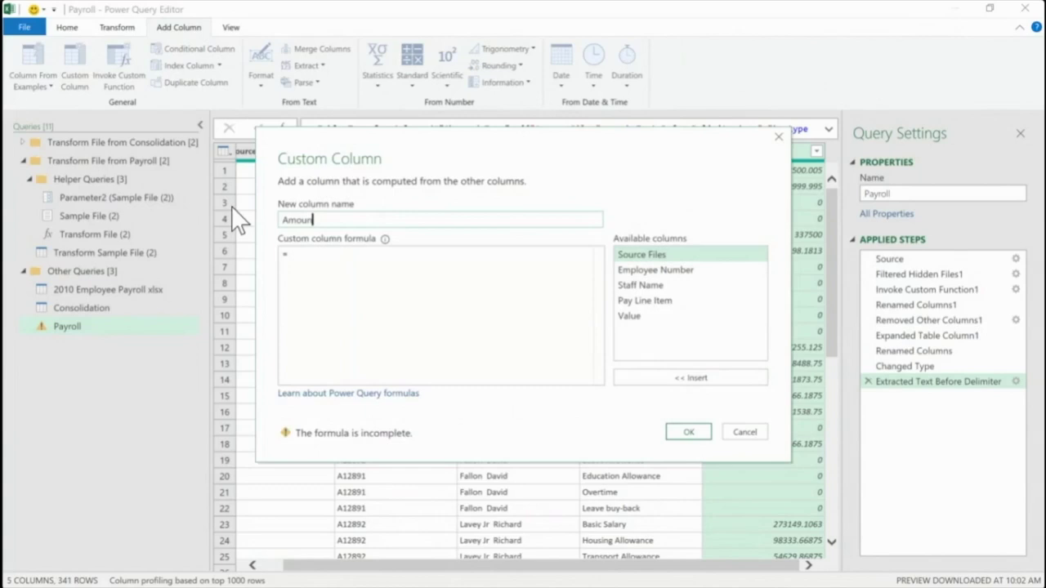
click(299, 259)
text(In)
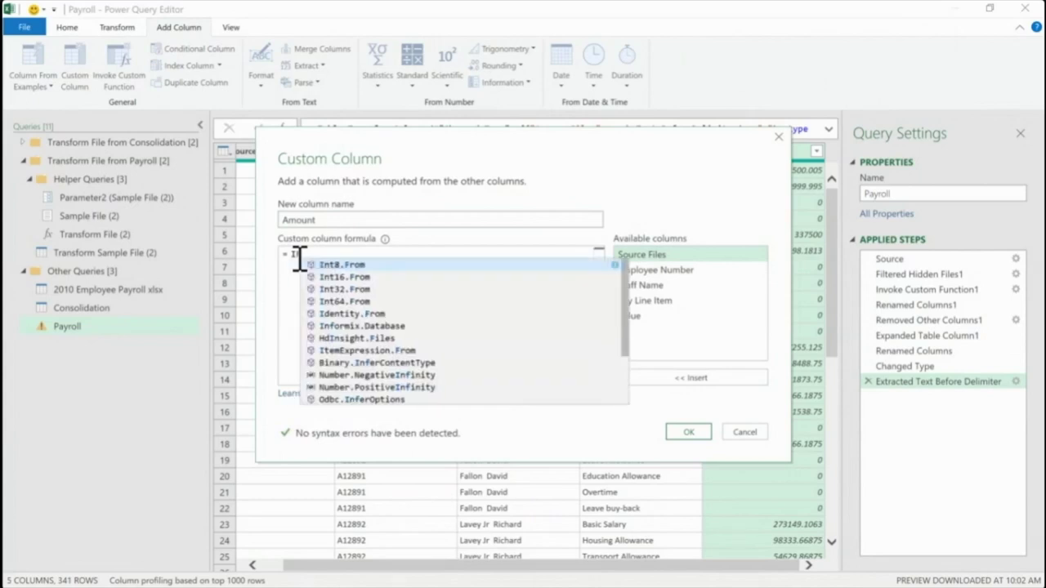
key(Escape)
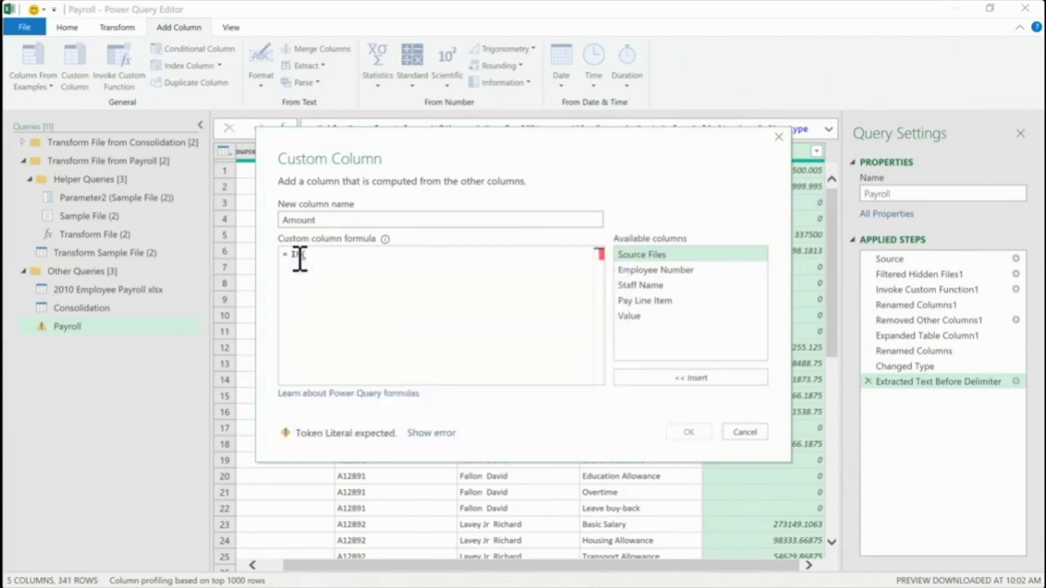
text([)
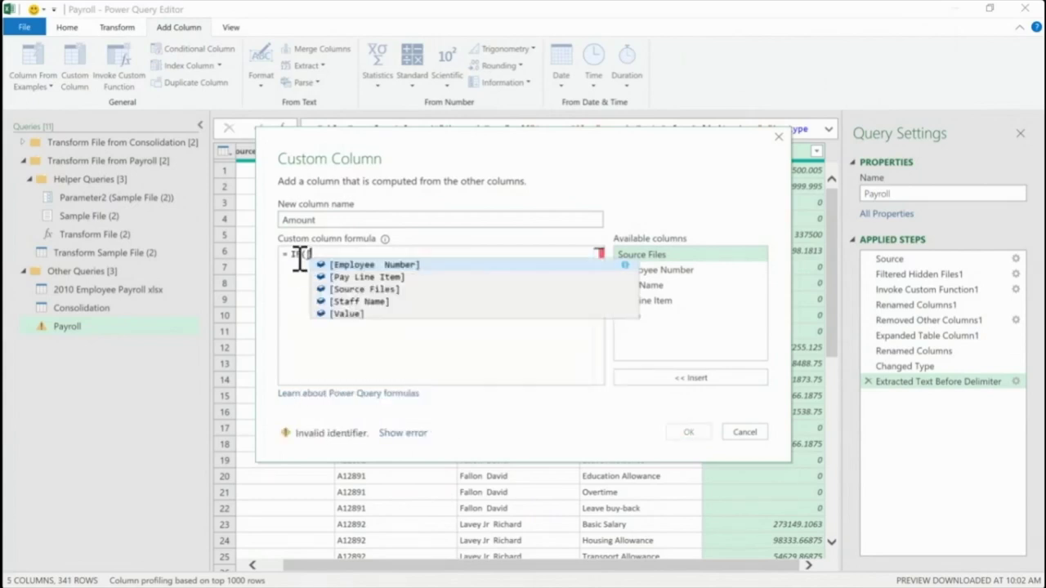
text(file)
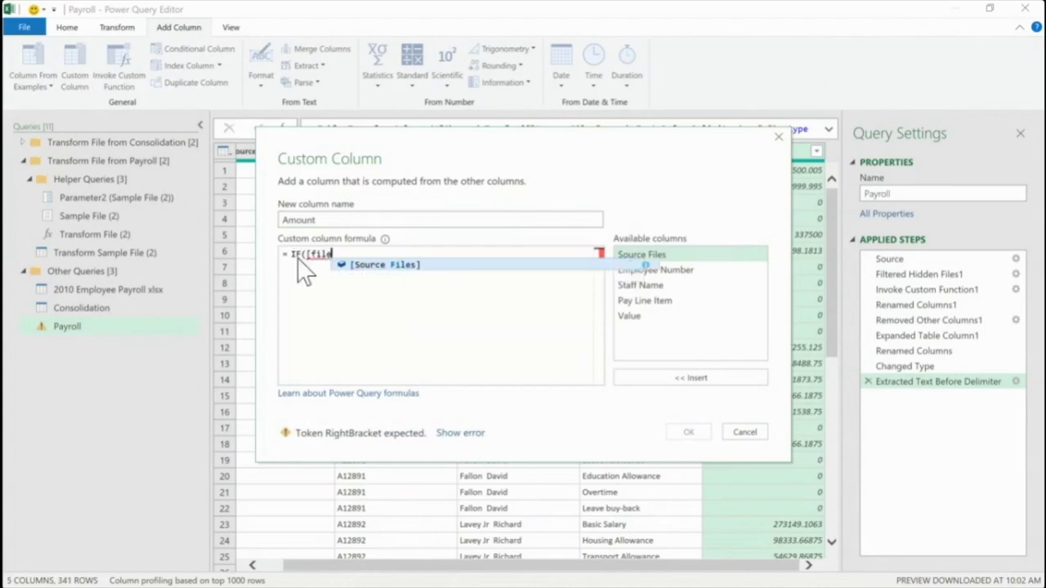
key(BackSpace)
key(BackSpace)
key(BackSpace)
key(BackSpace)
key(BackSpace)
key(BackSpace)
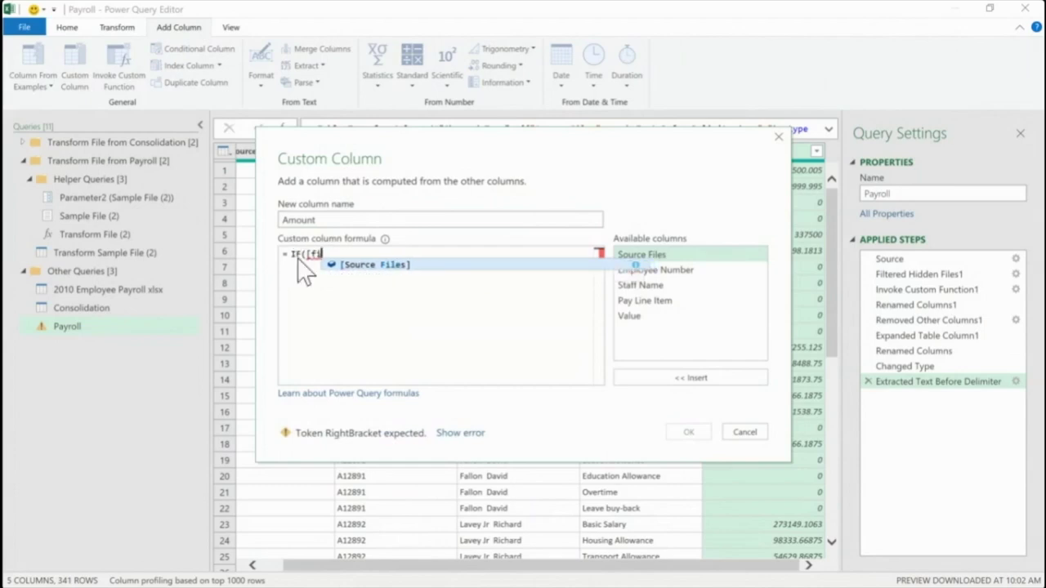
text(F()
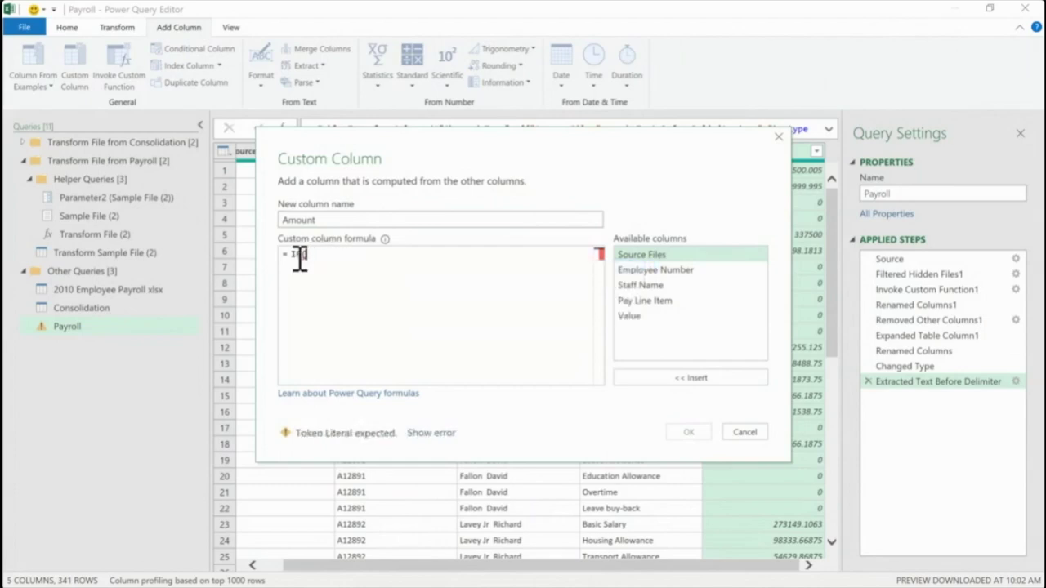
double_click(642, 255)
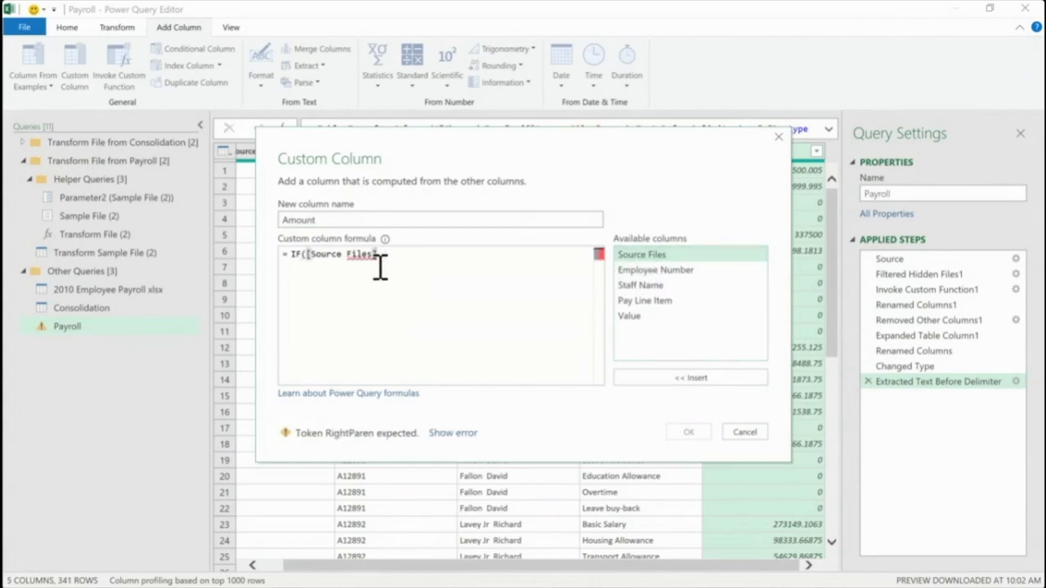
Add the ="Old" comparison so the formula reads IF([Source Files]="Old"
text(=)
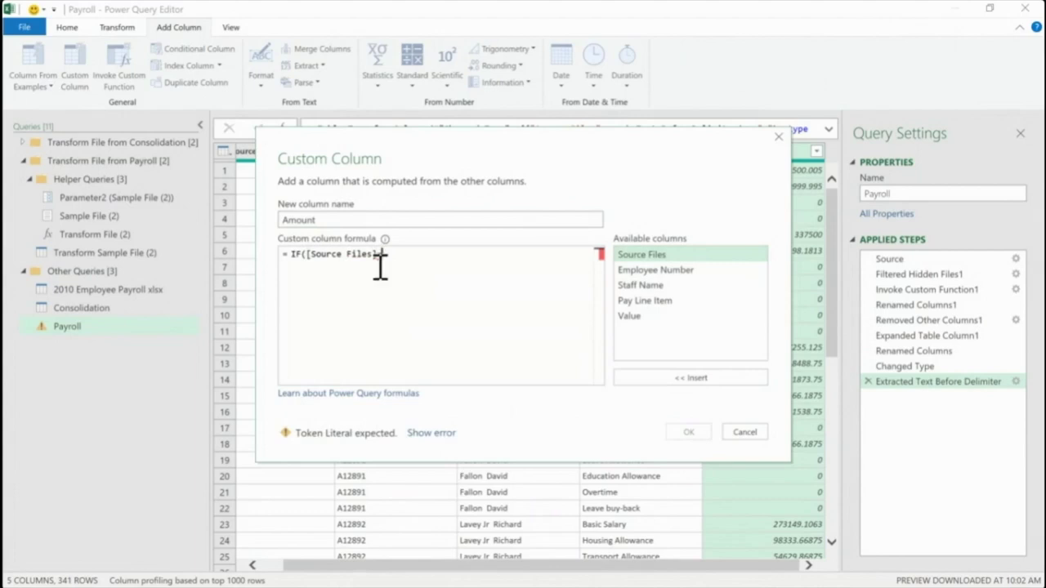
text(Ol)
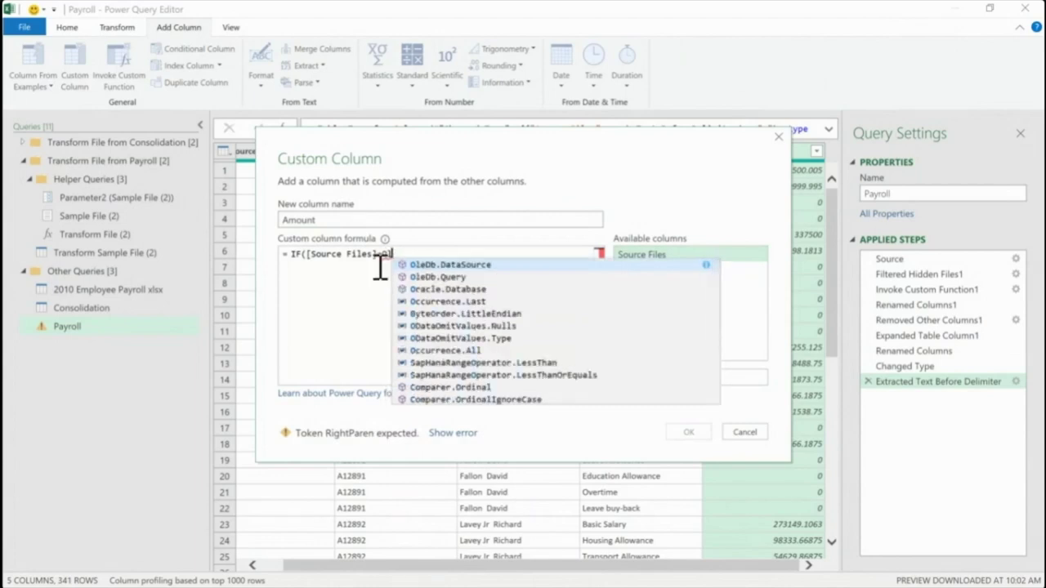
text(d)
text(")
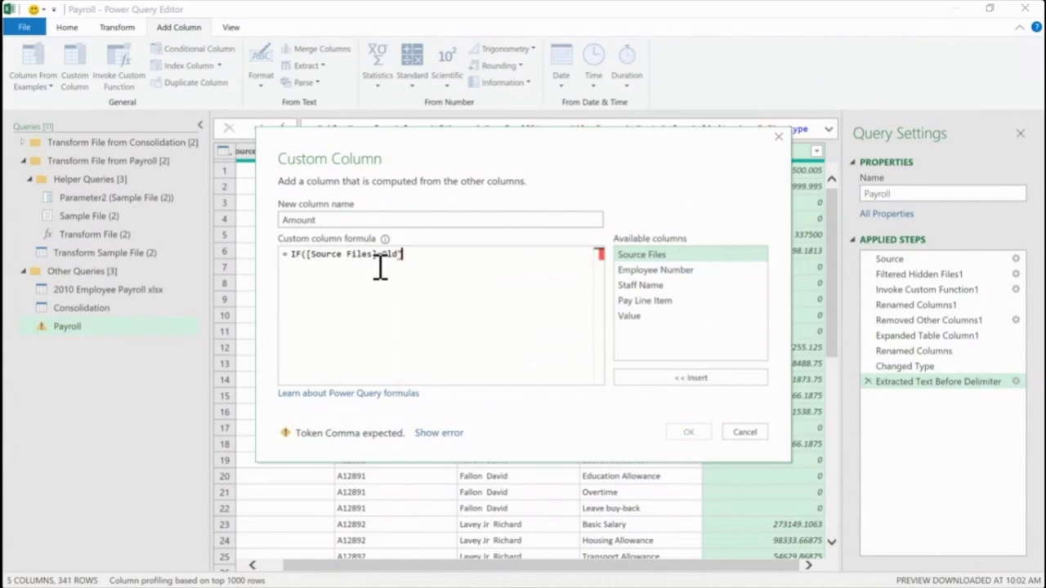
click(381, 254)
text(=)
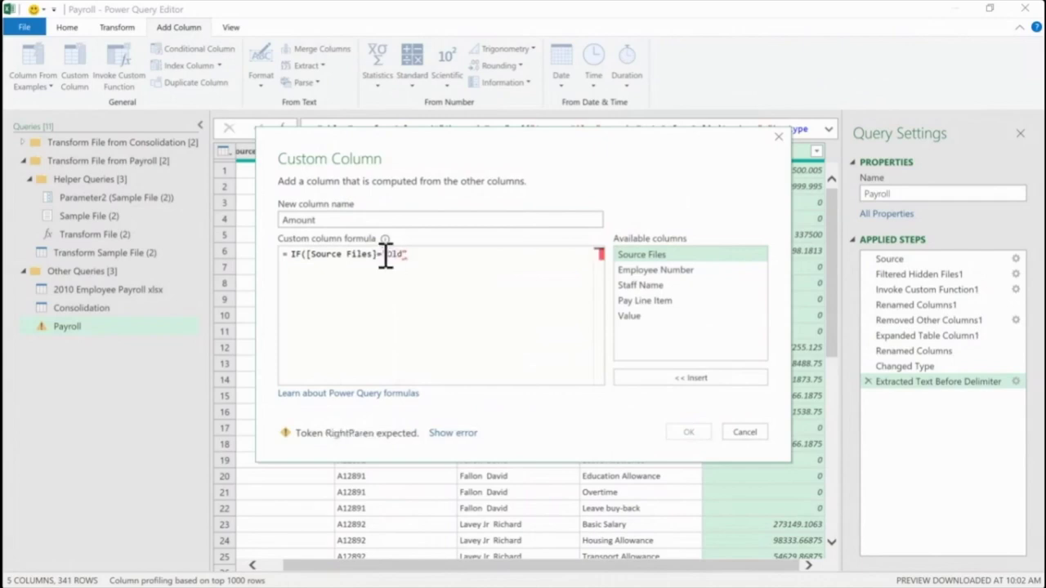
drag(385, 152, 511, 159)
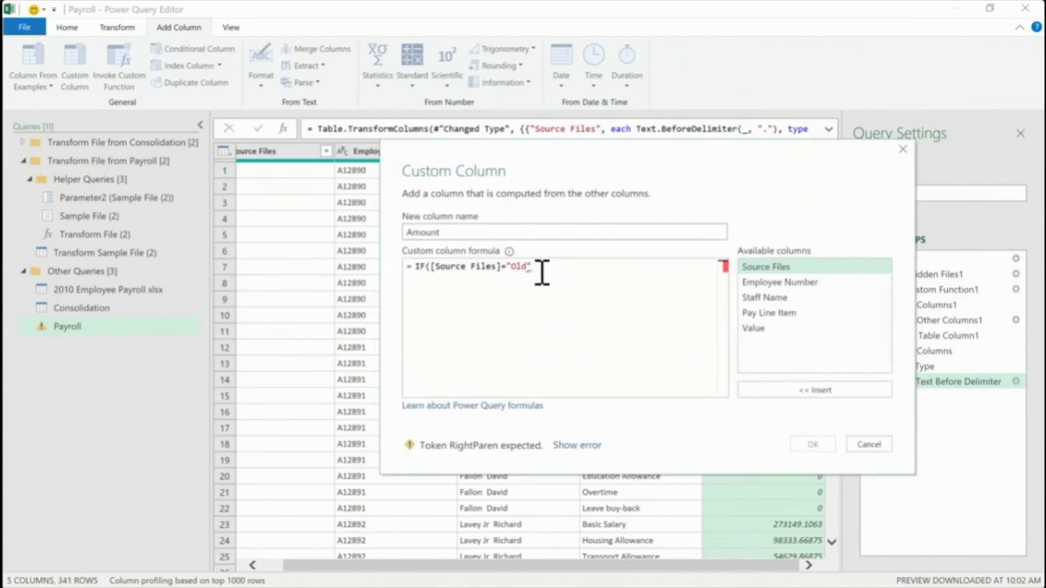
Extend the formula to IF([Source Files]="Old") then [Value]*-1 else [Value] and inspect the error
text())
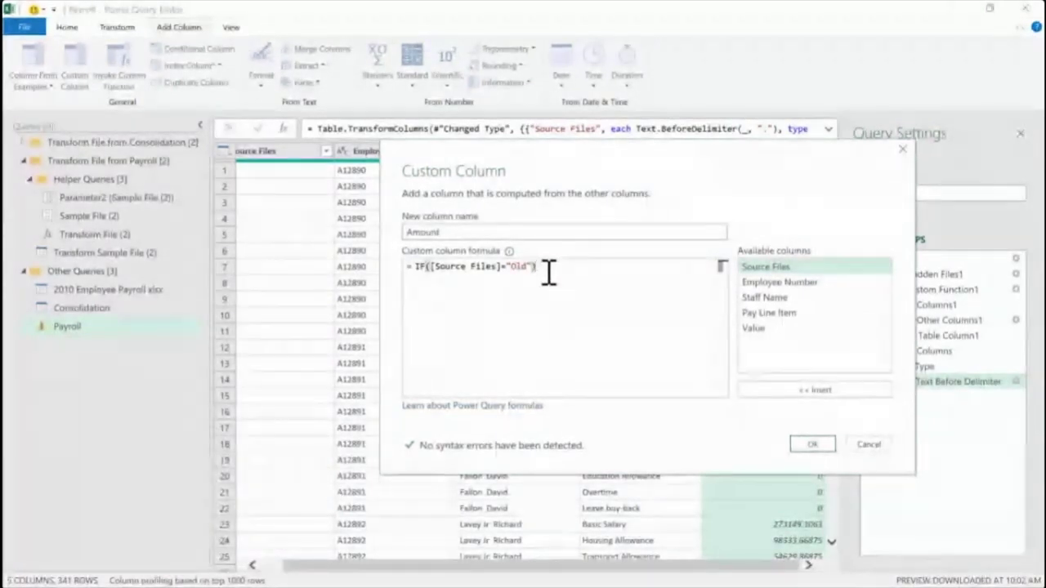
text(then)
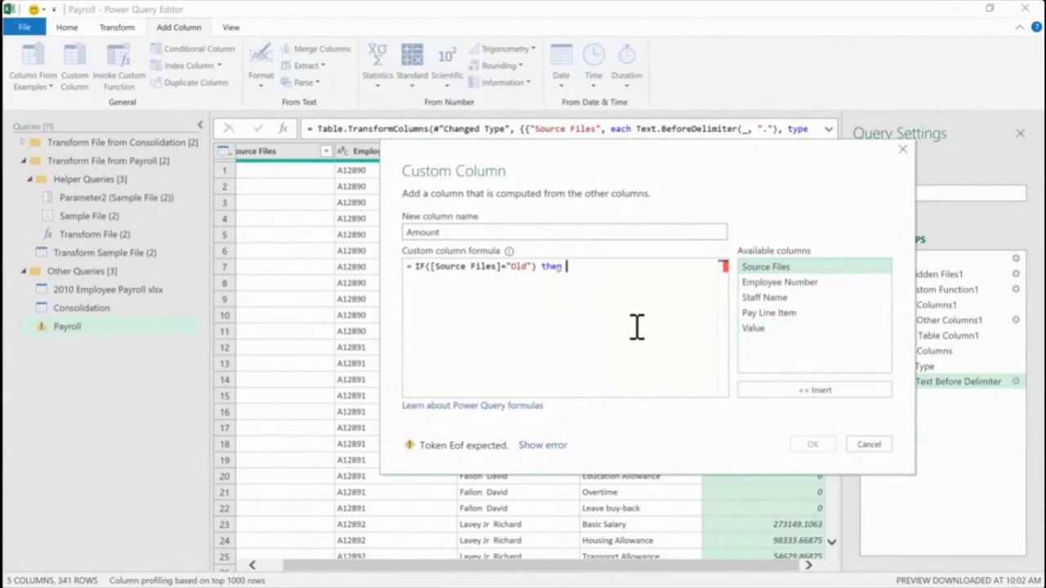
double_click(757, 328)
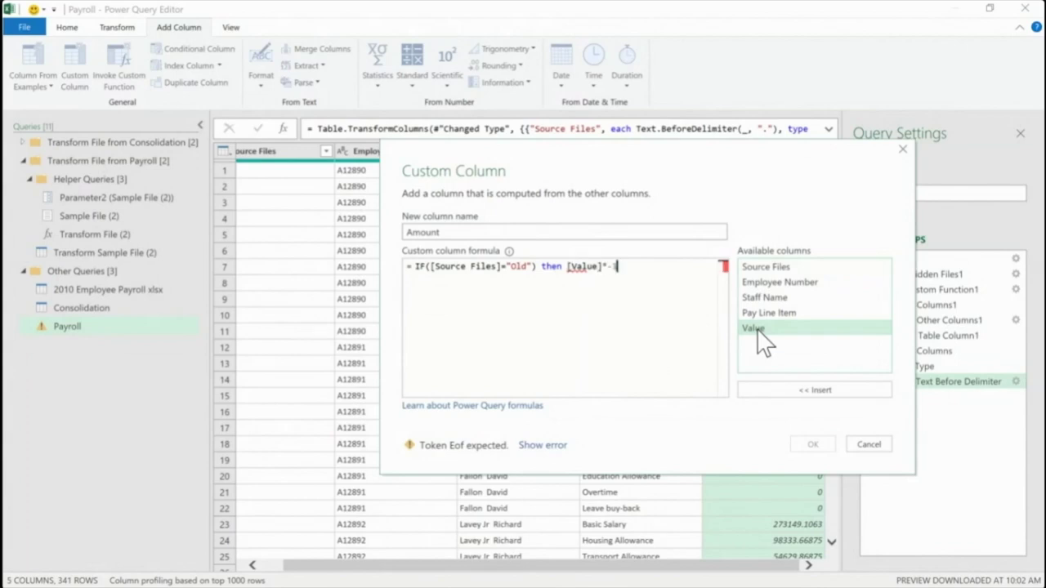
text(*-1 else)
double_click(796, 330)
click(515, 266)
click(544, 446)
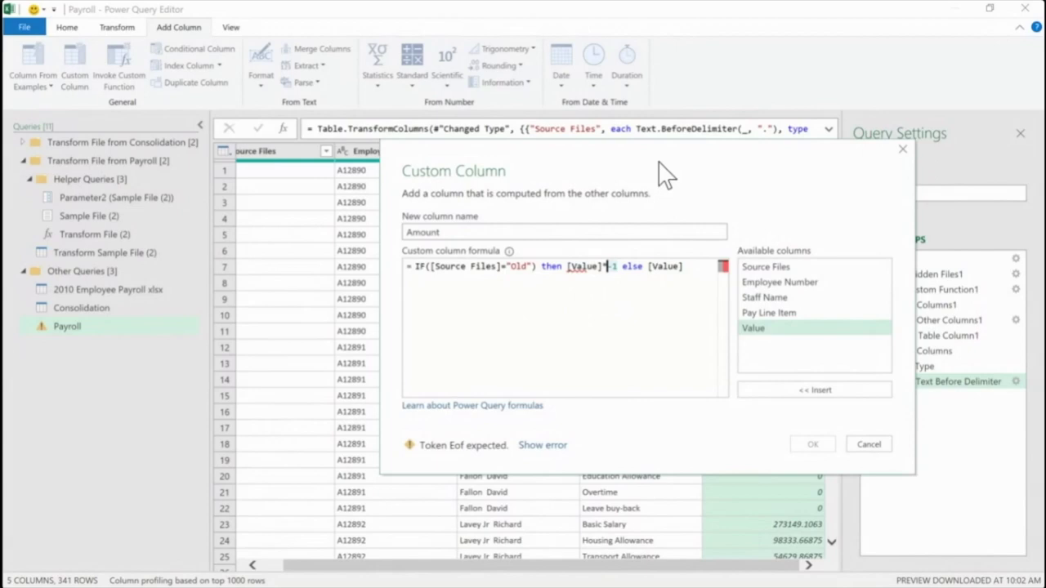
drag(677, 169, 677, 112)
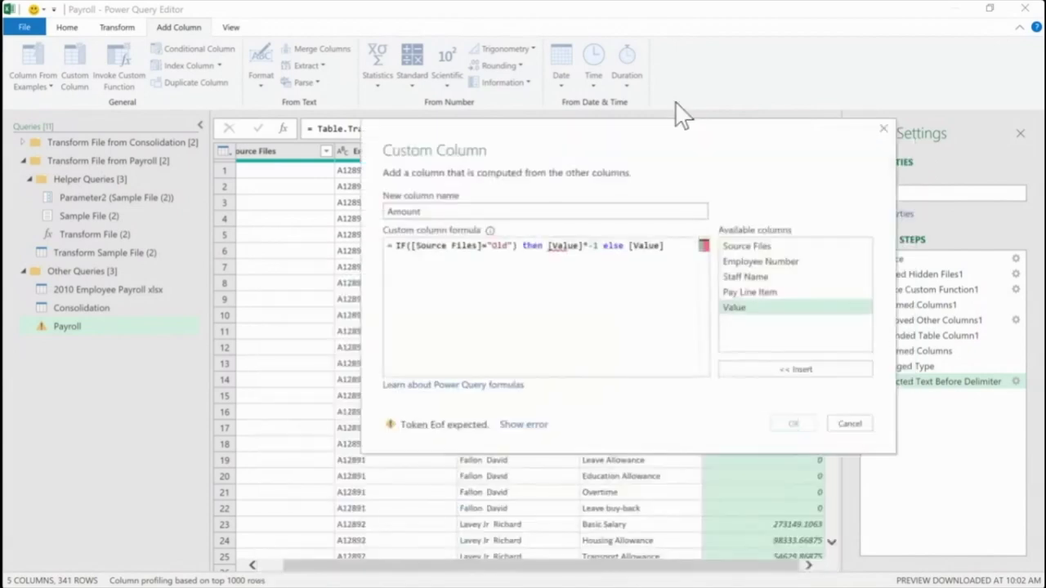
Adjust the spacing around the then and else branches of the Amount formula
click(585, 246)
click(547, 246)
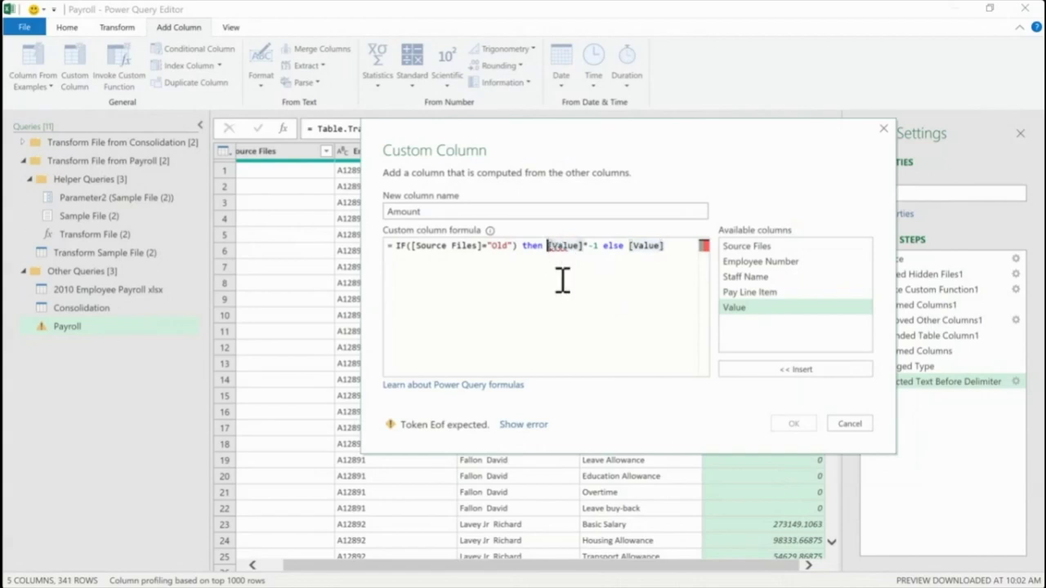
key(BackSpace)
click(619, 245)
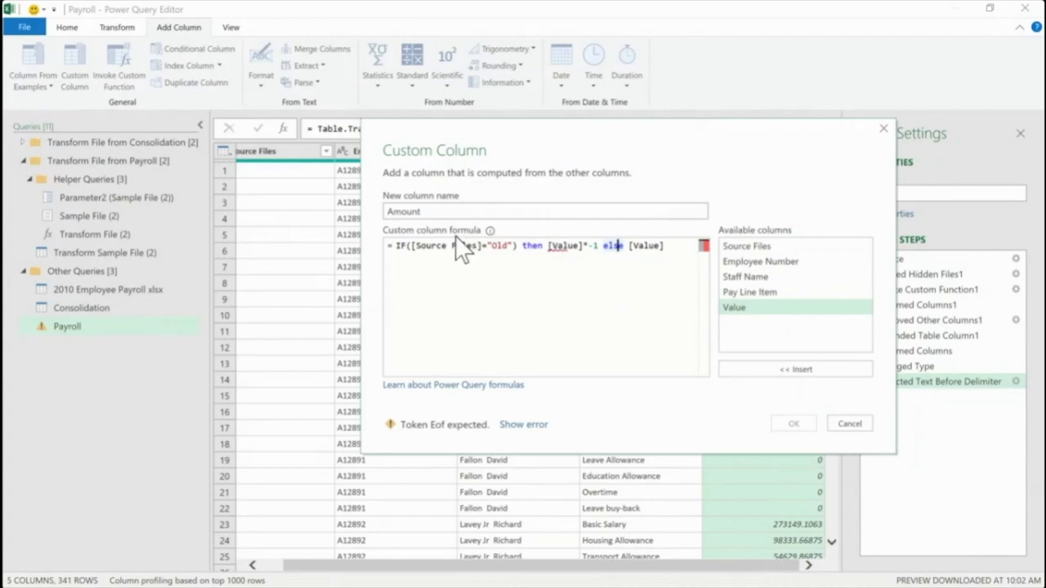
click(821, 423)
click(739, 308)
click(583, 245)
Re-enter [Value] * -1 after then and check the remaining syntax error
text(*)
key(Left)
key(Right)
key(Left)
key(Left)
key(Left)
key(Left)
key(BackSpace)
key(BackSpace)
key(BackSpace)
key(BackSpace)
key(BackSpace)
key(BackSpace)
key(BackSpace)
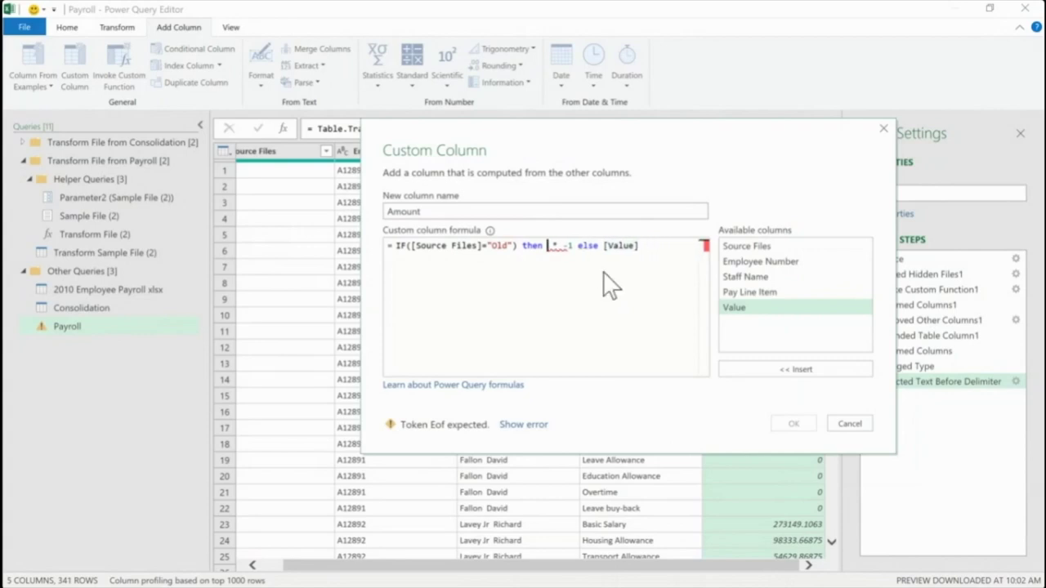
double_click(743, 308)
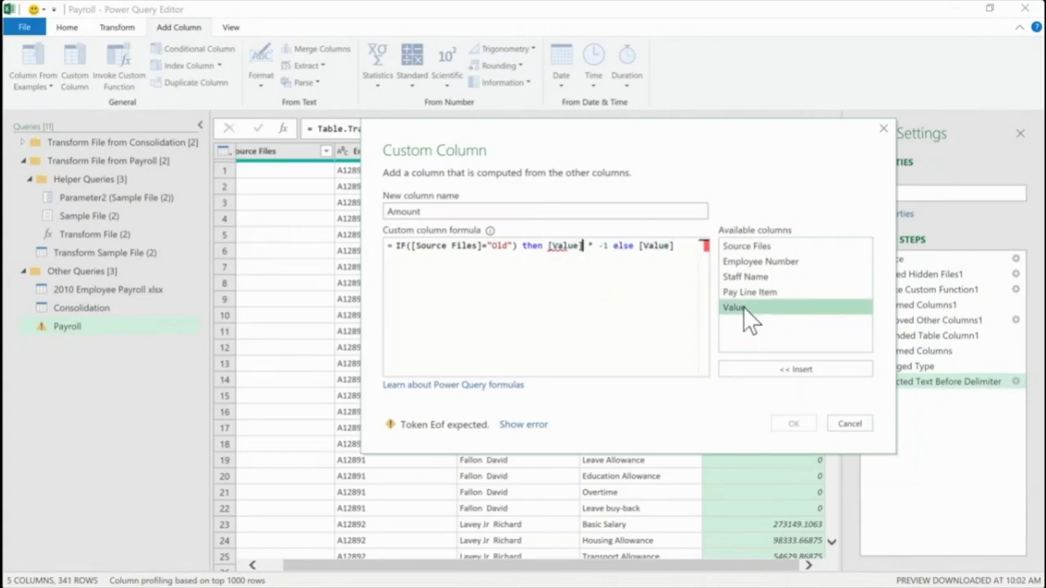
click(581, 282)
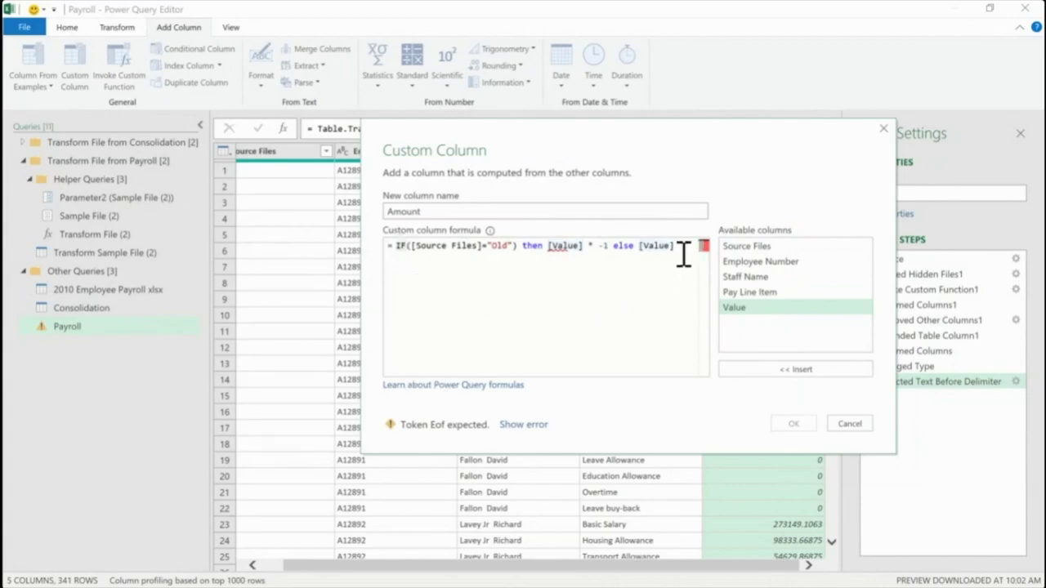
drag(683, 249, 381, 226)
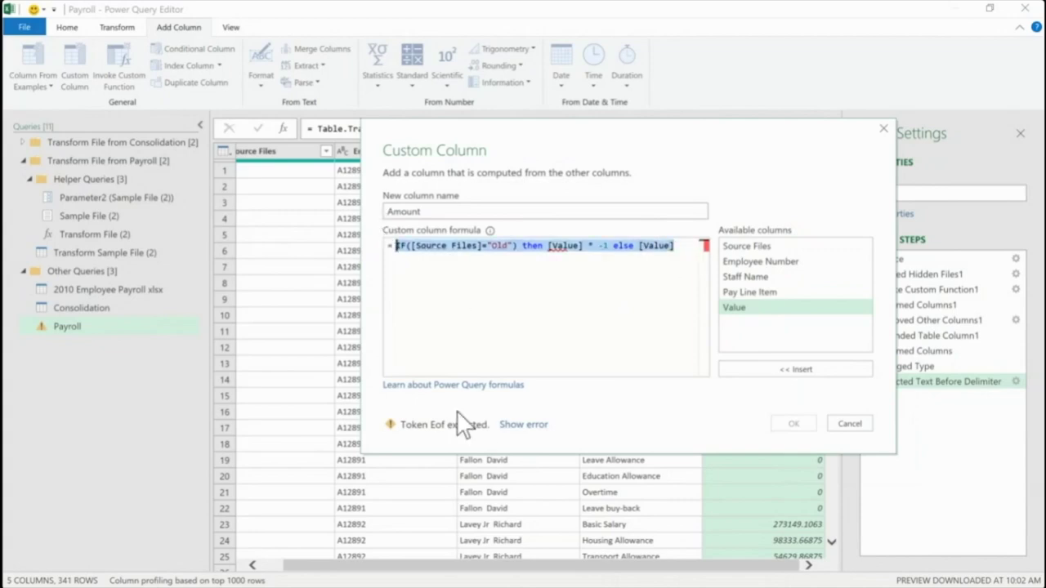
click(514, 433)
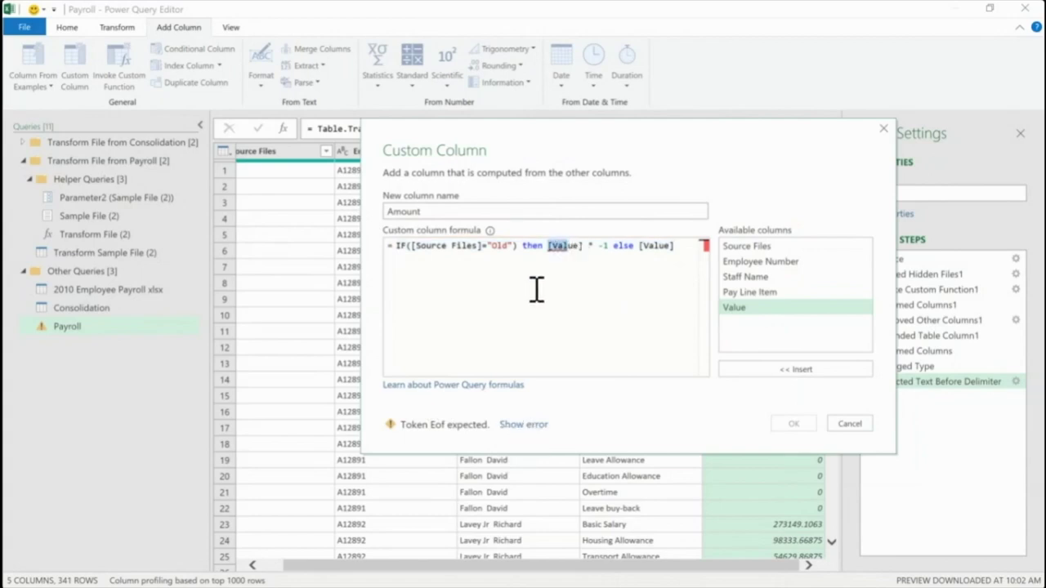
Change the condition to [Source Files]="New" and clear the formula after it
click(583, 249)
key(BackSpace)
key(BackSpace)
key(BackSpace)
key(BackSpace)
key(BackSpace)
key(BackSpace)
key(BackSpace)
key(BackSpace)
key(BackSpace)
key(BackSpace)
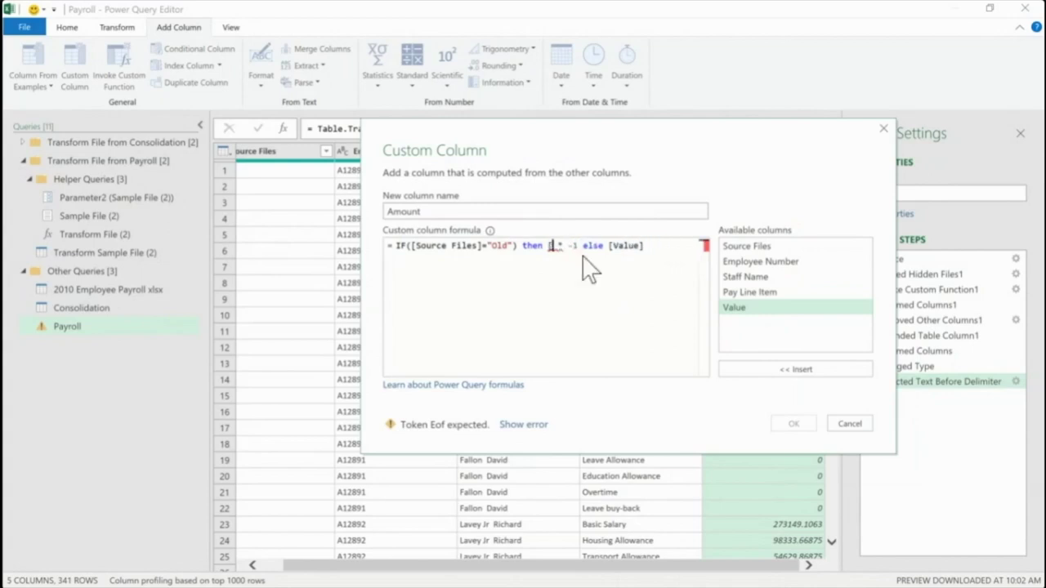
key(BackSpace)
key(BackSpace)
key(Left)
key(Left)
key(Left)
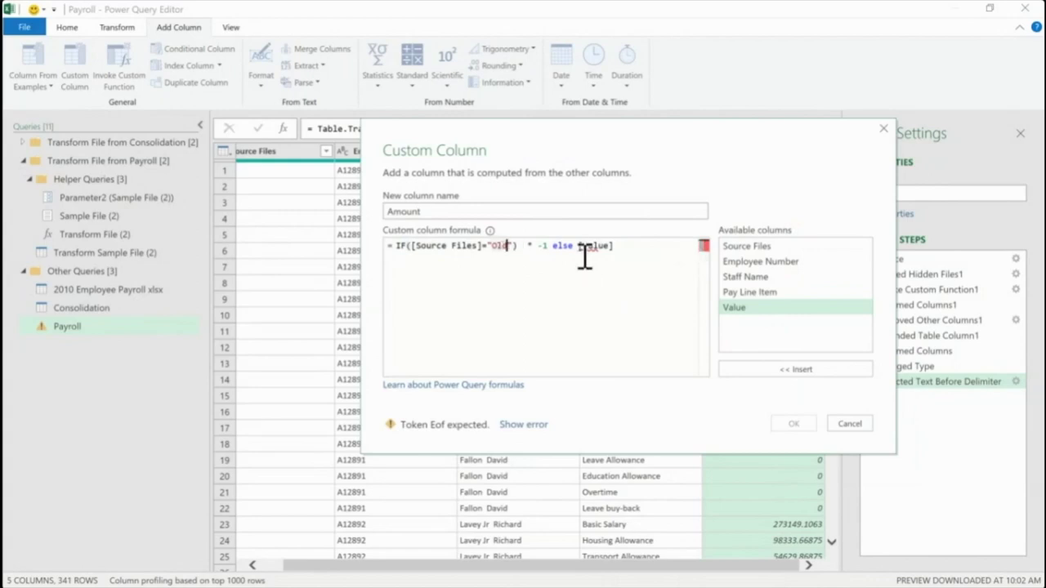
key(BackSpace)
key(BackSpace)
key(BackSpace)
text(New)
key(Right)
key(Right)
key(Right)
key(Right)
key(Right)
key(Delete)
key(Delete)
key(Delete)
key(Delete)
key(Delete)
key(Delete)
key(Delete)
key(Delete)
key(Delete)
key(Delete)
key(shift+End)
key(Delete)
key(BackSpace)
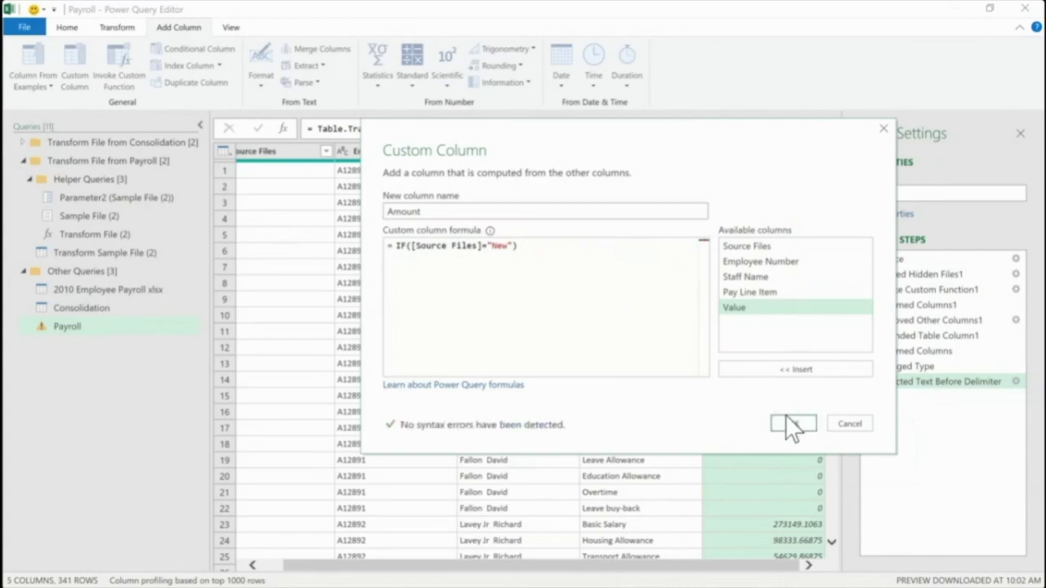
Rebuild the branches as then [Value] else [Value]*-1, then cancel and discard the custom column
double_click(753, 317)
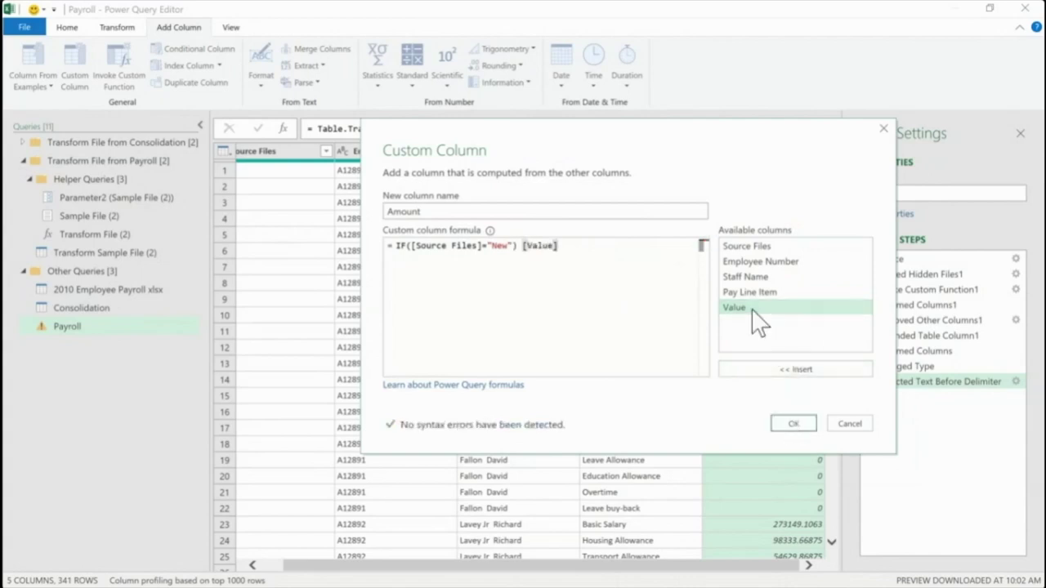
key(BackSpace)
key(BackSpace)
key(BackSpace)
key(BackSpace)
text(then)
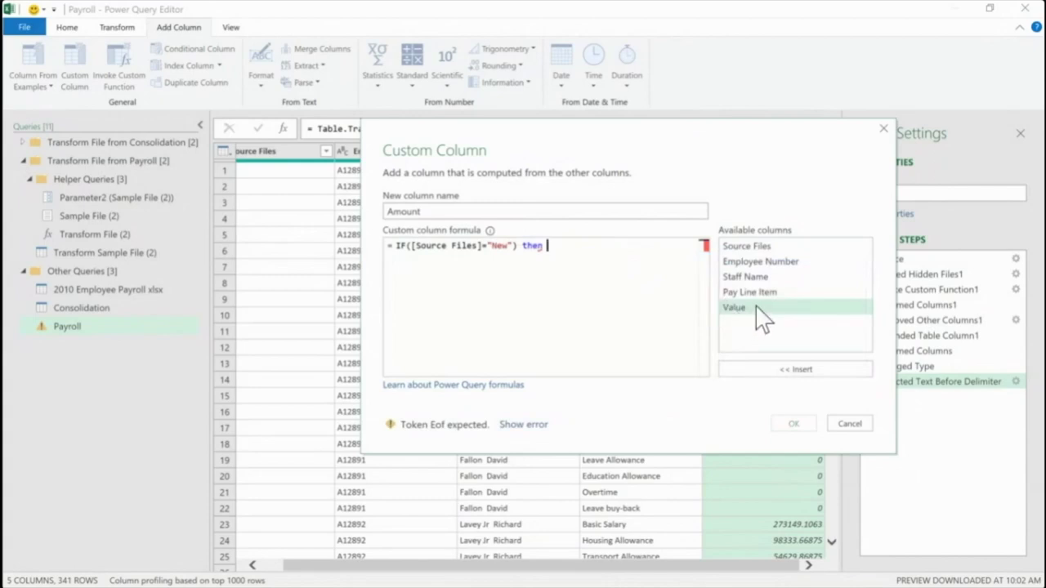
double_click(756, 308)
text(else)
double_click(758, 309)
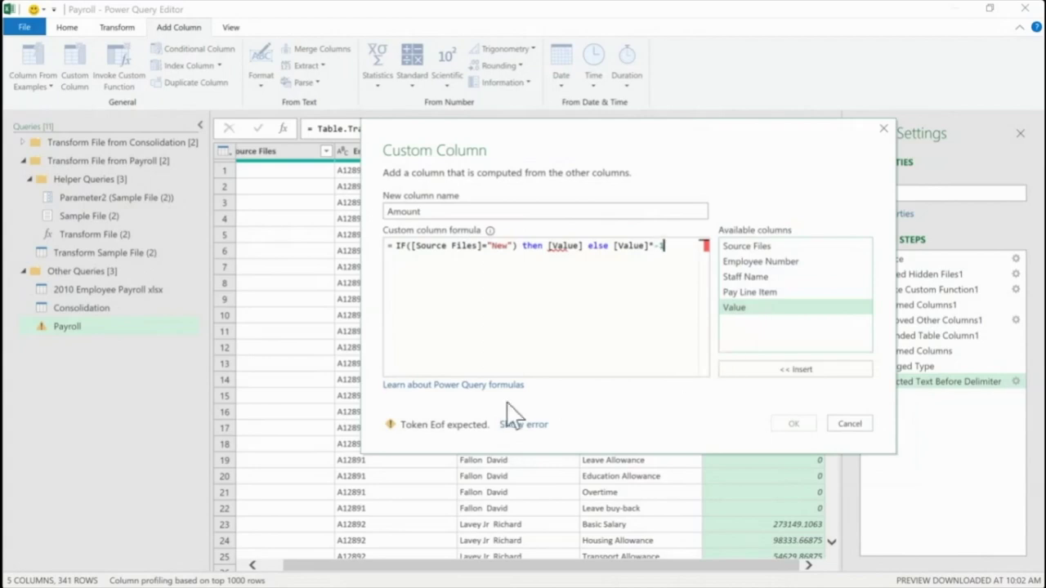
click(527, 427)
drag(691, 248, 351, 221)
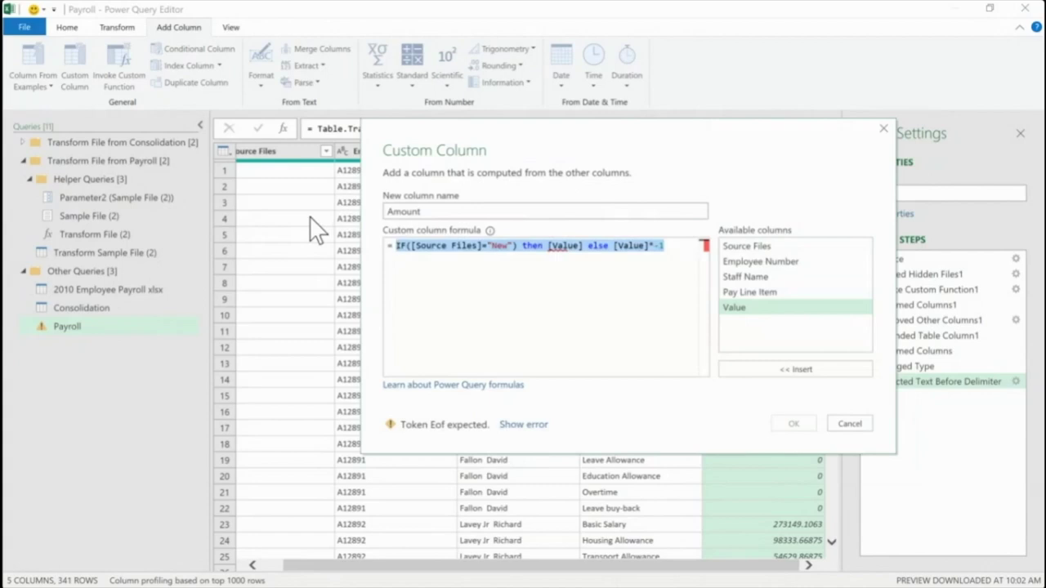
click(850, 424)
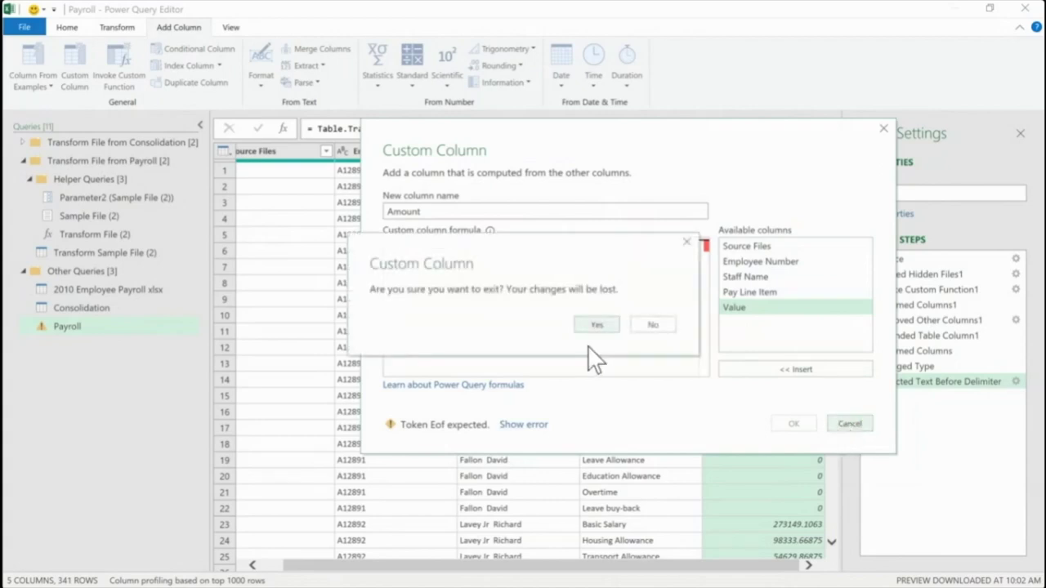
click(605, 325)
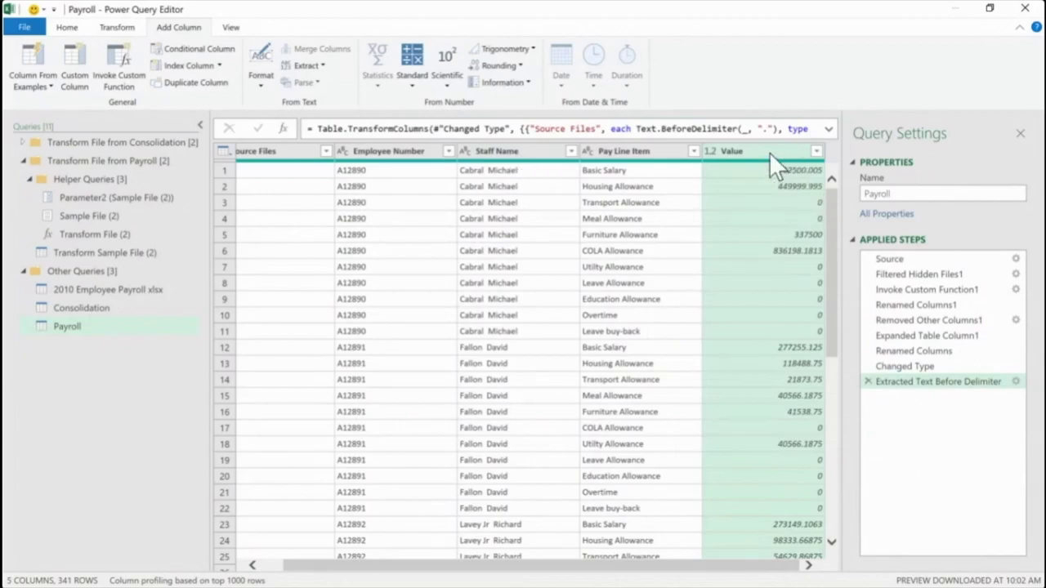
Discard the previous attempt and reopen a blank Custom Column dialog
right_click(775, 163)
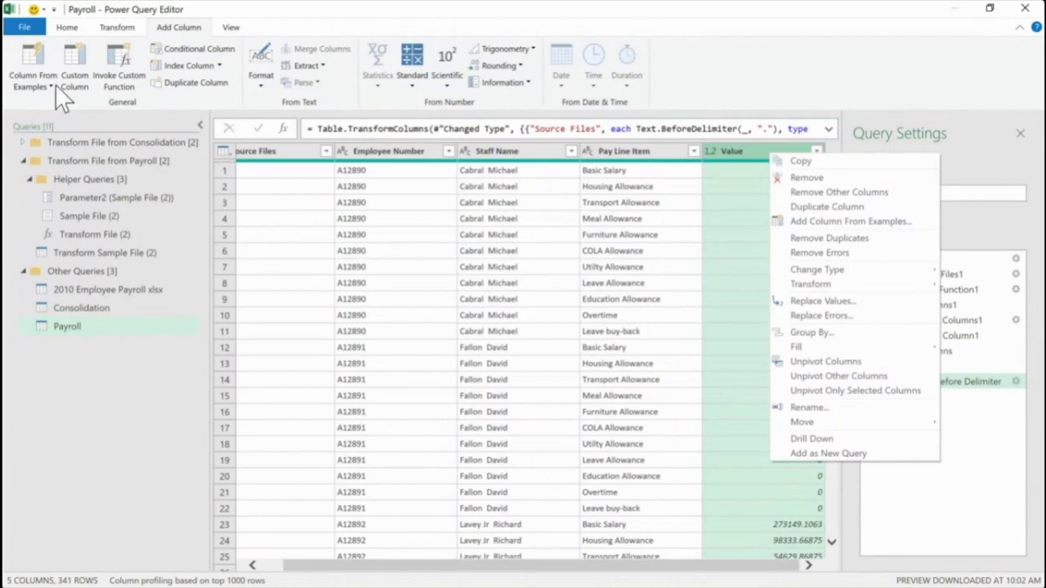
click(82, 79)
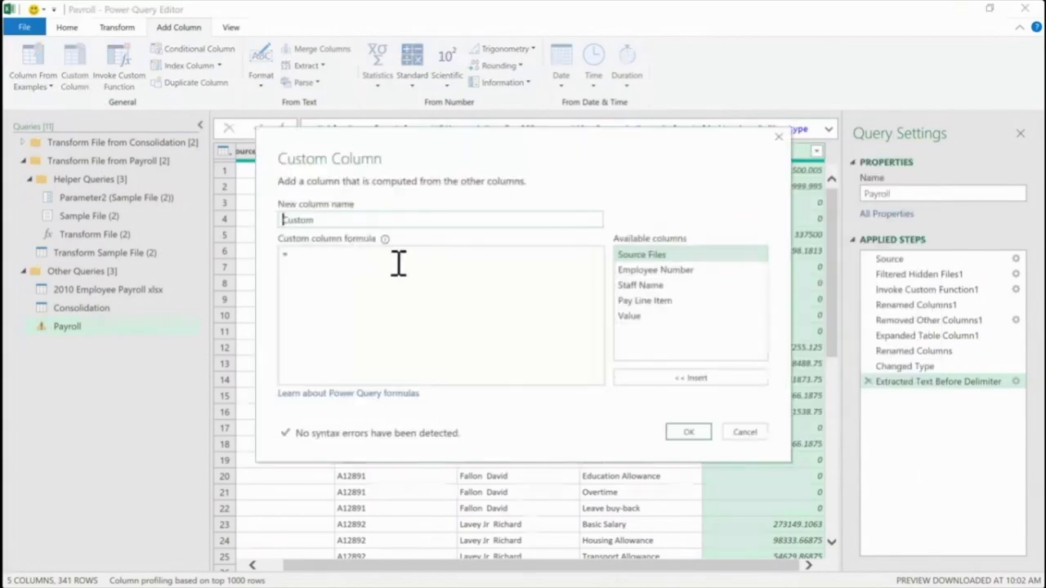
click(778, 137)
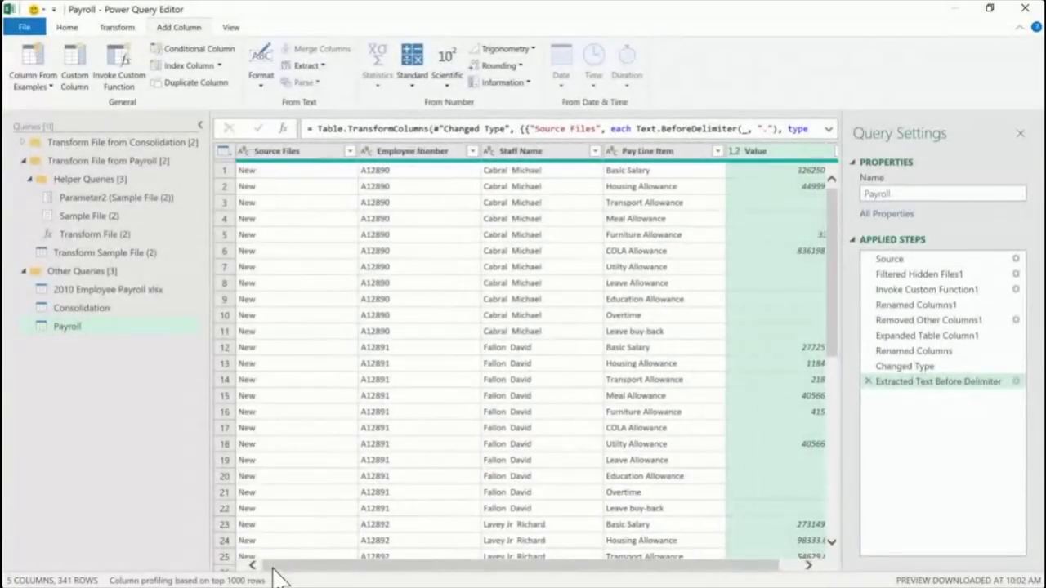
click(73, 65)
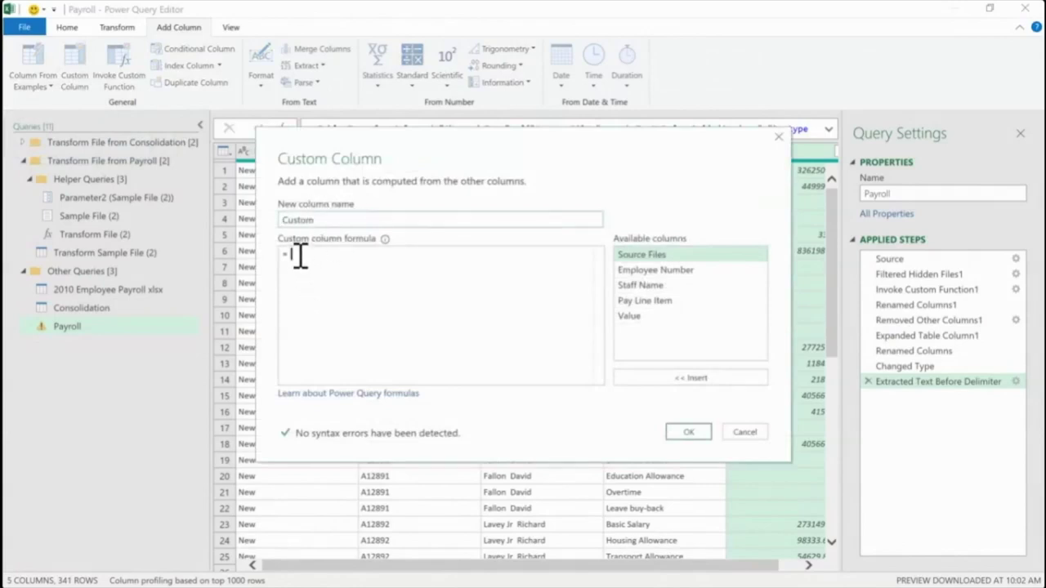
Create a custom column with formula if([Source Files]="new") then [Value] else [Value]*-1
click(300, 256)
text(if()
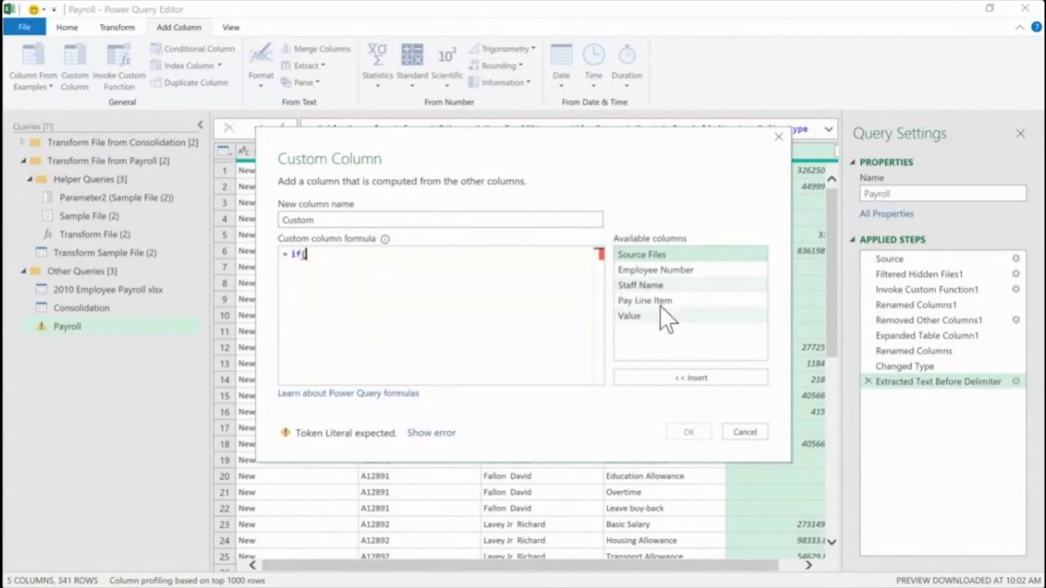
double_click(658, 259)
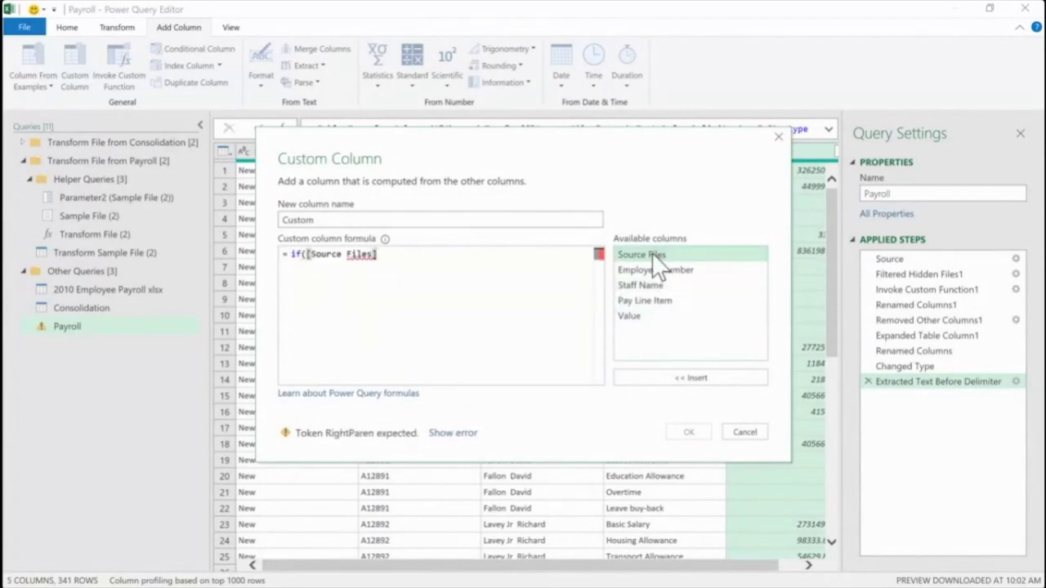
text(="new)
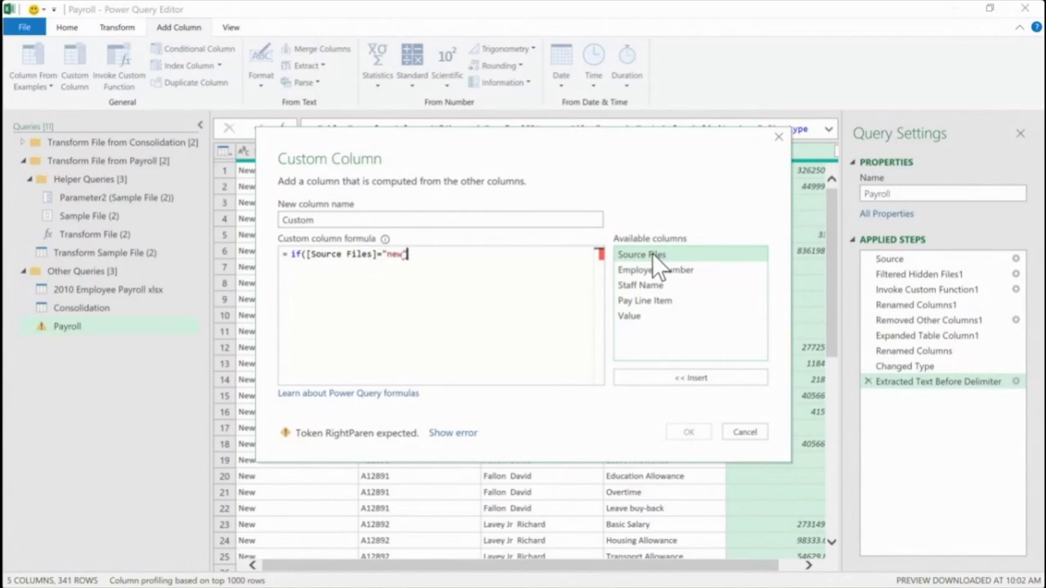
text(") then)
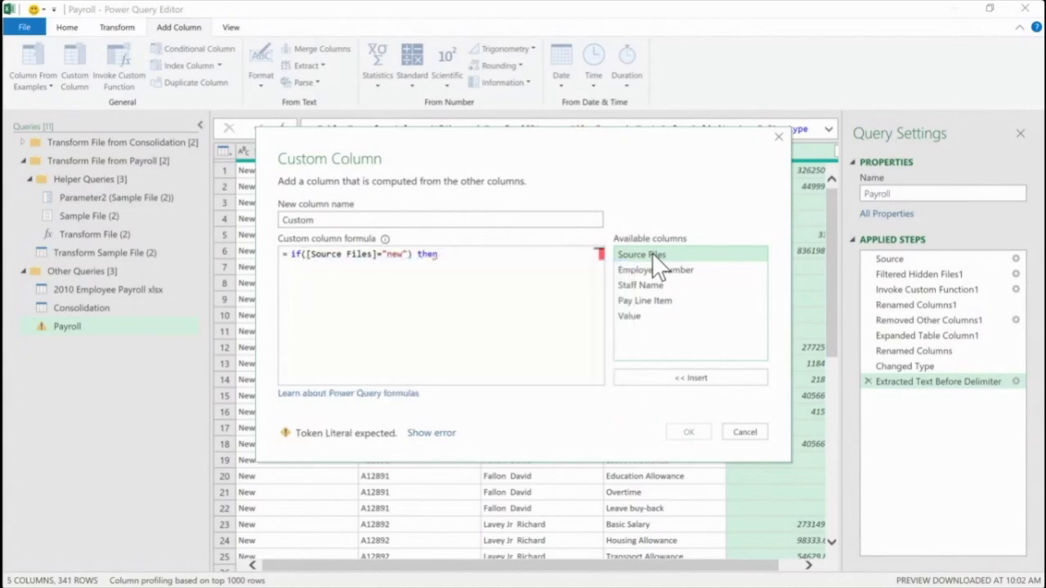
double_click(652, 315)
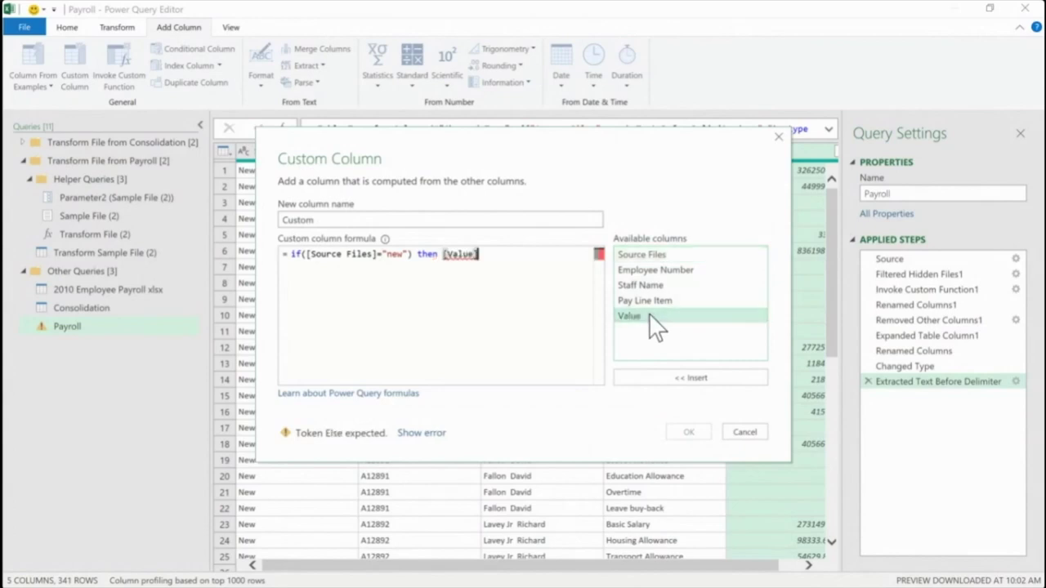
text(else)
double_click(651, 316)
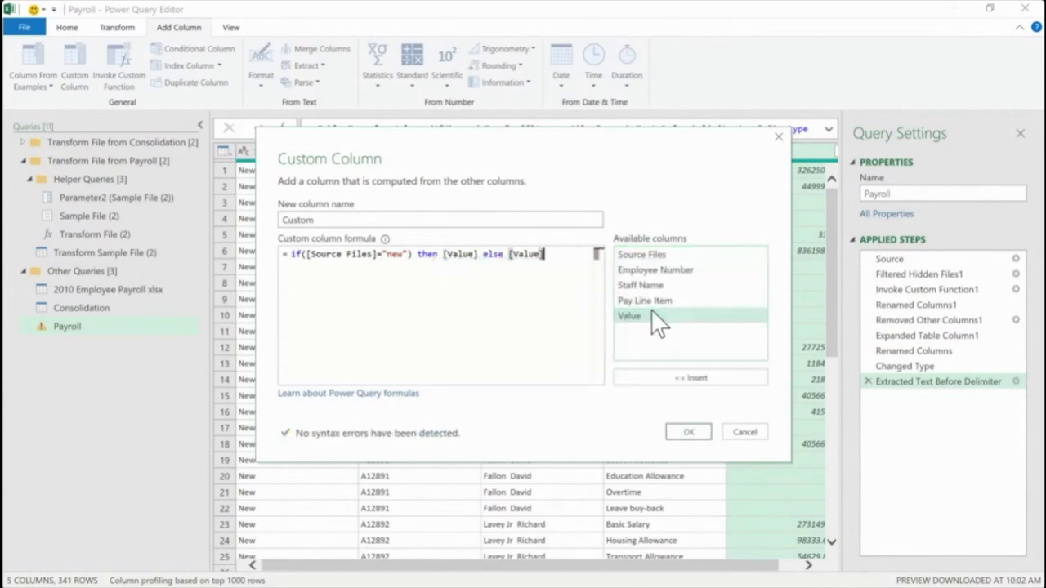
text(*-1)
click(687, 431)
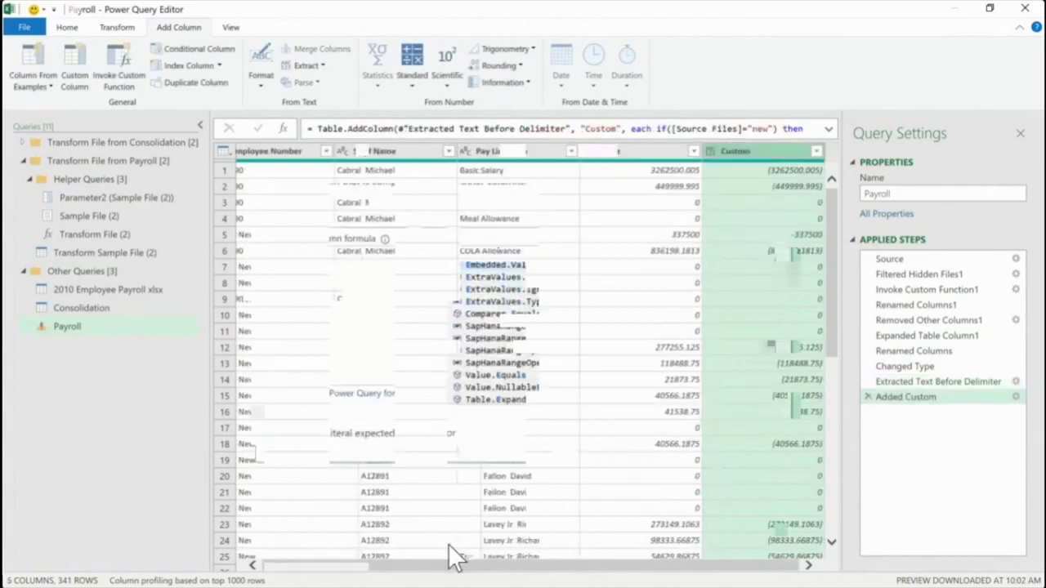
Edit the Added Custom formula so the condition tests [Source Files]="New" instead of "new"
click(347, 565)
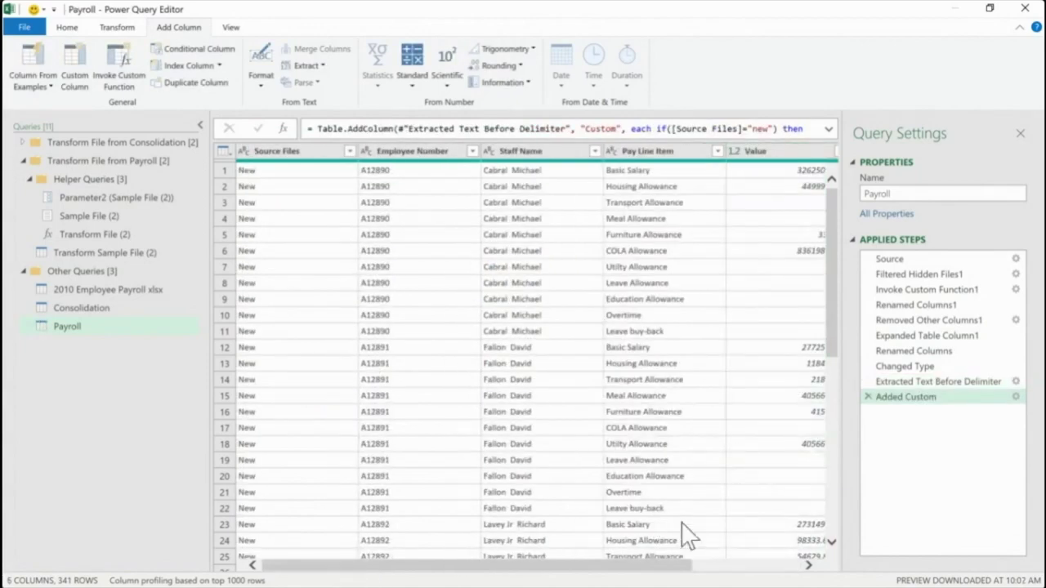
click(724, 564)
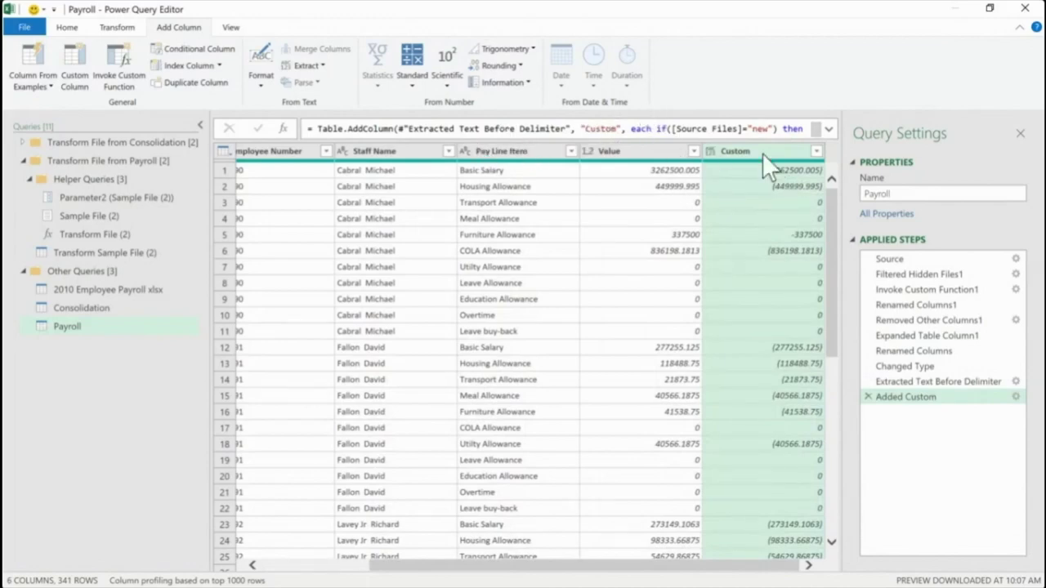
click(918, 384)
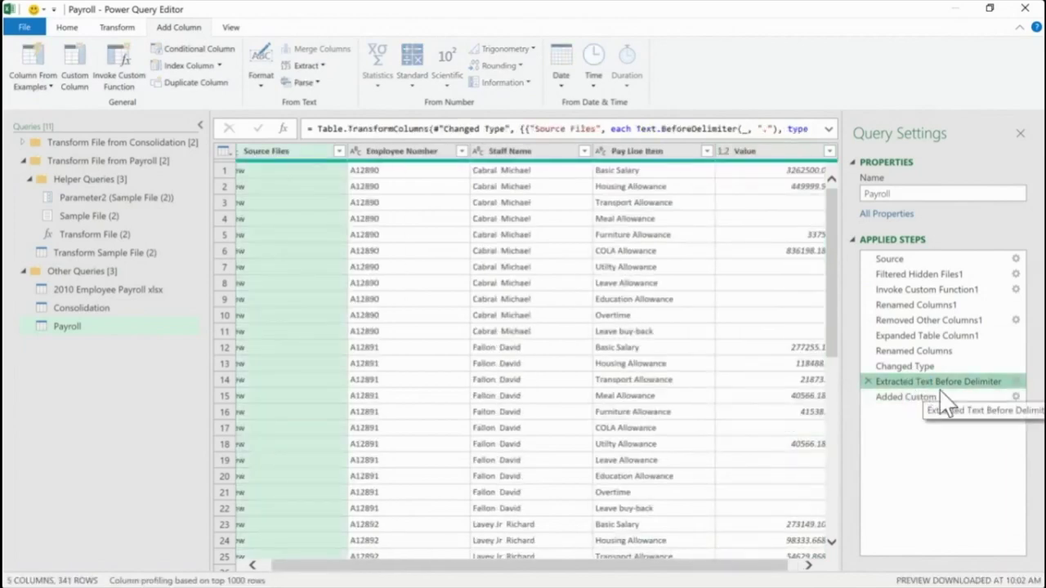
click(923, 398)
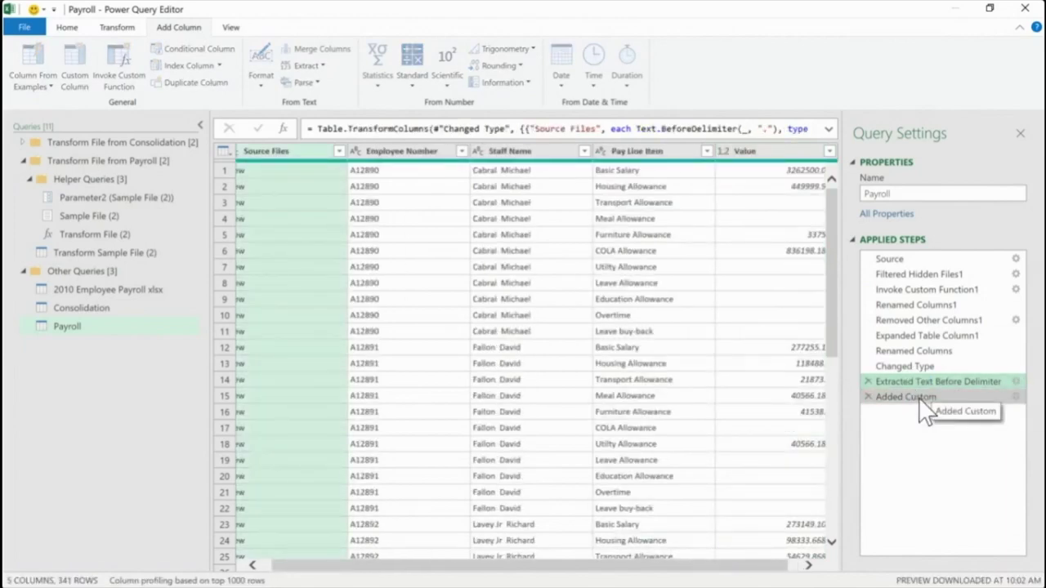
click(1016, 397)
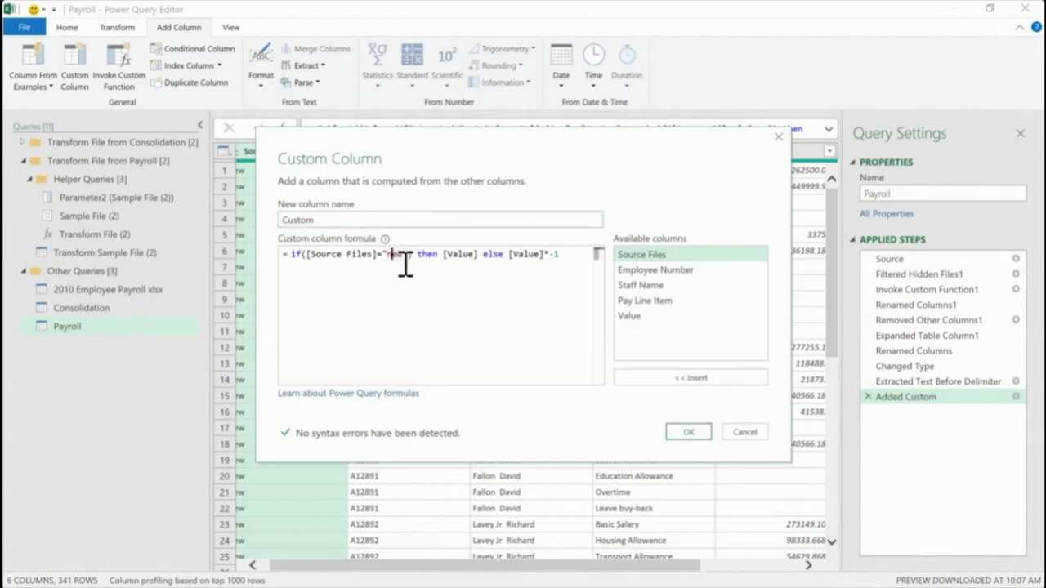
click(689, 433)
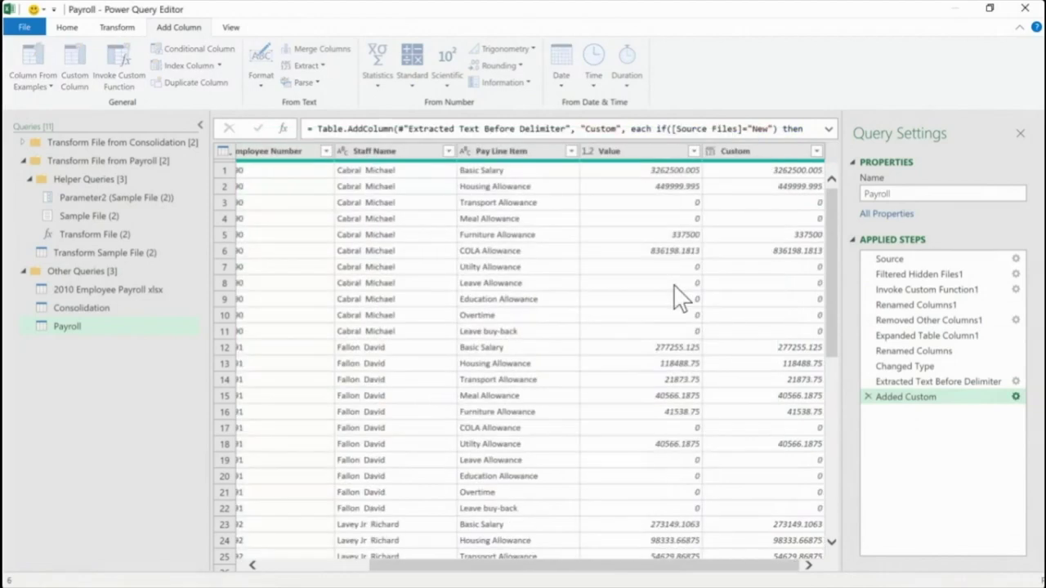
Scroll through the preview to check the Custom column's negated Old amounts
click(319, 564)
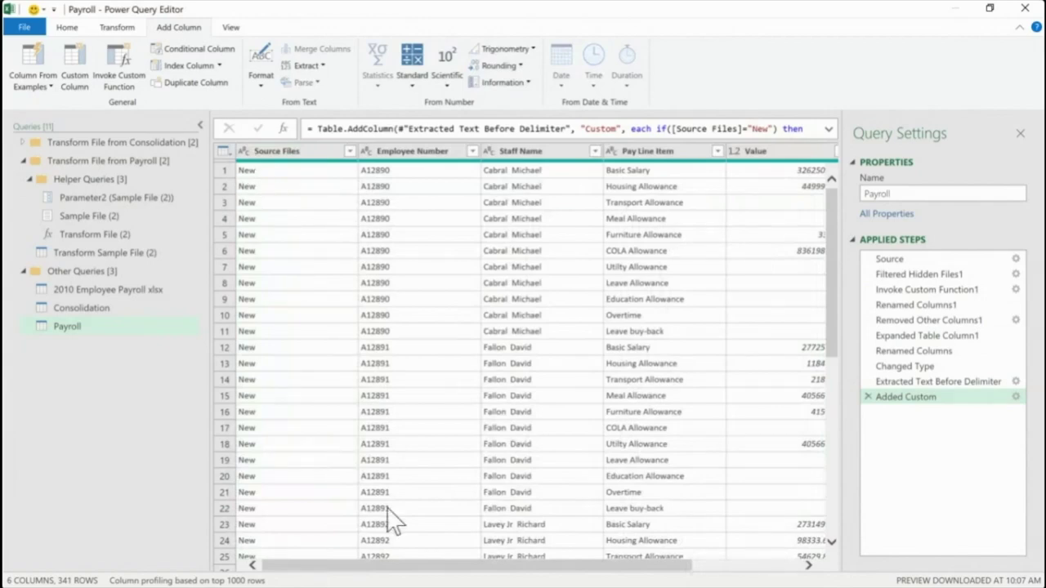
drag(702, 565, 797, 572)
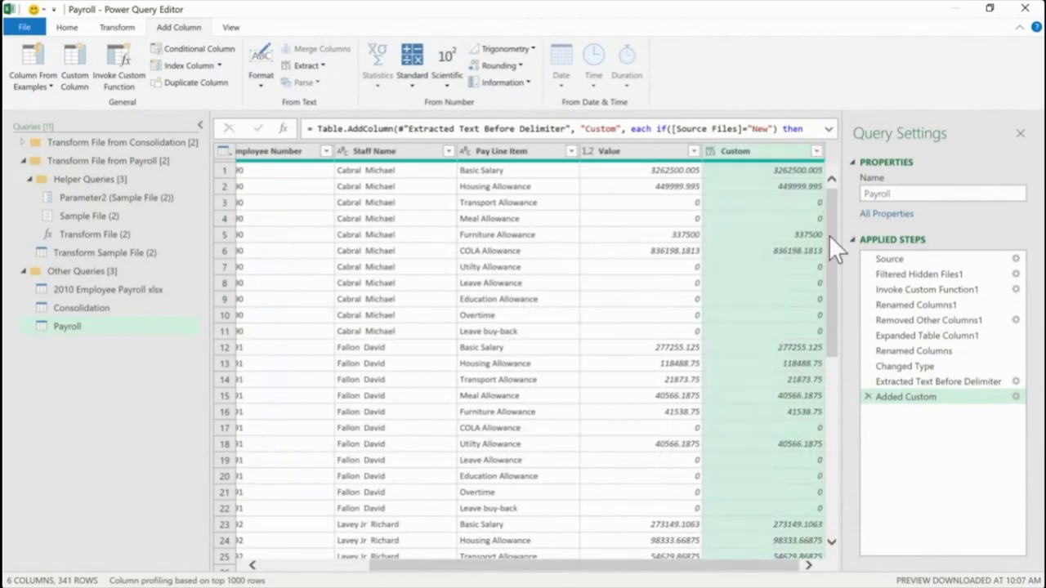
drag(837, 217, 836, 556)
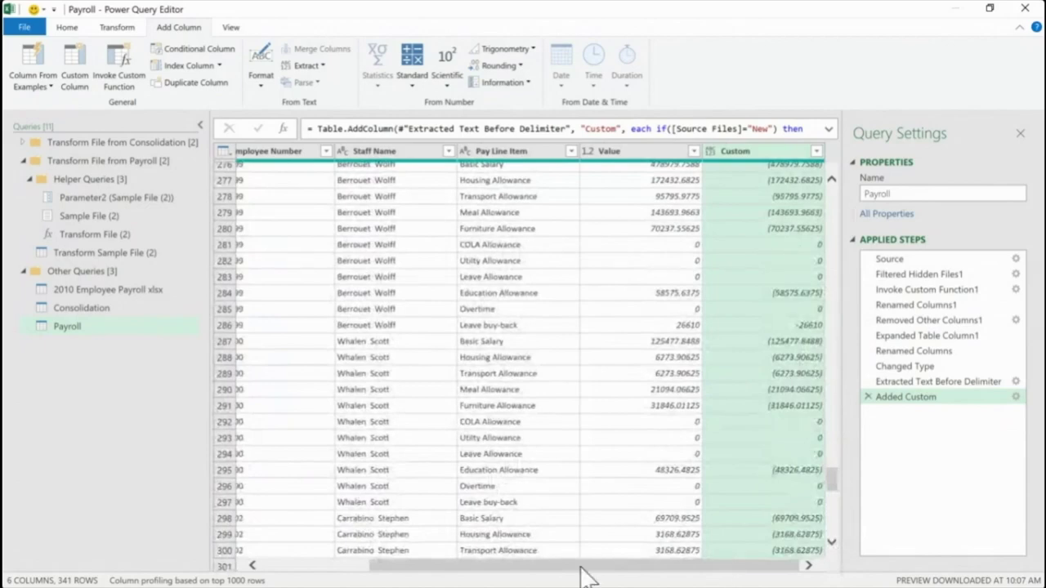
drag(532, 567, 291, 567)
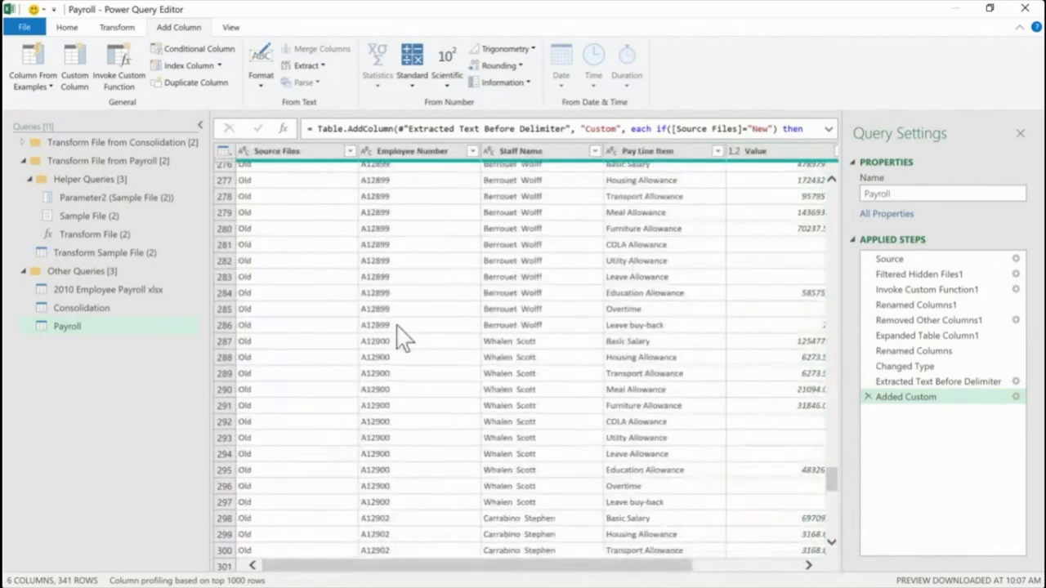
scroll(833, 188, up, 20)
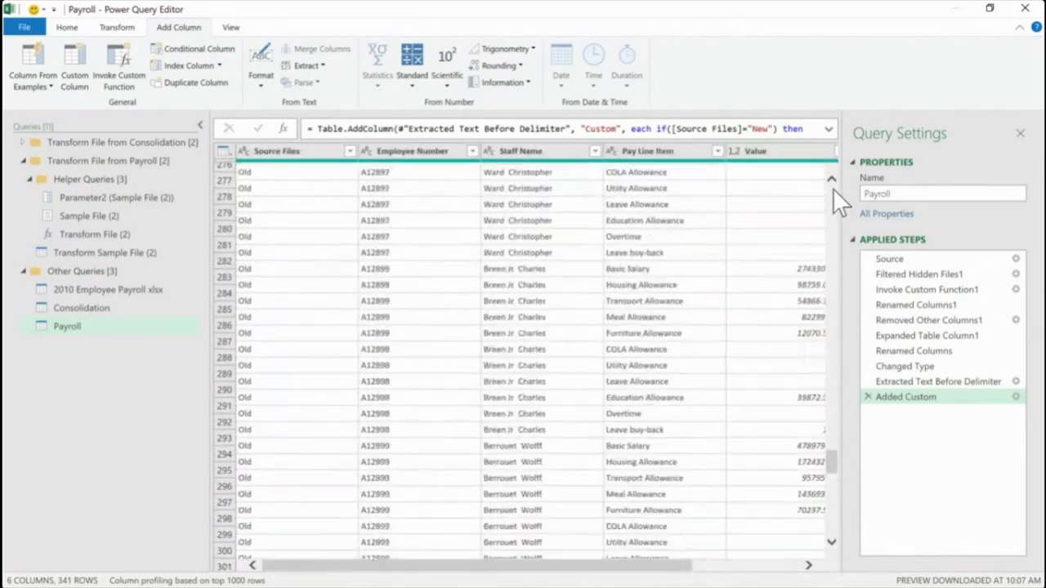
scroll(832, 188, up, 20)
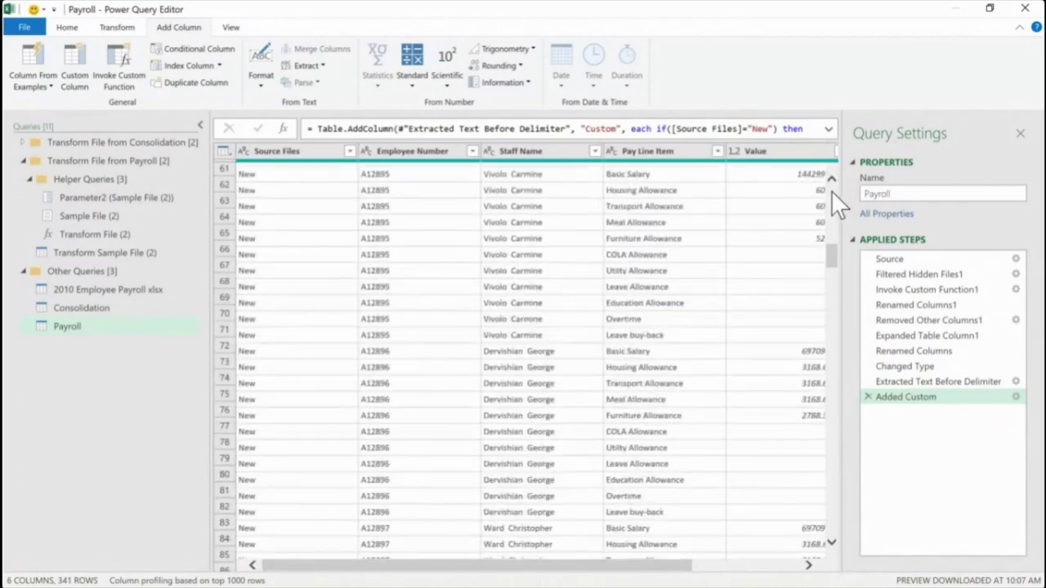
Remove the original Value column, leaving Custom to hold the amounts
click(781, 153)
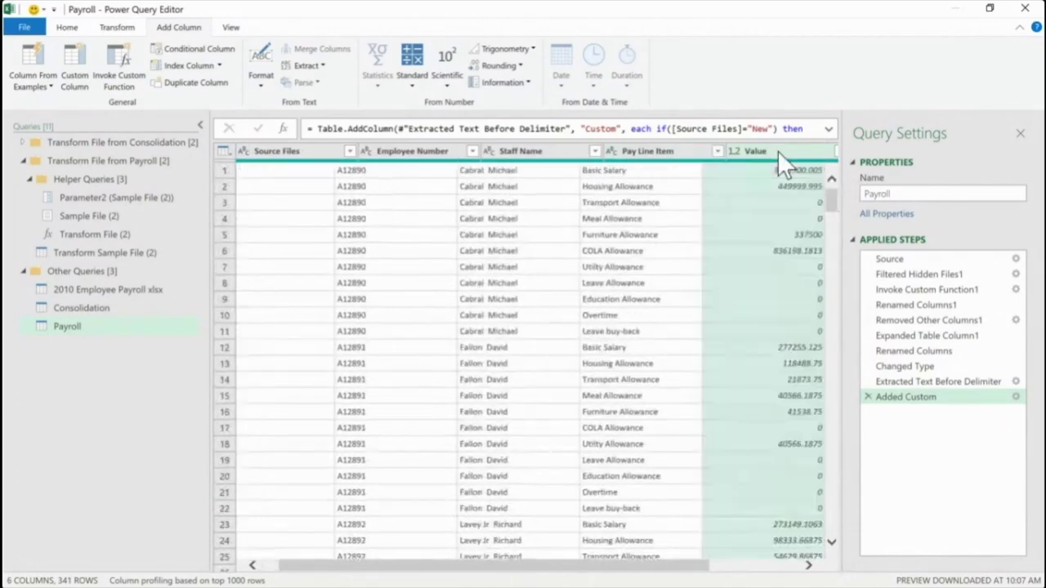
click(768, 564)
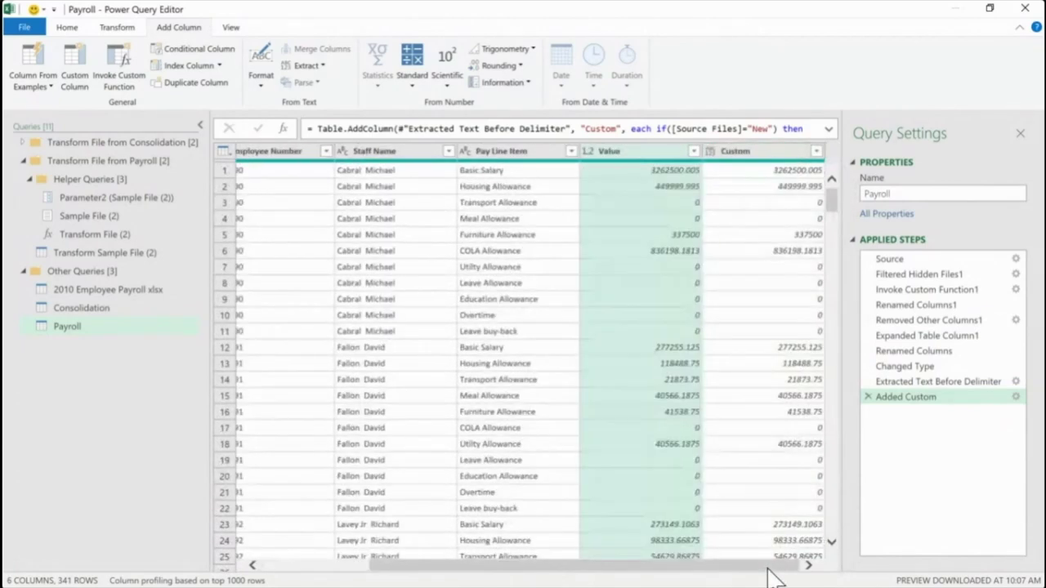
right_click(629, 152)
click(684, 174)
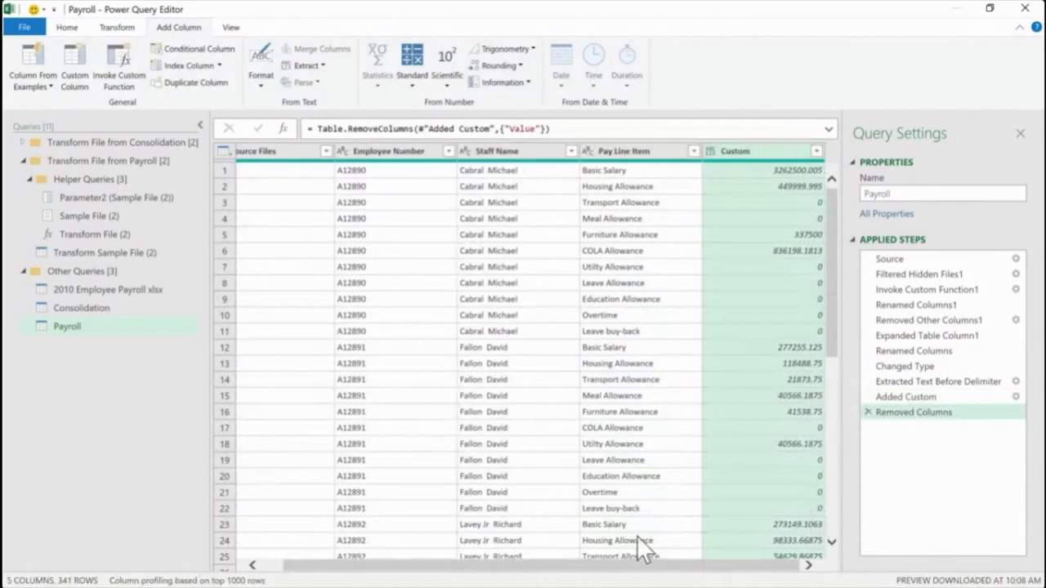
drag(572, 572, 483, 576)
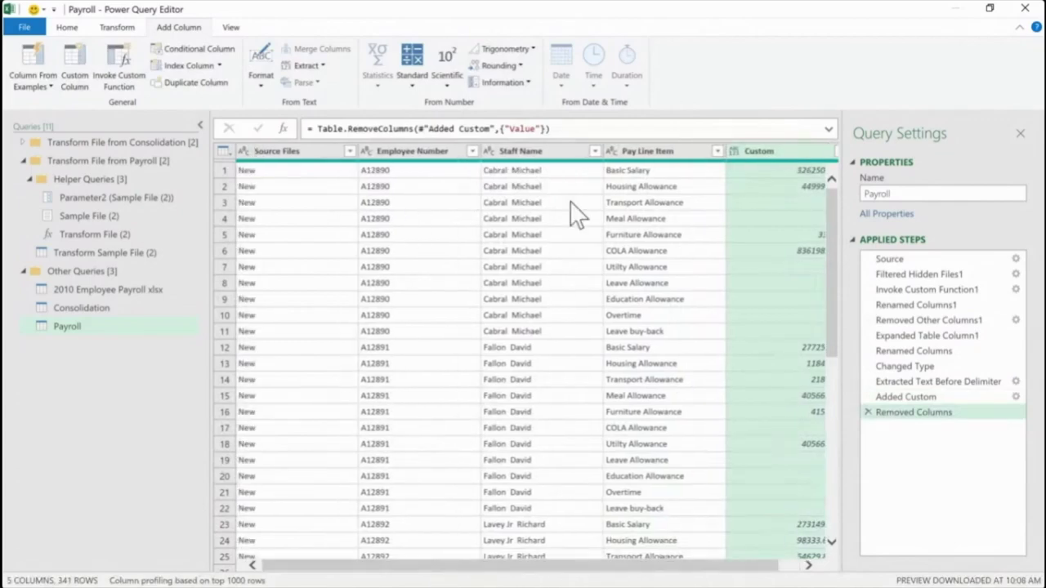
In advanced Group By, group by Employee Number, Staff Name and Pay Line Item
click(118, 28)
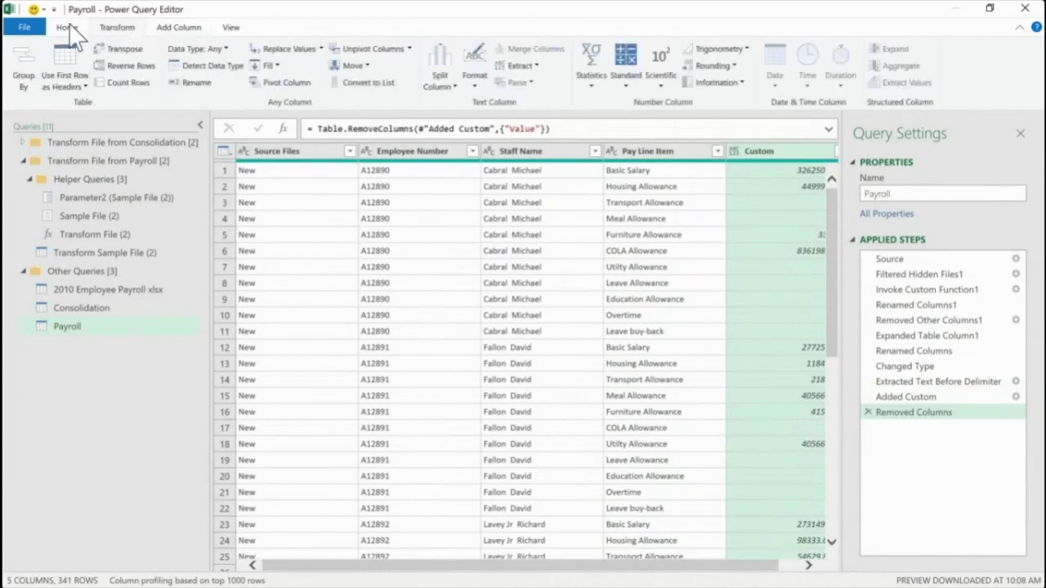
click(69, 29)
click(130, 29)
click(32, 90)
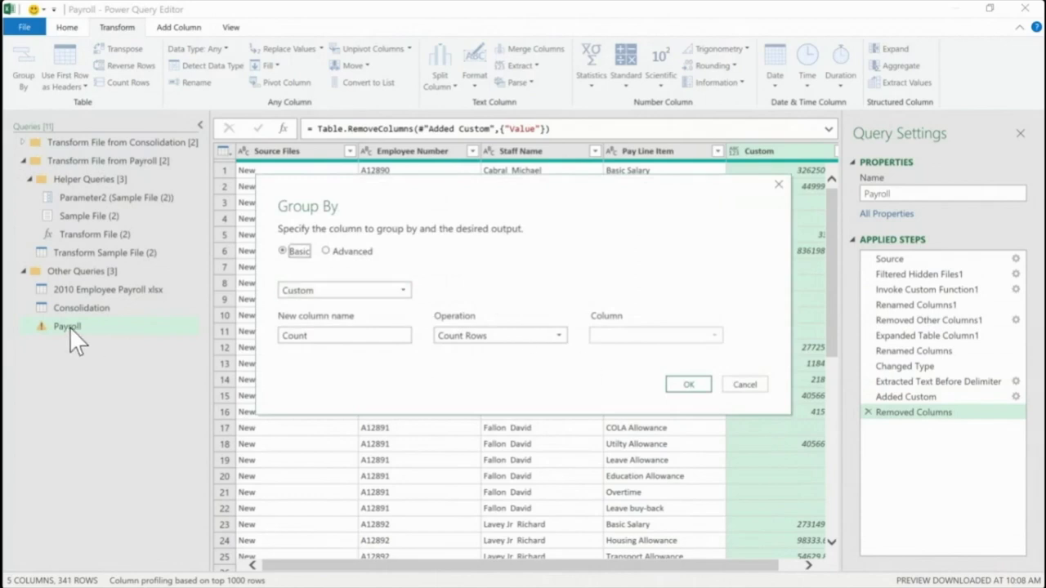
click(334, 252)
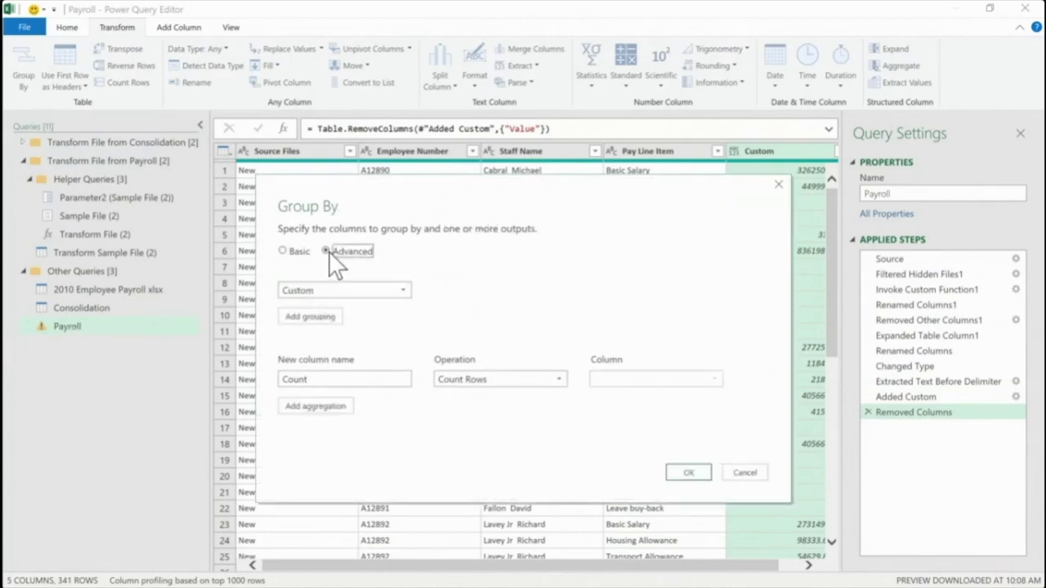
click(355, 294)
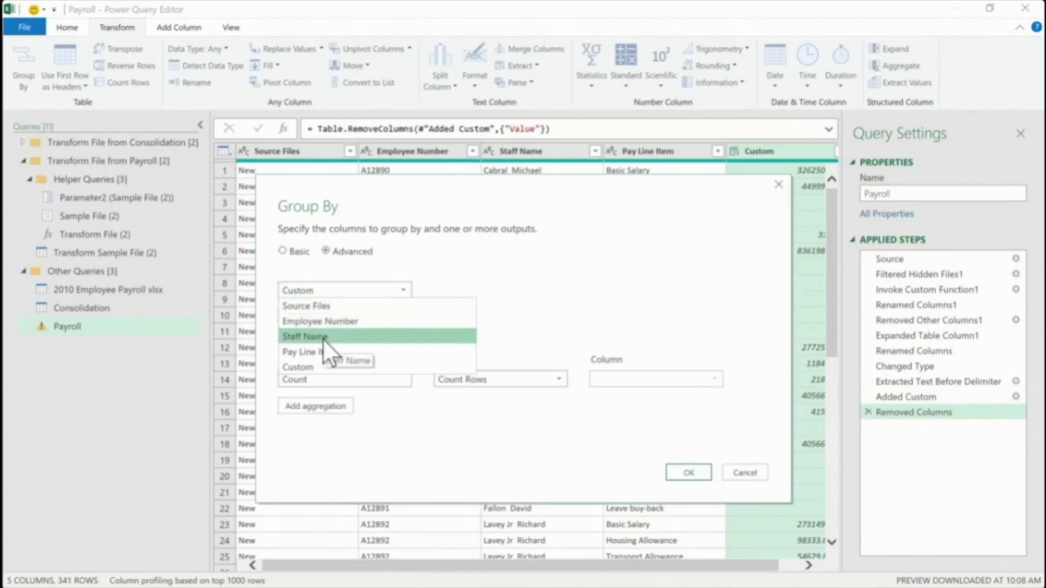
click(327, 321)
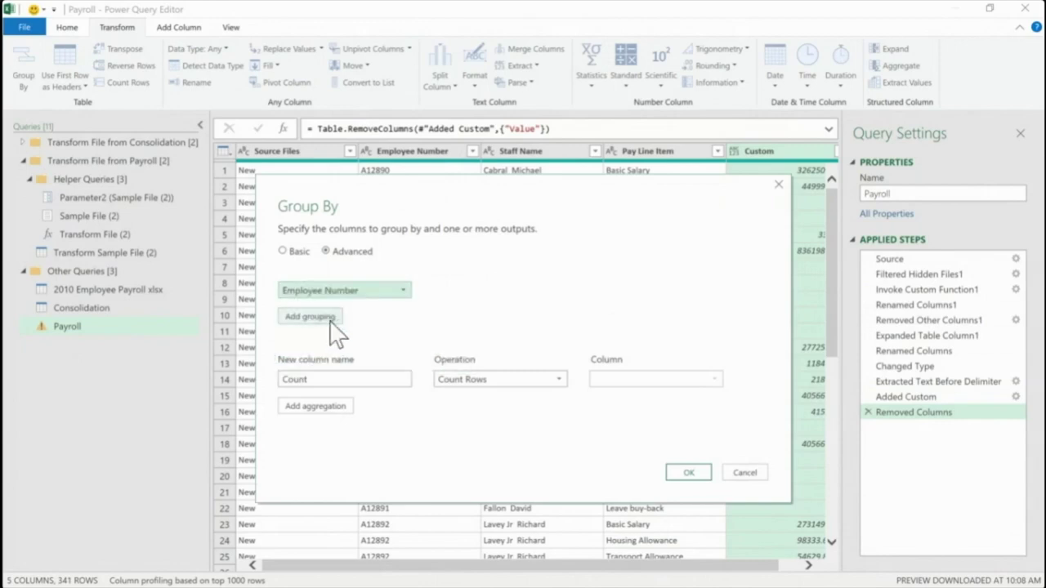
click(331, 318)
click(358, 317)
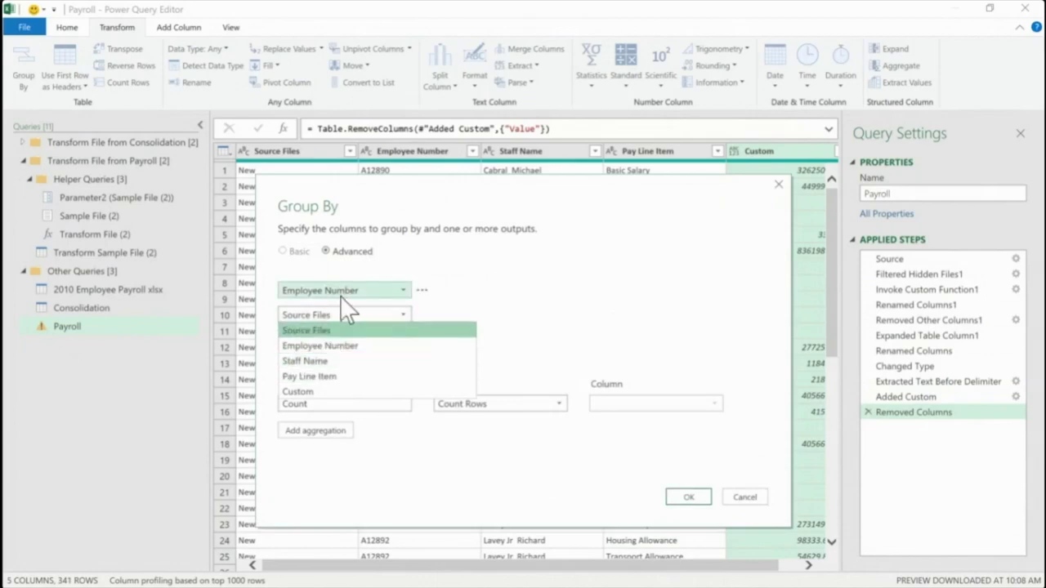
click(326, 361)
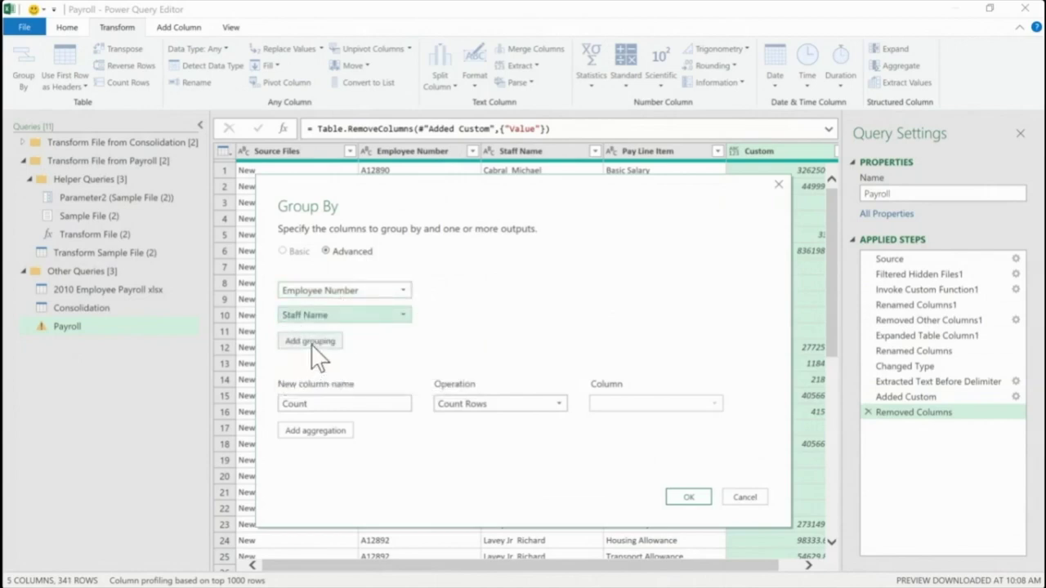
click(307, 340)
click(336, 337)
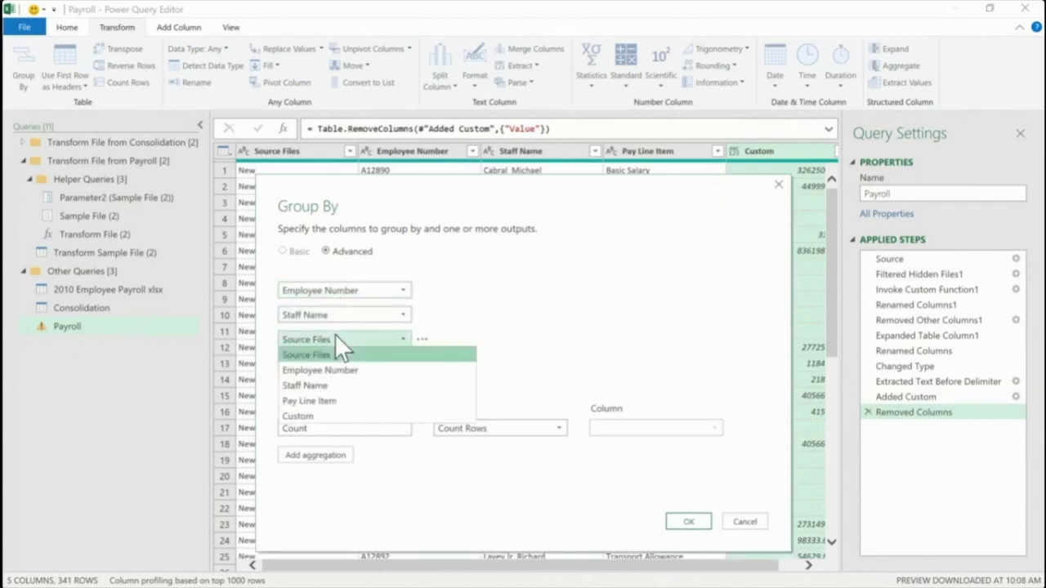
click(311, 400)
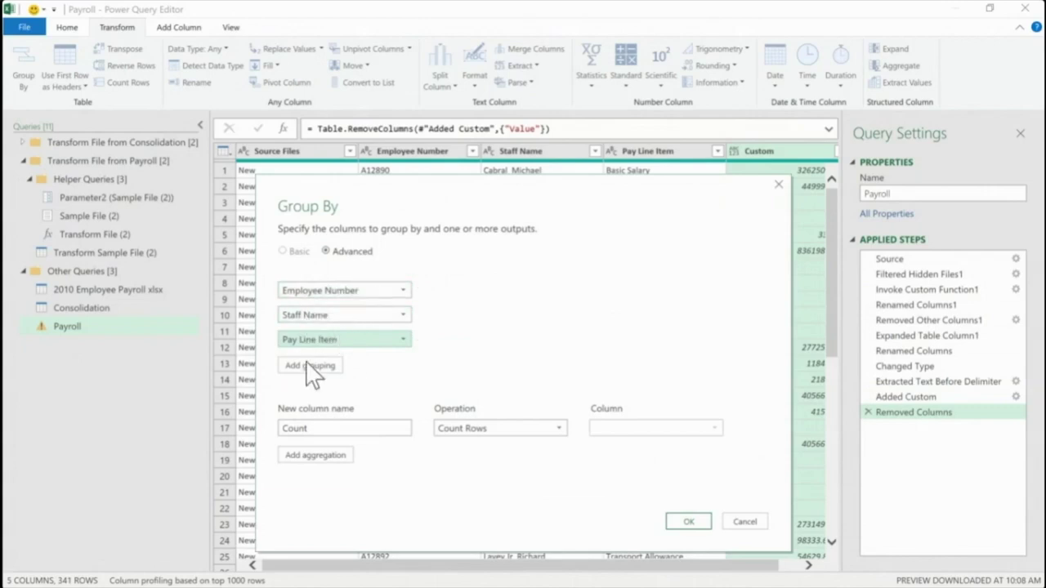
Define the aggregation Recon Diff as the Sum of the Custom column
click(376, 432)
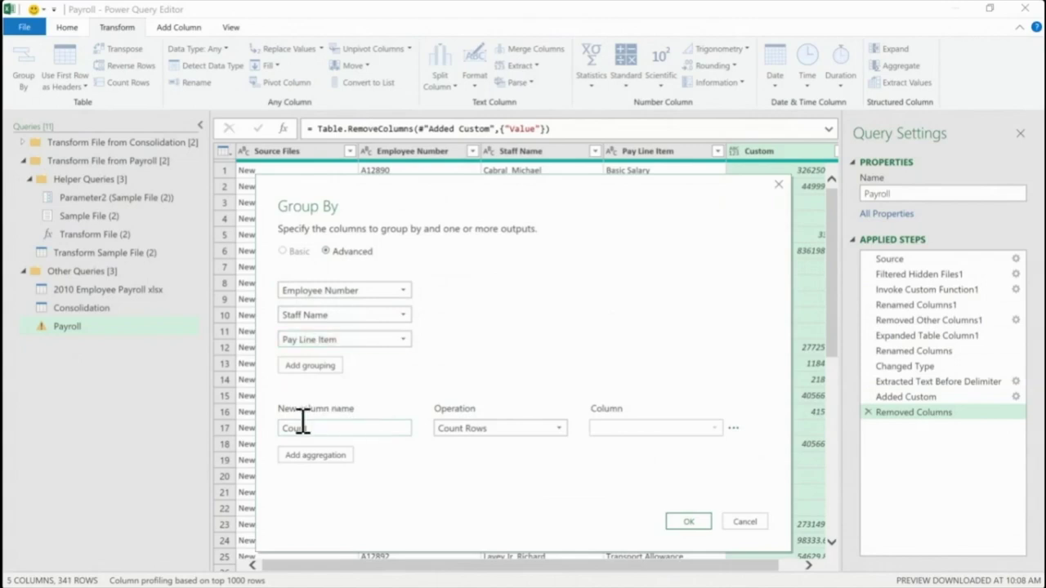
drag(329, 428, 250, 427)
text(Recon)
text( Amou)
key(BackSpace)
key(BackSpace)
key(BackSpace)
key(BackSpace)
text(Diff)
click(552, 429)
click(448, 444)
click(714, 428)
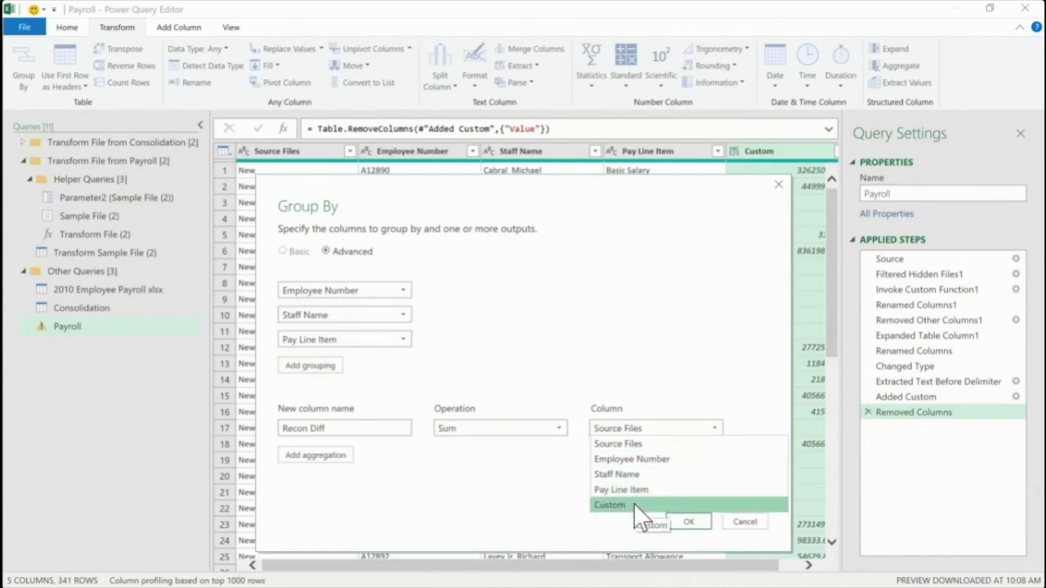
click(634, 504)
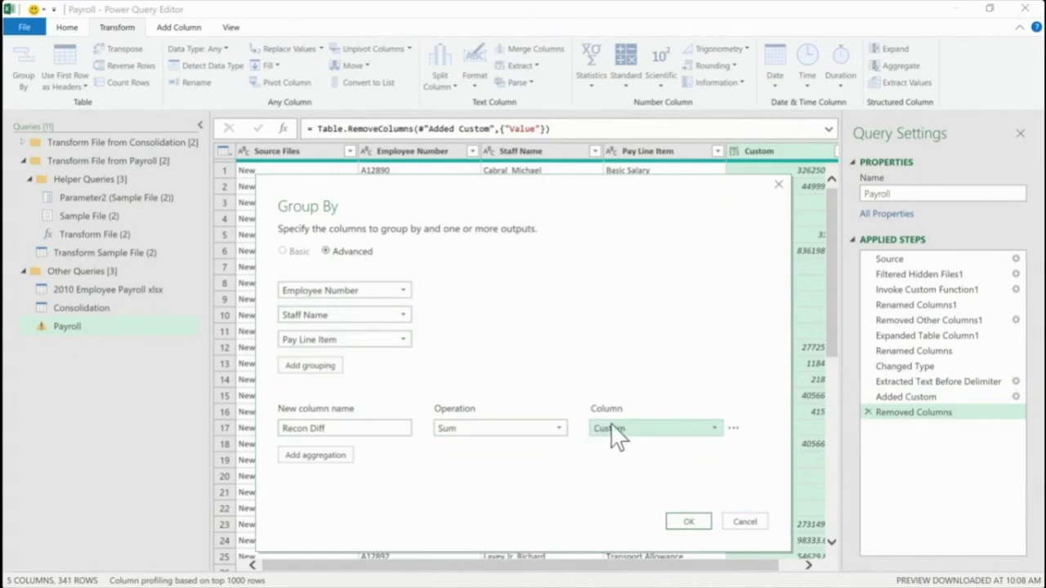
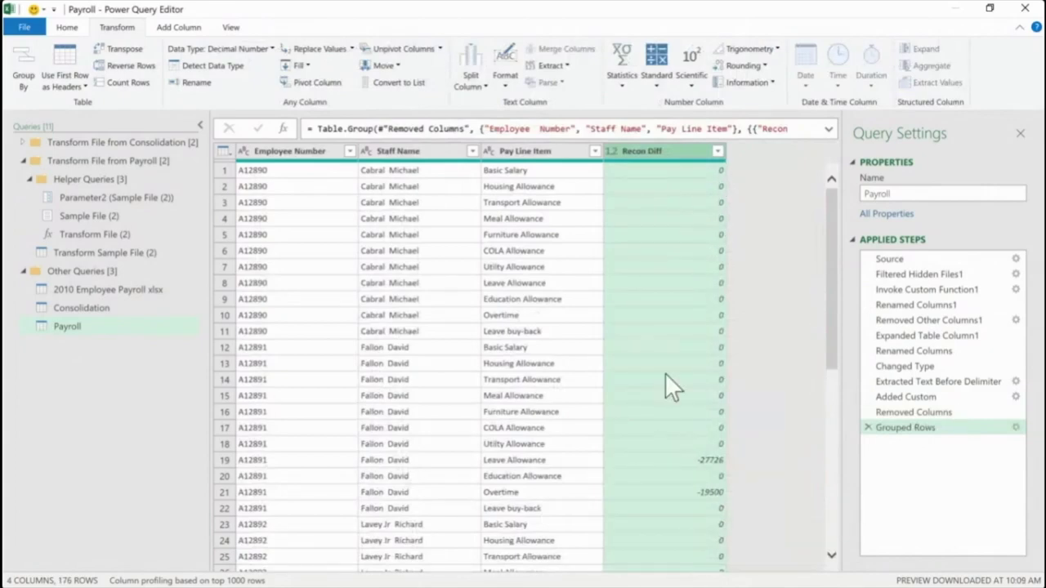
Filter Payroll's Recon Diff column to exclude 0, leaving 28 discrepancy rows
click(718, 152)
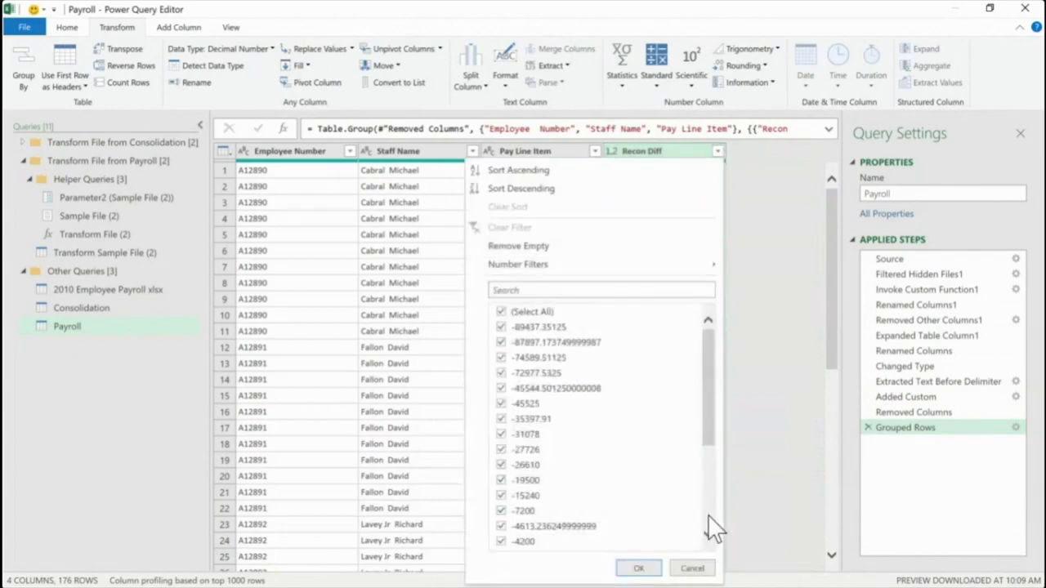
scroll(707, 515, down, 4)
click(501, 467)
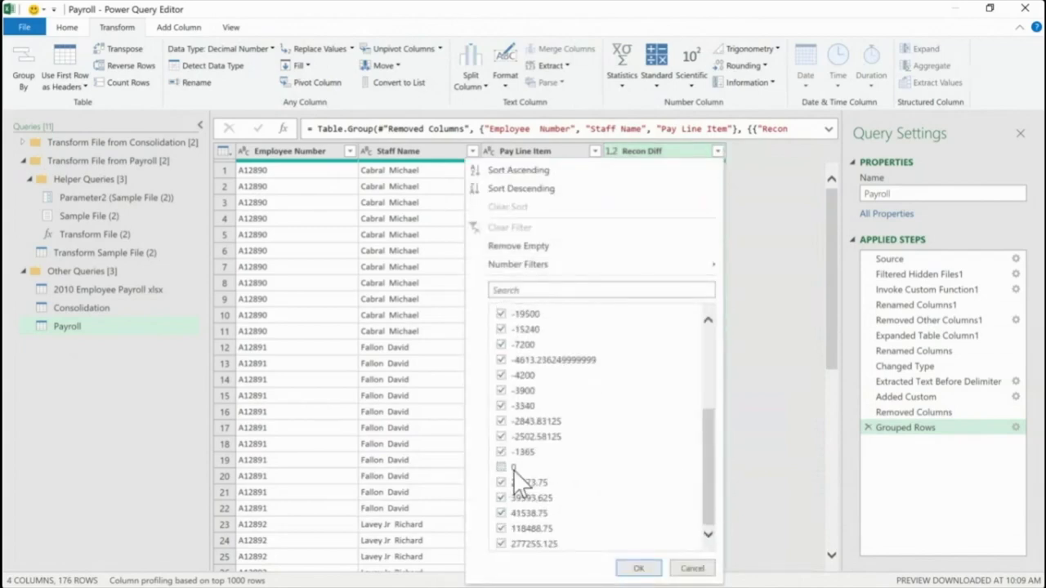
click(640, 568)
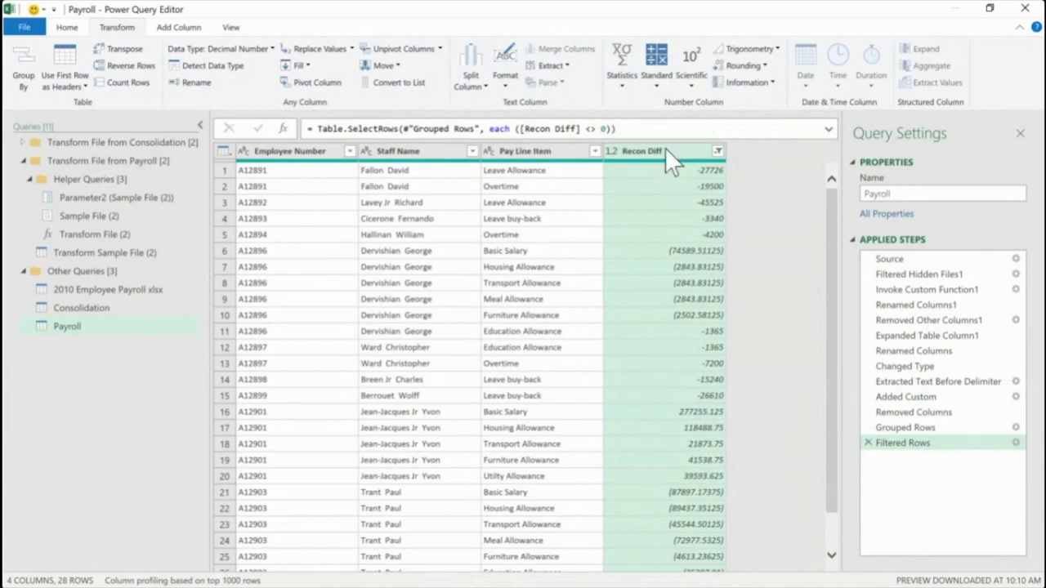
Select the Employee Number and Recon Diff columns, then choose New Source > Excel workbook
click(294, 163)
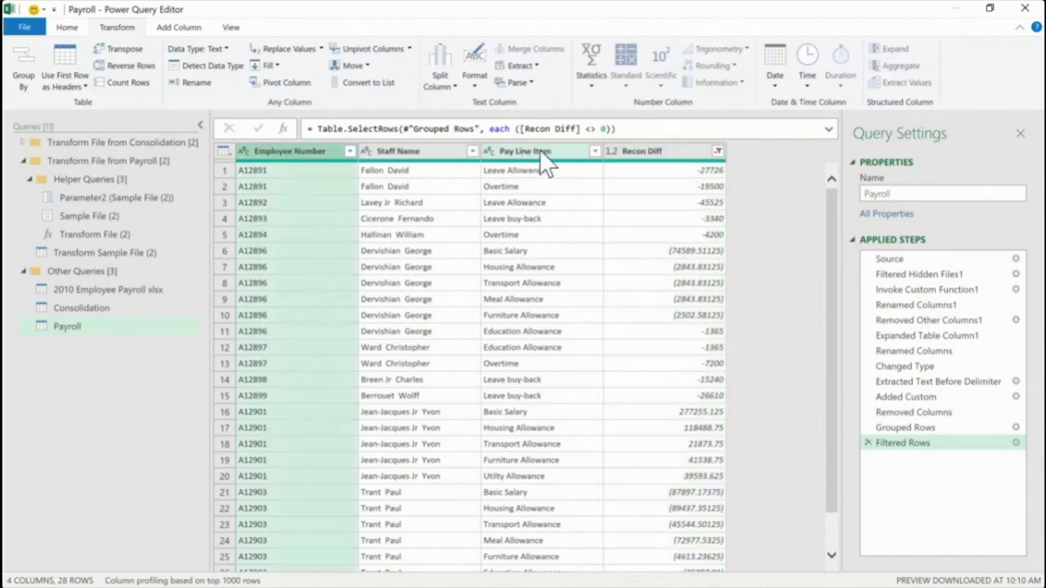
click(670, 151)
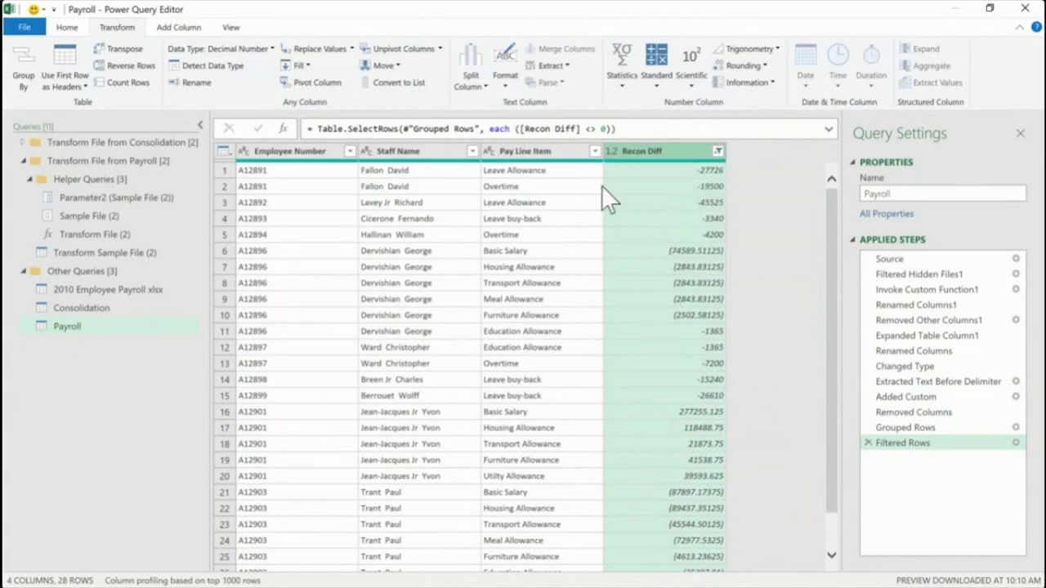
click(72, 27)
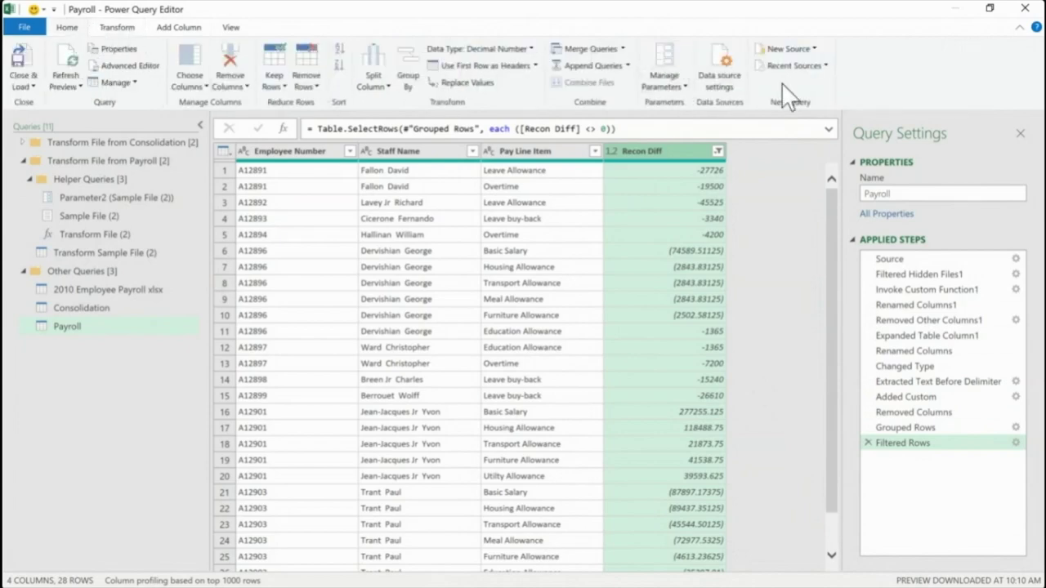
click(811, 50)
mouse_move(777, 69)
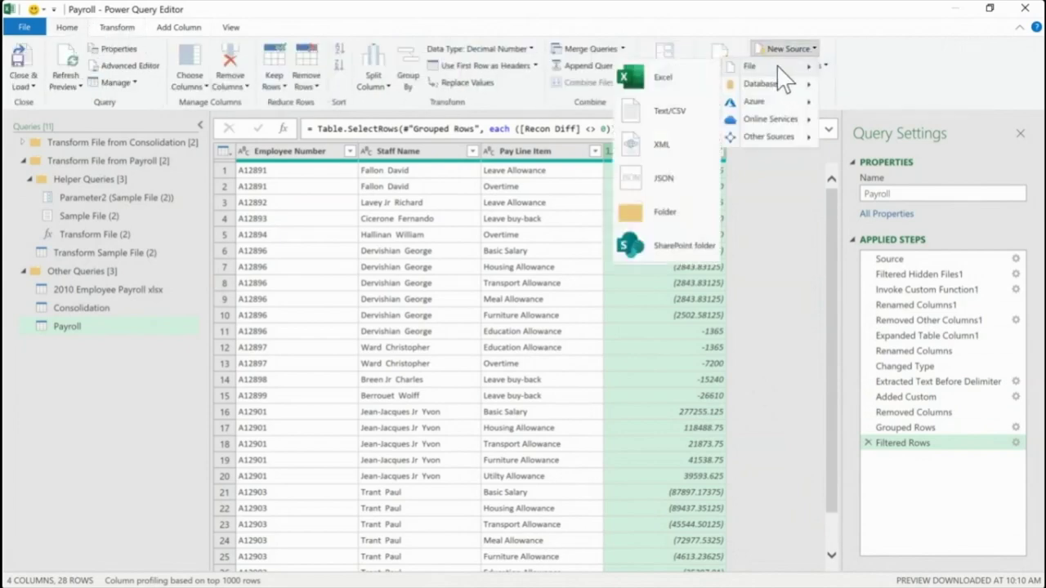
click(665, 80)
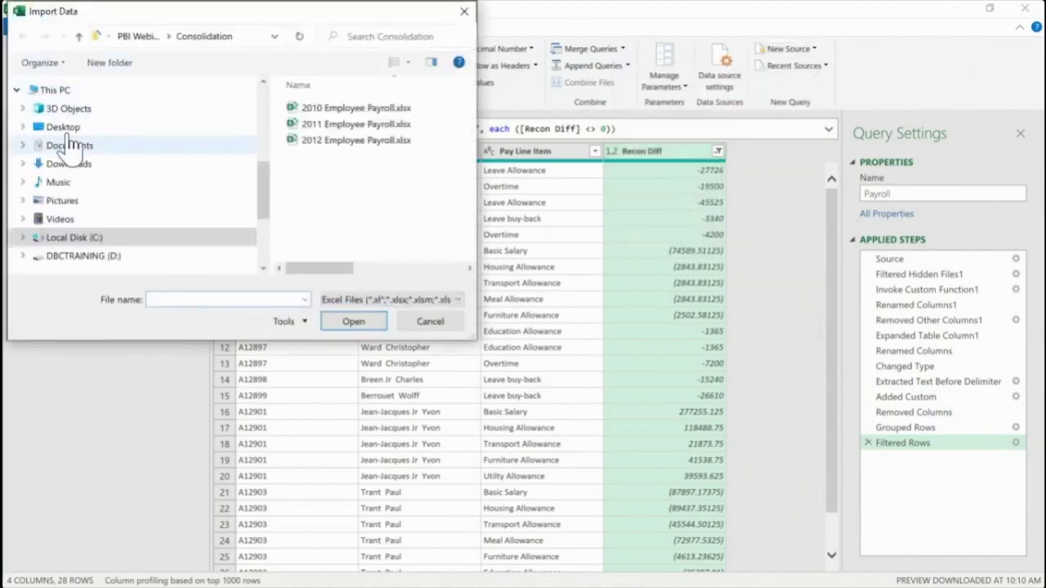
Load the Instructions sheet of August Payroll instructions.xlsx from PBI Webinar\Recon\Instructions for transforming
click(65, 128)
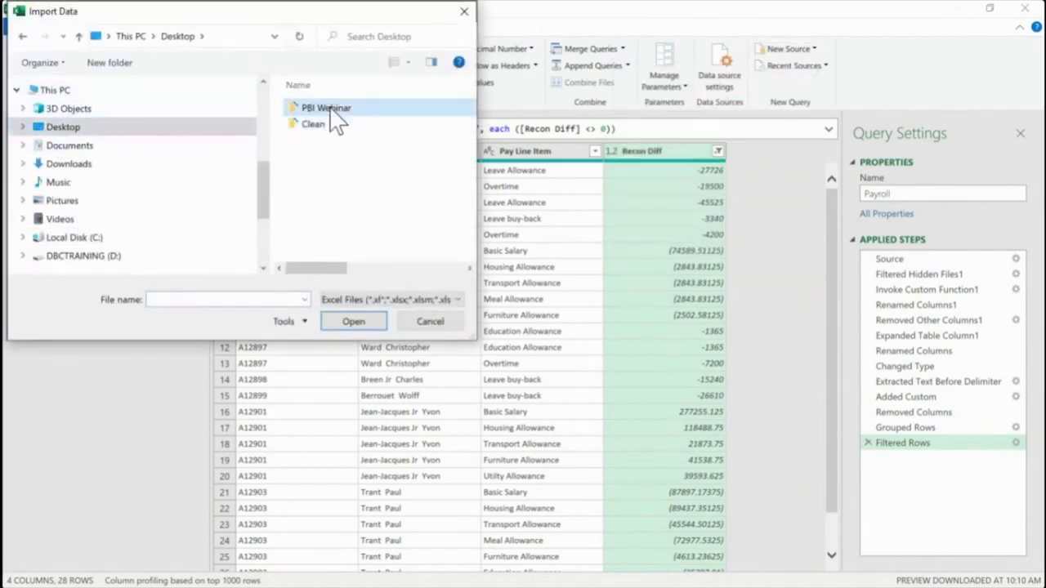
double_click(331, 109)
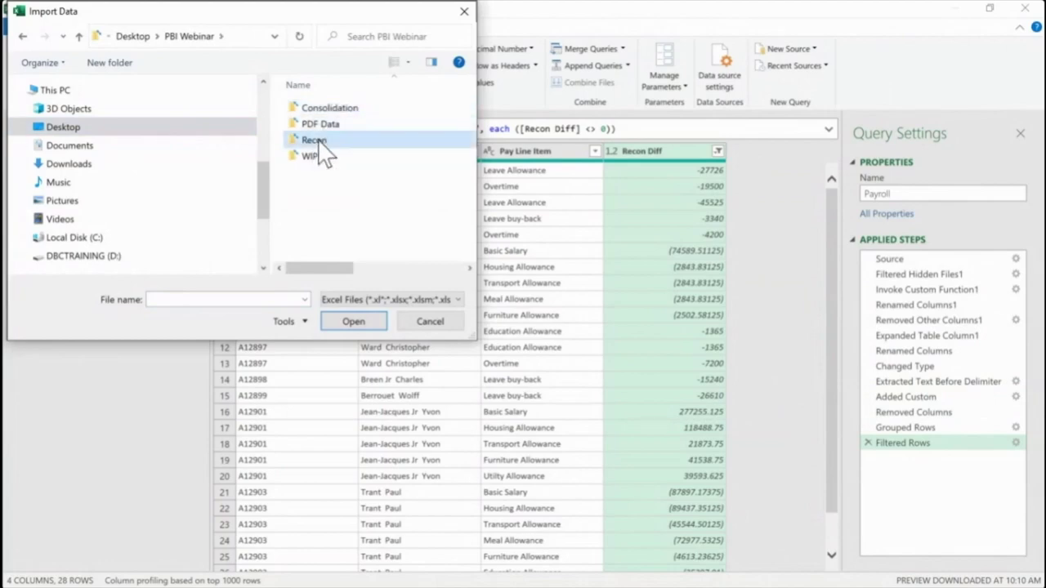
double_click(325, 142)
double_click(329, 112)
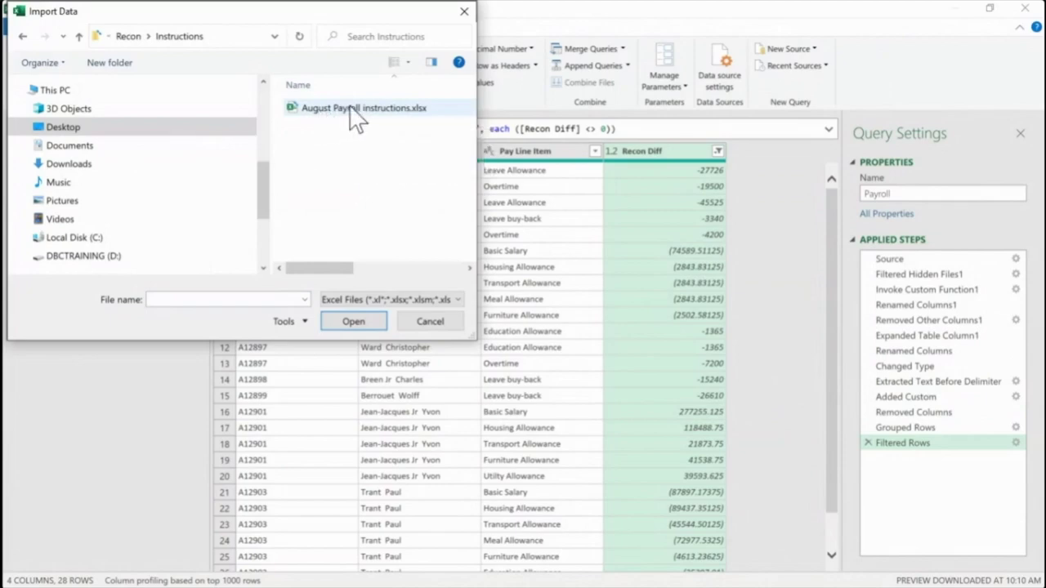
double_click(351, 117)
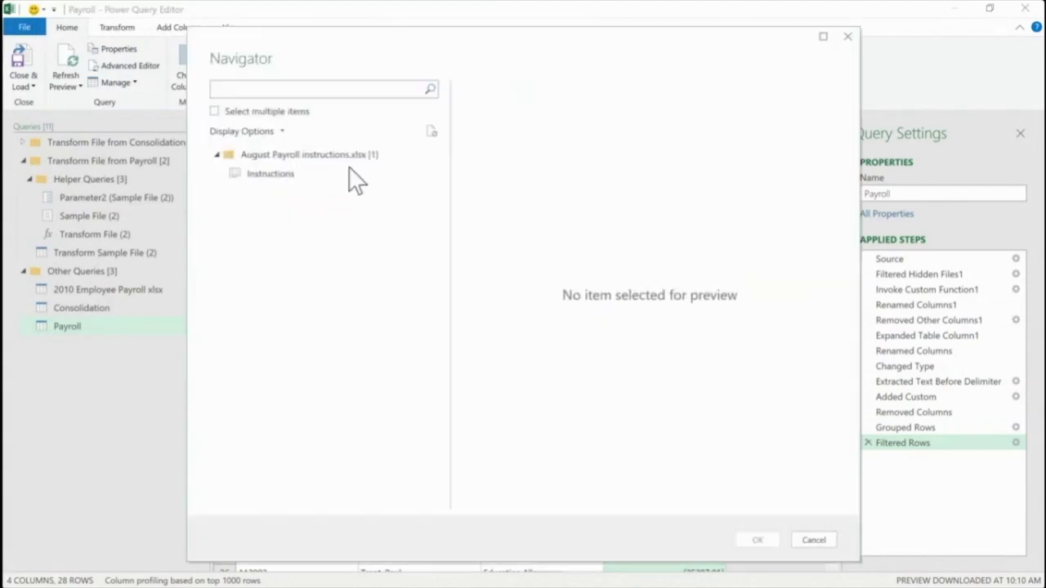
click(304, 184)
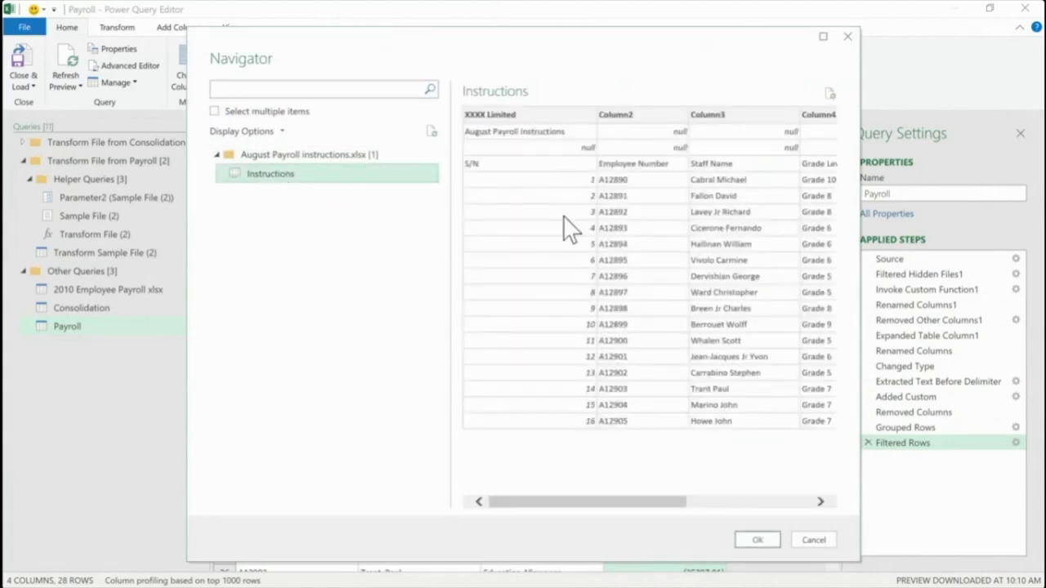
drag(588, 503, 518, 480)
key(Return)
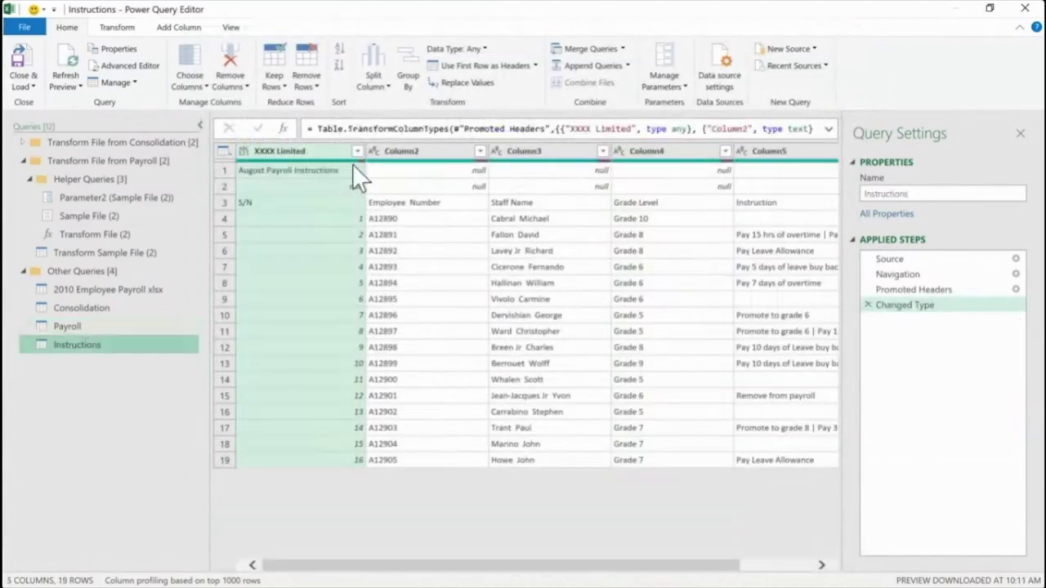
Remove null rows from Column2 and promote the first row to headers
click(481, 152)
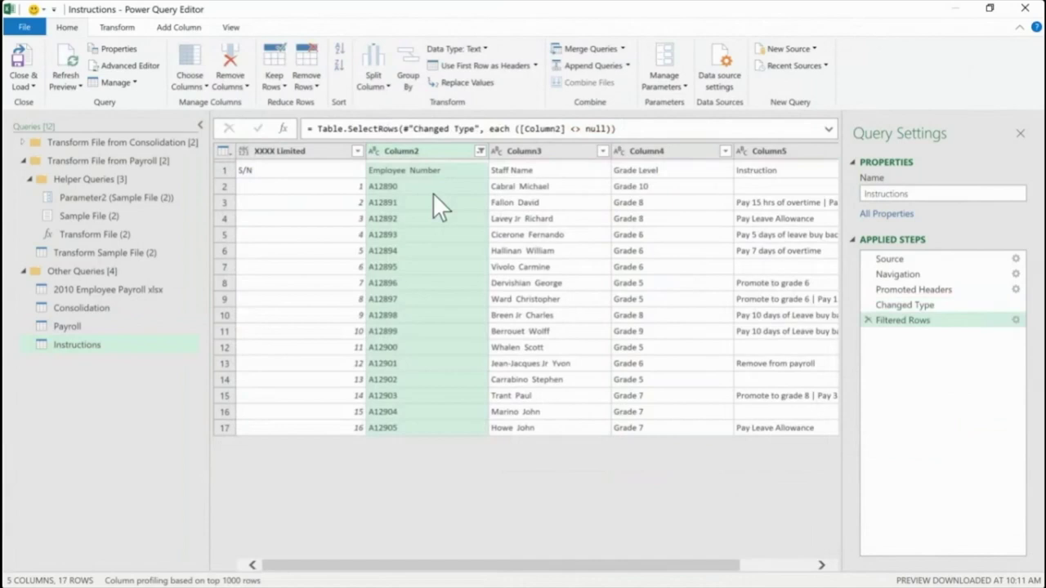
click(402, 170)
click(485, 62)
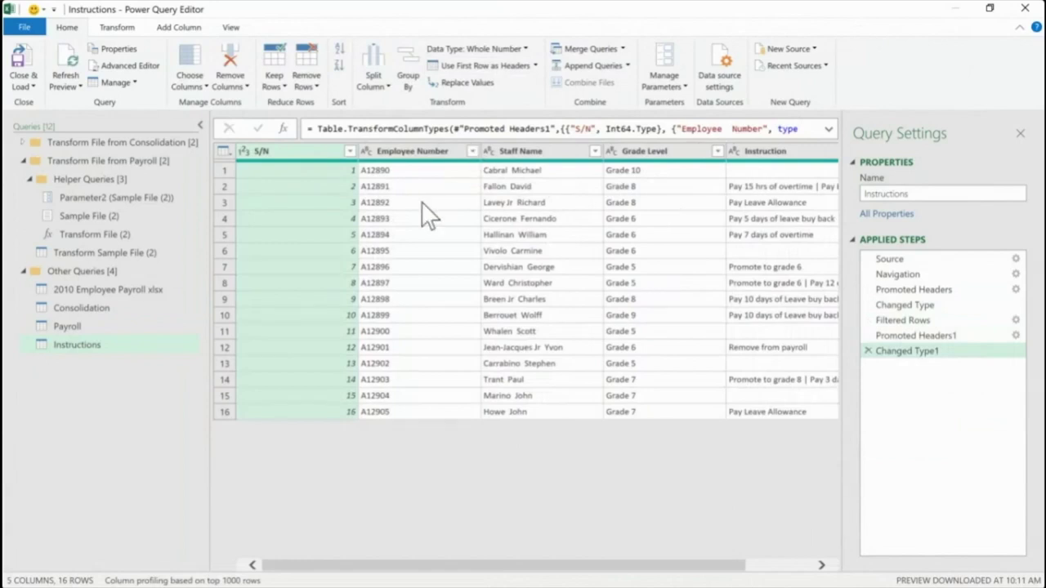
Check the Employee Number, Staff Name, Grade Level and Instruction columns, then return to Payroll
click(409, 154)
shift+click(523, 157)
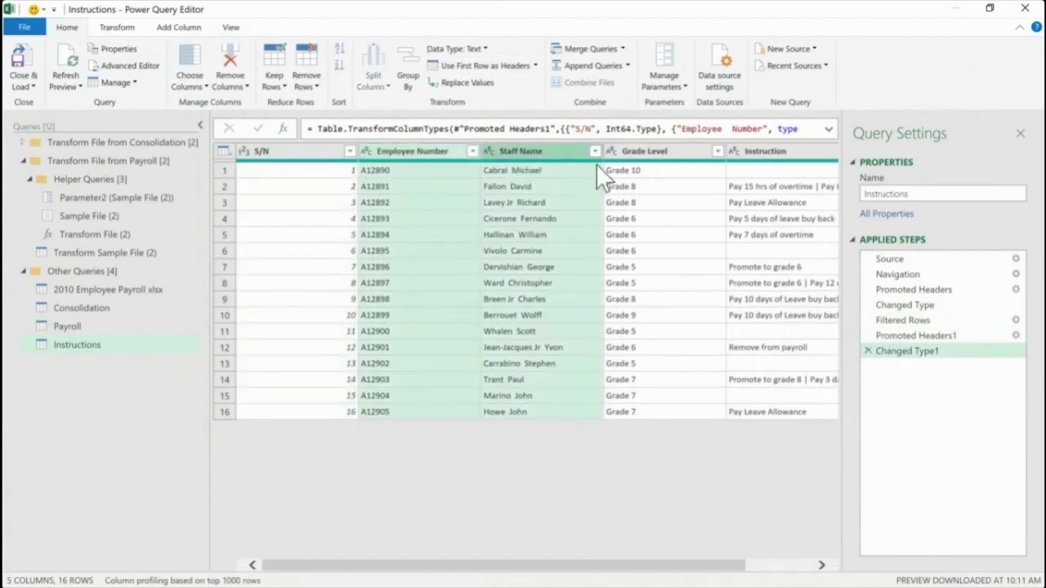
shift+click(671, 159)
shift+click(758, 158)
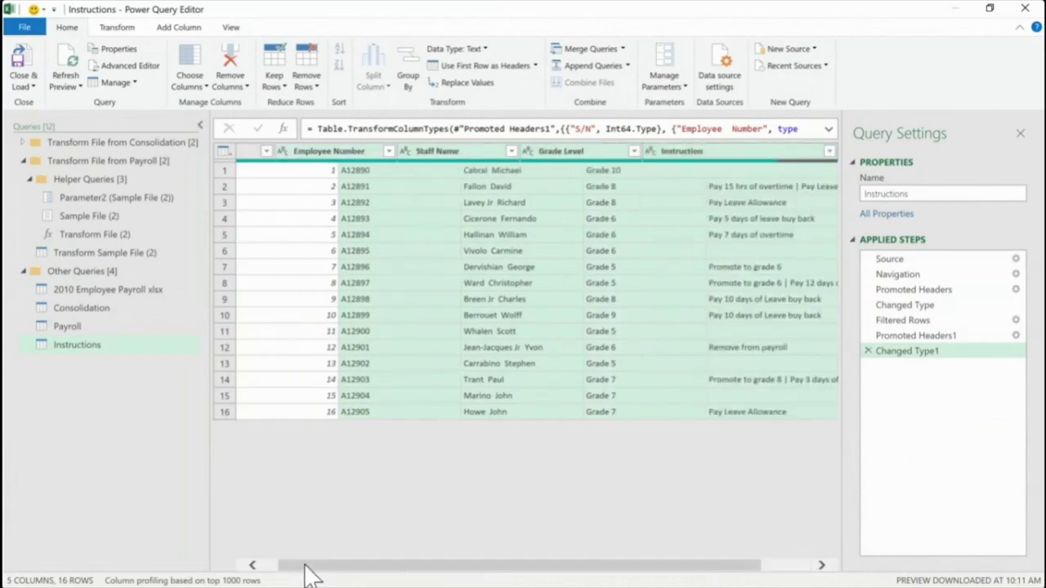
click(311, 574)
click(412, 152)
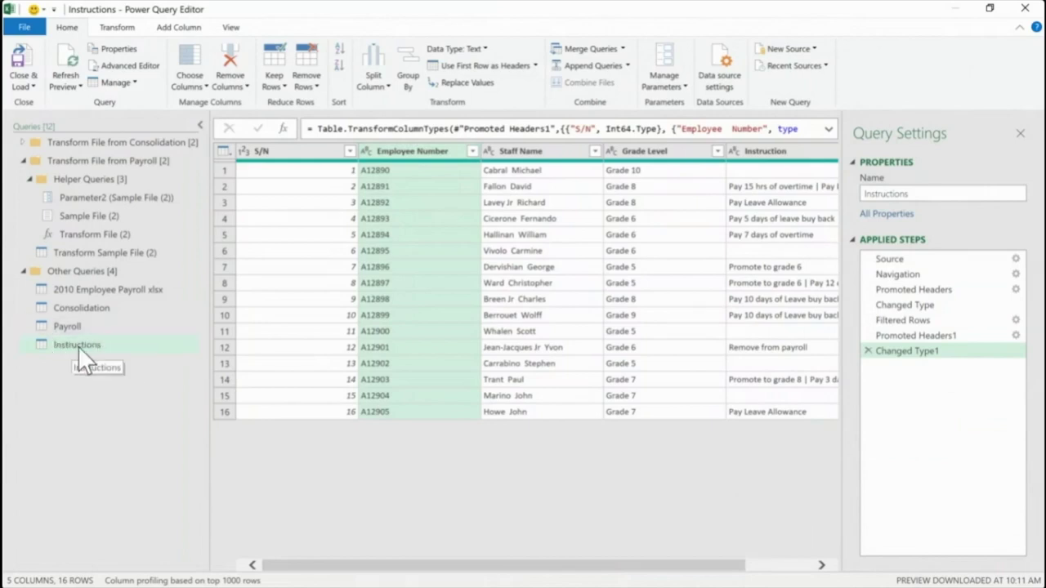
click(67, 326)
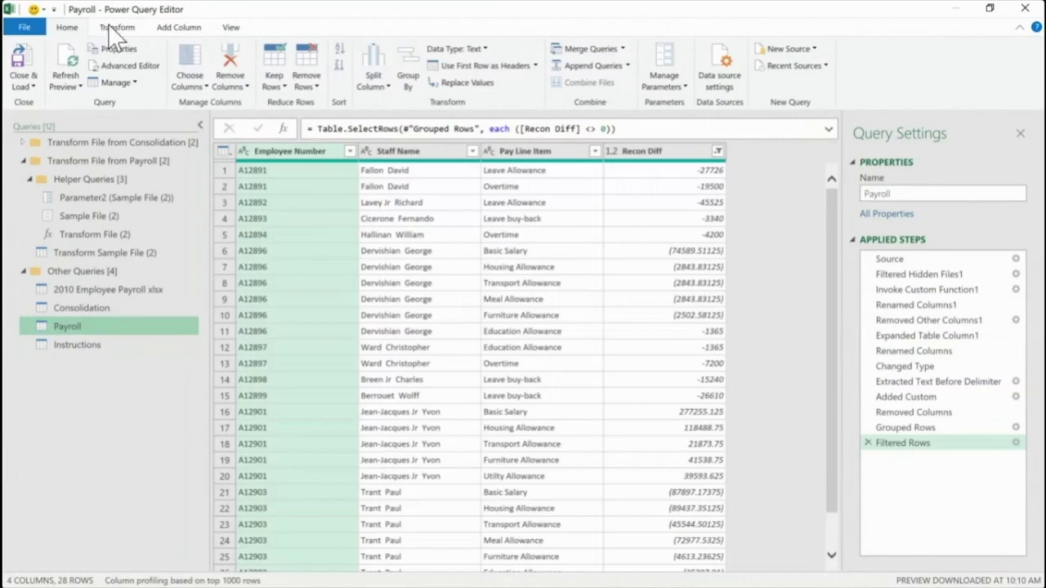
Merge Payroll with Instructions as a new Merge1 query, matching on Employee Number
click(621, 49)
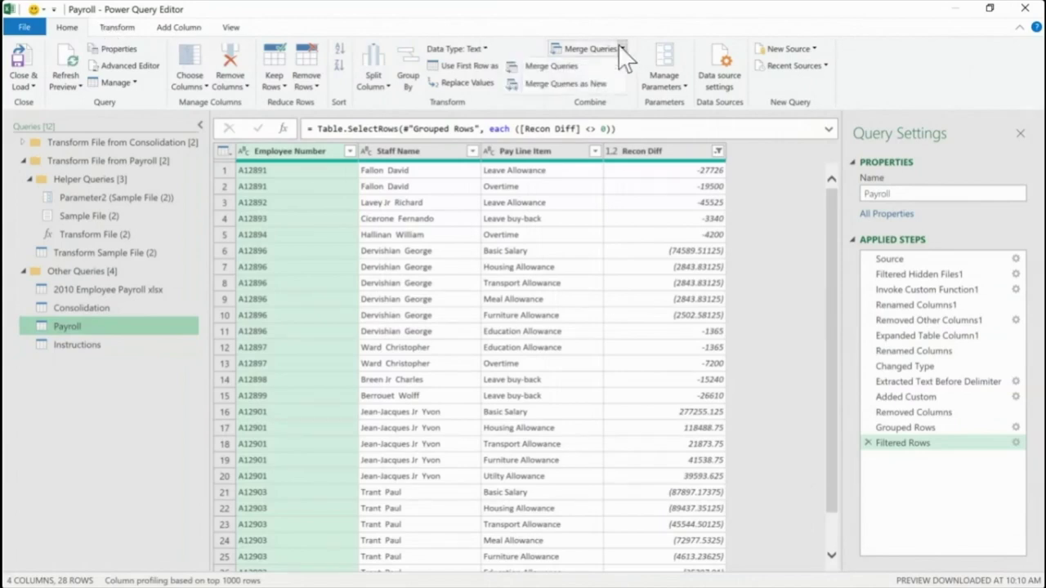
click(582, 82)
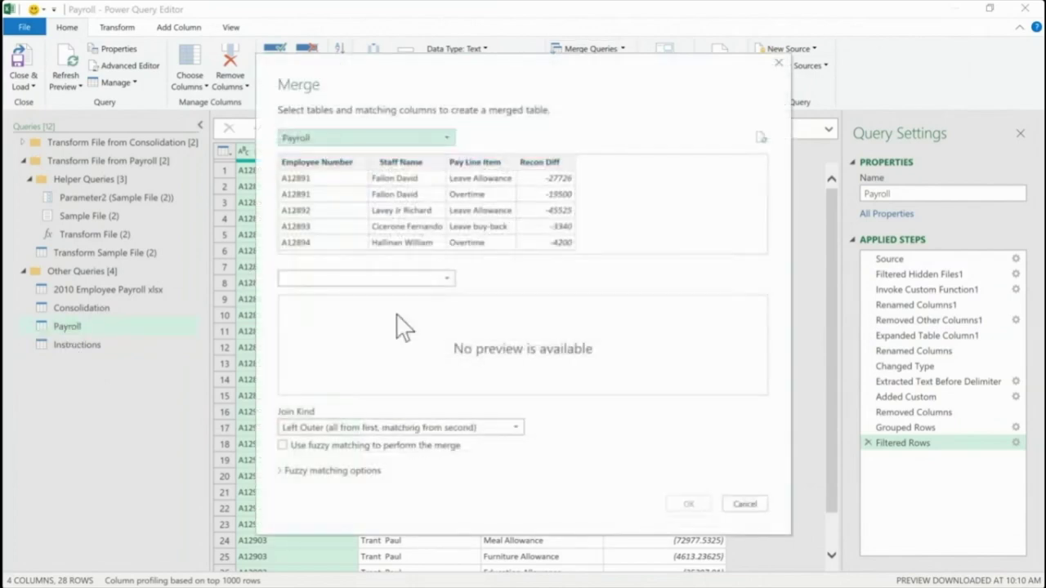
click(446, 279)
click(349, 329)
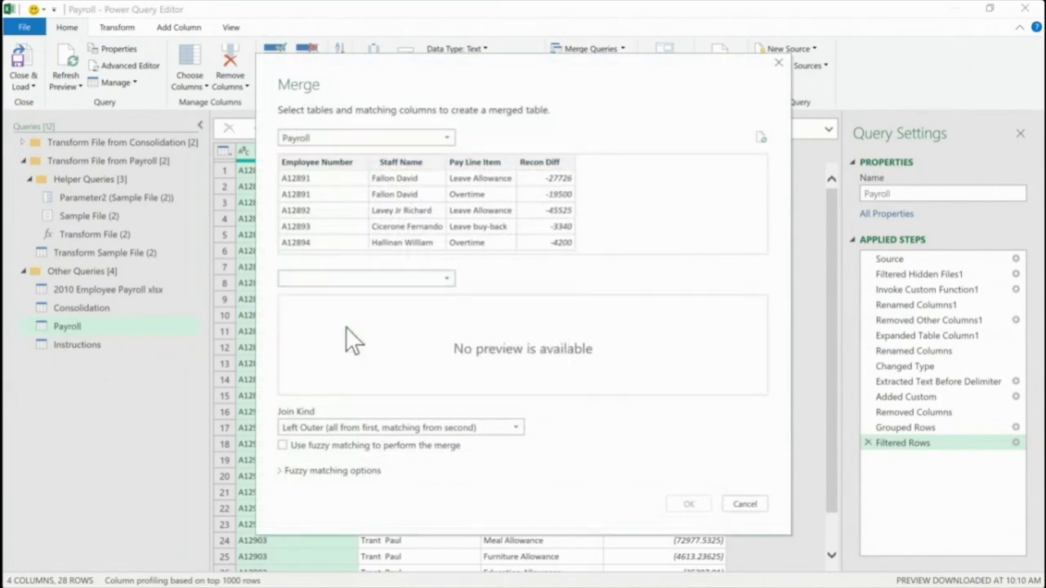
click(339, 304)
click(318, 161)
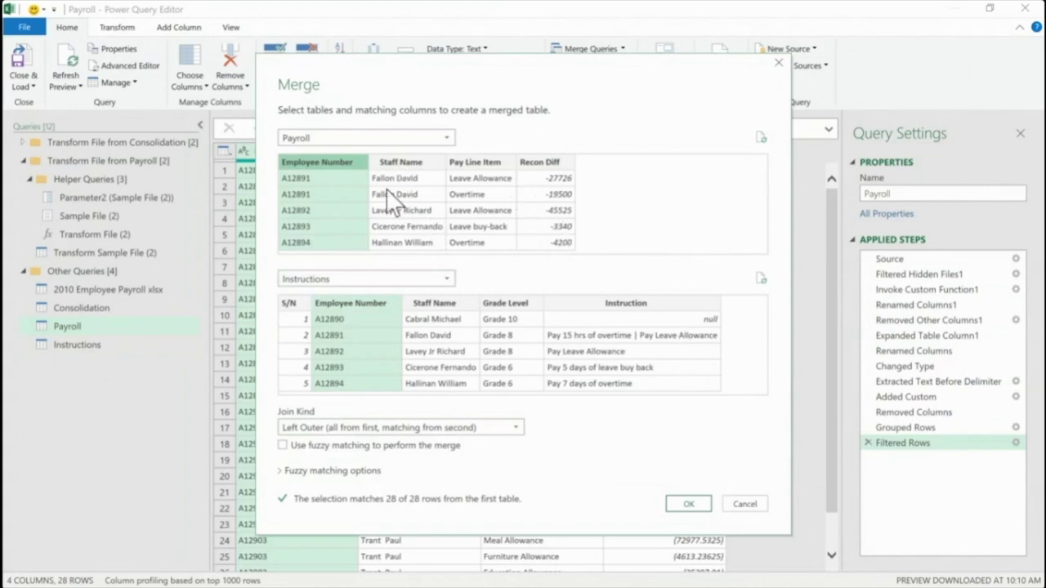
click(689, 507)
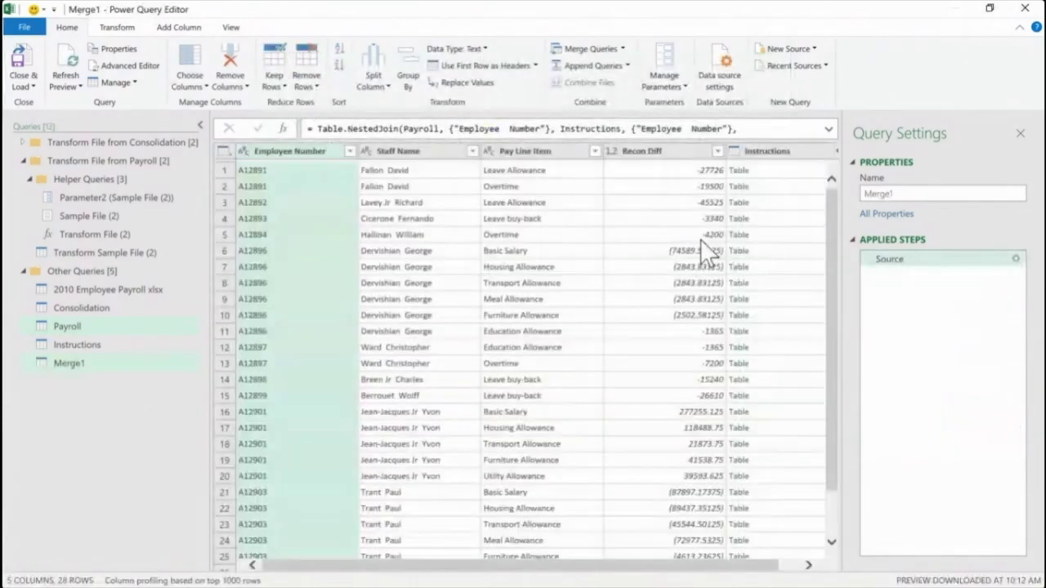
Expand the Instructions column into just Grade Level and Instruction
click(801, 565)
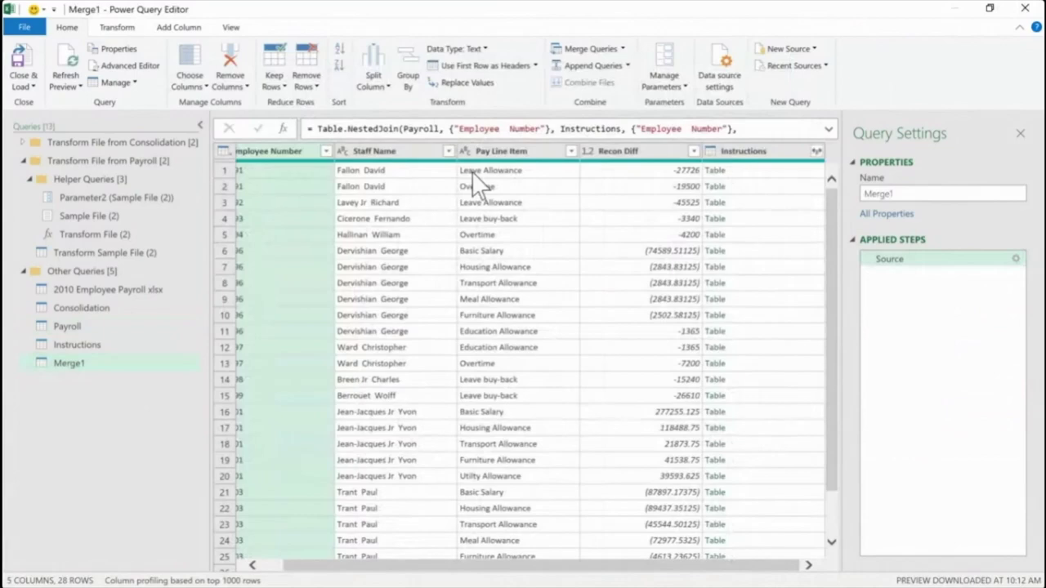
click(817, 150)
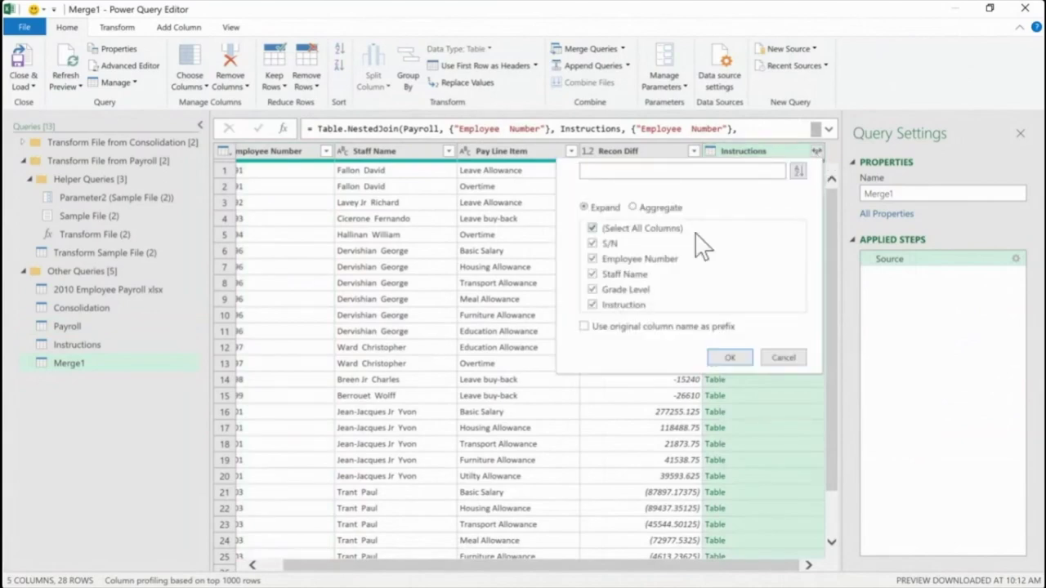
click(593, 229)
click(592, 305)
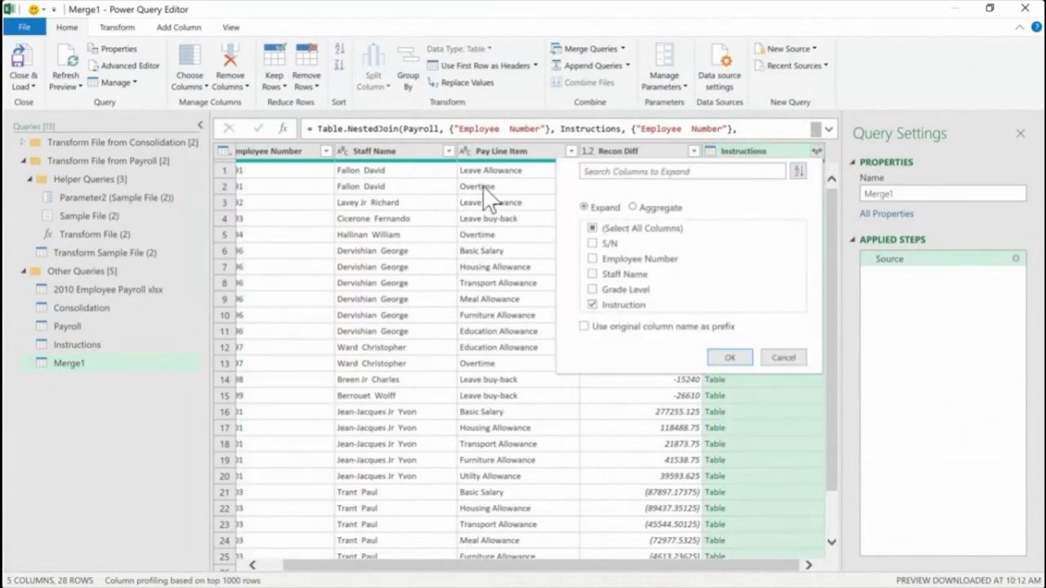
click(599, 294)
click(738, 357)
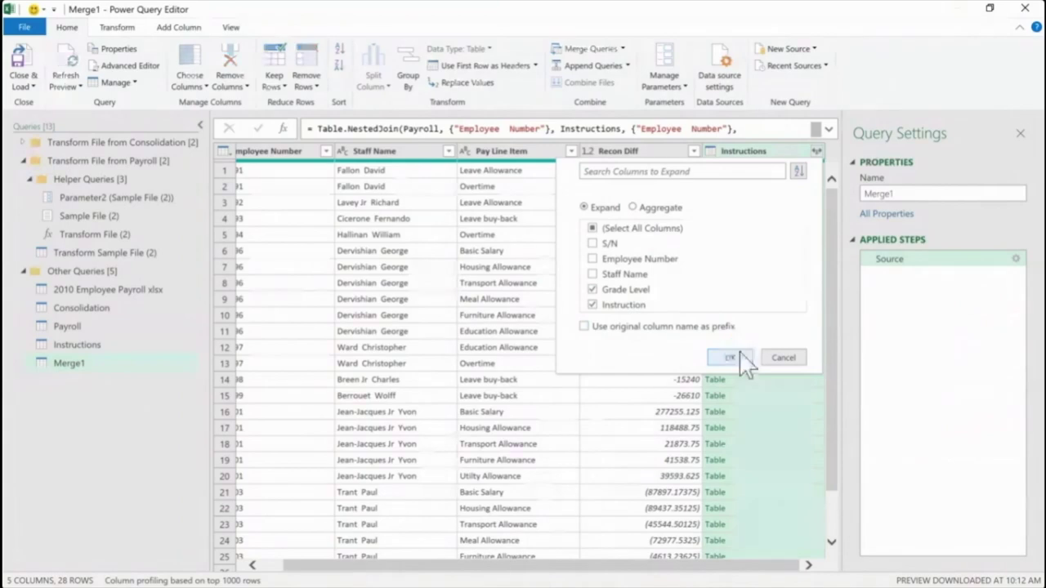
Scroll through the 28 merged rows and bring up the Close & Load options
drag(644, 569, 815, 570)
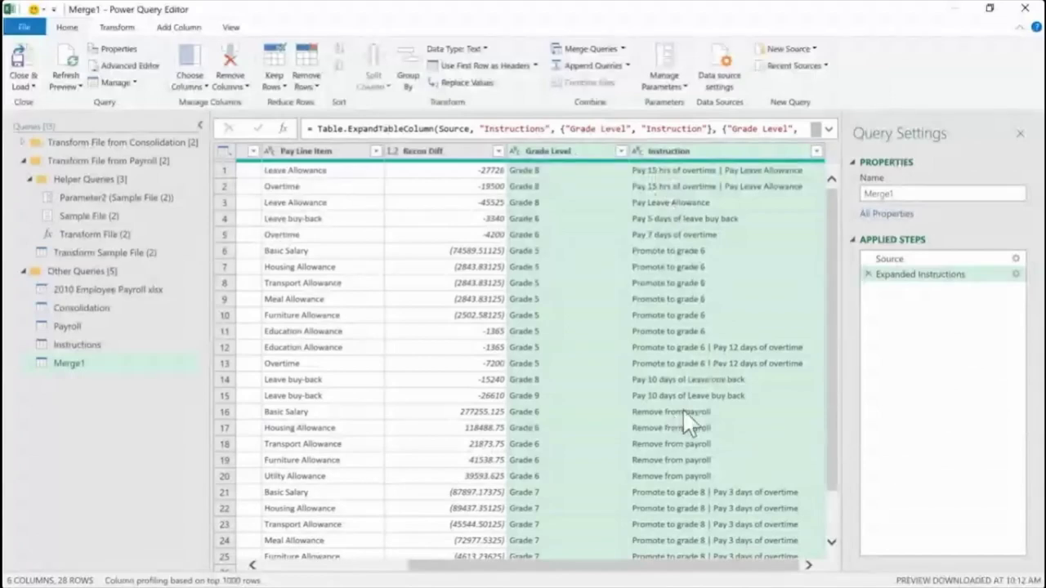
drag(829, 465, 816, 335)
click(831, 542)
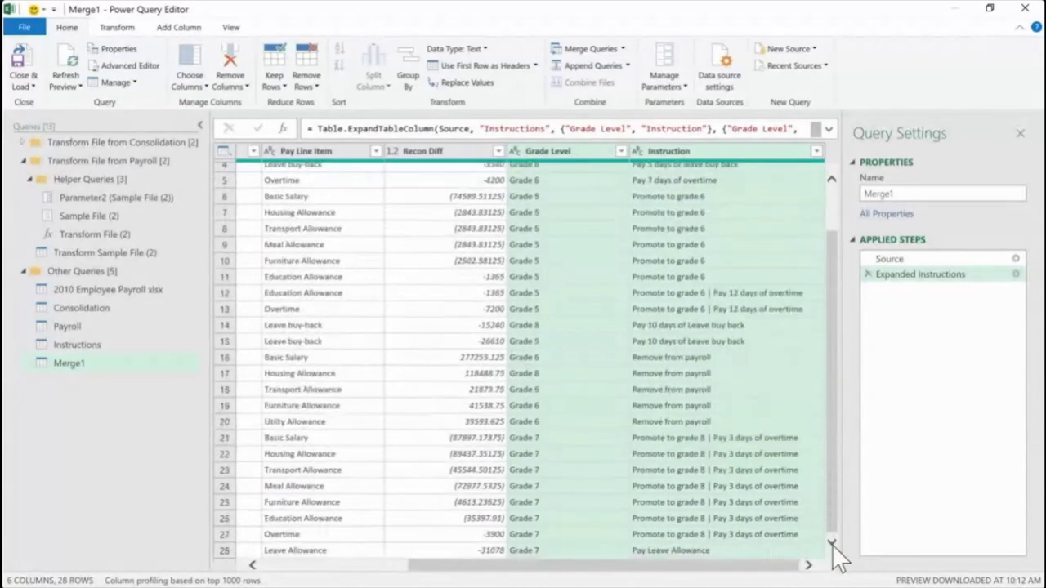
click(31, 87)
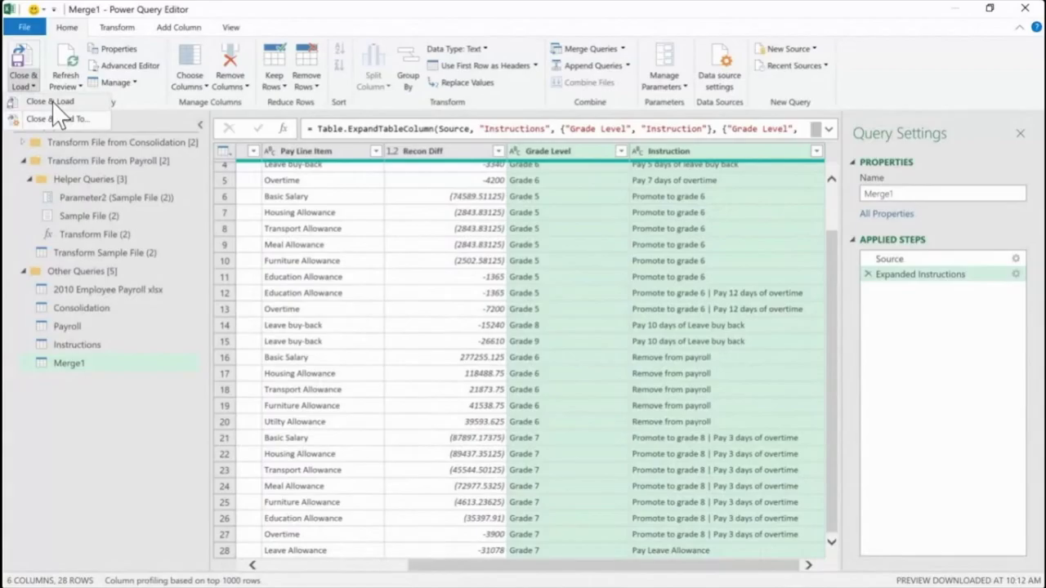
Close & Load Merge1 to Sheet6, close the Queries & Connections pane and review the table
click(49, 102)
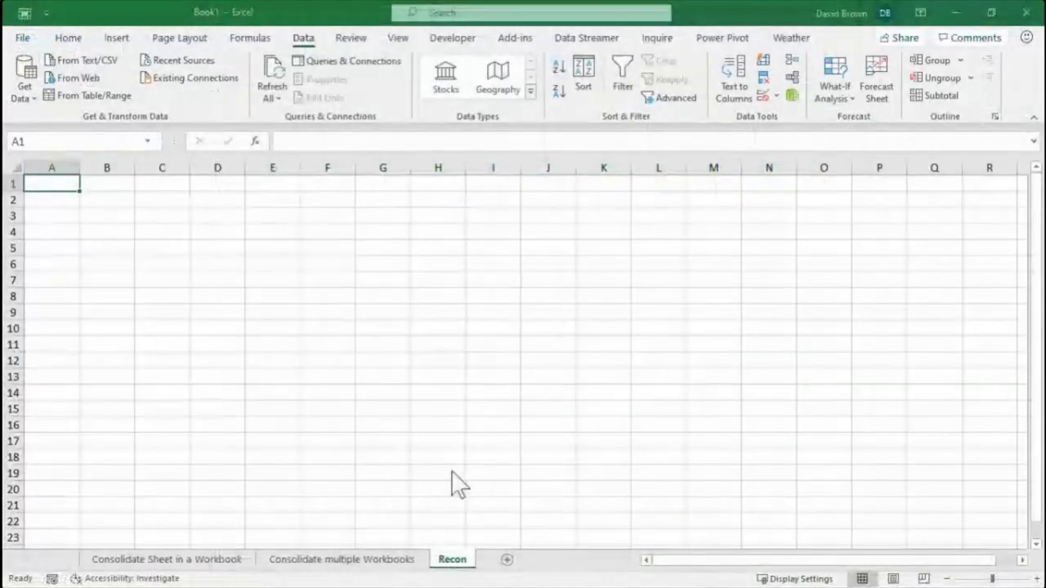
scroll(445, 484, up, 5)
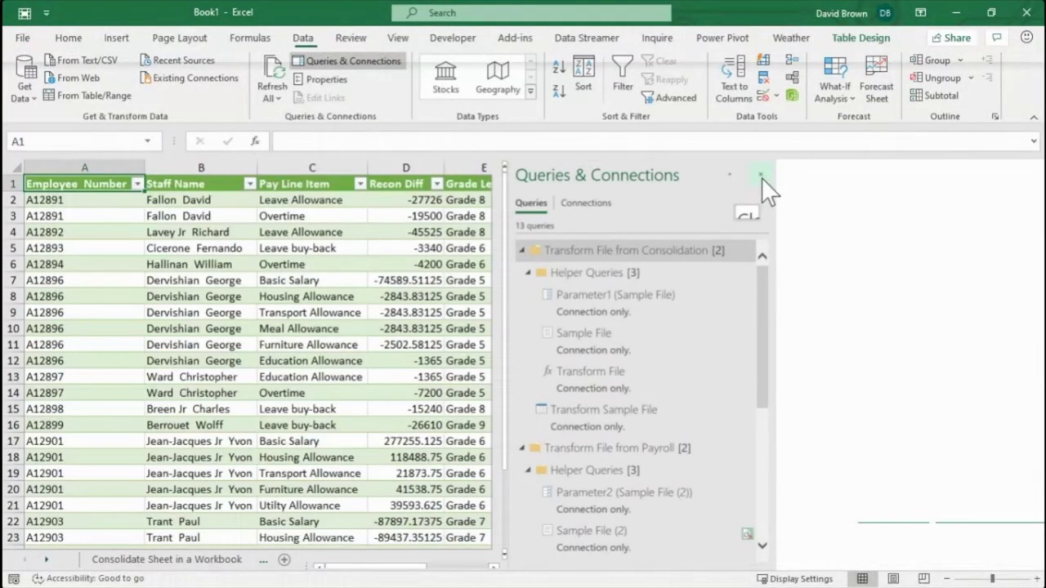
click(762, 178)
click(476, 266)
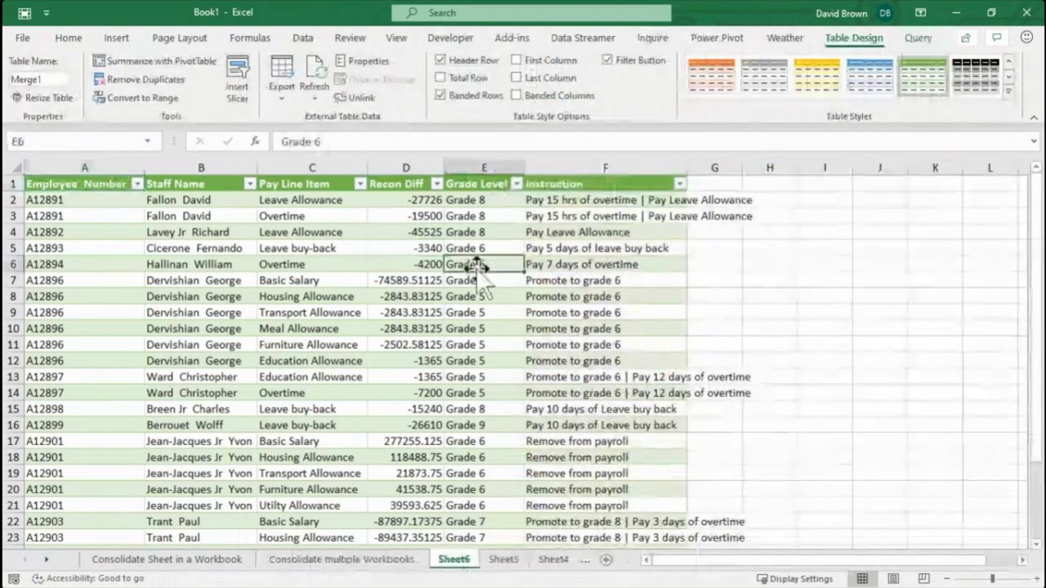
key(Home)
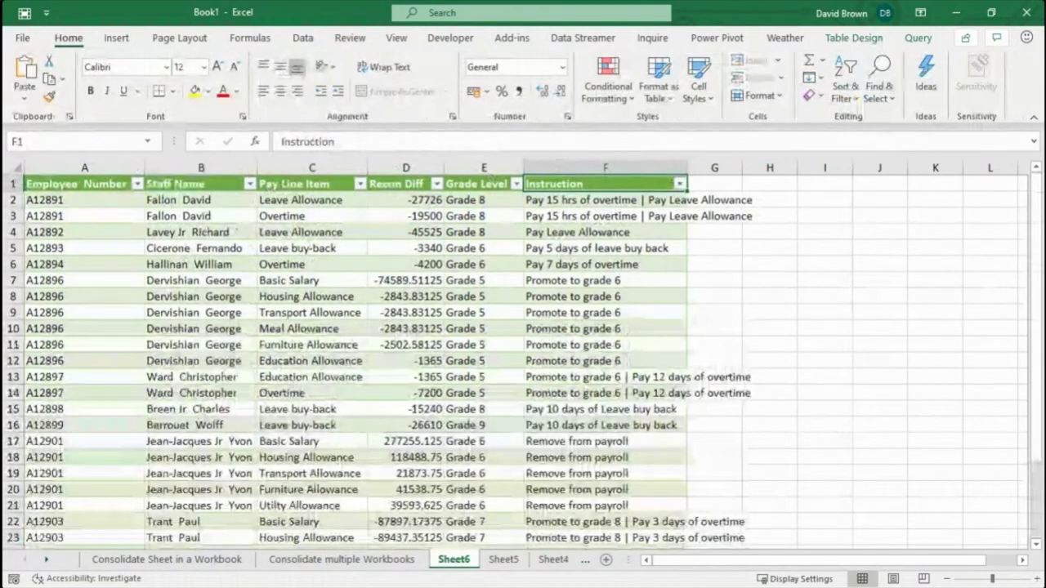
key(alt+Tab)
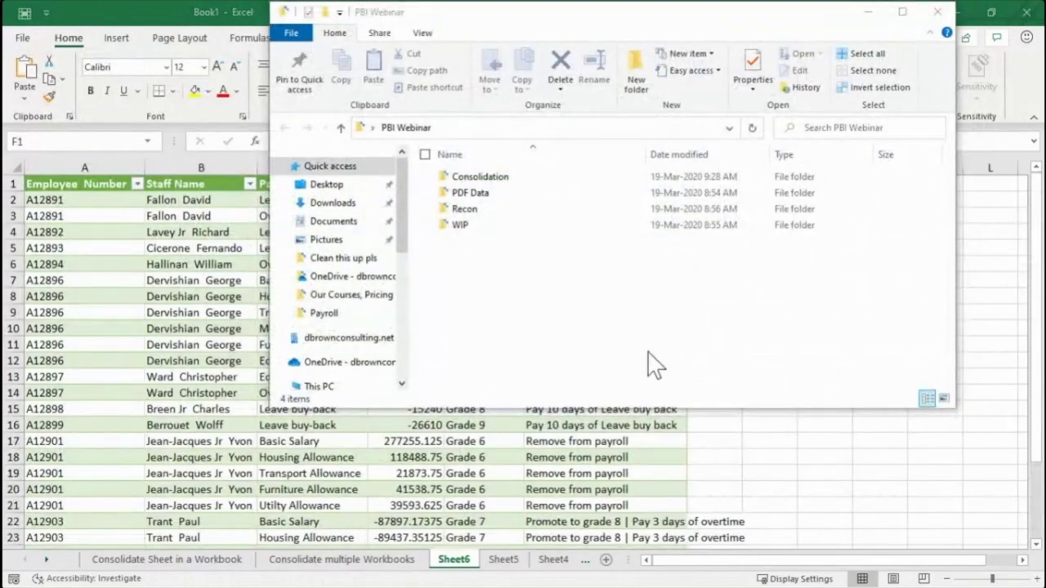
Open August Payroll instructions.xlsx from the Recon\Instructions folder in Excel
double_click(468, 211)
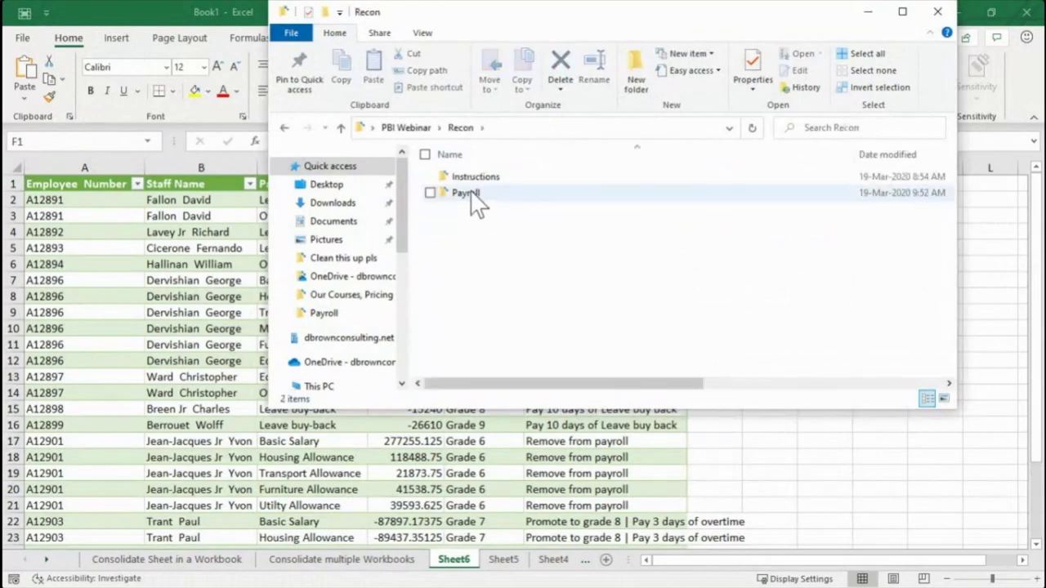
click(471, 193)
click(475, 182)
double_click(476, 180)
double_click(487, 175)
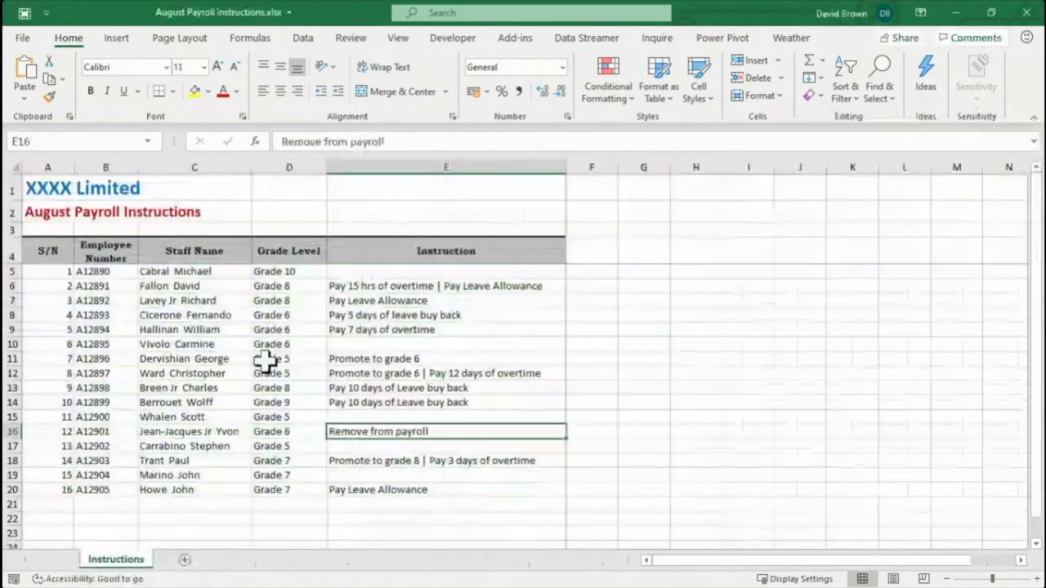
click(168, 373)
Delete the rows for serial numbers 8–10, then save and close the workbook
drag(168, 373, 167, 384)
key(shift+Down)
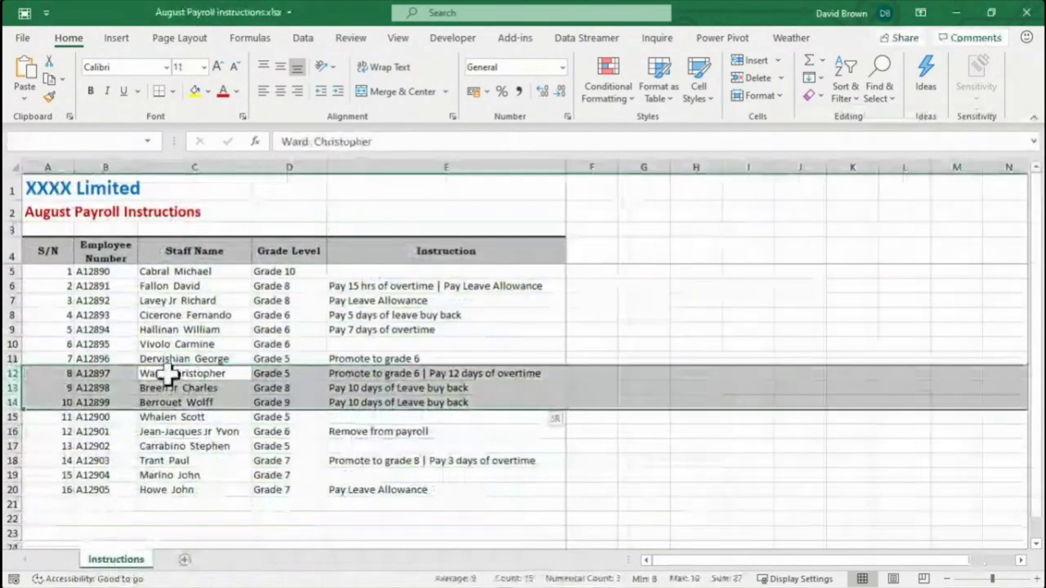
key(ctrl+minus)
key(Up)
click(1026, 12)
click(464, 331)
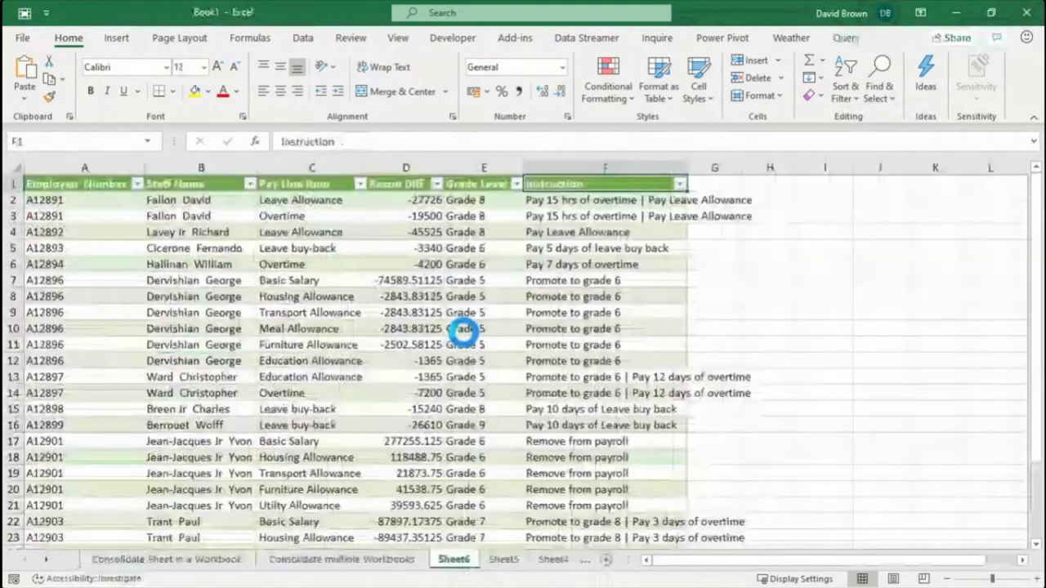
right_click(433, 284)
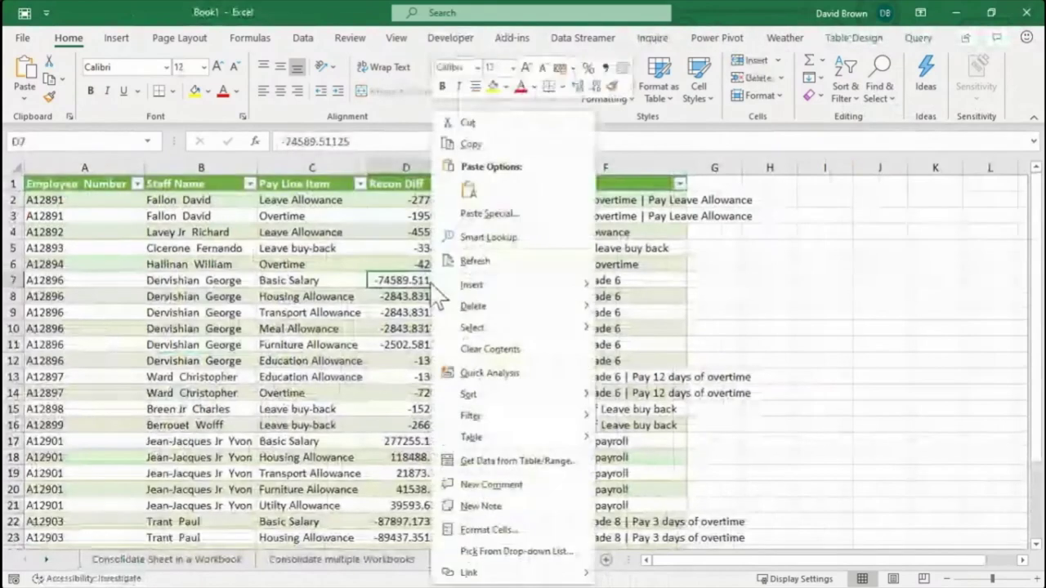
Refresh Merge1 and highlight the now-blank Grade Level, Instruction and matching Recon Diff cells
click(491, 263)
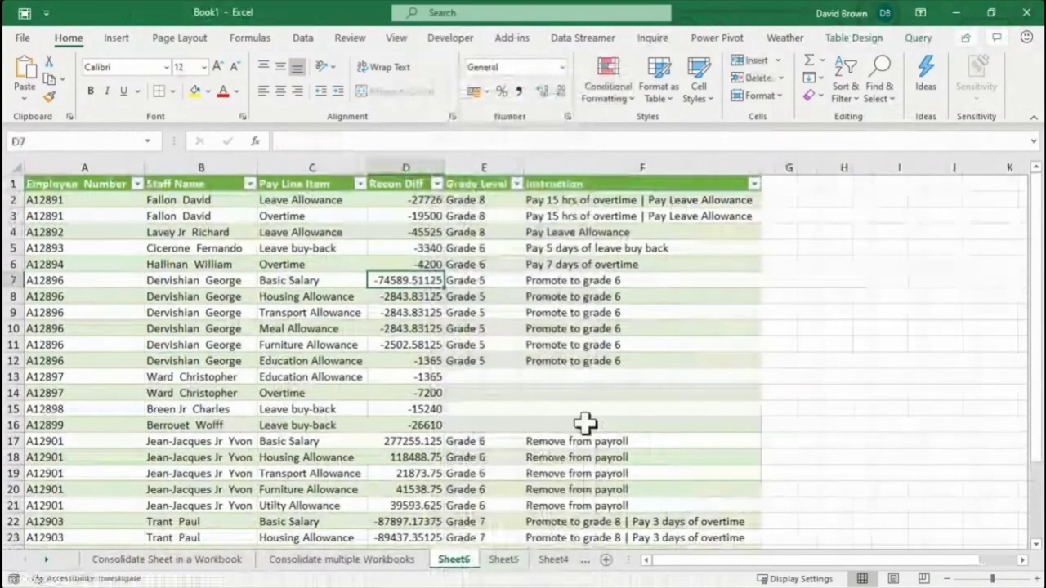
drag(484, 378, 649, 422)
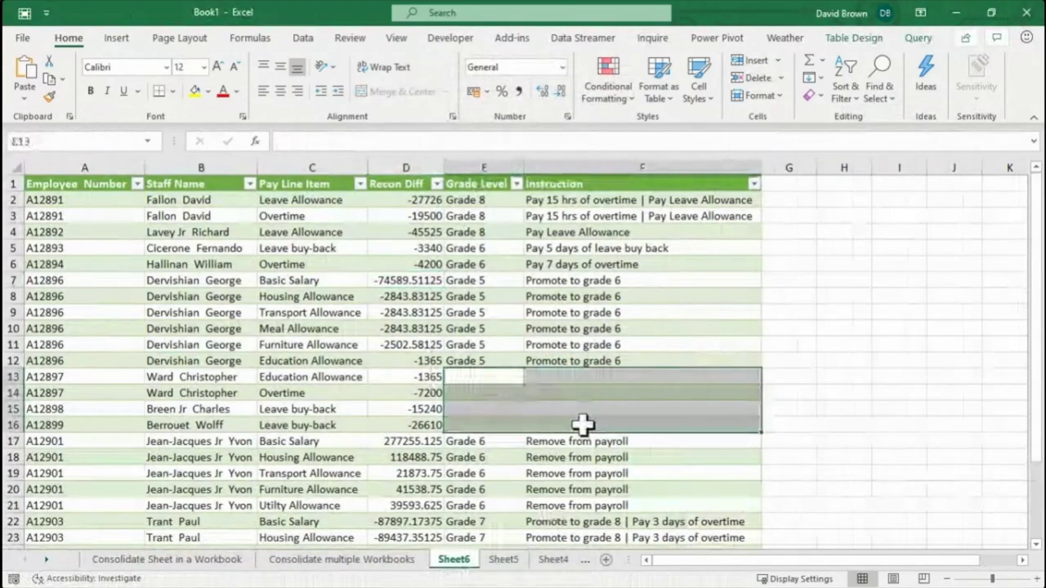
drag(413, 381, 602, 427)
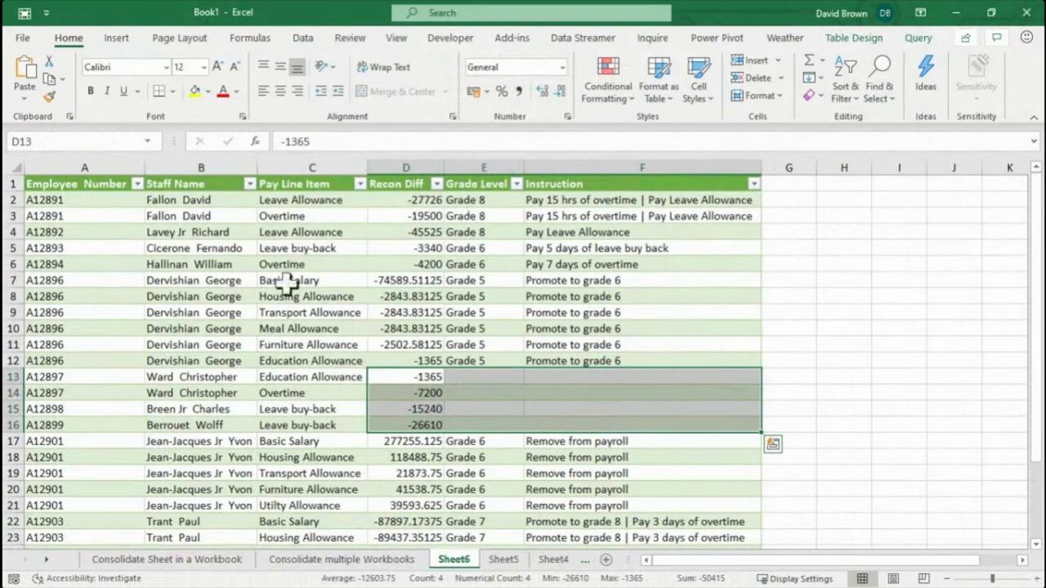
click(431, 279)
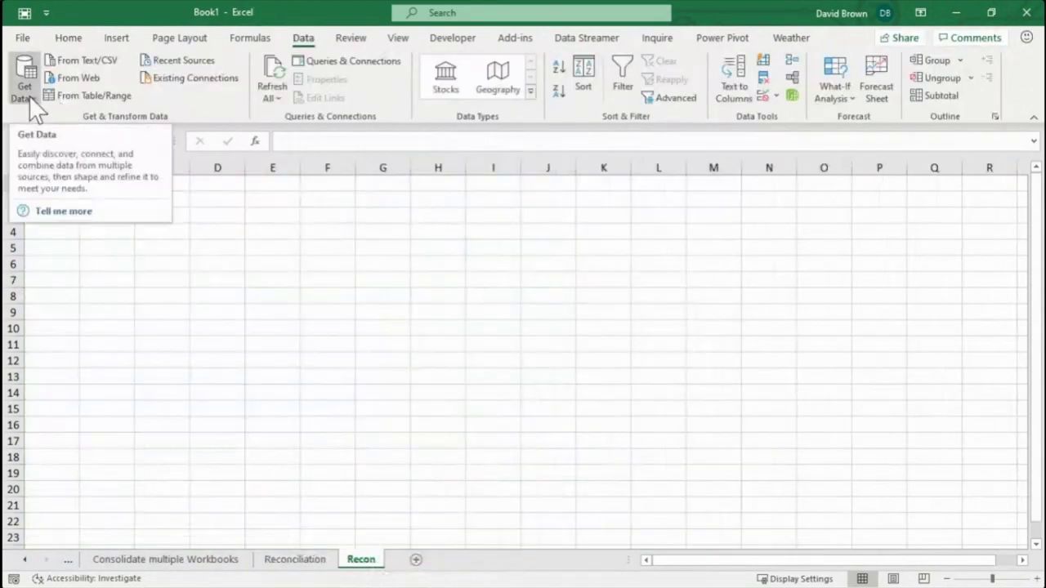
Open the Get Data source list on the Recon sheet, then dismiss it
click(28, 95)
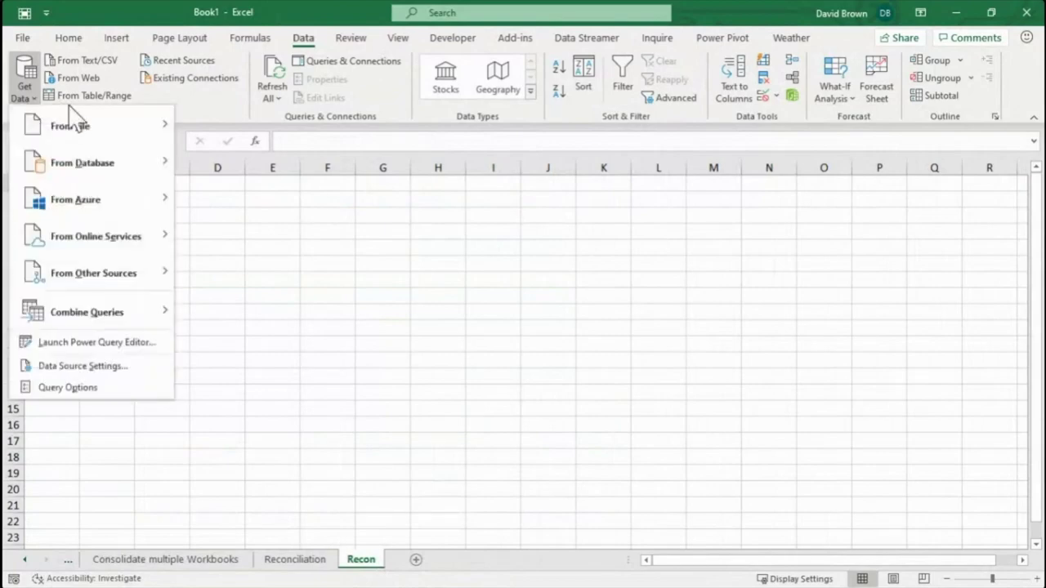
click(326, 277)
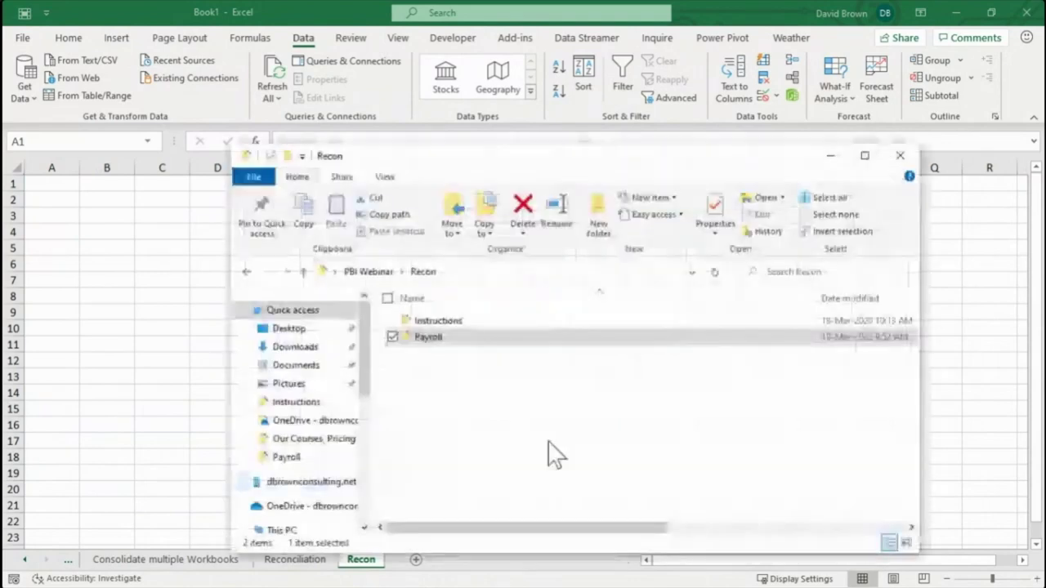
Open the PDF Data folder inside PBI Webinar and select Data 2.pdf
click(384, 272)
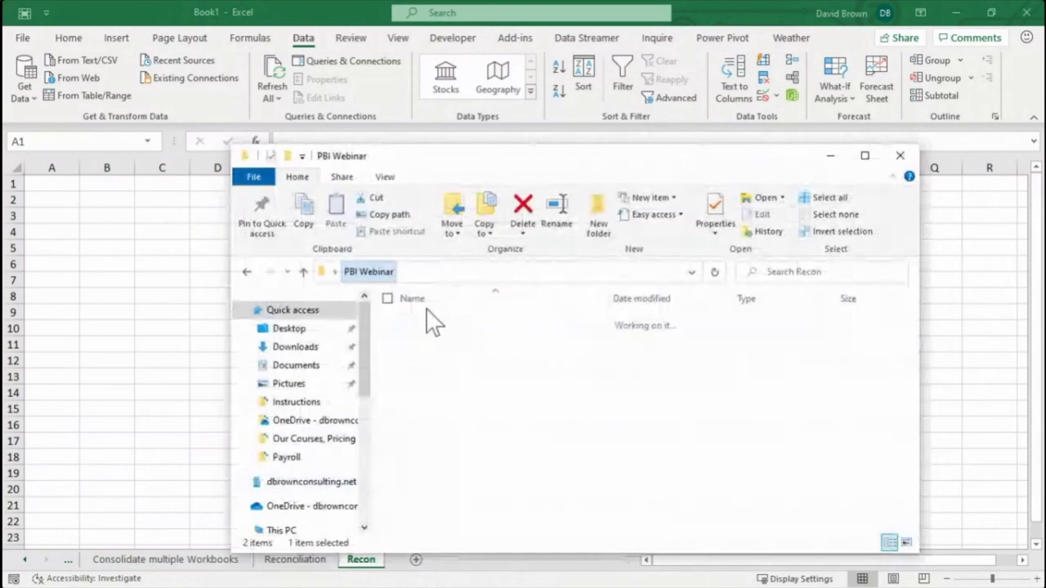
click(440, 340)
double_click(440, 342)
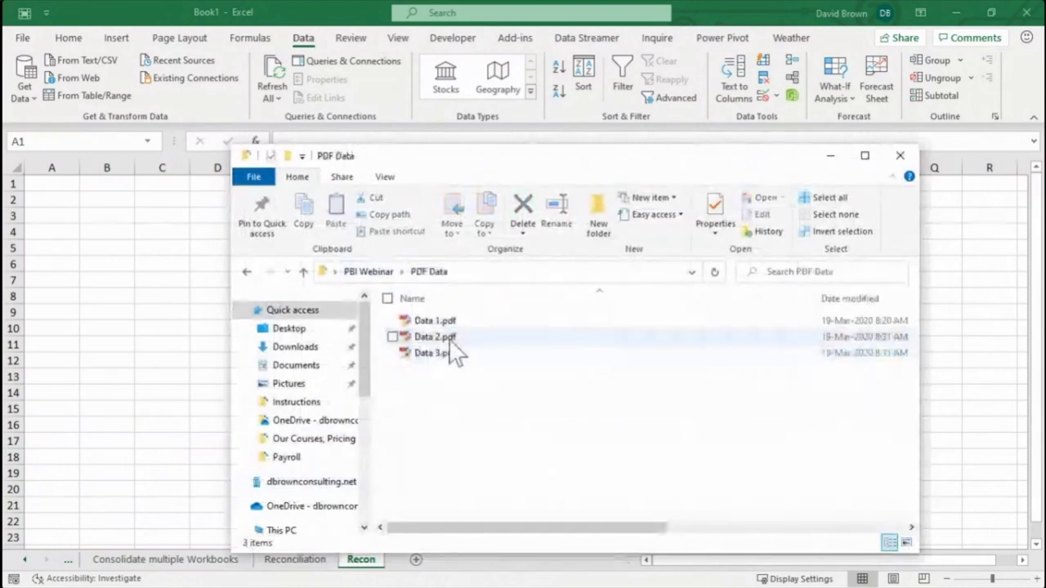
click(451, 341)
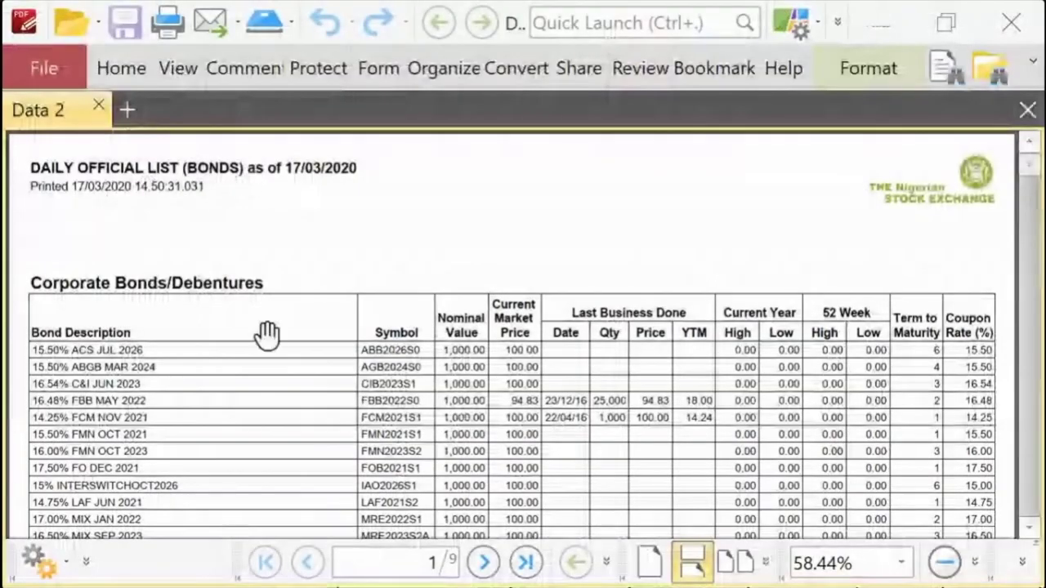
scroll(268, 333, down, 3)
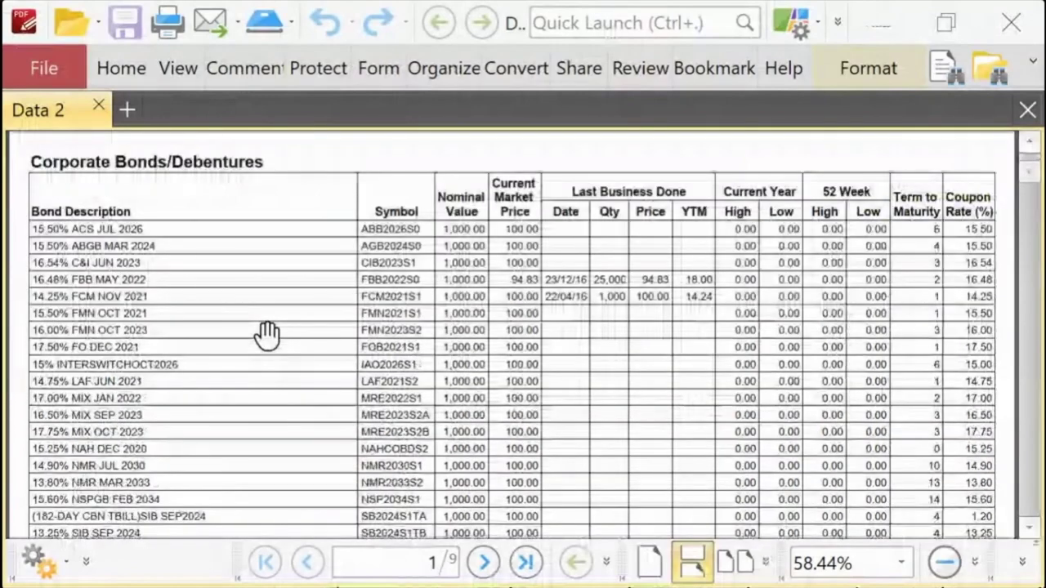
scroll(268, 333, up, 2)
scroll(420, 331, down, 6)
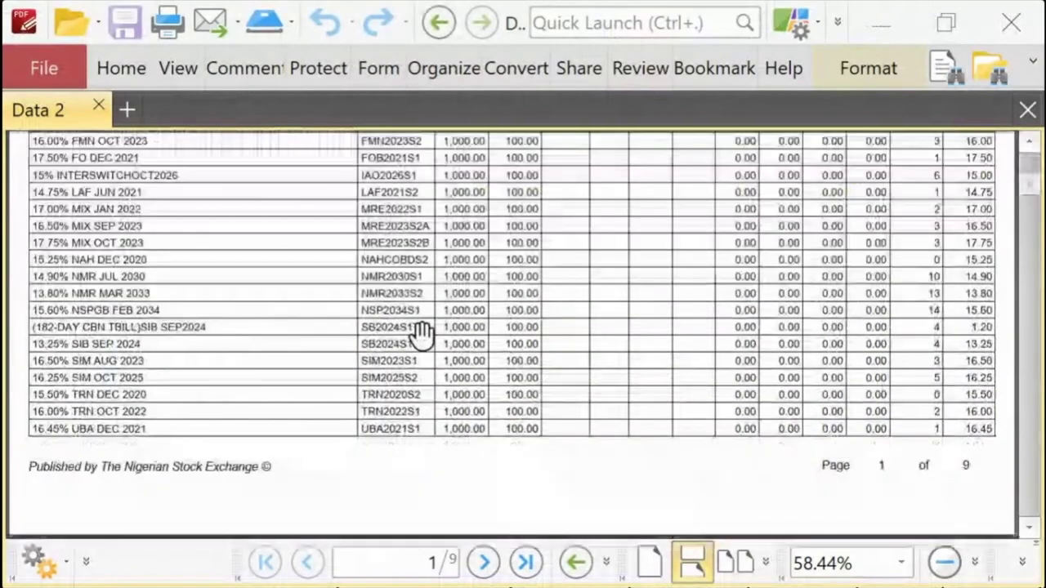
scroll(420, 332, down, 10)
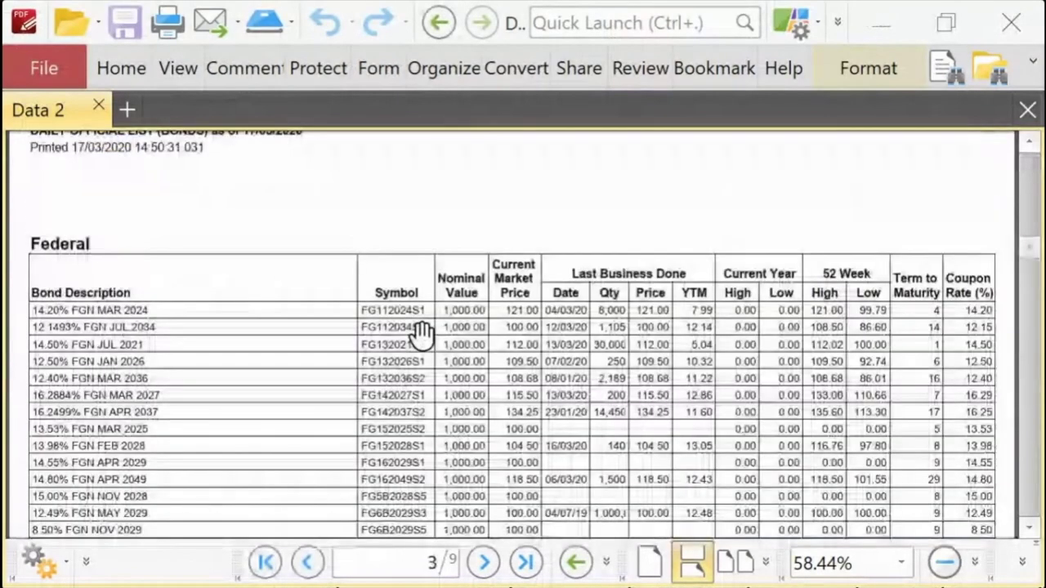
scroll(420, 331, down, 4)
scroll(398, 318, down, 6)
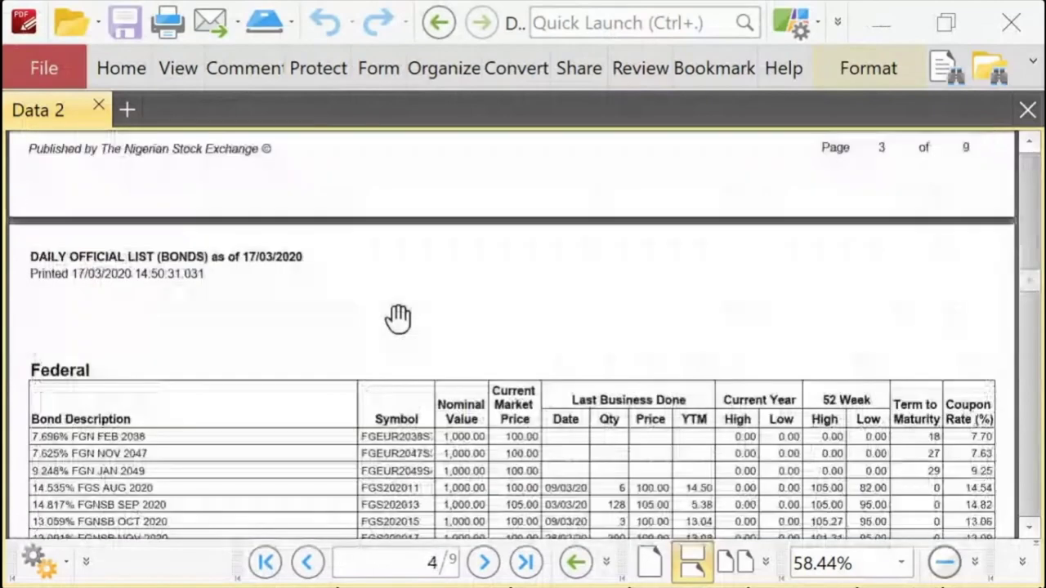
scroll(398, 318, down, 10)
scroll(398, 319, down, 20)
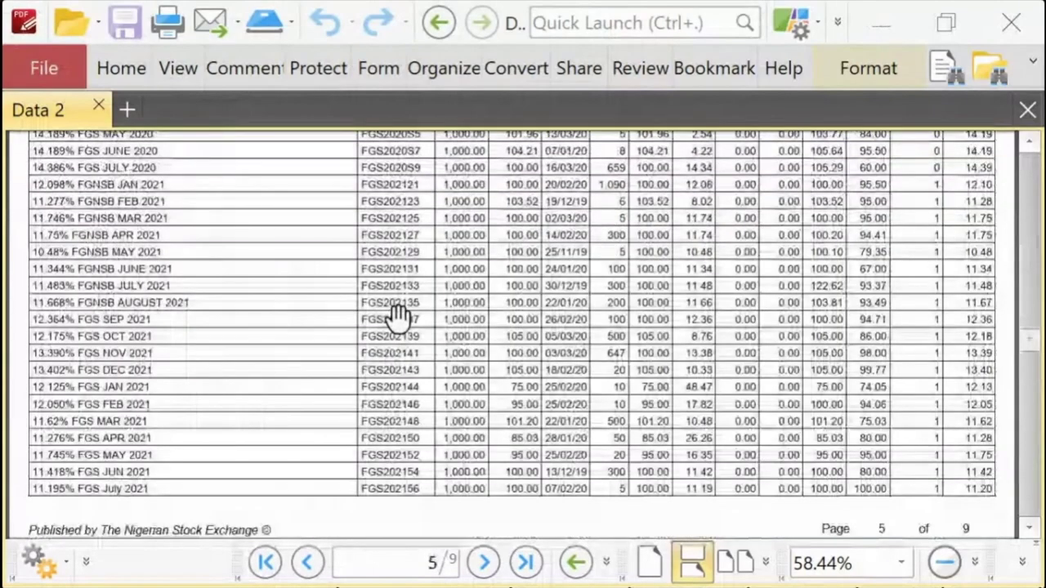
scroll(398, 318, down, 12)
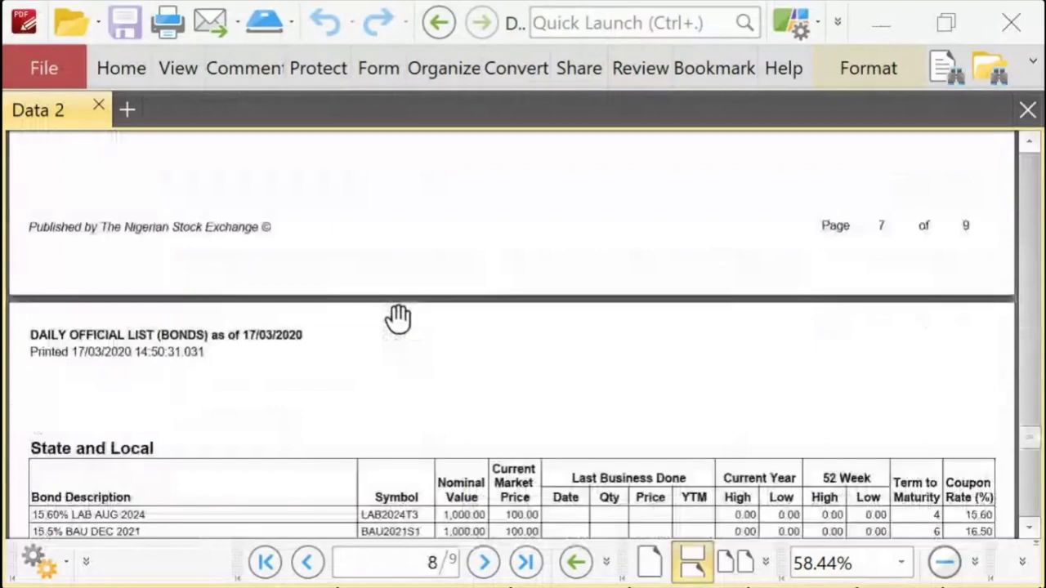
scroll(398, 318, down, 3)
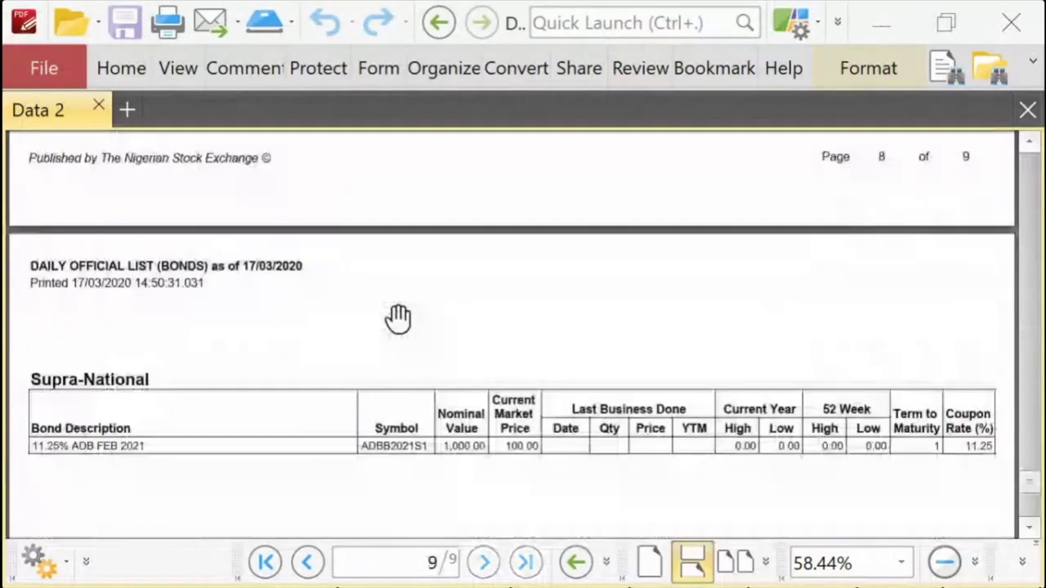
scroll(398, 319, up, 3)
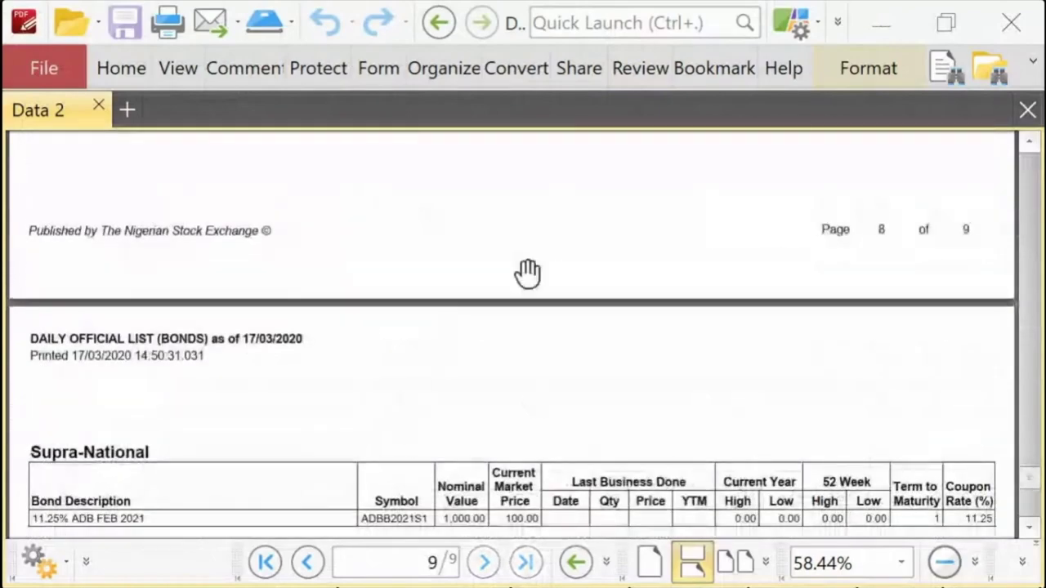
scroll(527, 272, up, 20)
scroll(527, 272, up, 20)
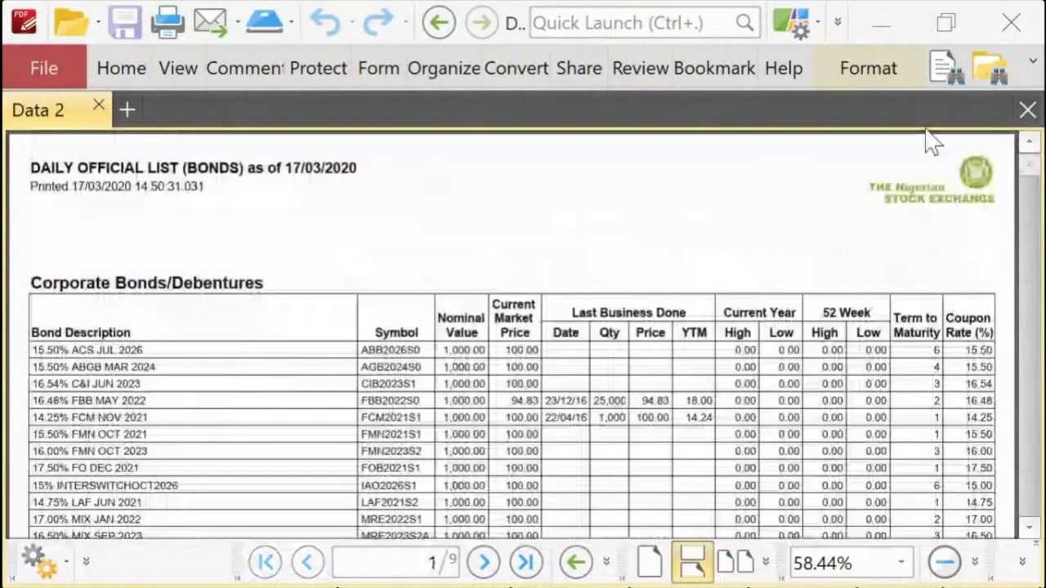
click(1011, 22)
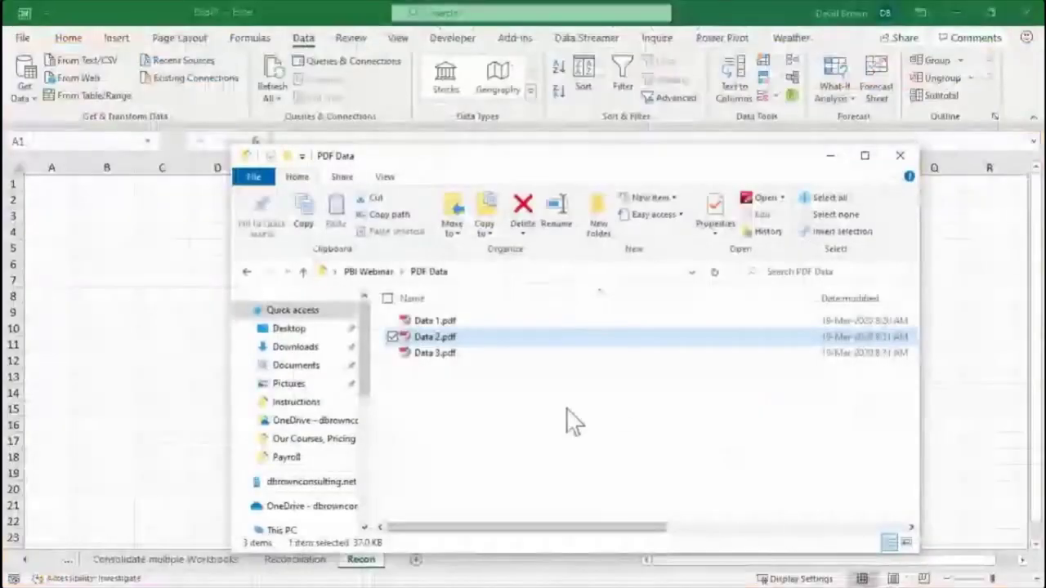
Select Data 1.pdf, close File Explorer with Alt+F4, and bring up Excel's Get Data sources
click(435, 320)
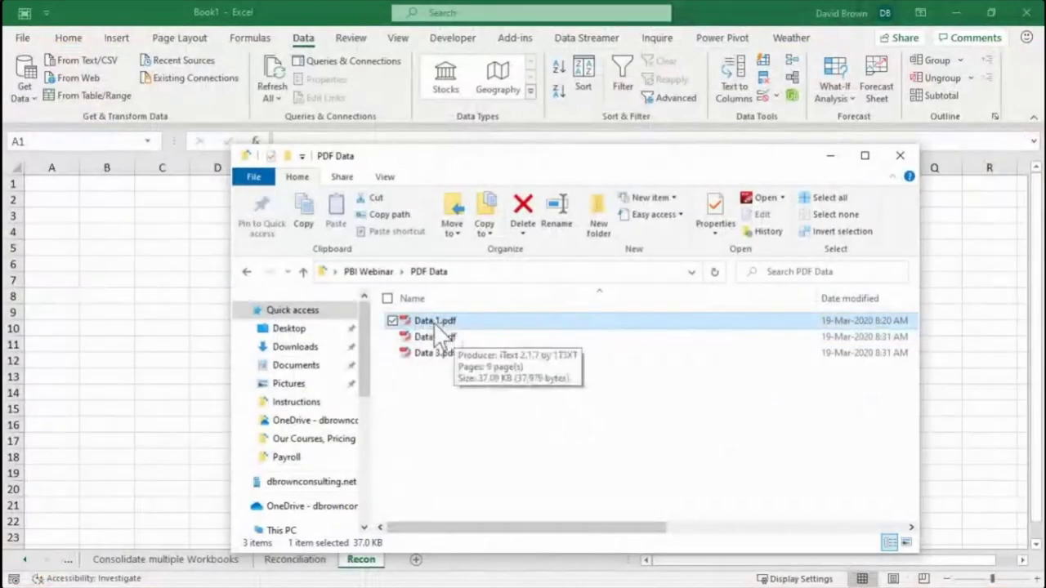
key(alt+F4)
click(30, 98)
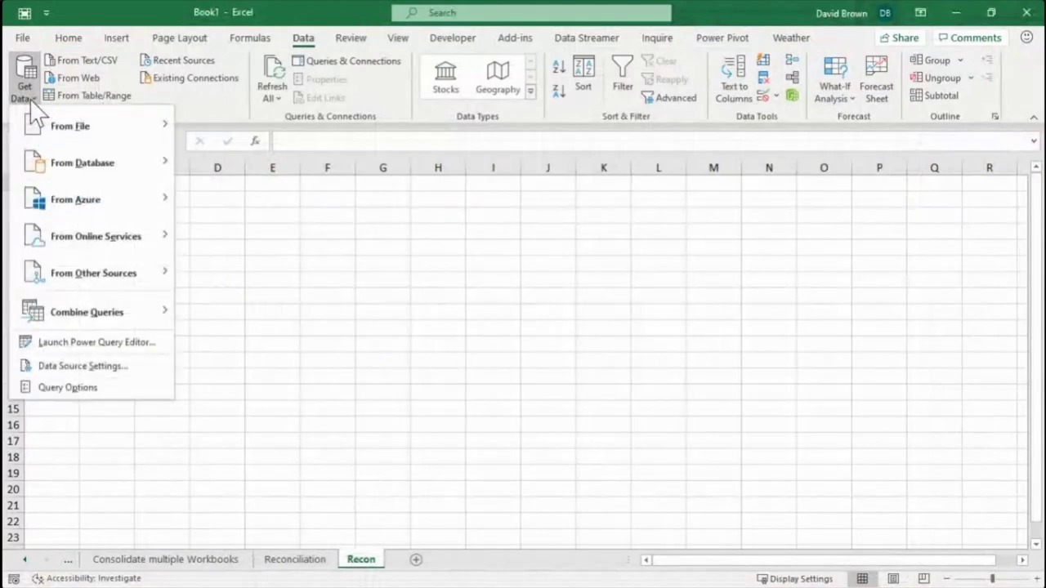
Browse Excel's Get Data source categories, then dismiss the menu without choosing one
mouse_move(123, 137)
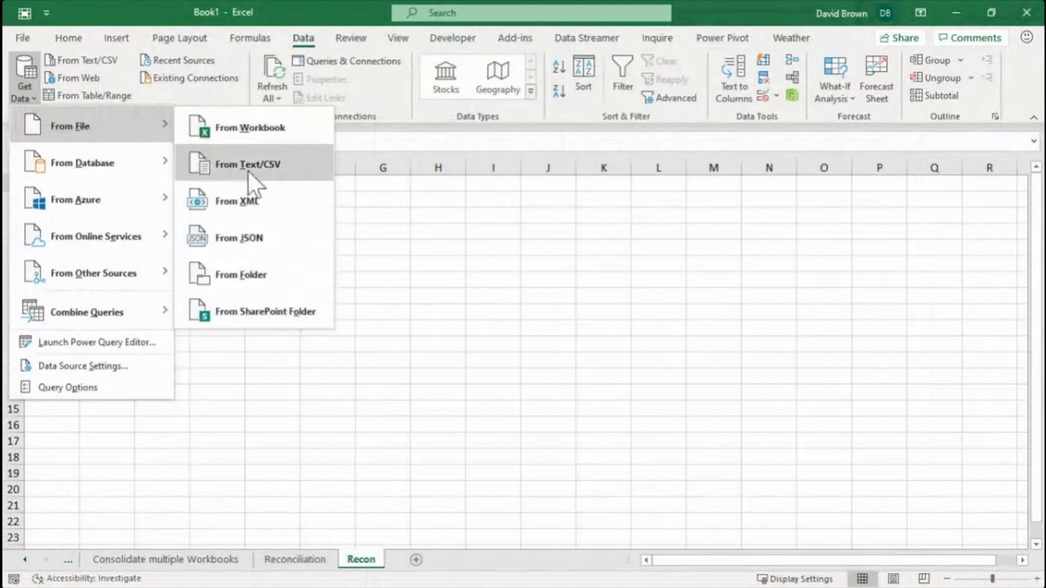
mouse_move(123, 174)
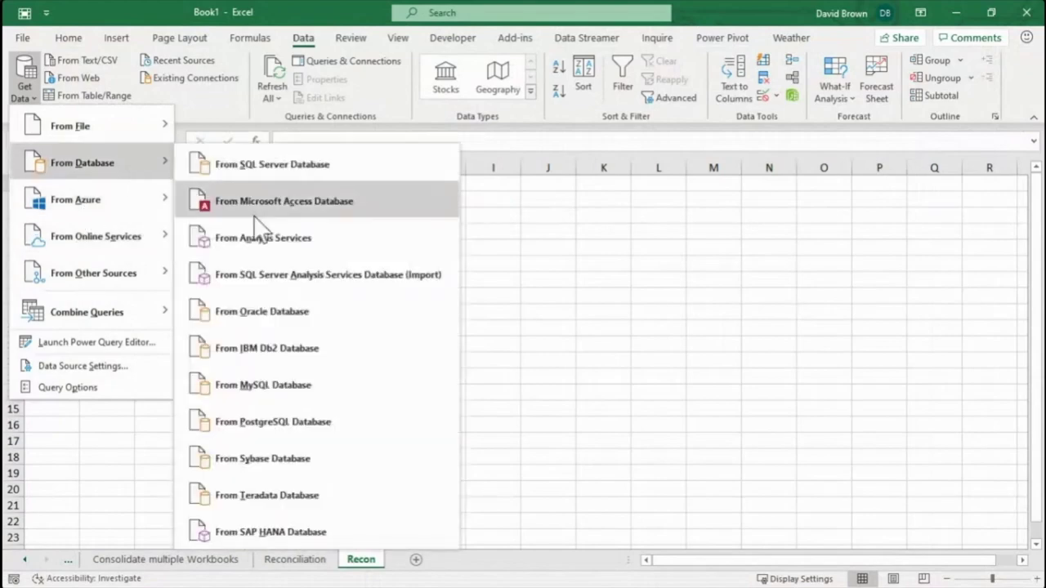
mouse_move(123, 209)
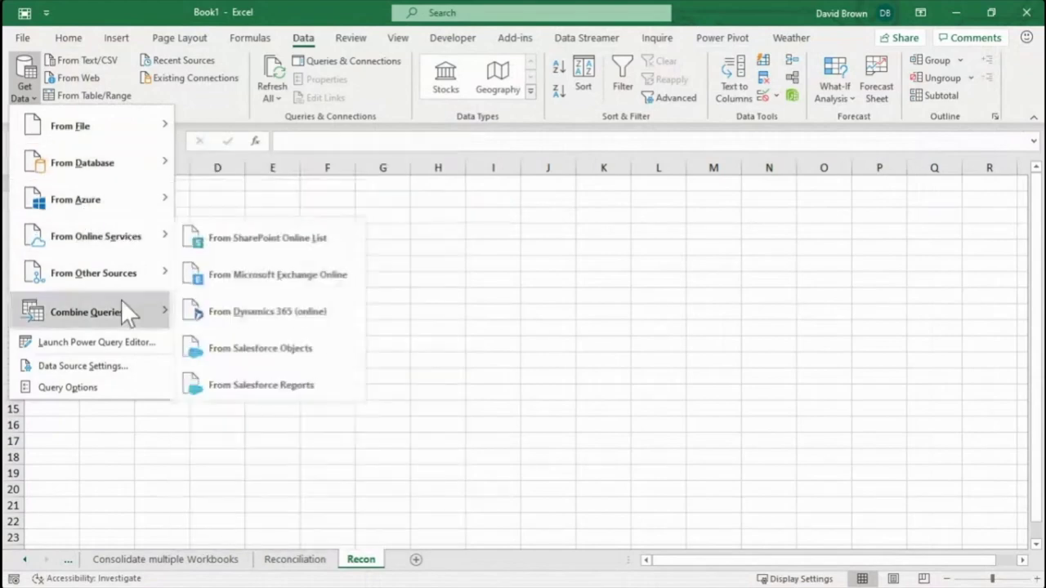
mouse_move(125, 301)
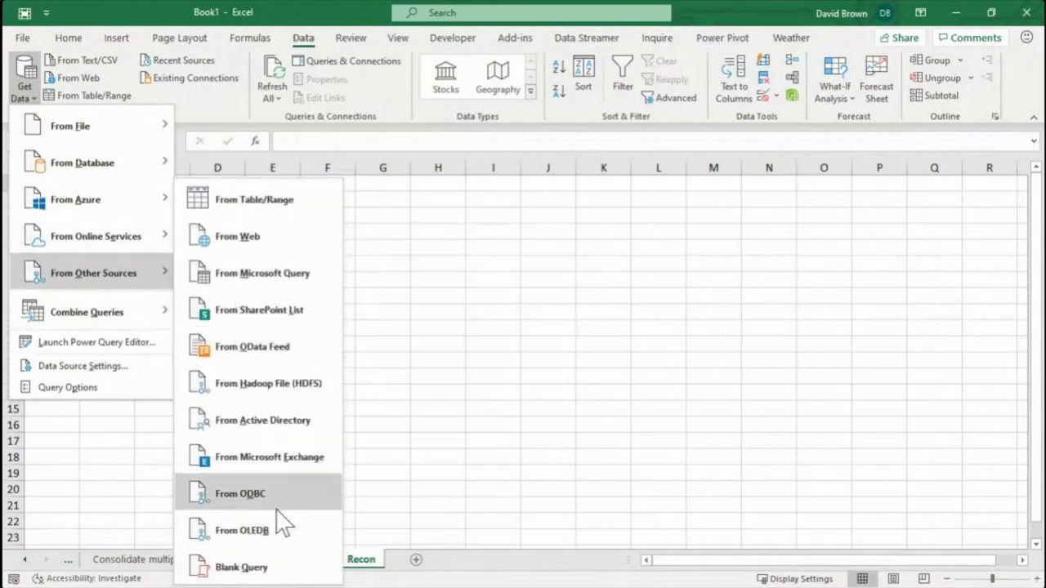
click(423, 511)
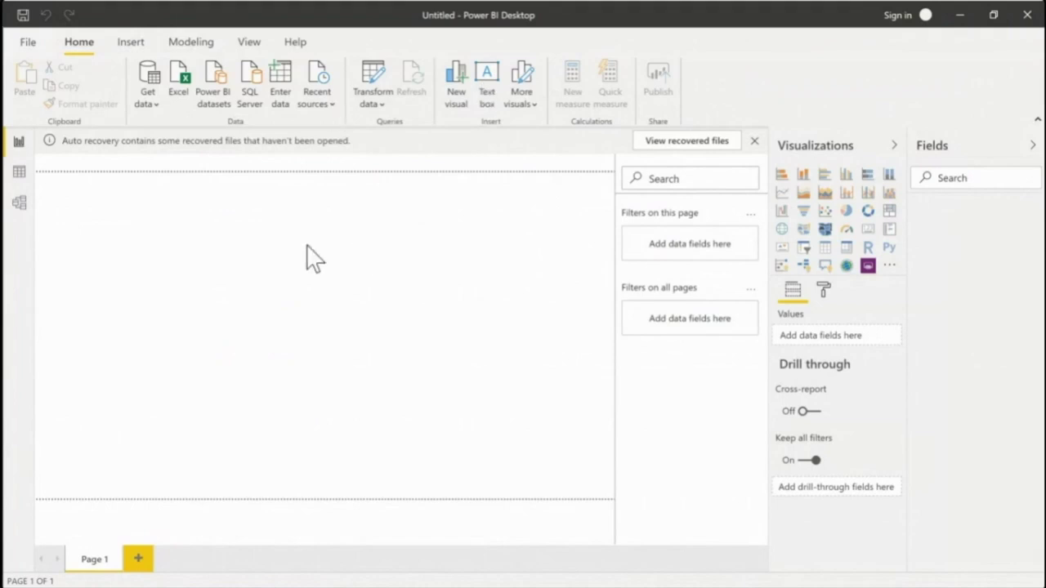
Pick the PDF connector from Power BI's full Get Data connector list and connect
click(154, 104)
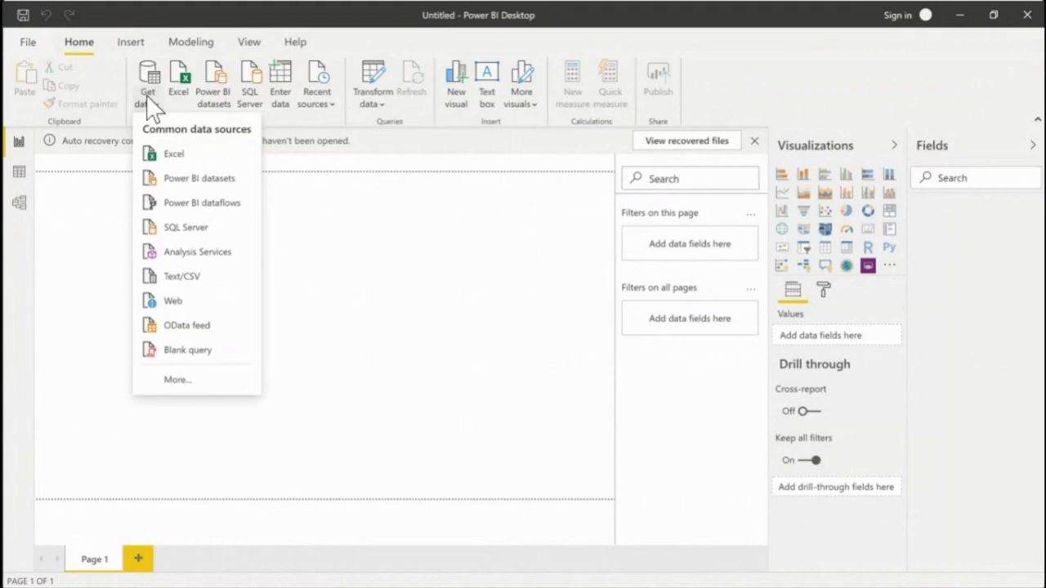
click(191, 381)
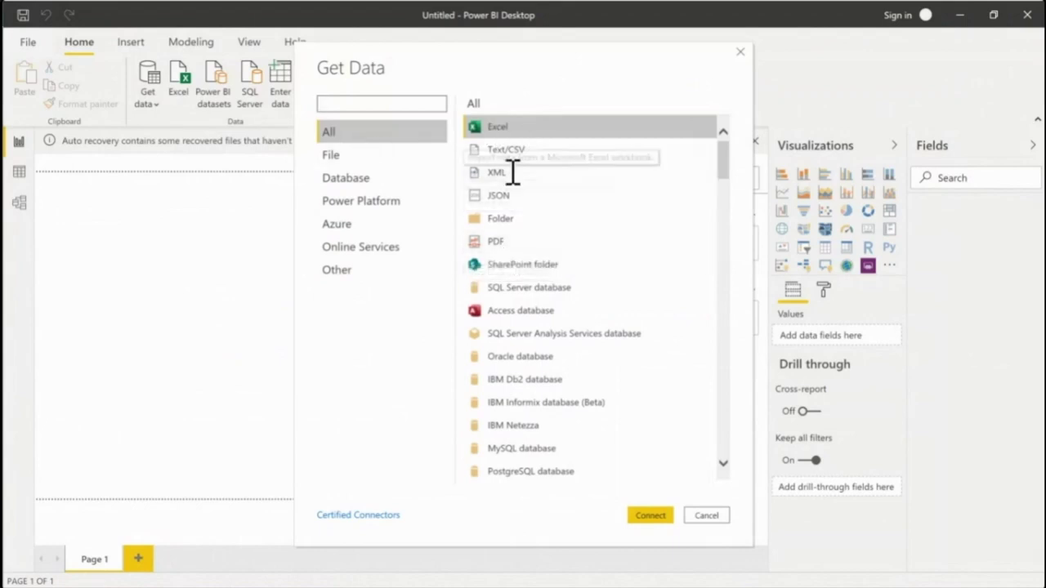
click(493, 242)
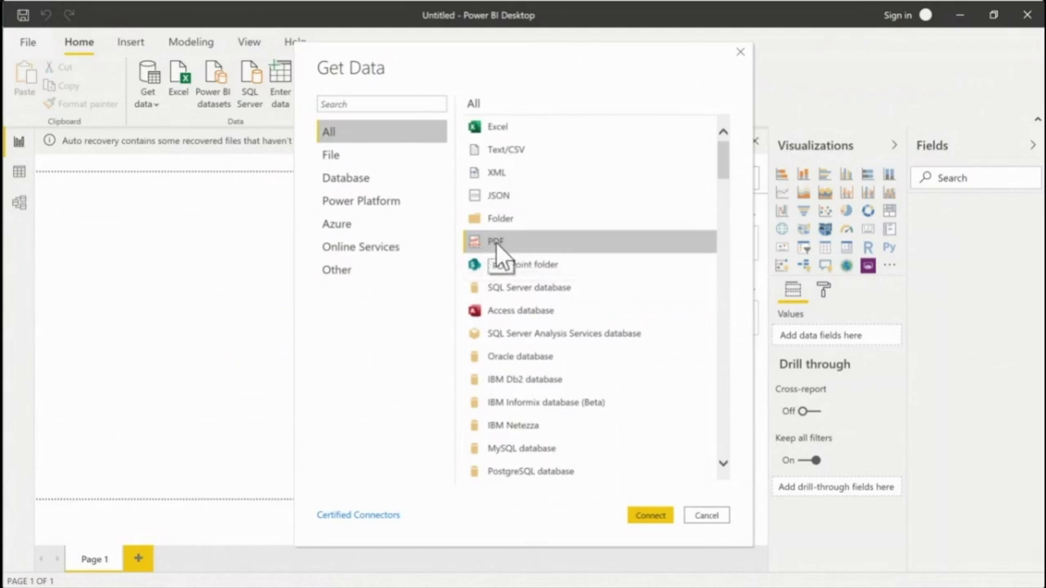
click(651, 515)
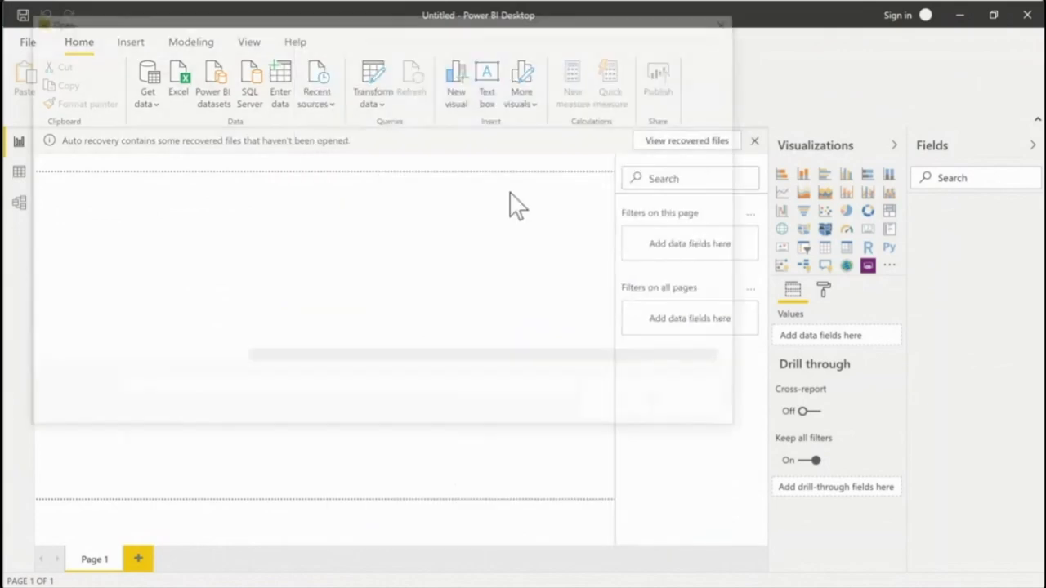
Browse to Desktop > PBI Webinar > PDF Data and open Data 1.pdf
click(74, 203)
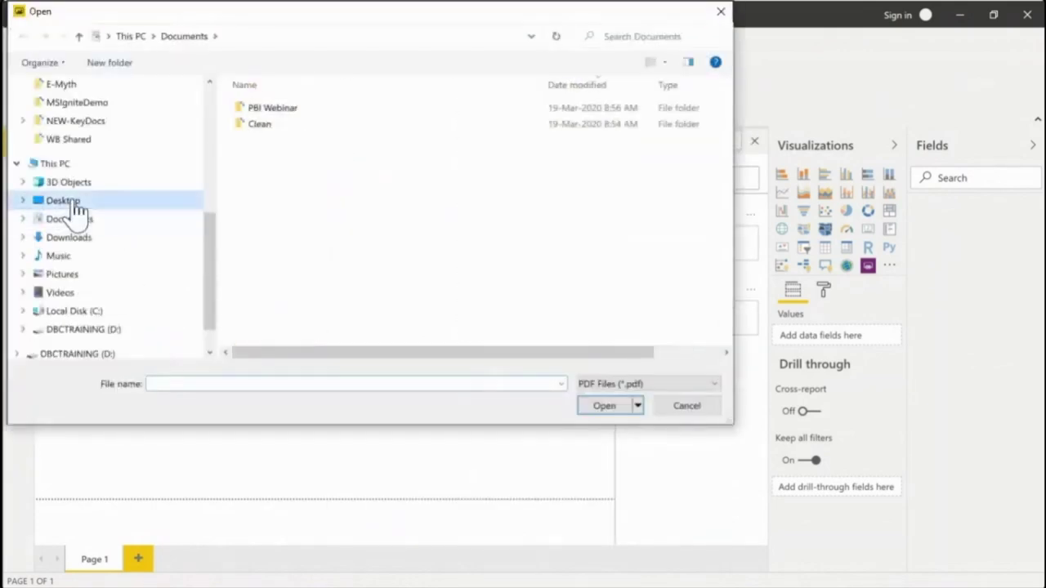
double_click(276, 110)
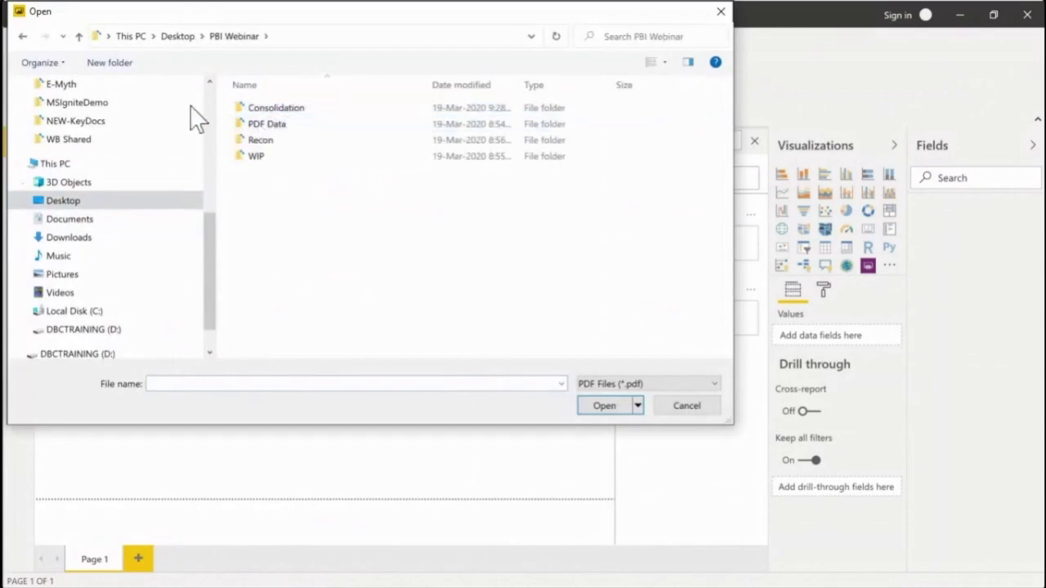
drag(215, 107, 51, 108)
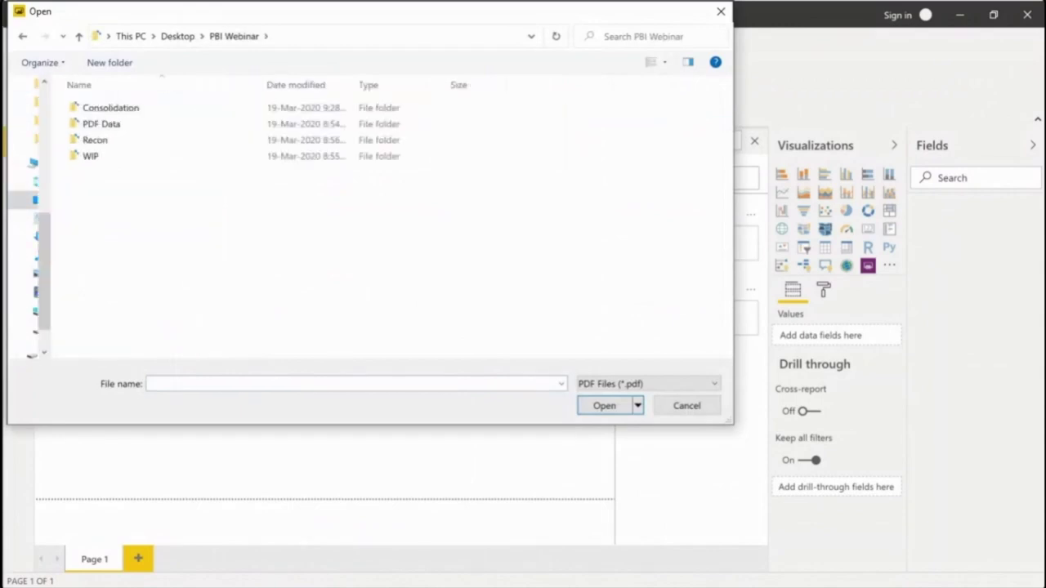
double_click(119, 131)
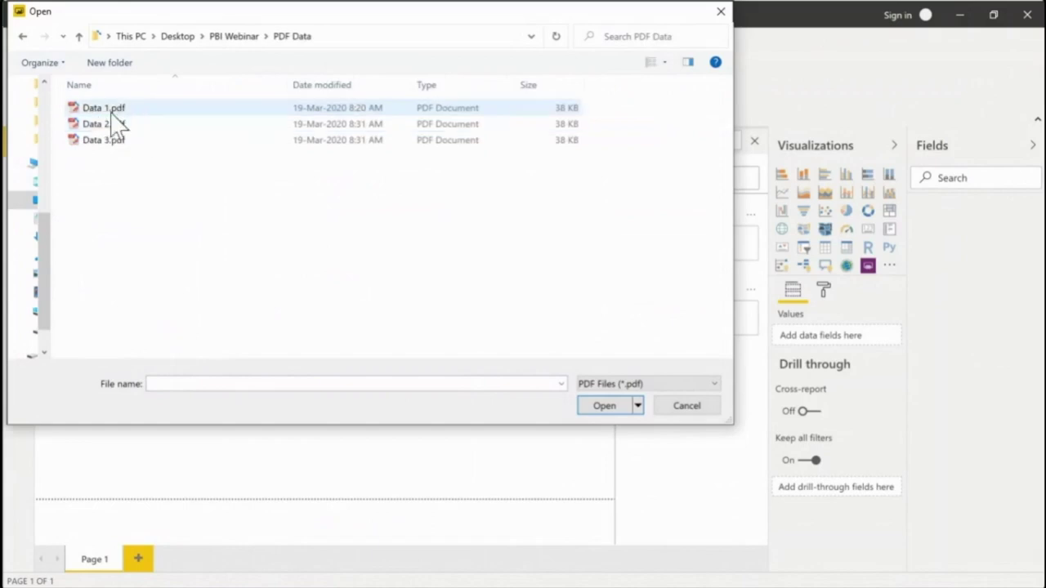
double_click(118, 114)
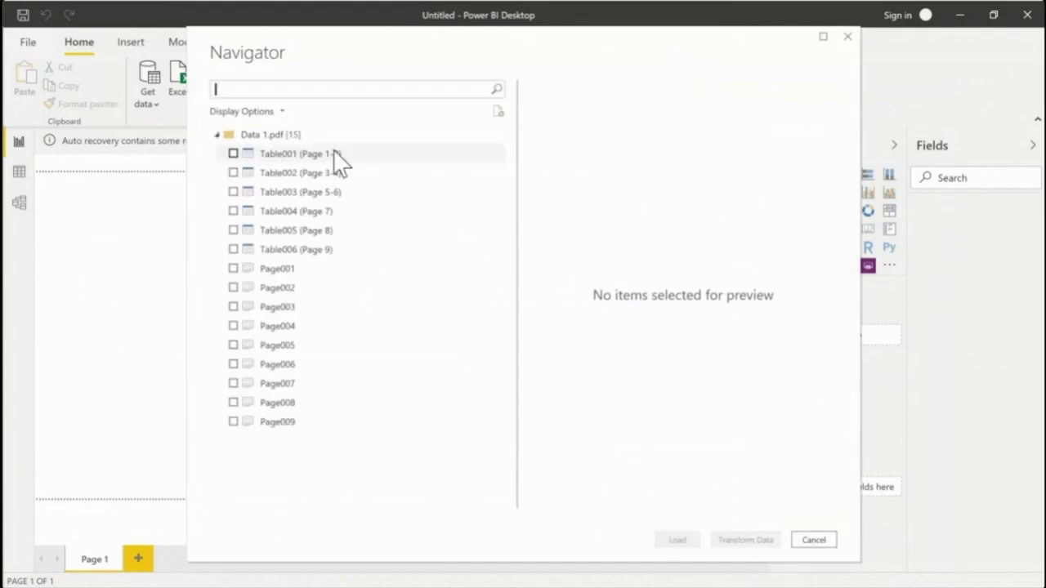
Preview Table001 through Table006 in Navigator, then transform all of Data 1.pdf's items
click(301, 157)
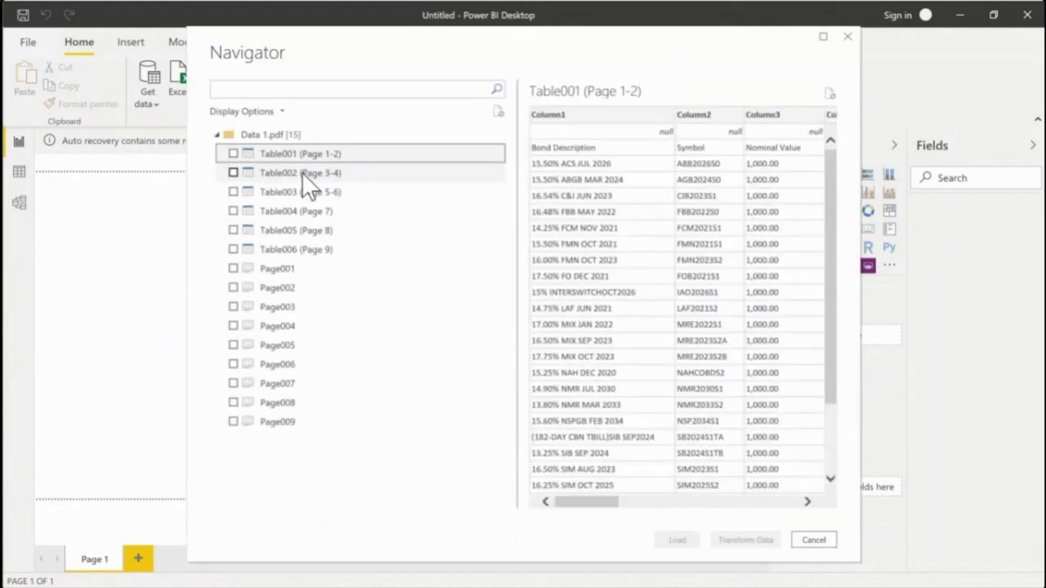
click(304, 192)
click(304, 211)
click(307, 230)
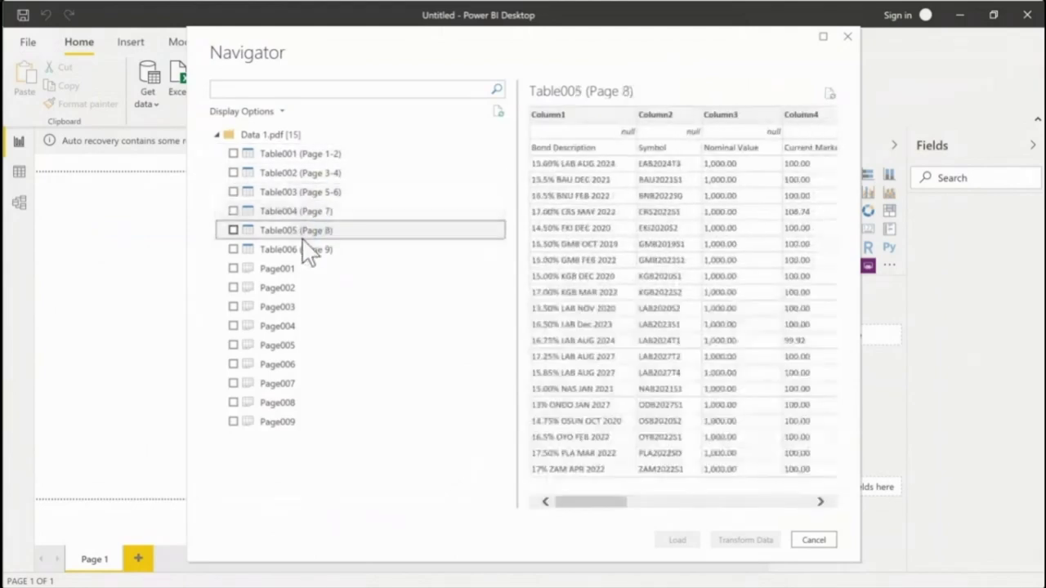
click(308, 253)
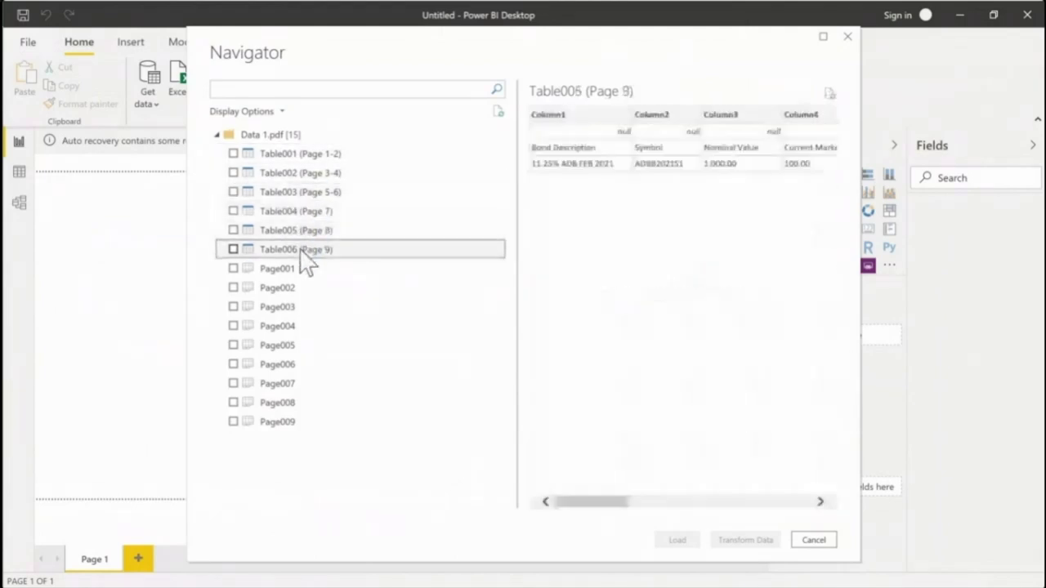
right_click(275, 138)
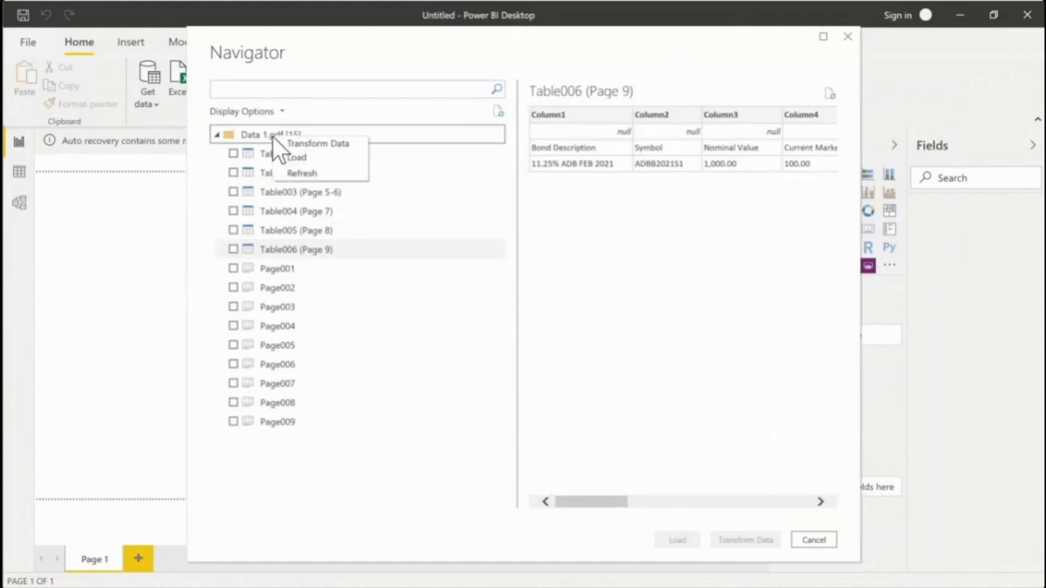
click(319, 158)
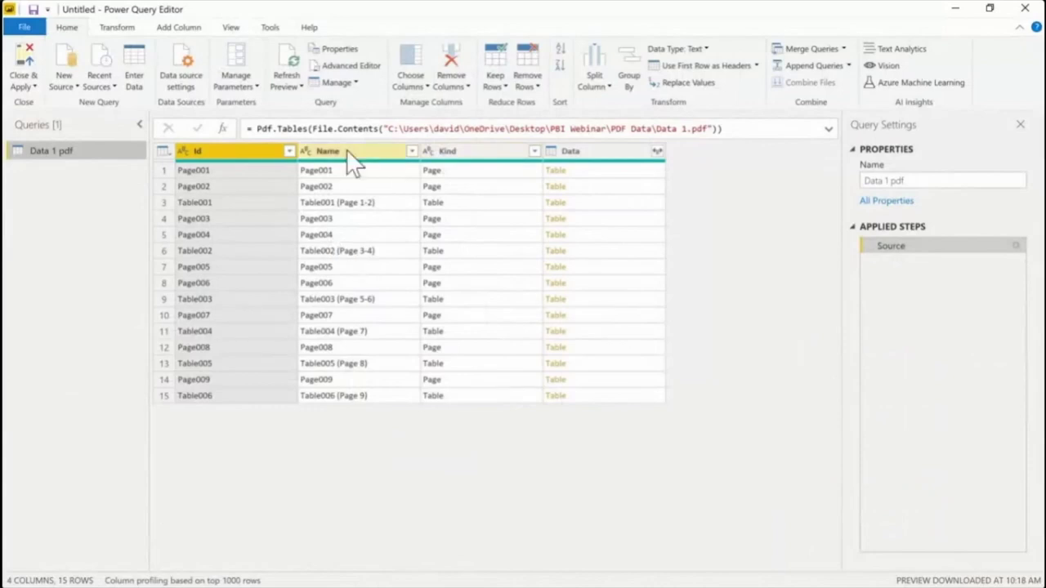
Filter the Kind column to keep only Table rows
click(535, 152)
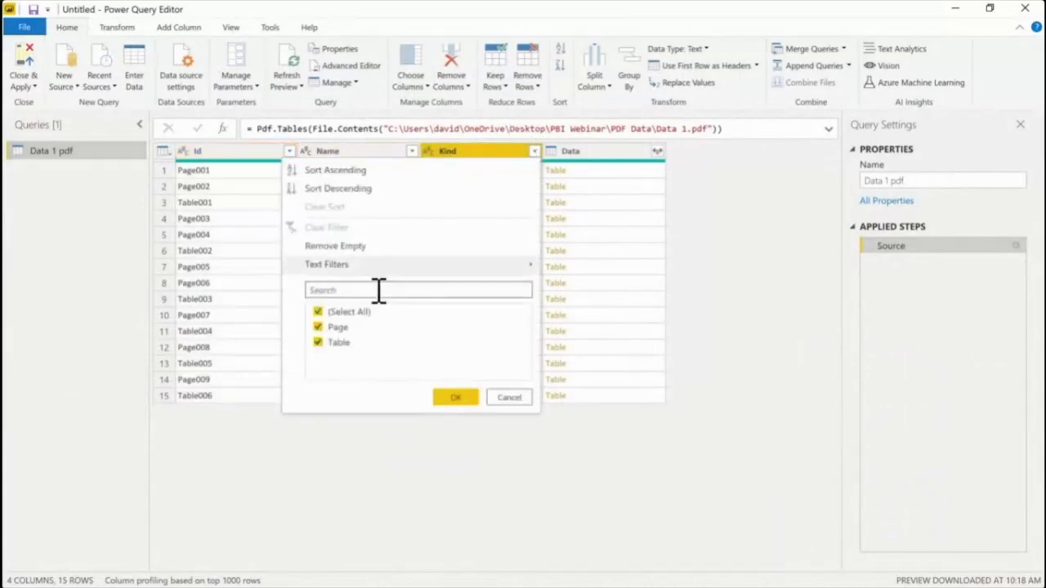
click(326, 328)
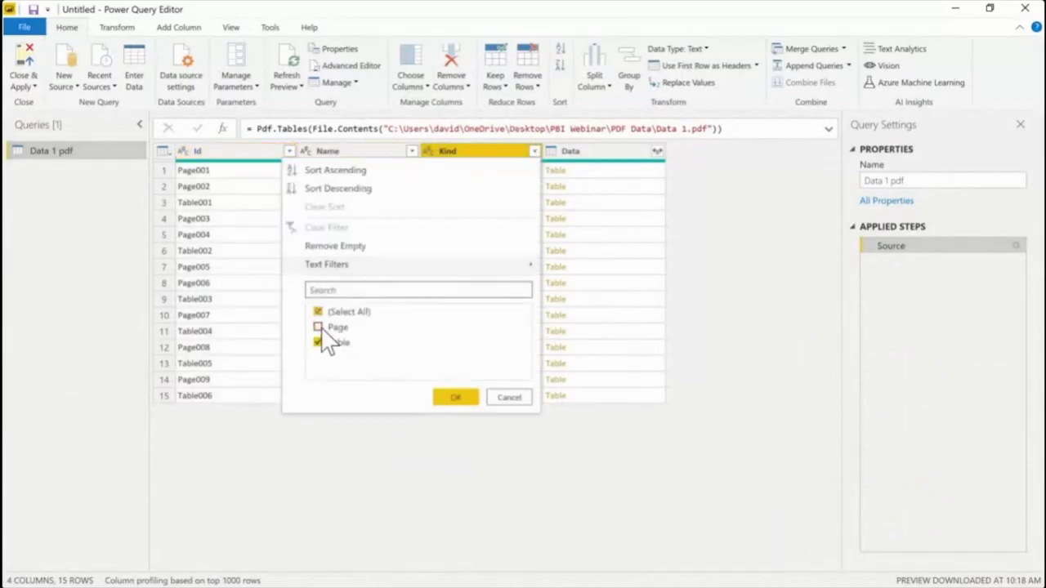
click(456, 398)
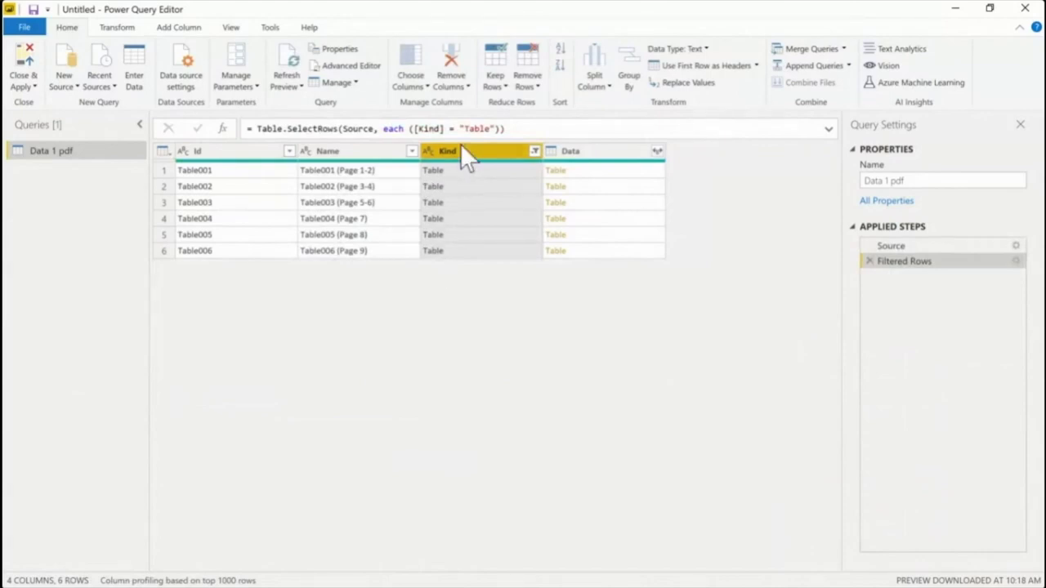
Remove every column except Data
click(592, 156)
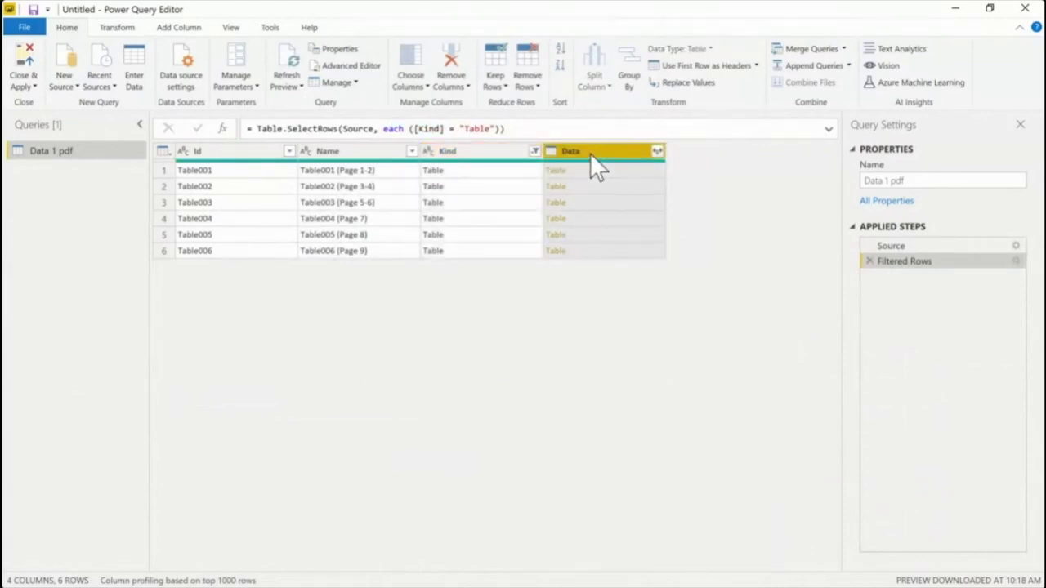
right_click(591, 153)
click(672, 194)
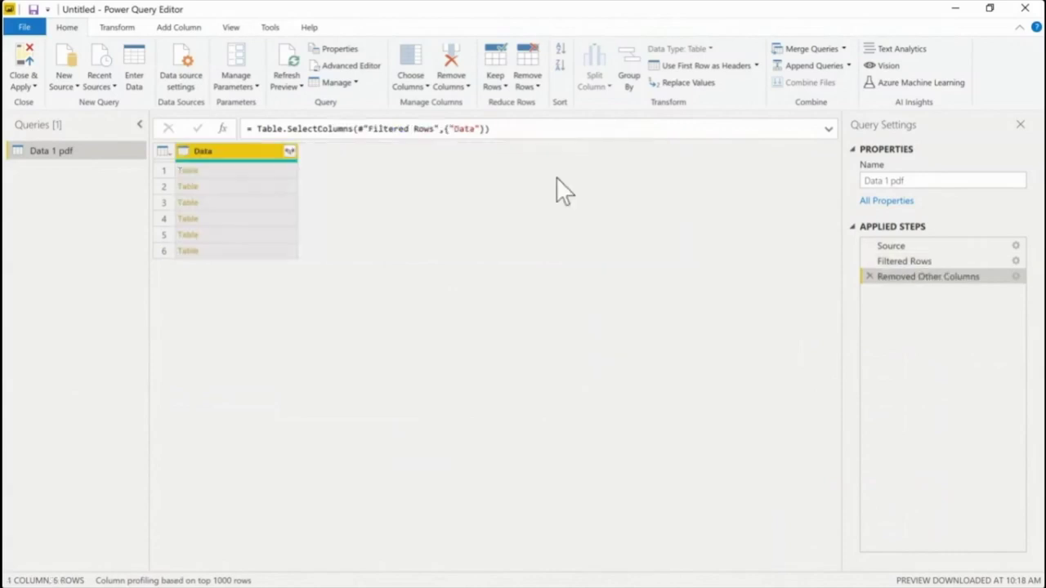
Expand the Data column's tables without the Data prefix and review the combined rows
click(291, 152)
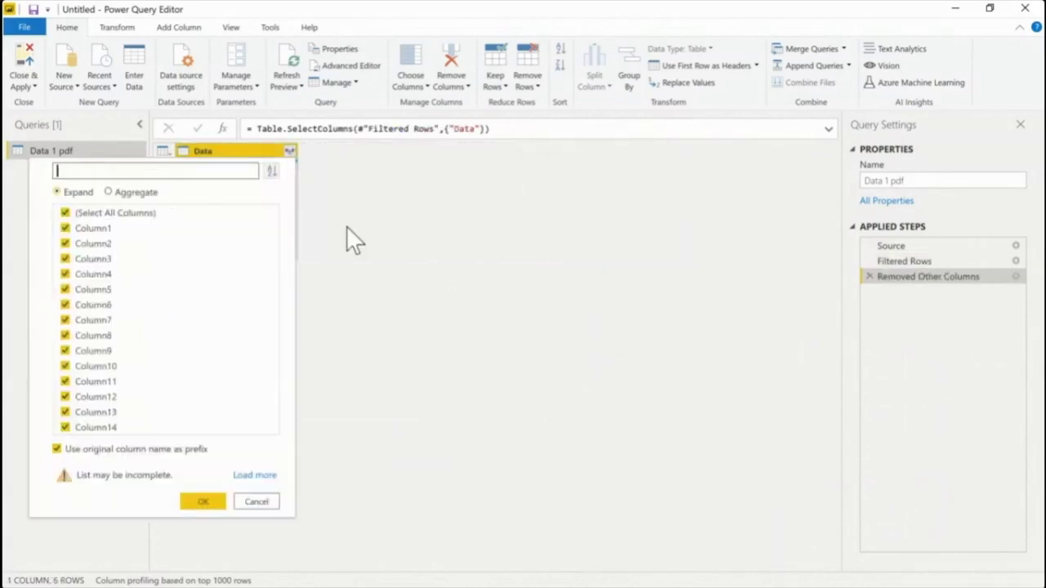
click(56, 450)
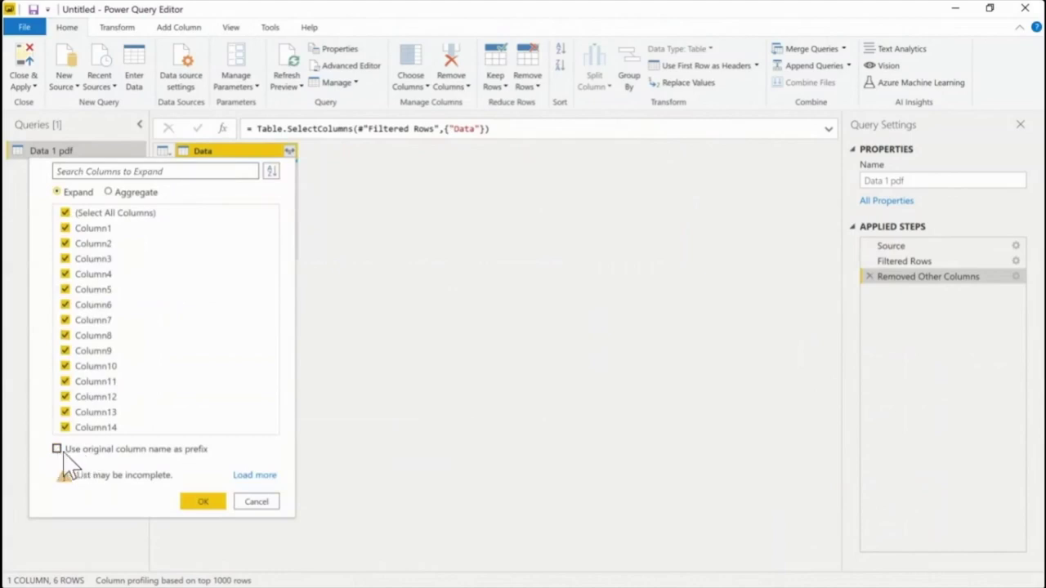
click(204, 502)
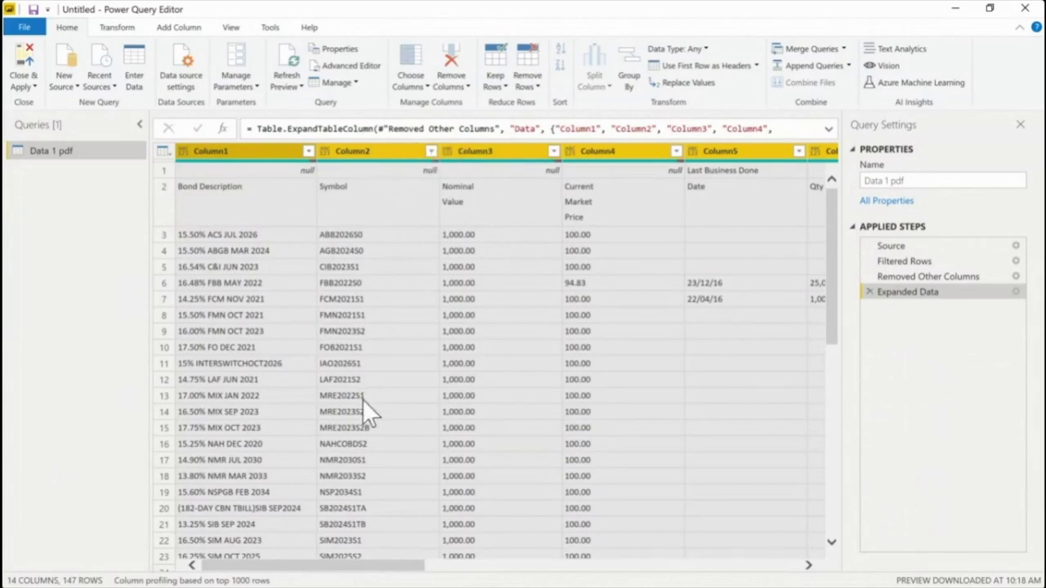
scroll(364, 404, down, 6)
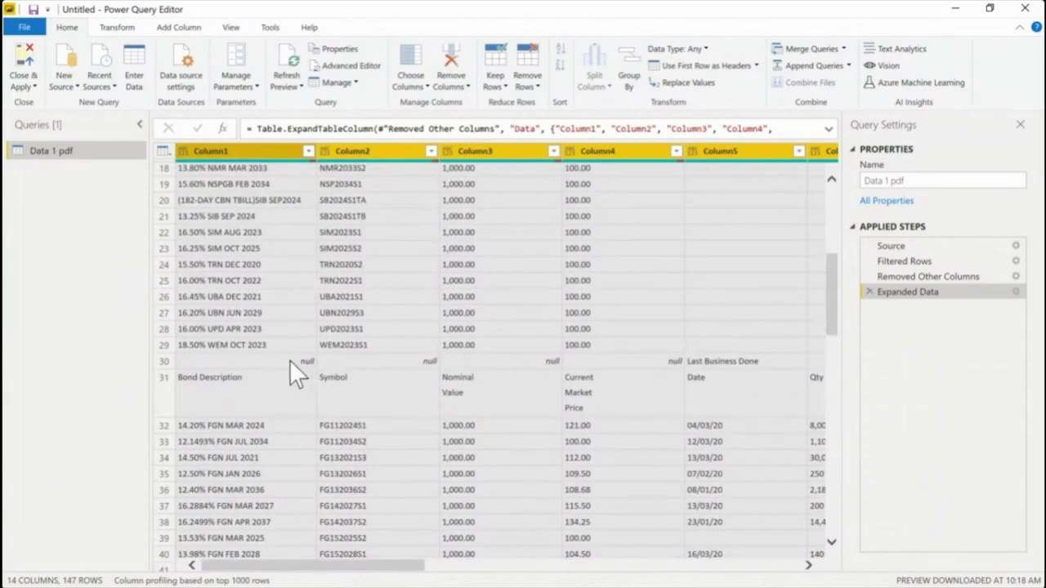
scroll(347, 388, down, 10)
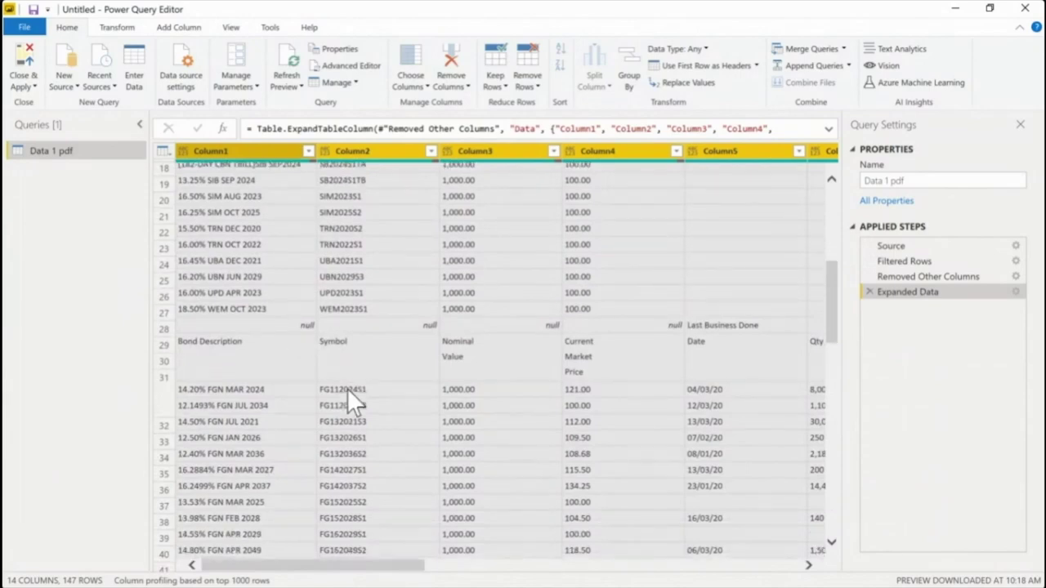
scroll(347, 389, down, 3)
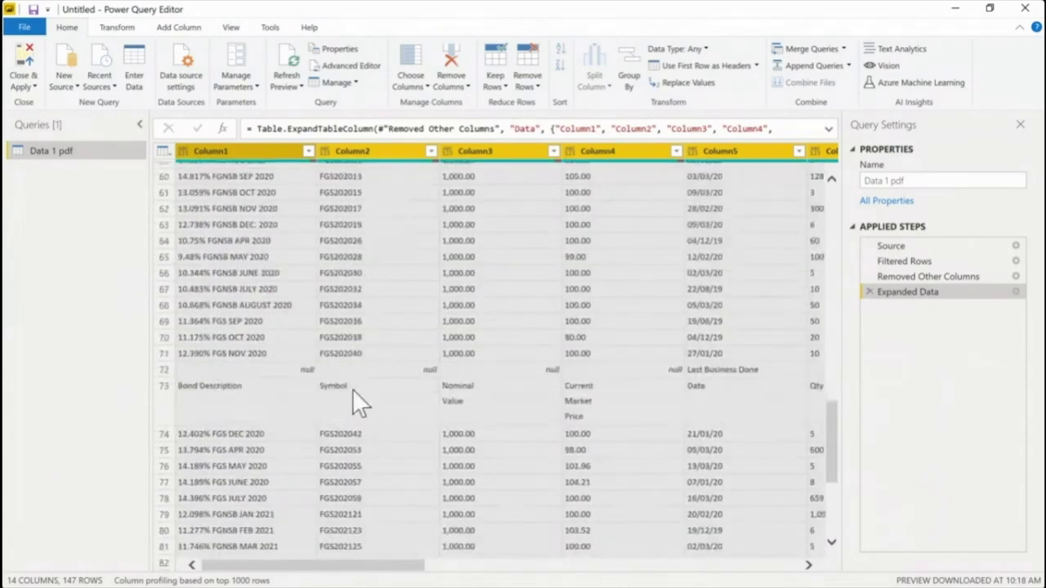
scroll(352, 389, down, 6)
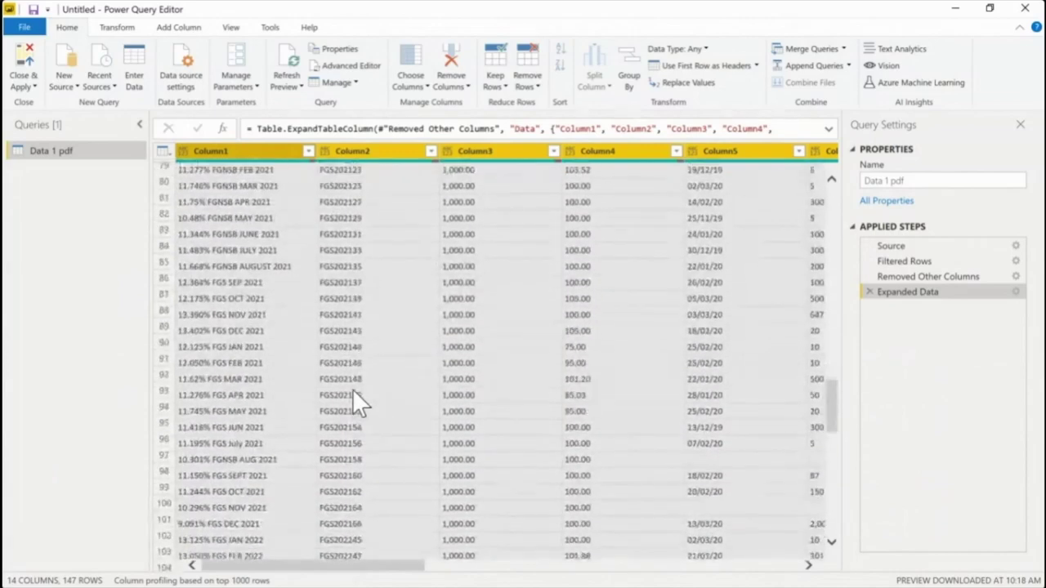
scroll(352, 389, down, 3)
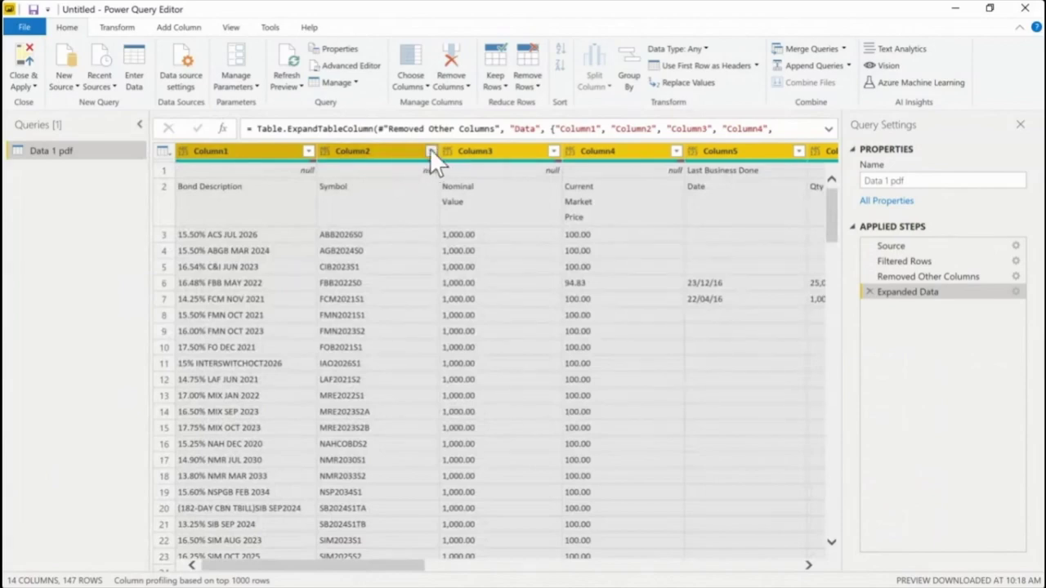
Remove the rows where Column2 is null
click(430, 150)
click(215, 327)
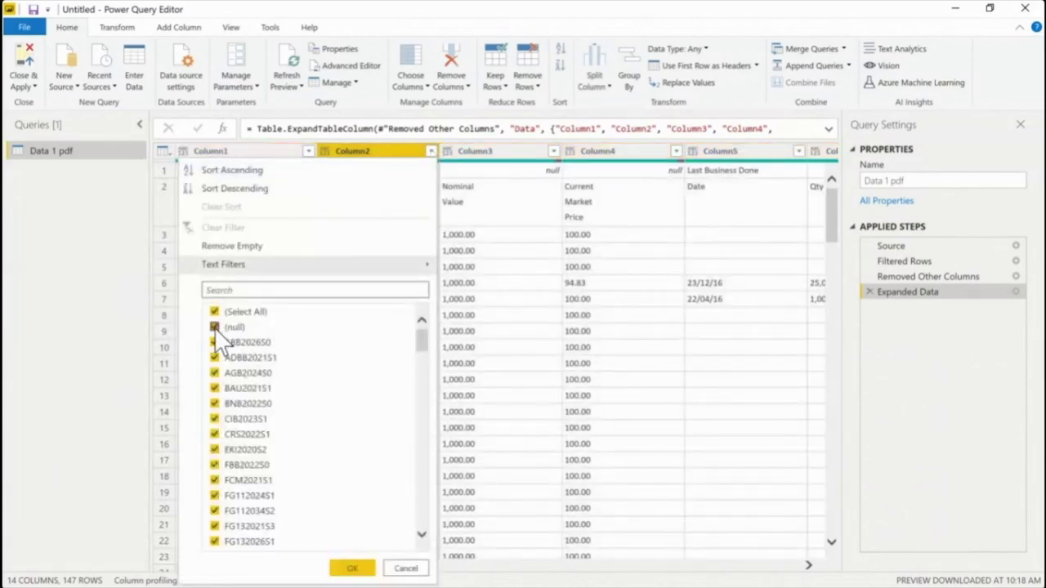
click(352, 569)
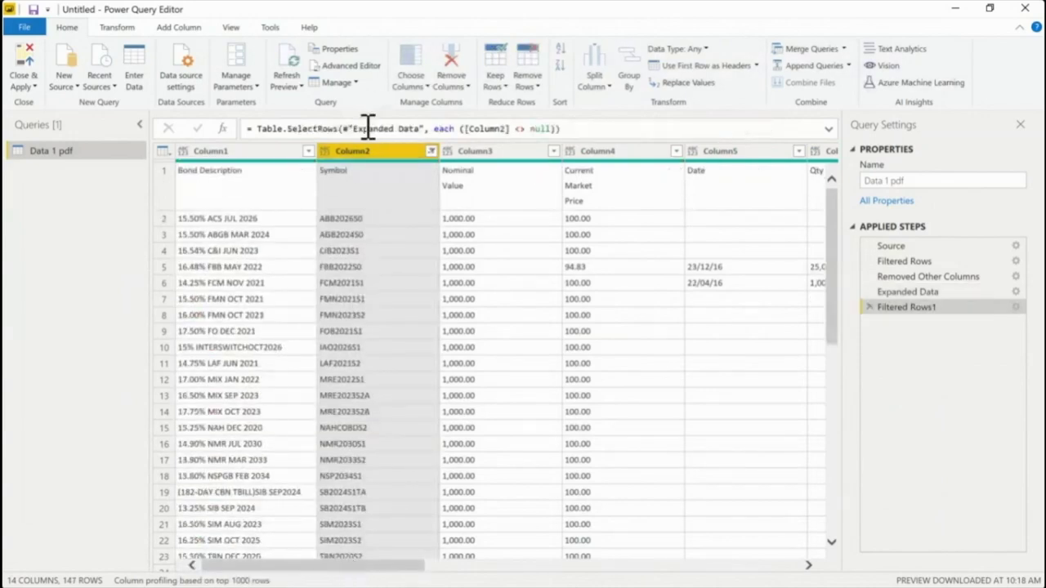
Promote the first row to column headers and review the resulting rows
click(127, 31)
scroll(131, 37, up, 1)
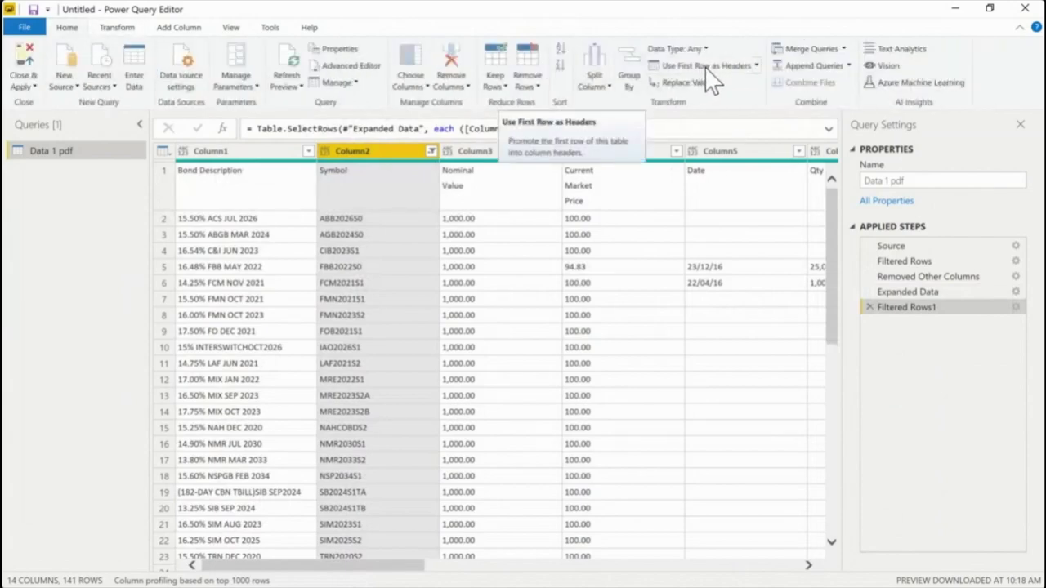
click(166, 152)
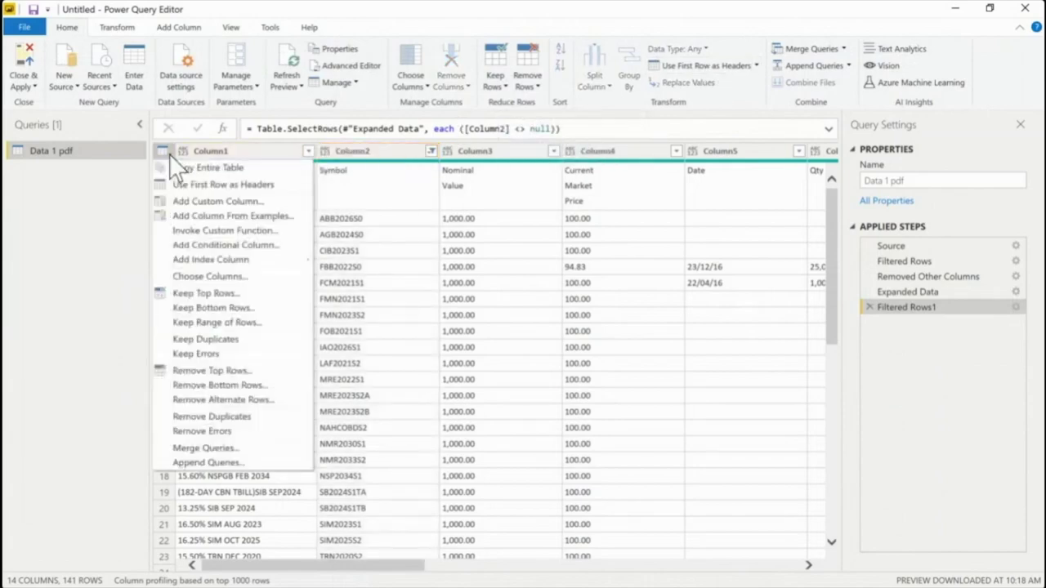
click(220, 185)
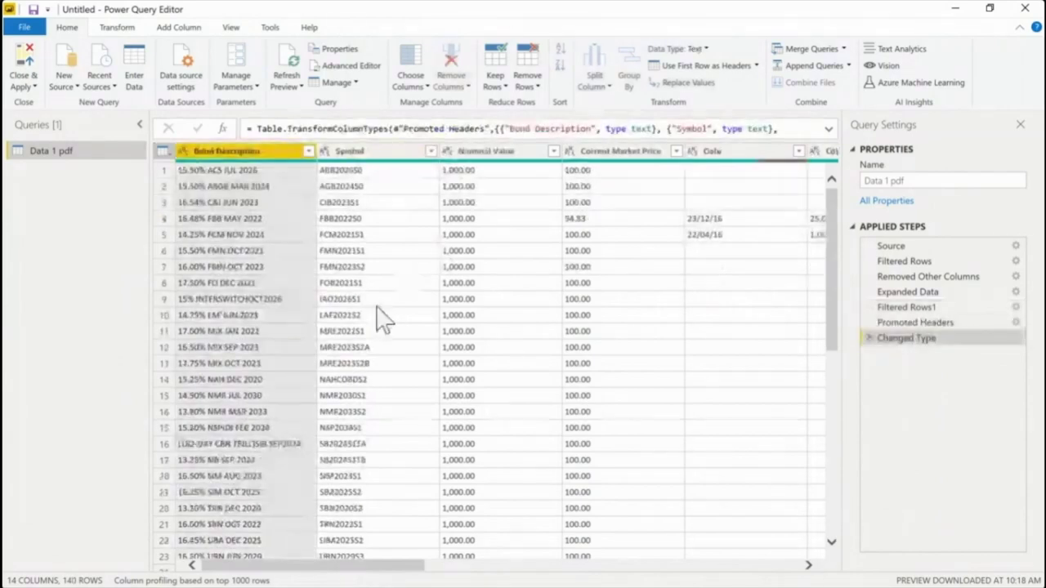
scroll(381, 317, down, 10)
scroll(368, 343, down, 2)
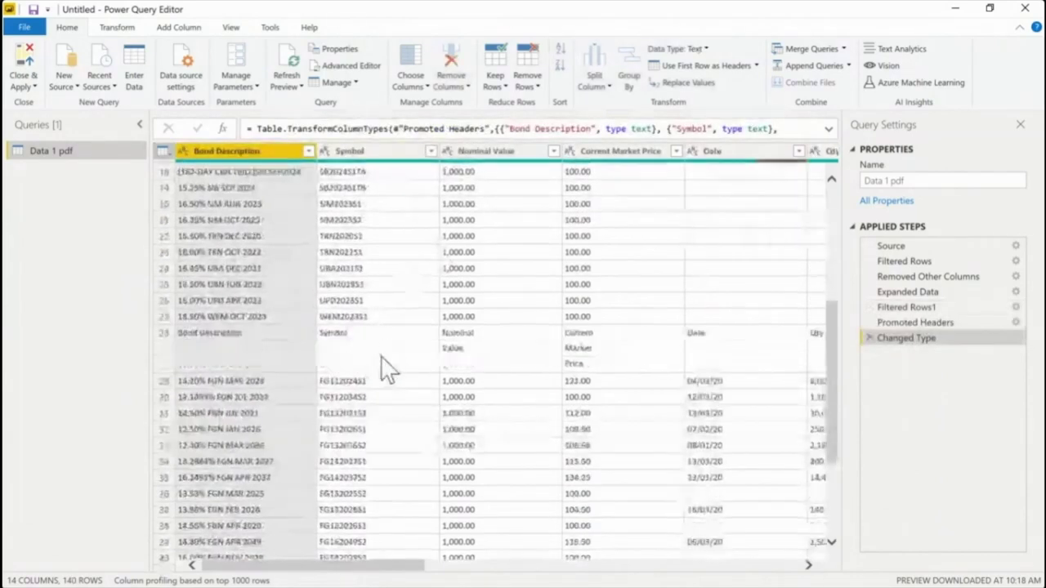
scroll(412, 368, down, 1)
scroll(413, 368, down, 8)
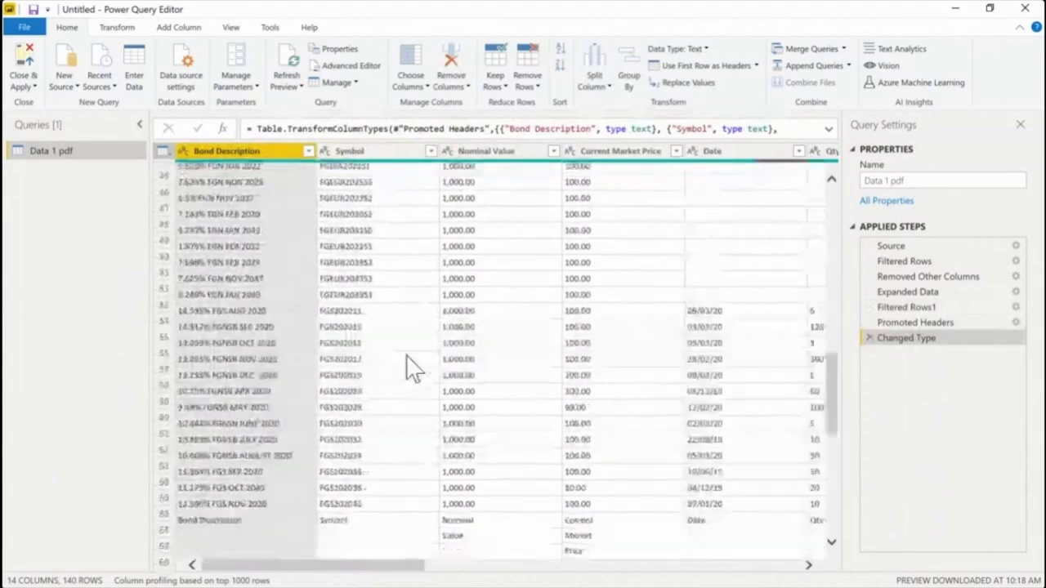
scroll(393, 359, down, 5)
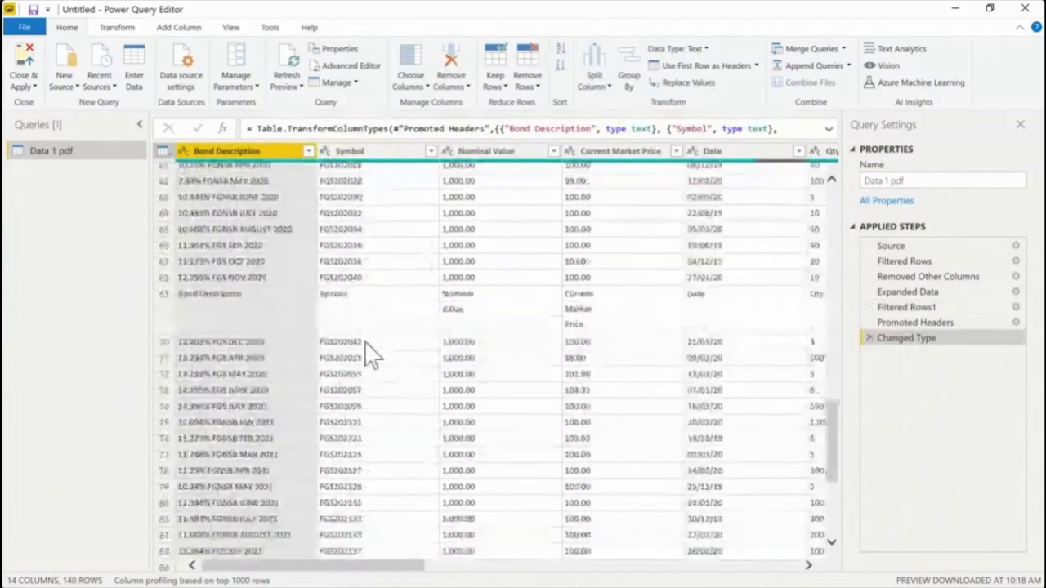
Check the Symbol column's filter values without changing anything
click(431, 151)
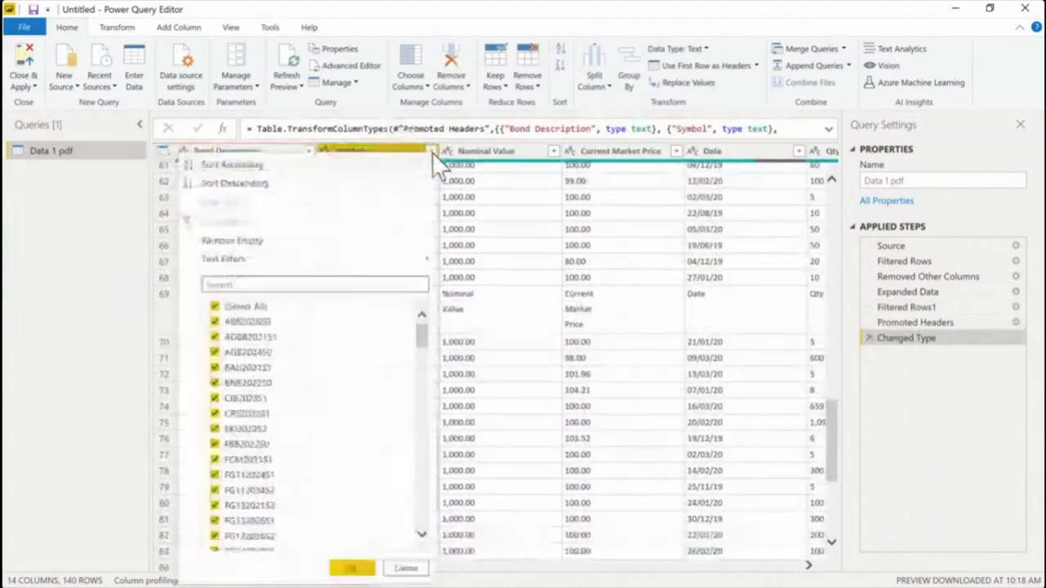
scroll(268, 445, down, 10)
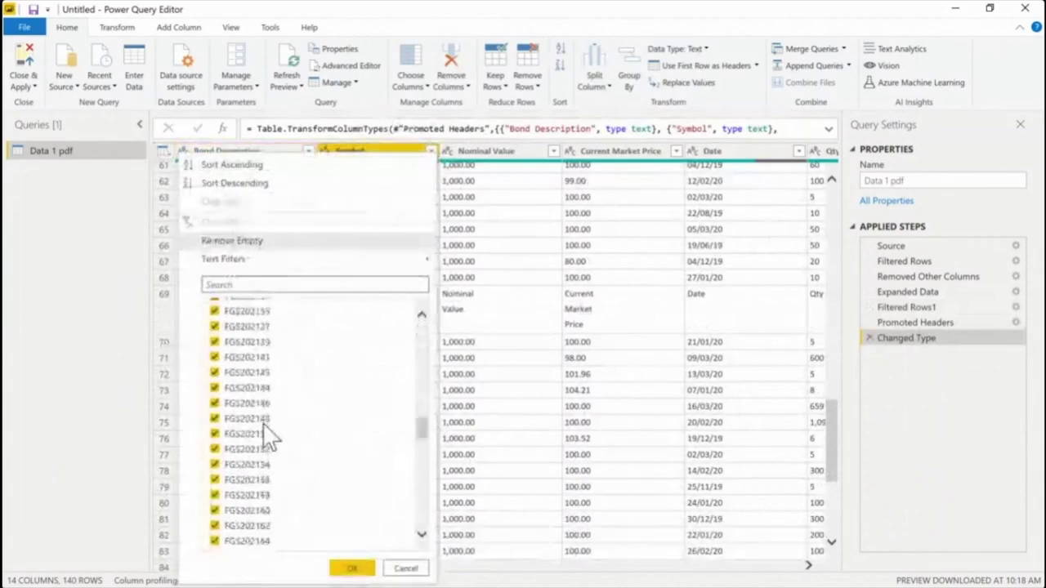
click(405, 568)
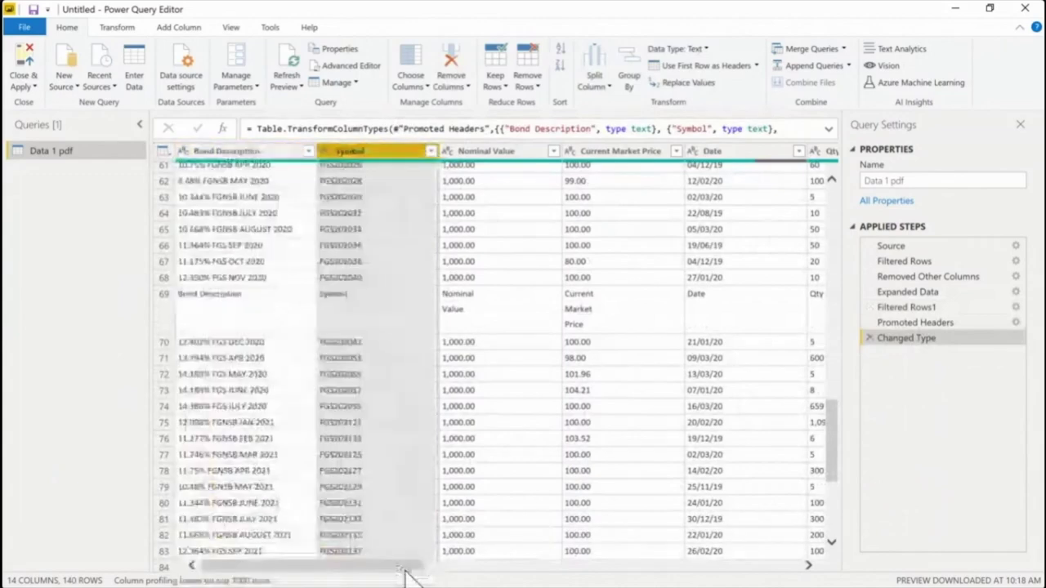
Filter out the repeated 'Bond Description' header rows from the Bond Description column
click(308, 152)
scroll(168, 436, down, 10)
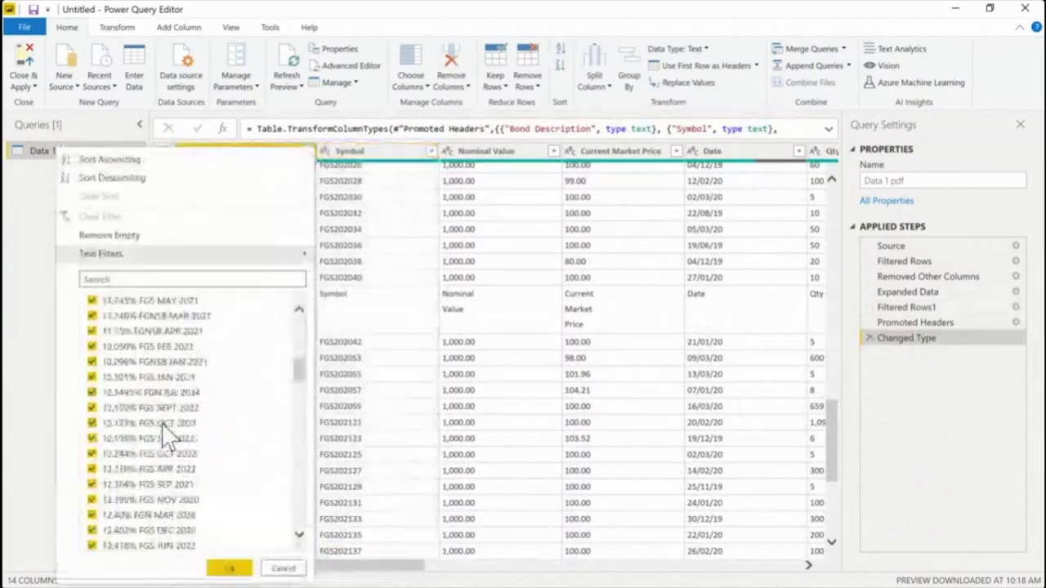
scroll(167, 438, down, 10)
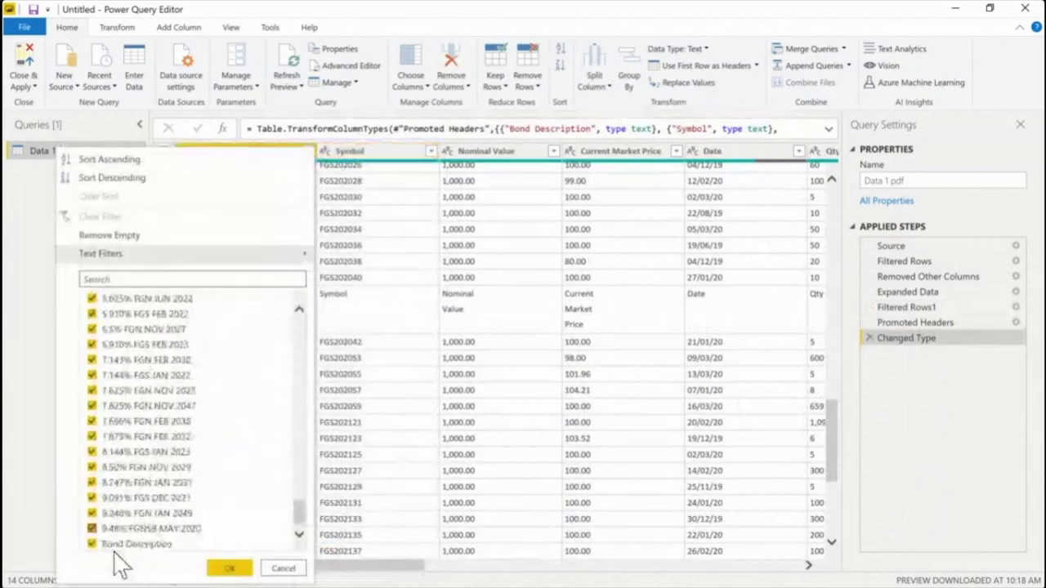
click(92, 544)
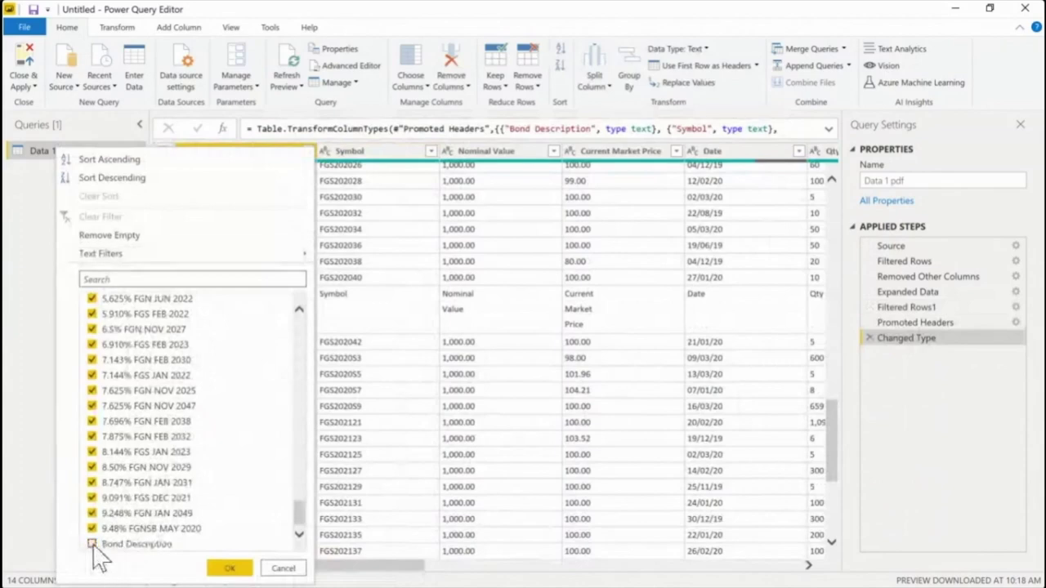
click(229, 567)
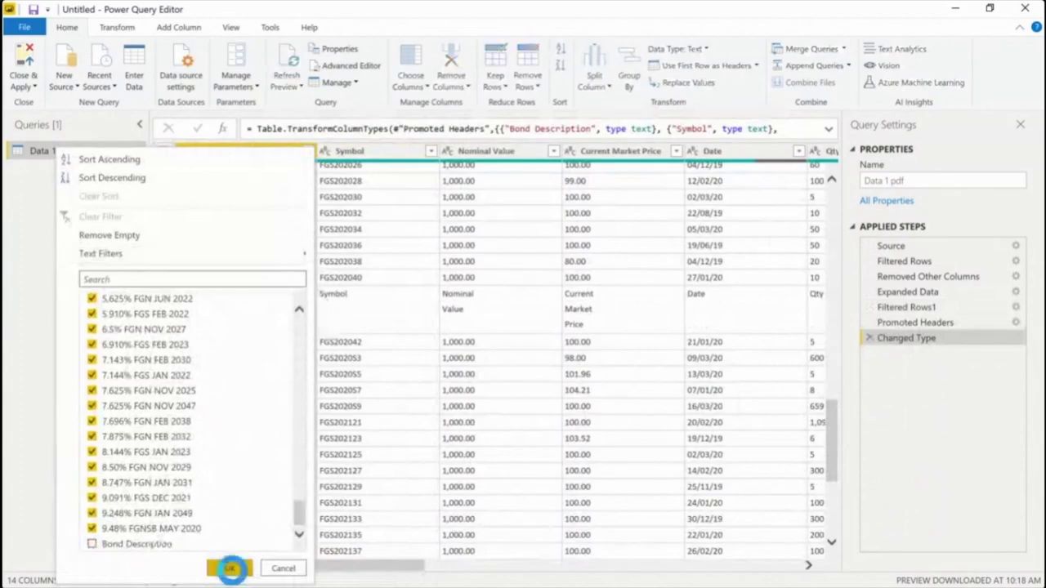
scroll(397, 385, down, 8)
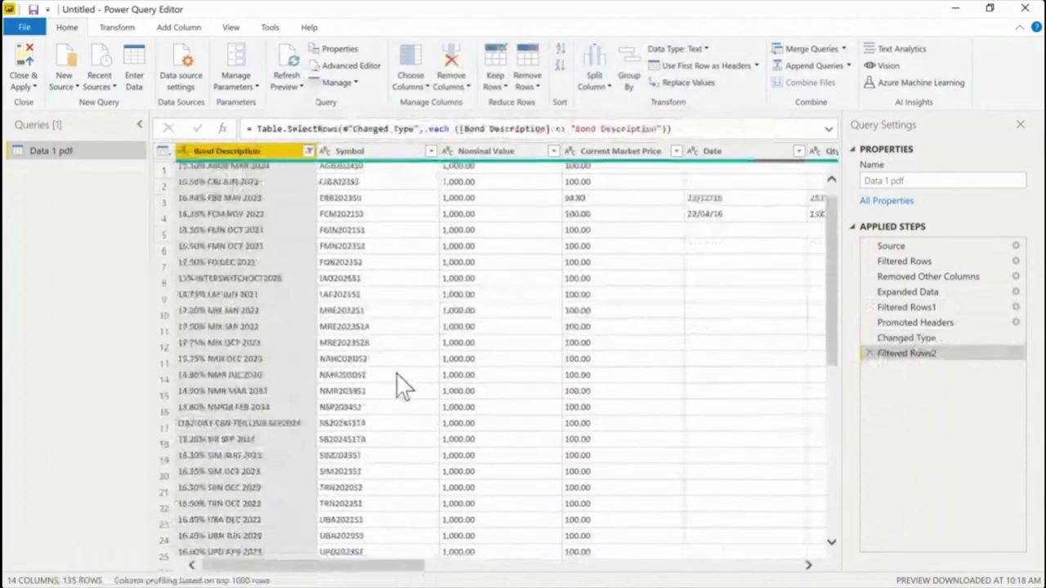
scroll(400, 384, down, 20)
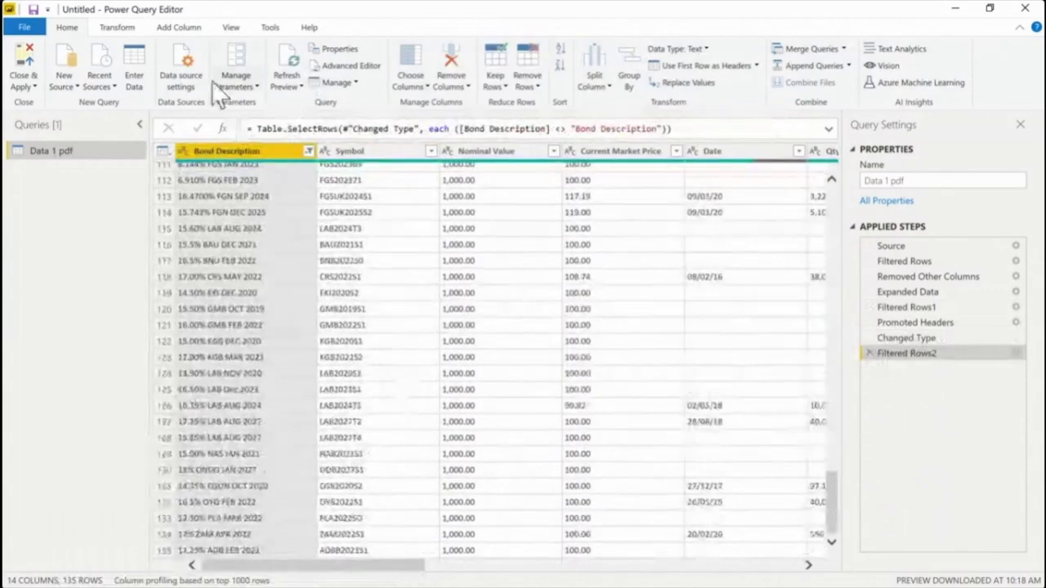
click(120, 28)
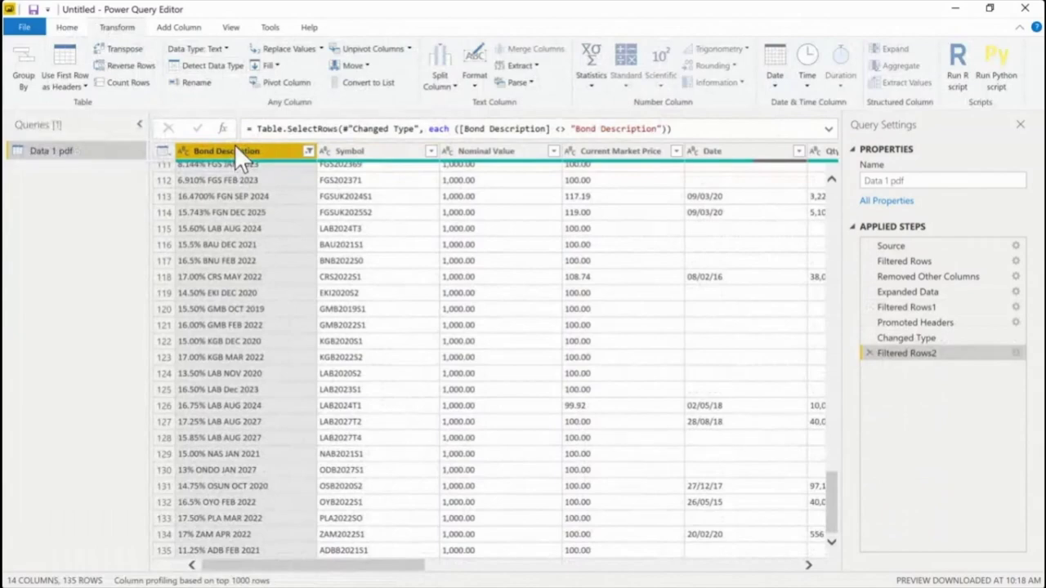
Select all columns and detect their data types, then check the Symbol values
key(ctrl+a)
click(217, 65)
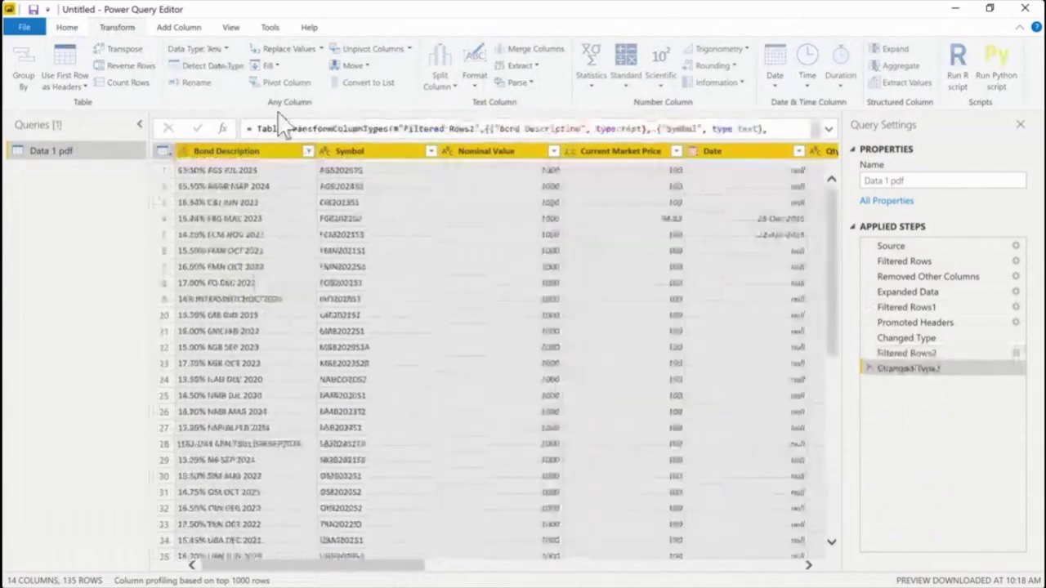
click(325, 265)
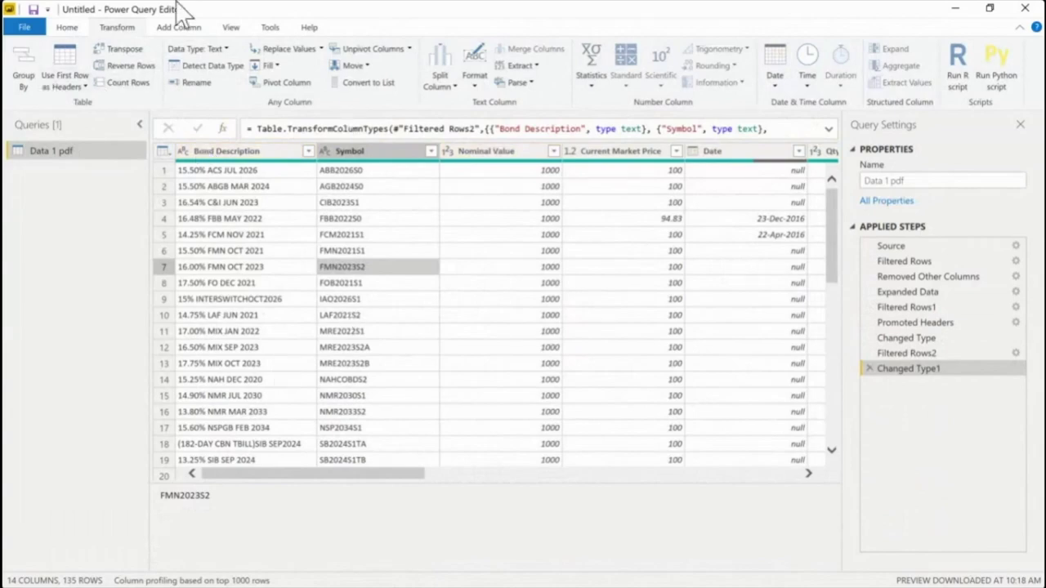
Close & Apply to load the 135 query rows into the report model
click(78, 28)
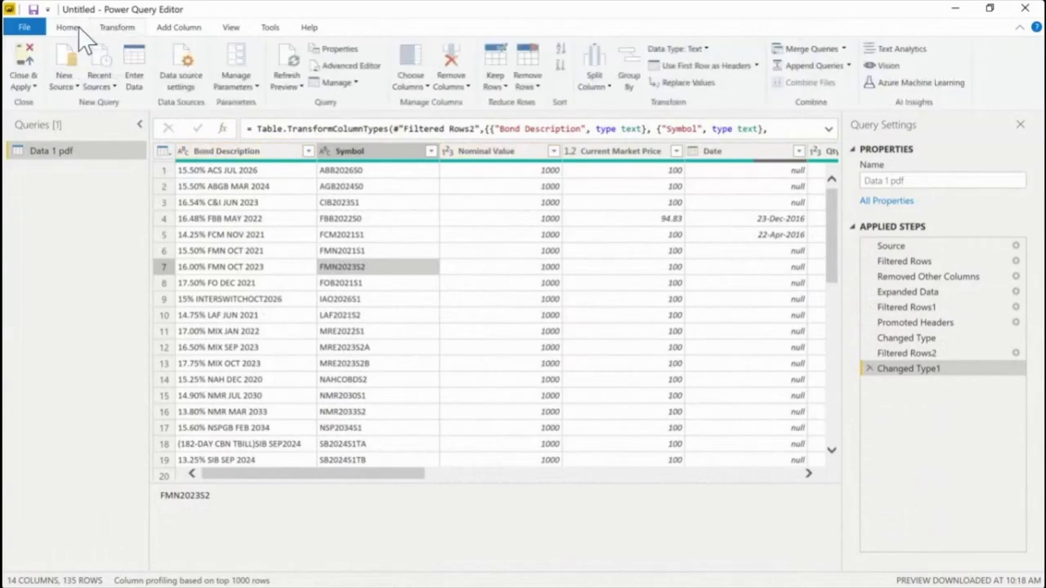
click(18, 87)
click(165, 248)
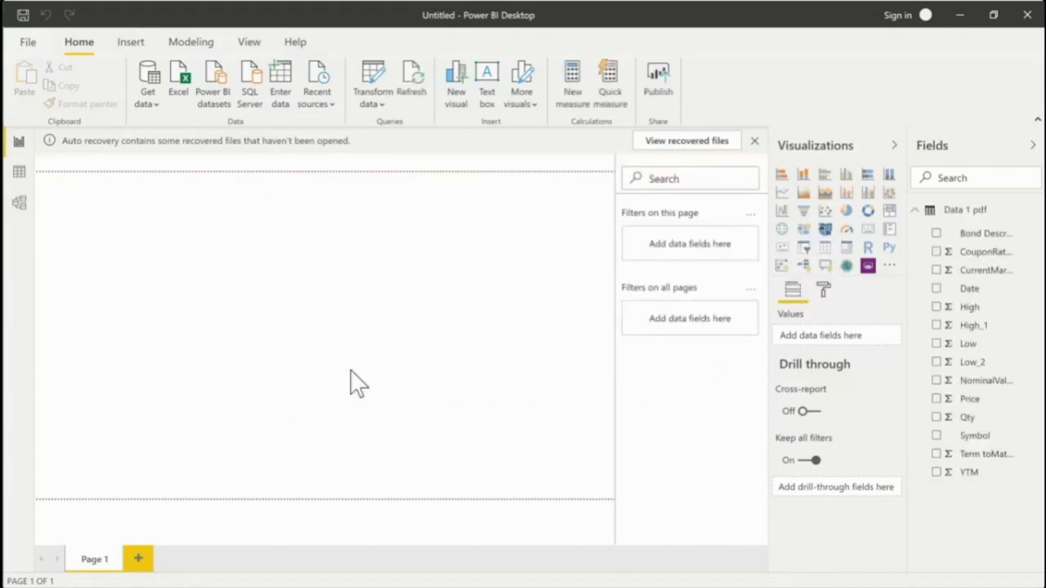
Collapse the Data 1 pdf field list and bring up the Get data list of common sources
click(927, 210)
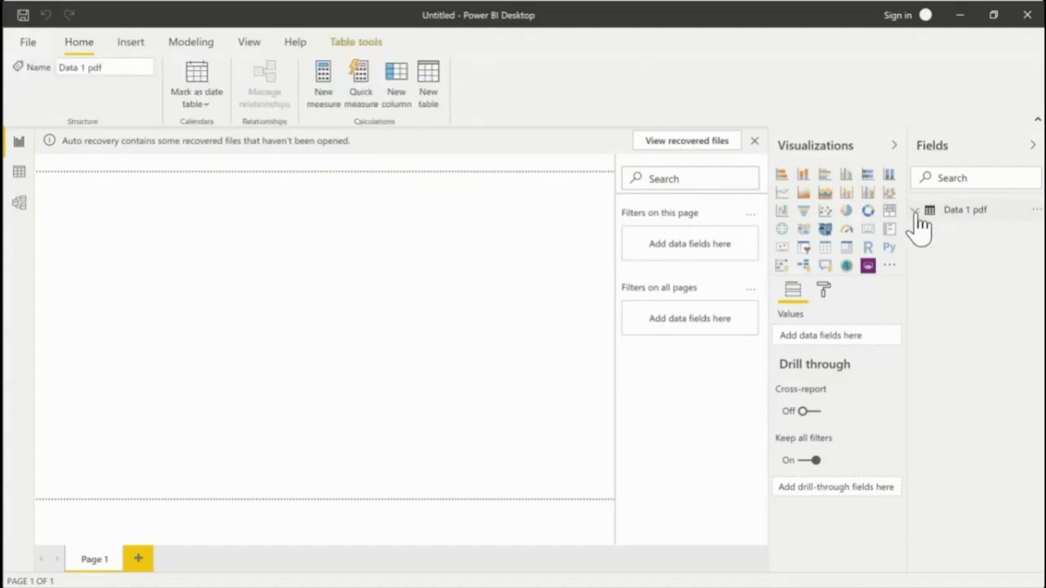
click(81, 39)
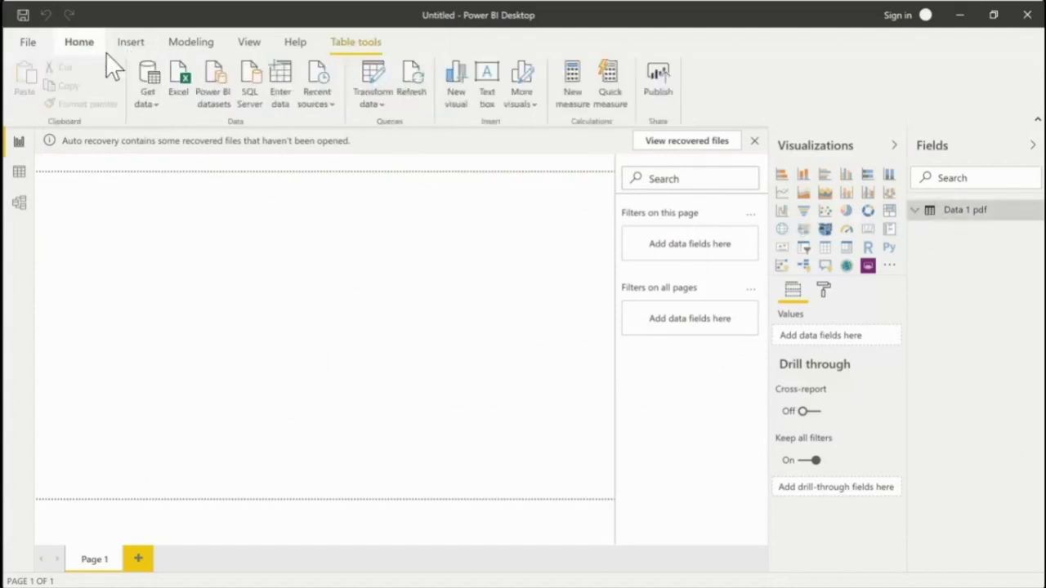
click(154, 105)
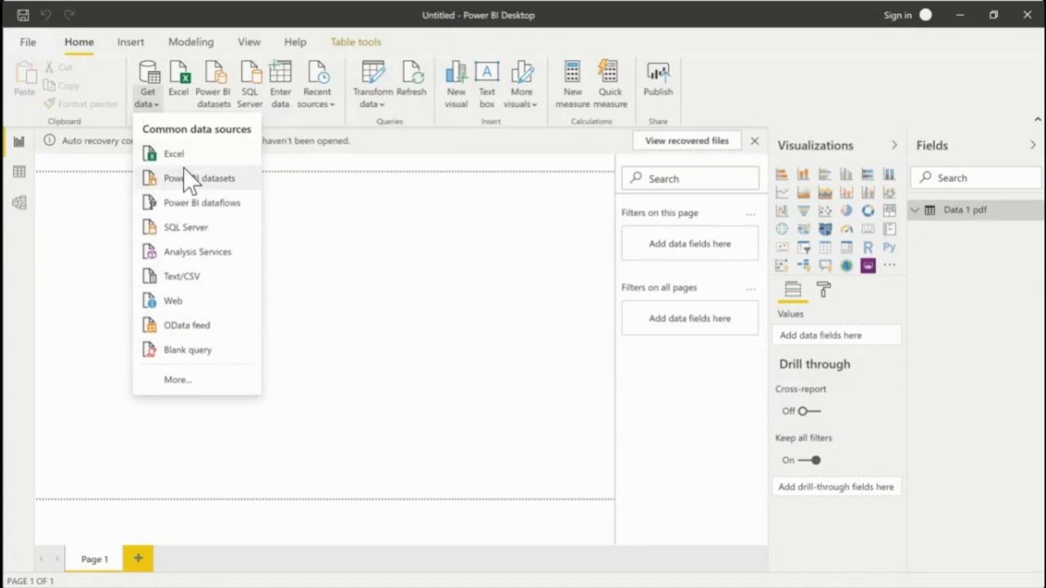
Choose Folder as the data source from the full Get Data list and connect
click(191, 380)
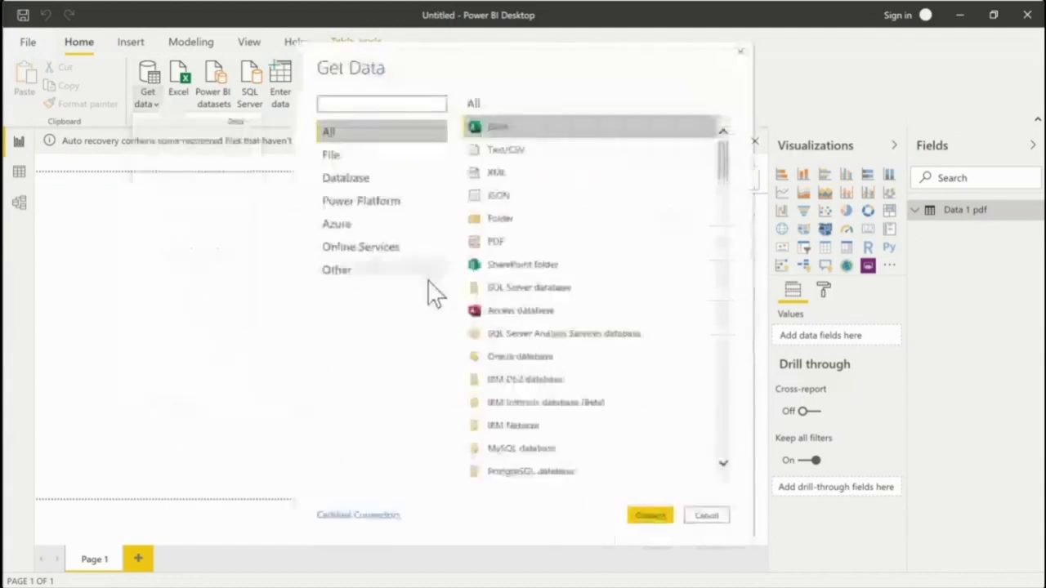
click(497, 244)
click(512, 217)
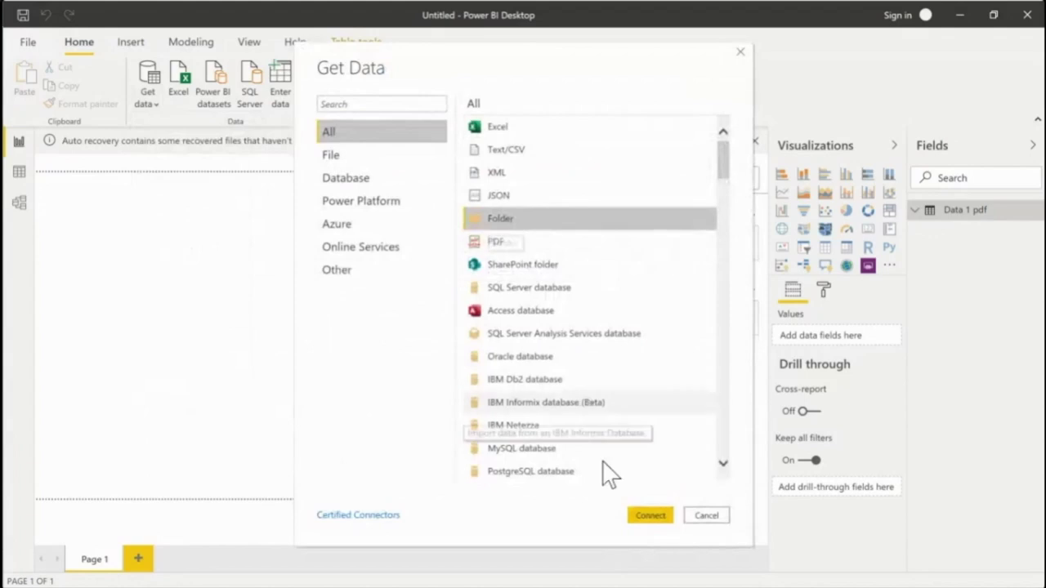
click(646, 516)
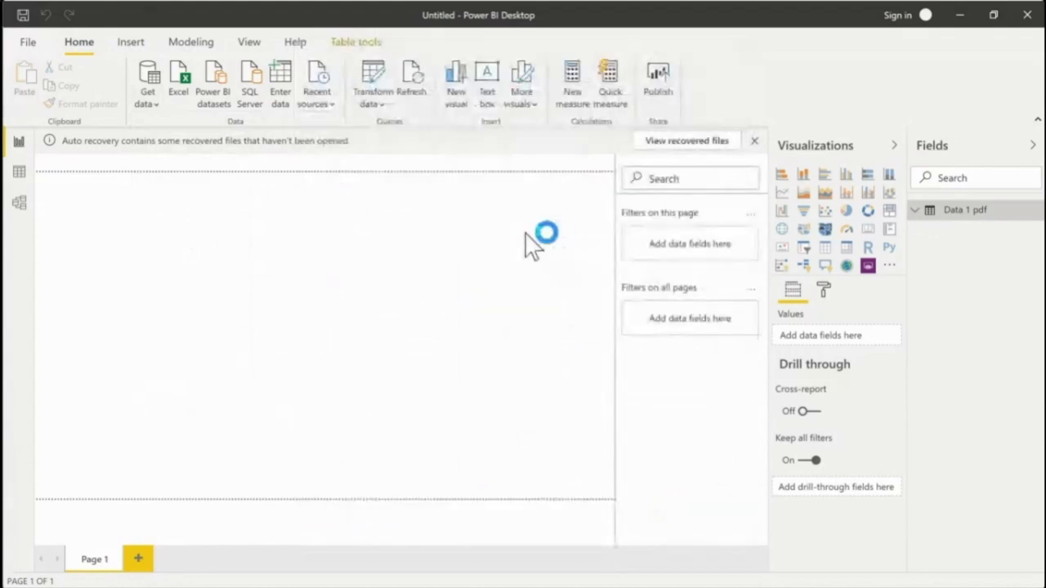
Browse to PBI Webinar > PDF Data and confirm the folder path to preview its files
click(674, 282)
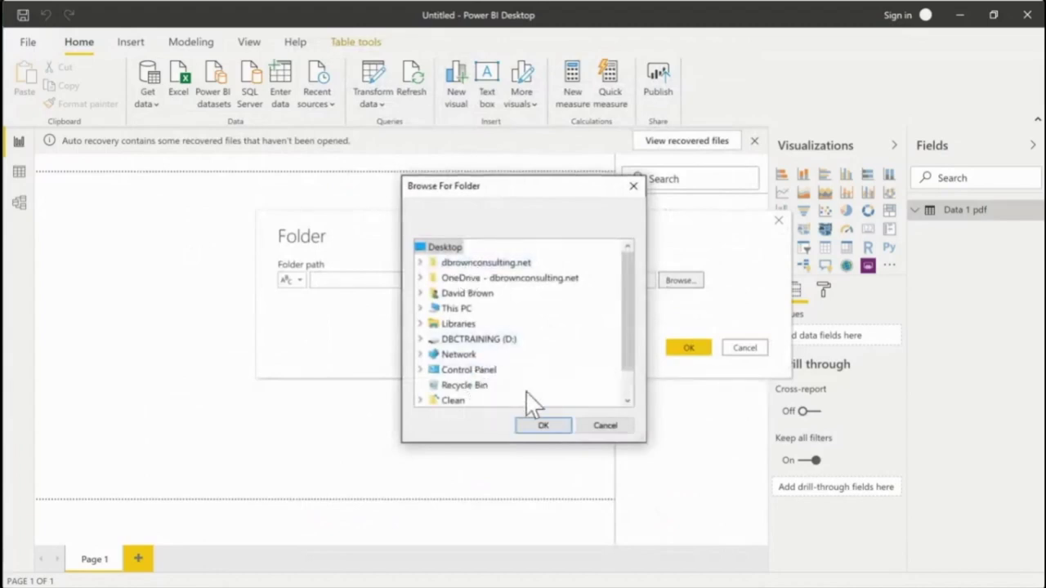
drag(628, 314, 635, 400)
click(433, 399)
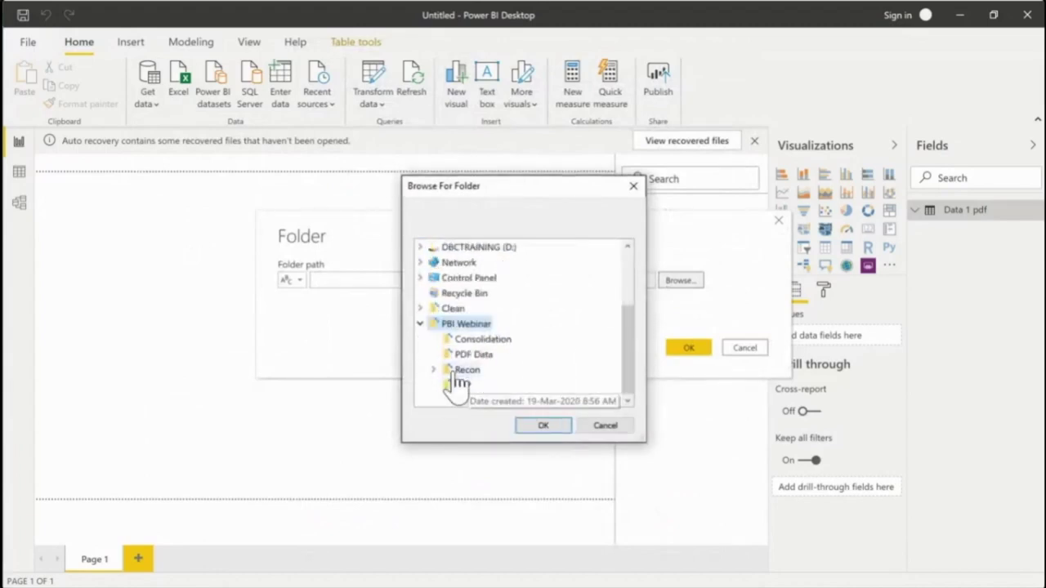
click(469, 356)
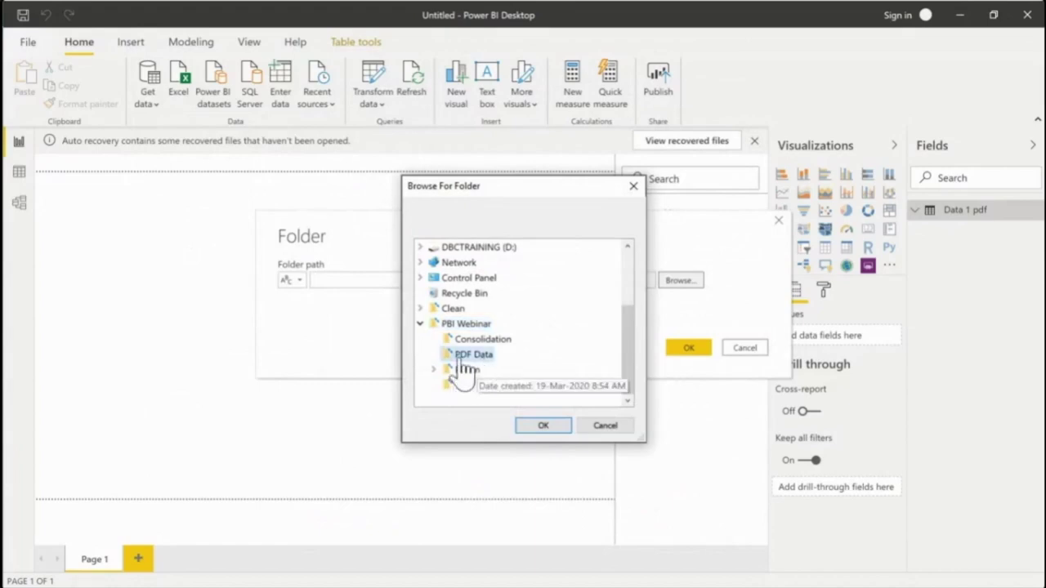
click(550, 427)
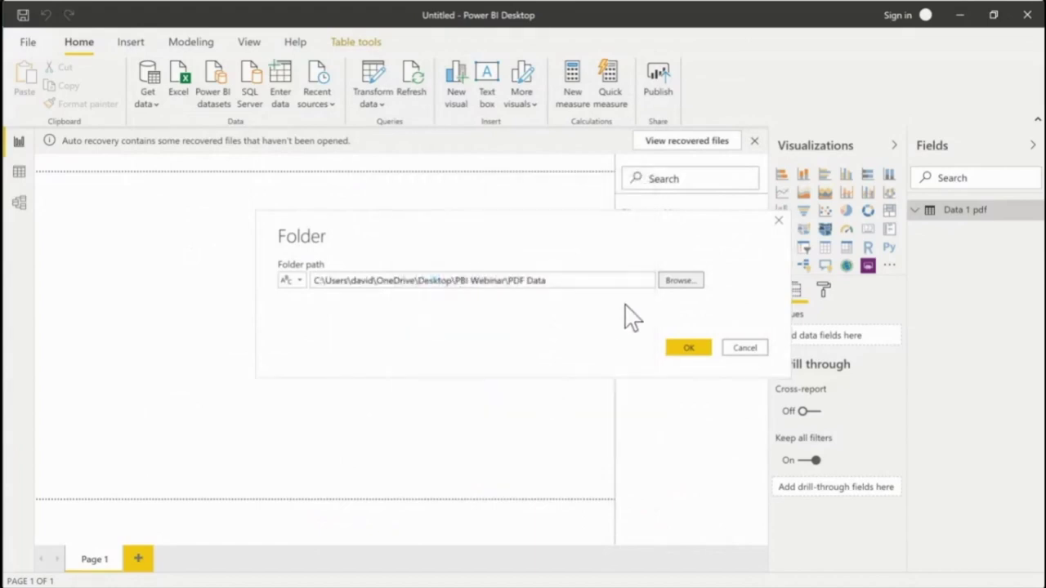
click(691, 349)
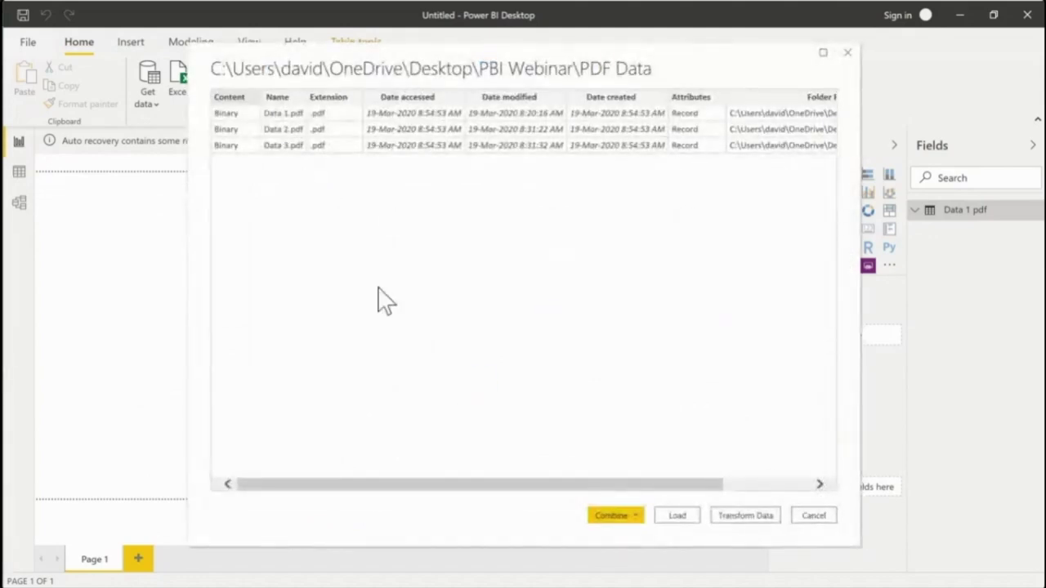
Combine & Transform the folder's files with First file as the sample, then transform the sample file
click(636, 514)
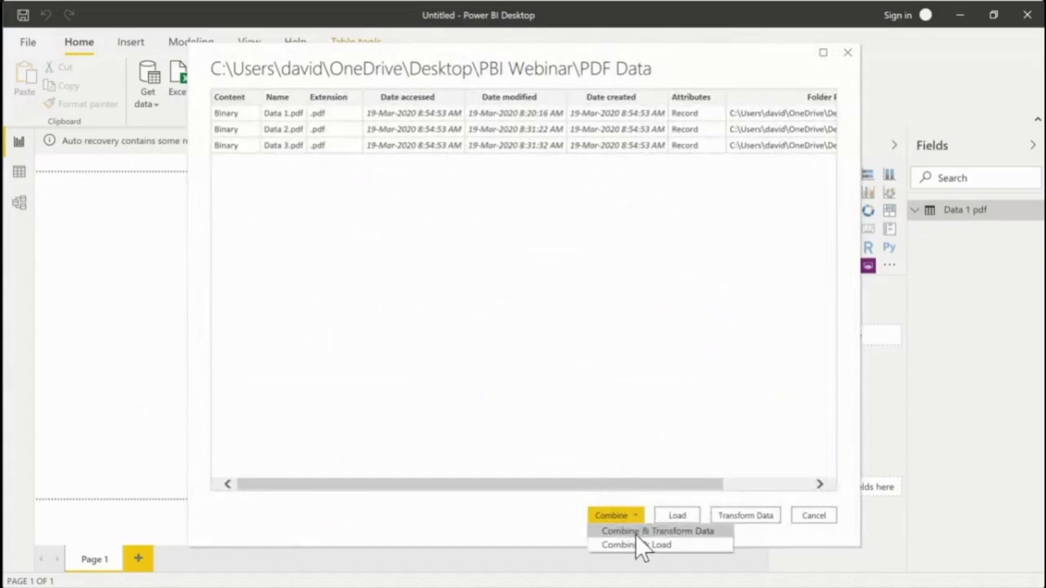
click(637, 543)
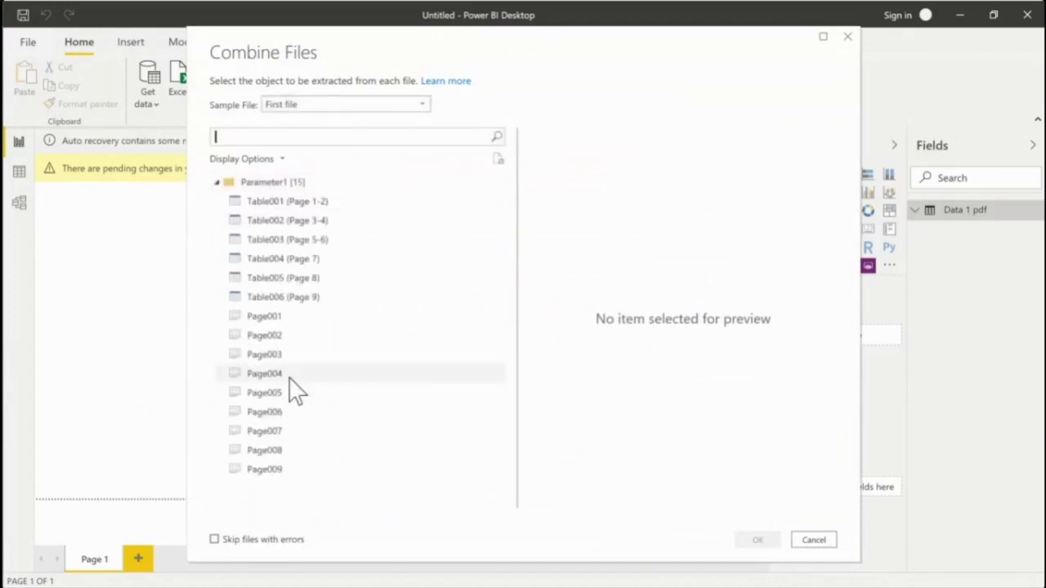
click(325, 105)
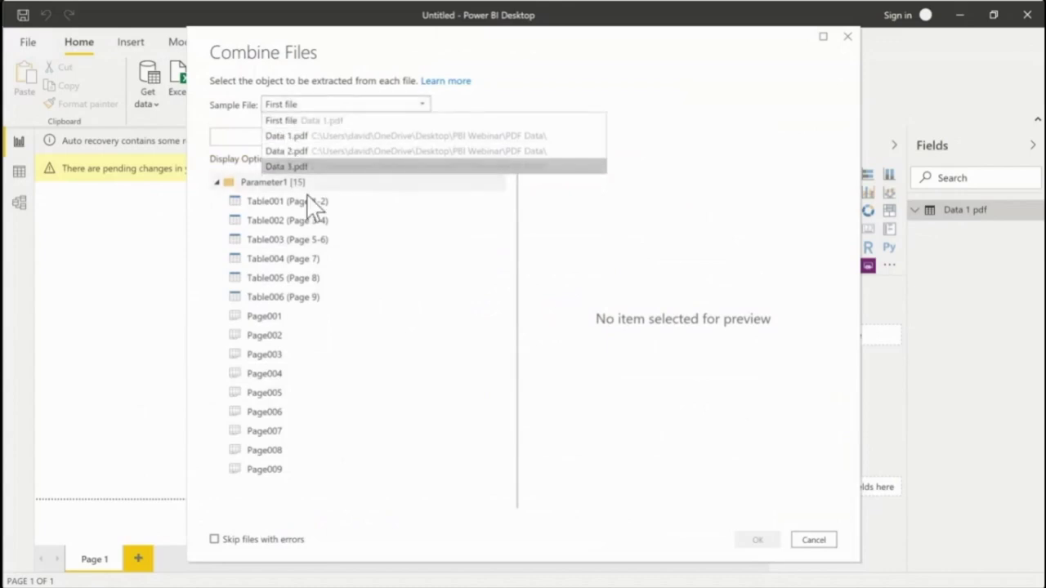
click(235, 132)
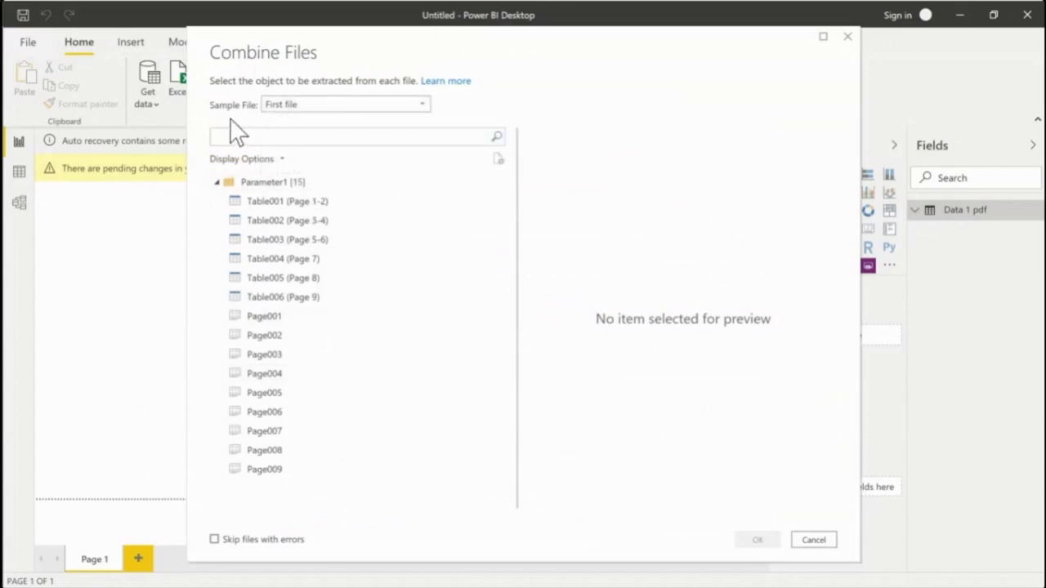
right_click(260, 181)
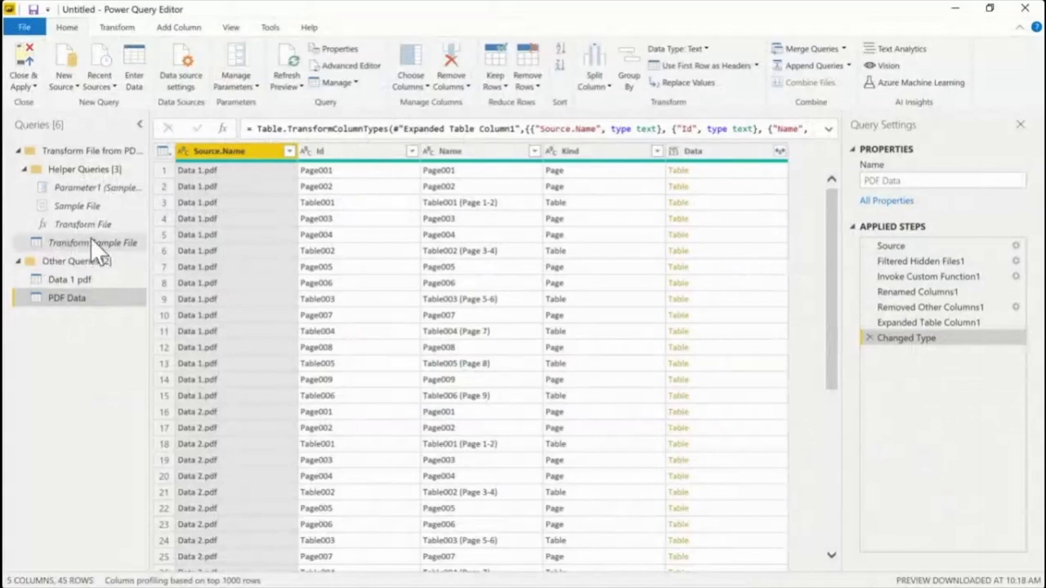
In Transform Sample File, filter the Kind column to keep only Table rows
click(90, 238)
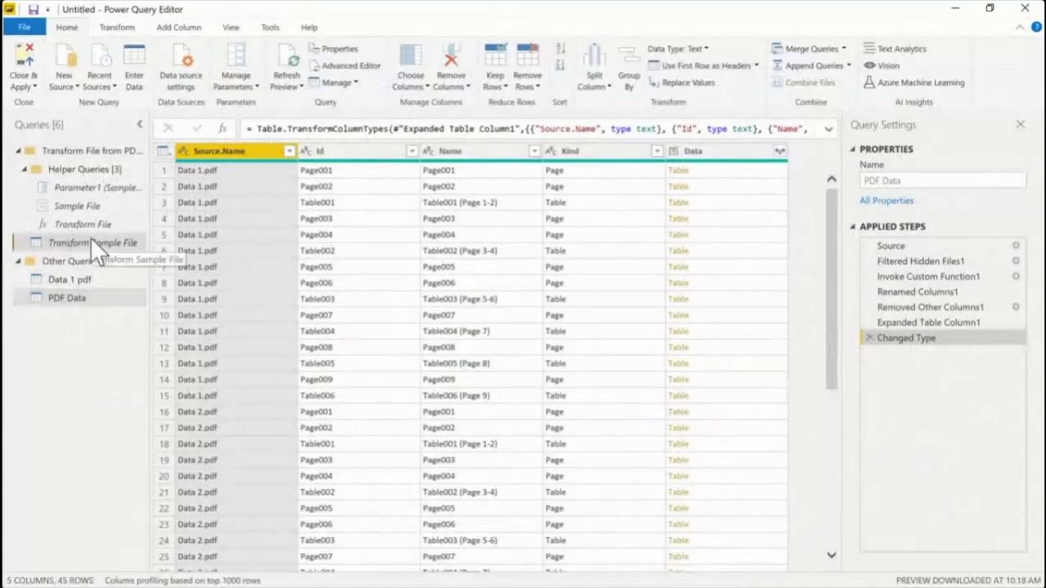
click(71, 299)
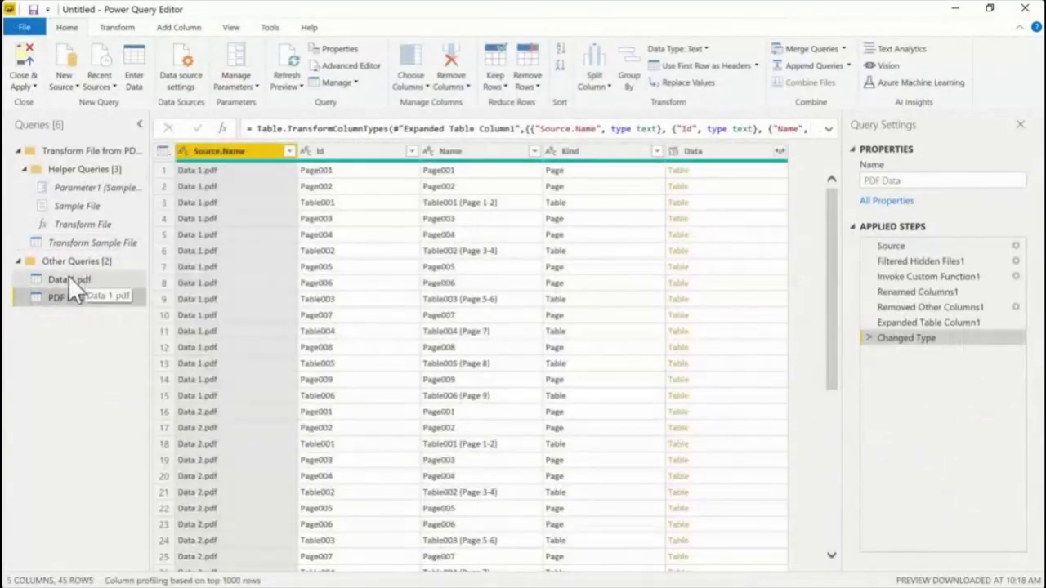
click(75, 245)
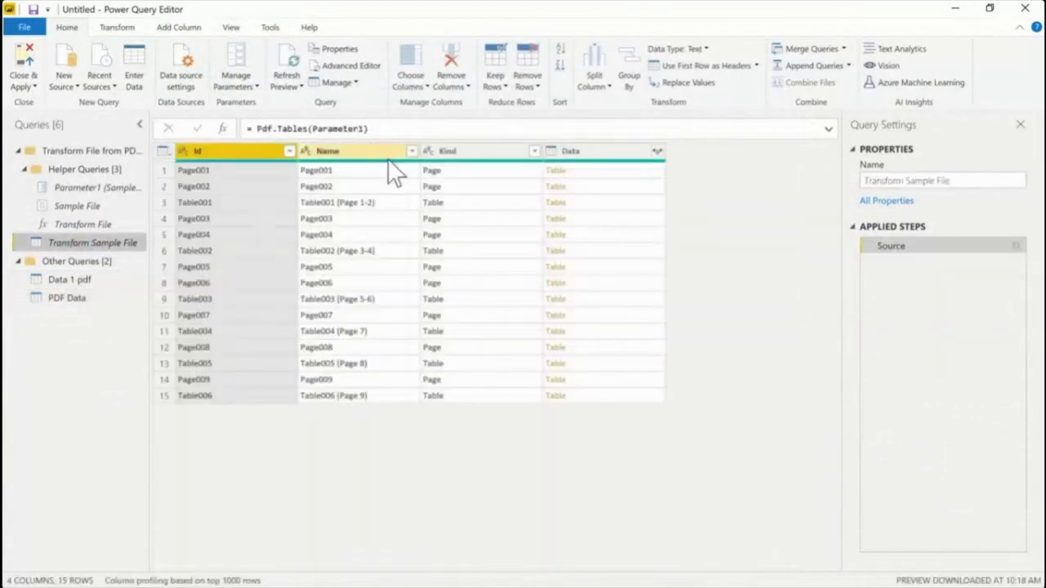
click(534, 151)
click(319, 326)
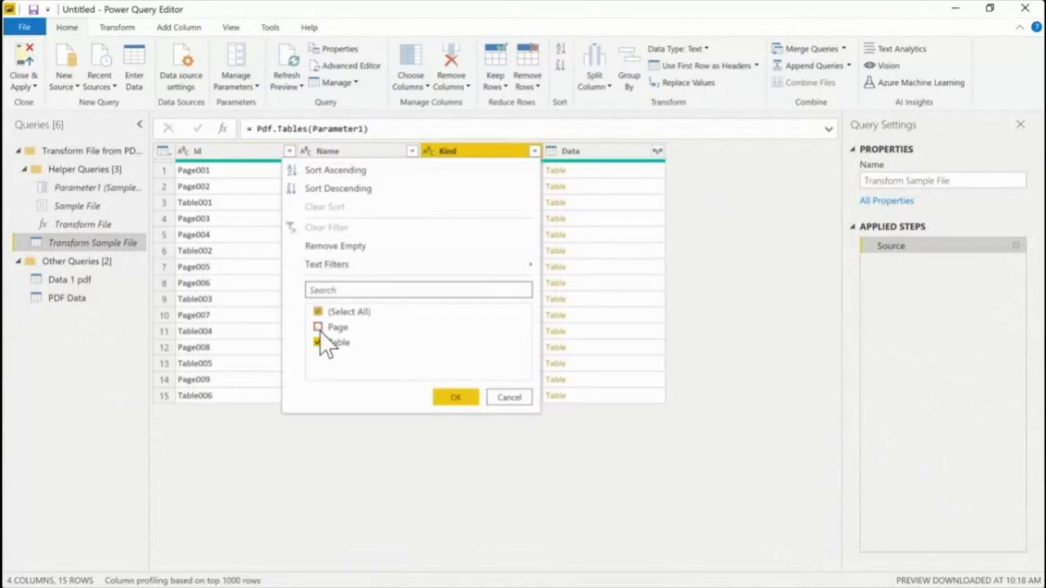
click(455, 397)
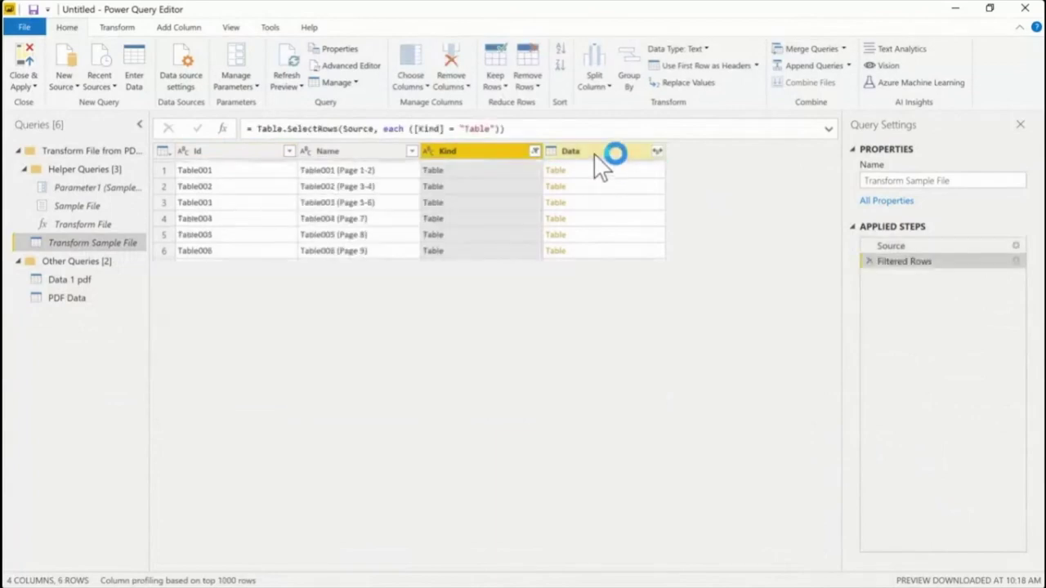
Keep only the Data column and expand its tables without the original column-name prefix
click(593, 151)
right_click(593, 152)
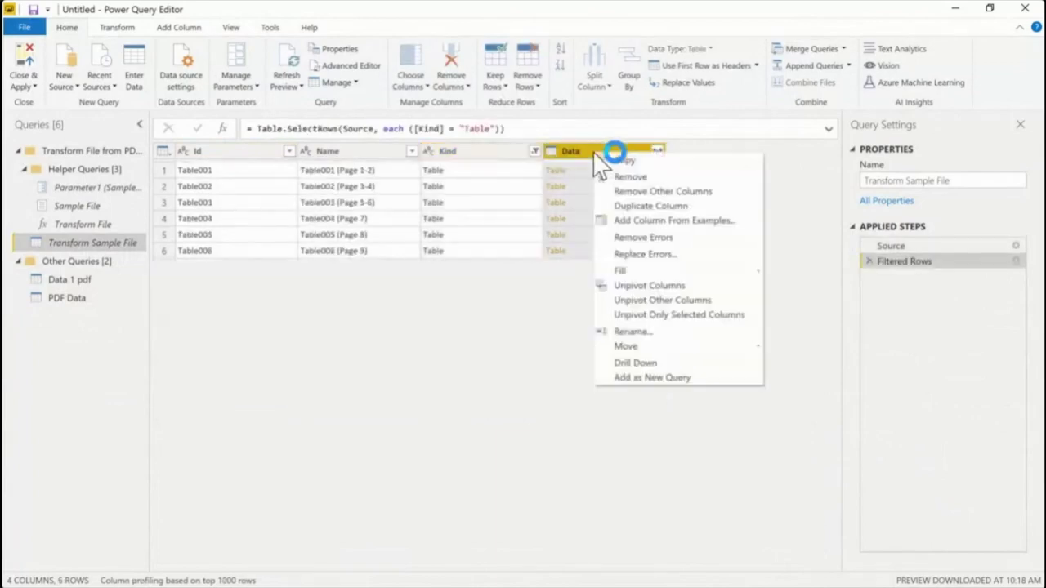
click(679, 191)
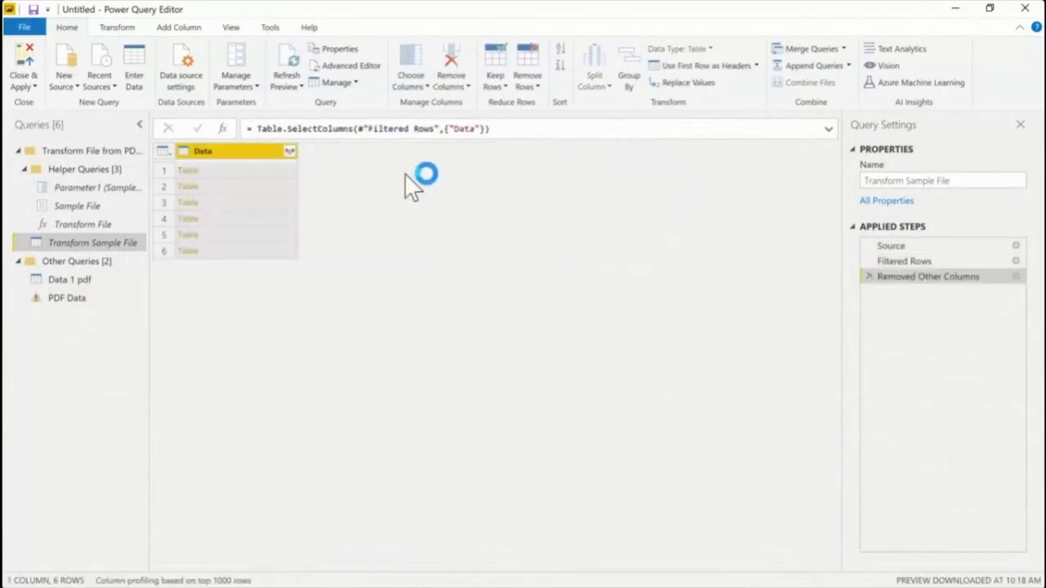
click(290, 151)
click(56, 449)
click(217, 500)
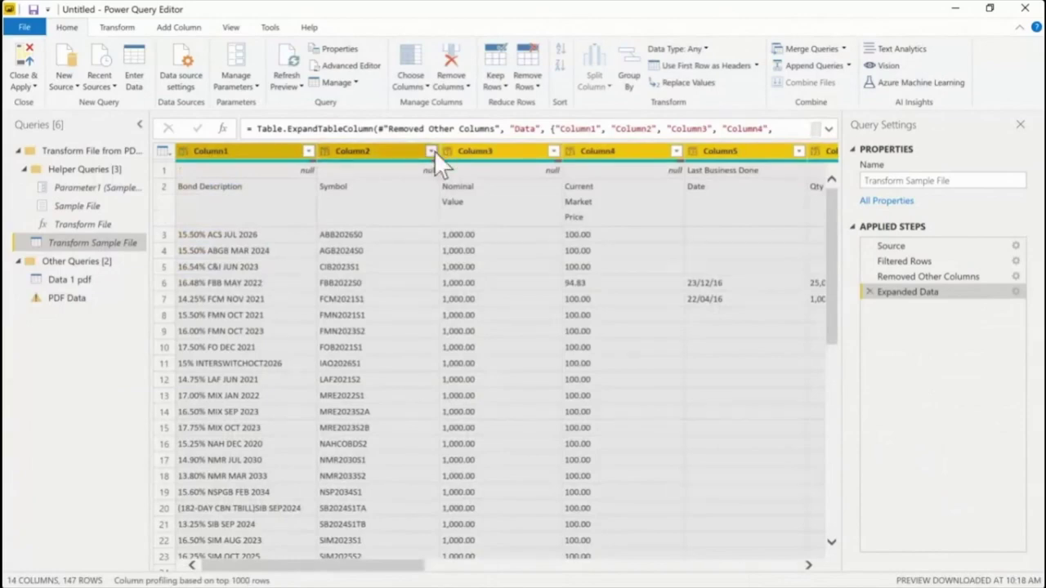
Remove null rows from Column2 and promote the first row to headers
click(430, 151)
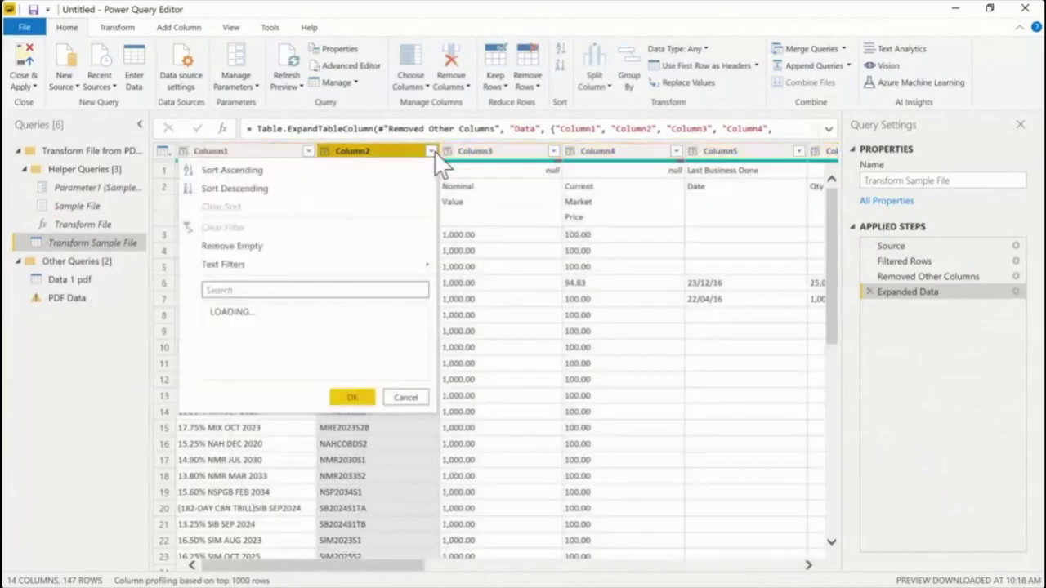
click(214, 326)
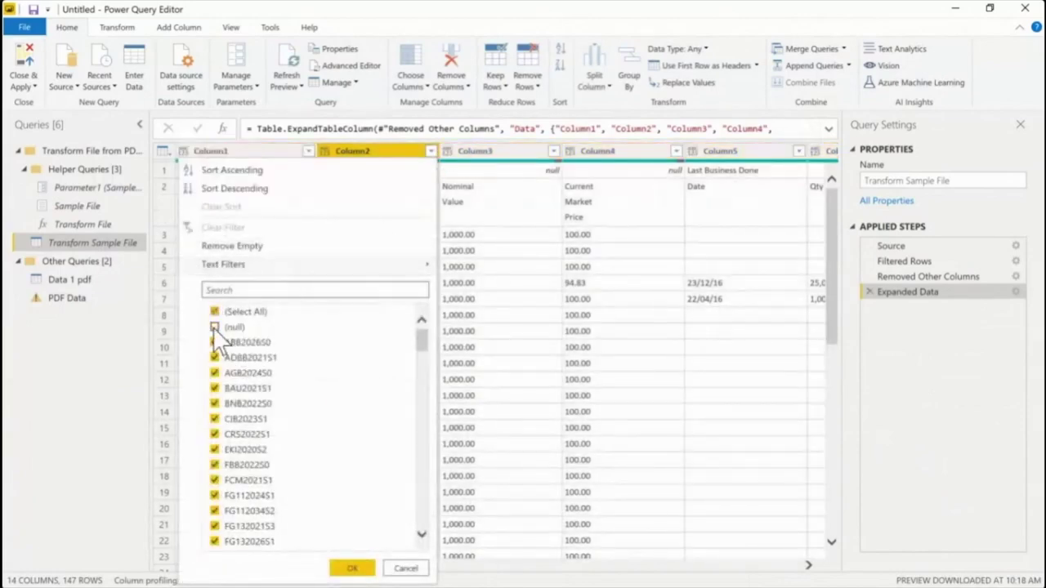
click(352, 569)
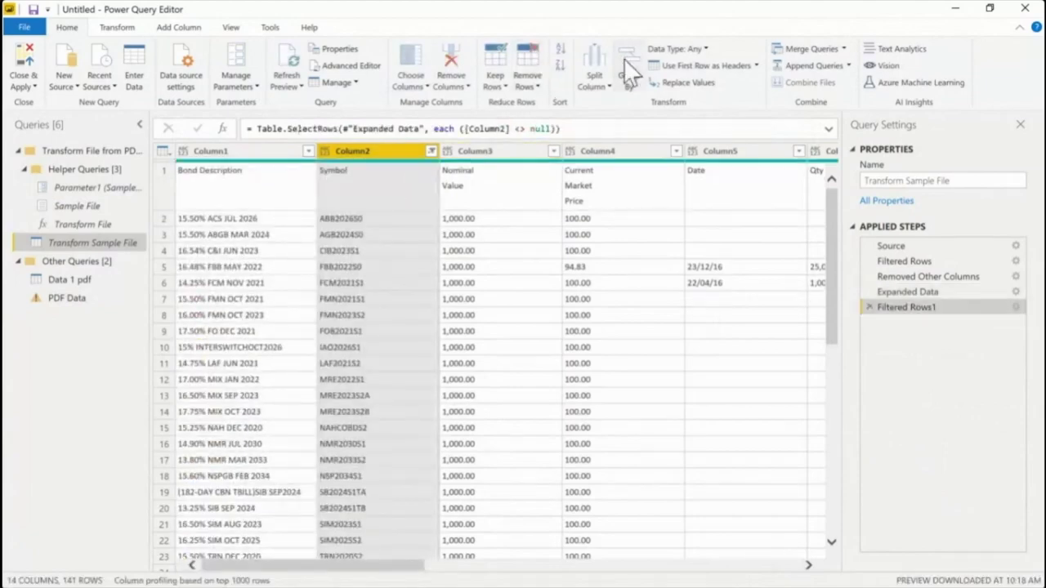
click(705, 66)
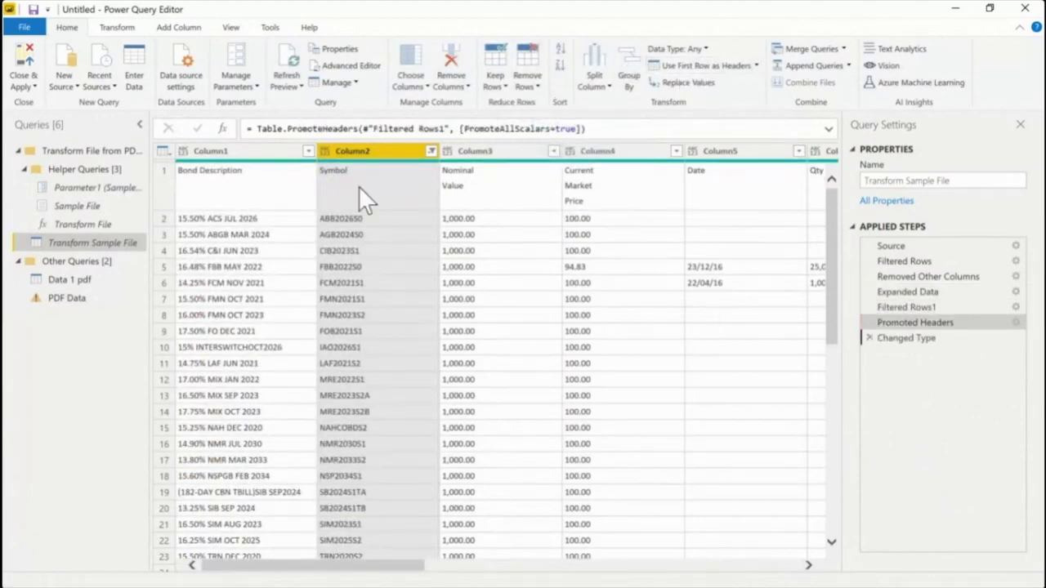
Filter out the rows repeating 'Symbol' in the Symbol column
click(430, 151)
mouse_move(422, 331)
mouse_down()
mouse_move(422, 573)
mouse_move(424, 320)
mouse_up()
scroll(423, 514, down, 5)
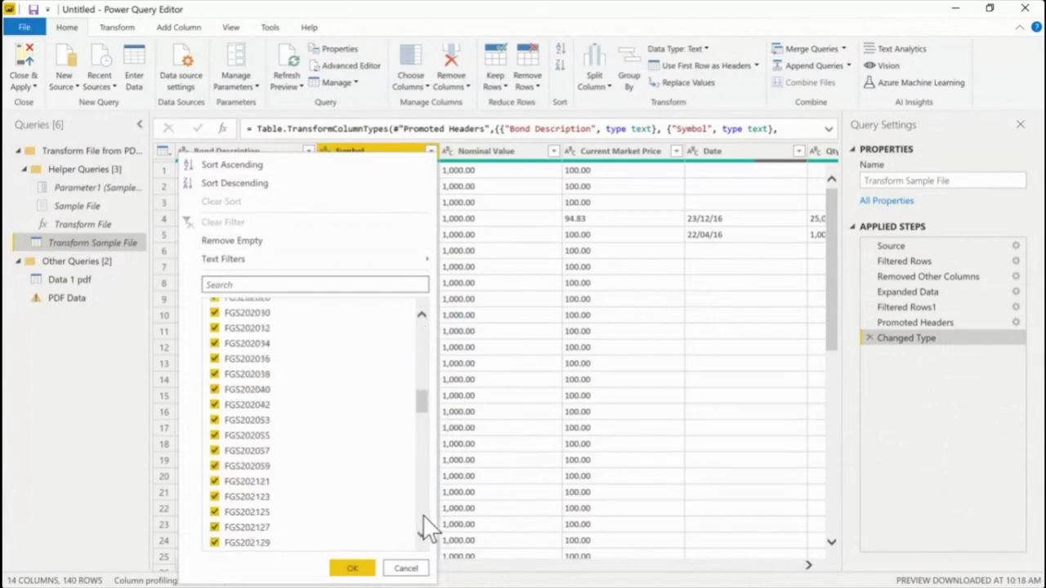
scroll(422, 514, down, 8)
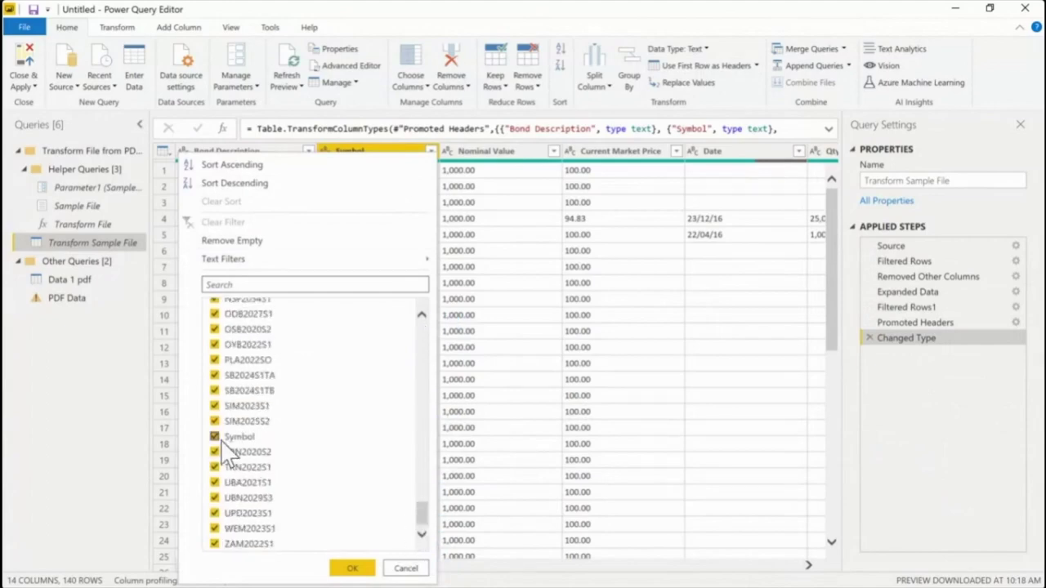
click(350, 568)
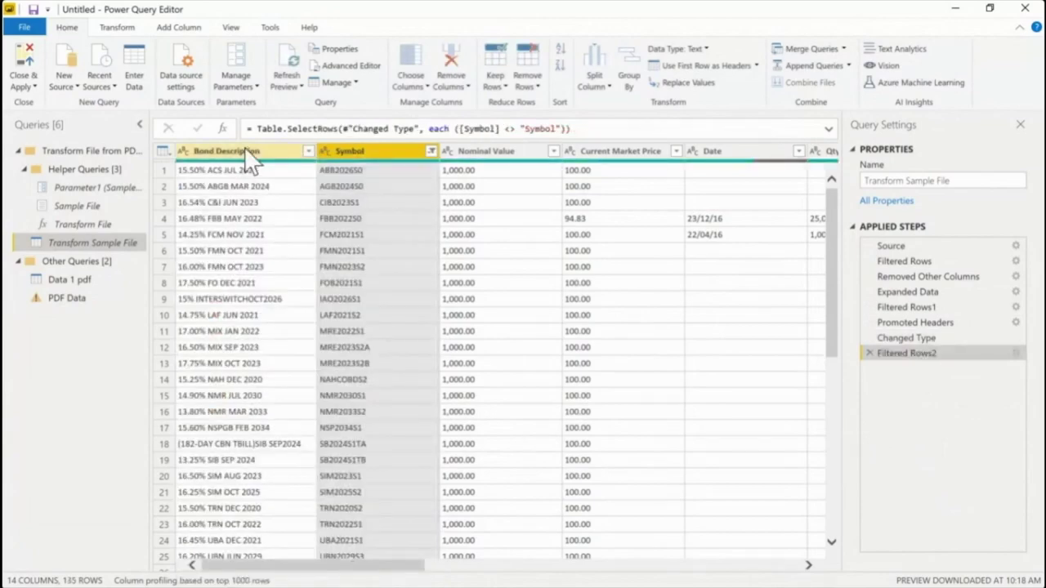
click(247, 153)
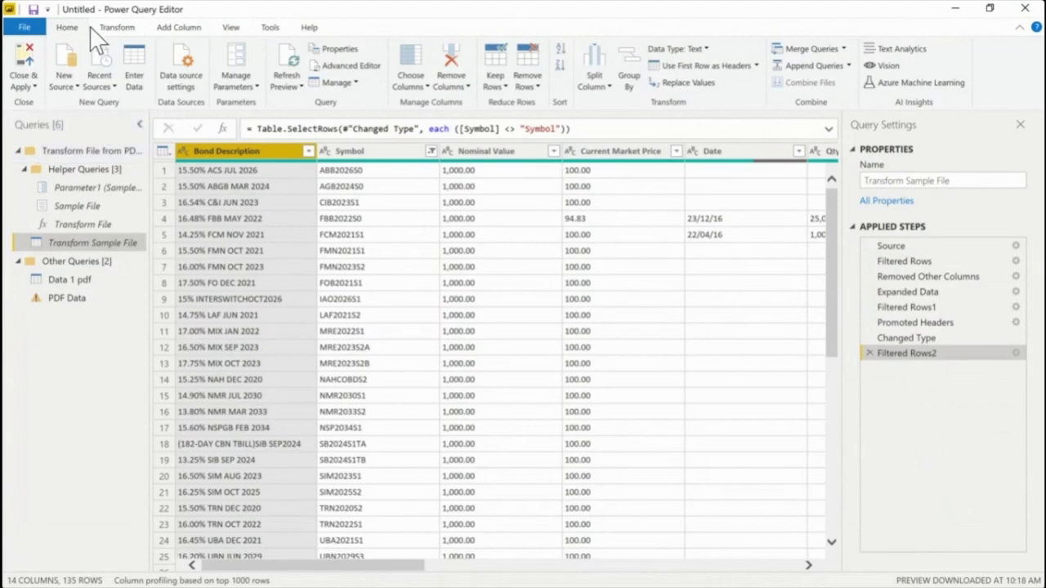
click(423, 91)
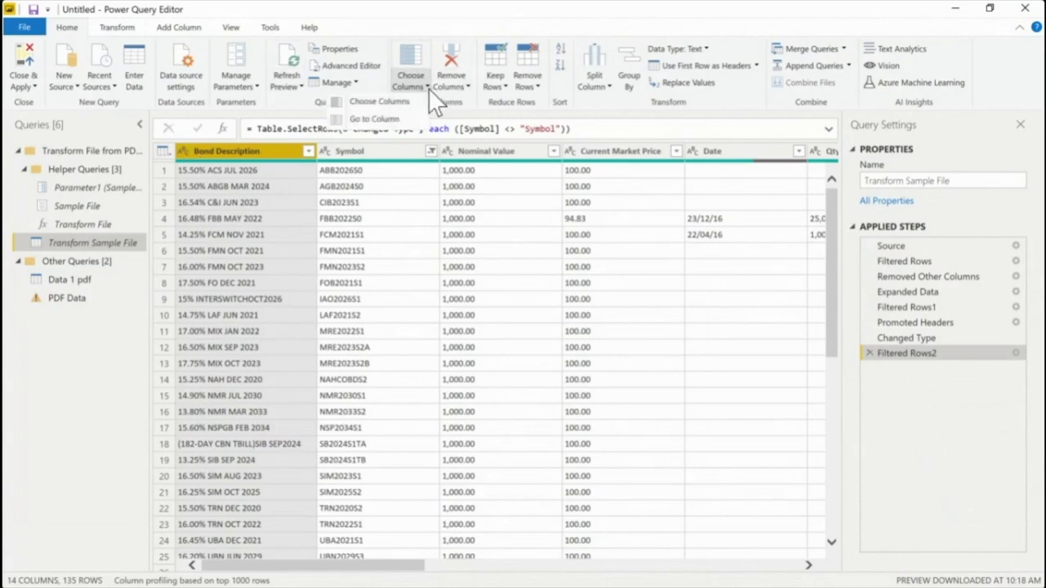
click(389, 104)
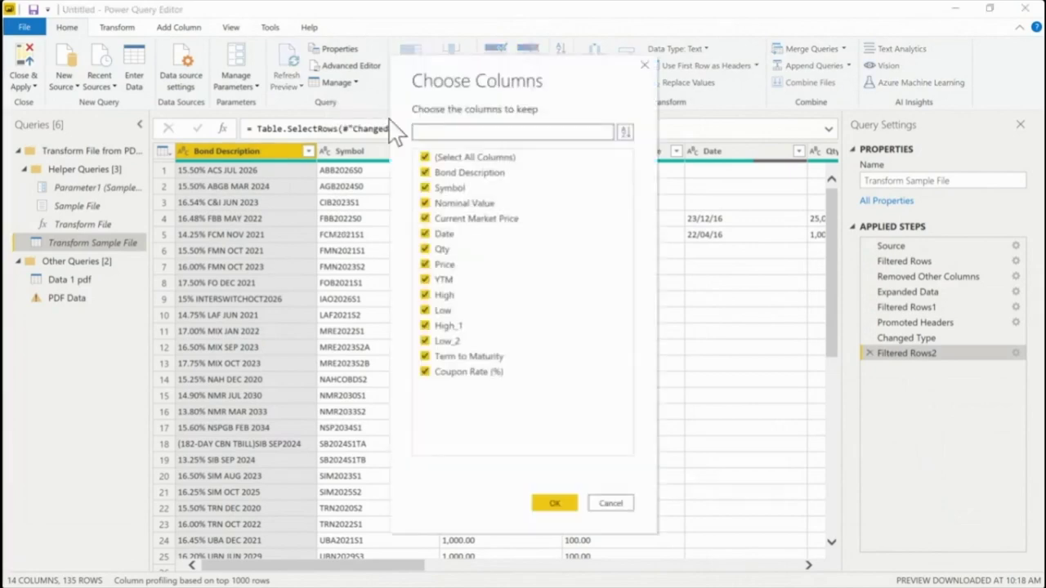
click(625, 133)
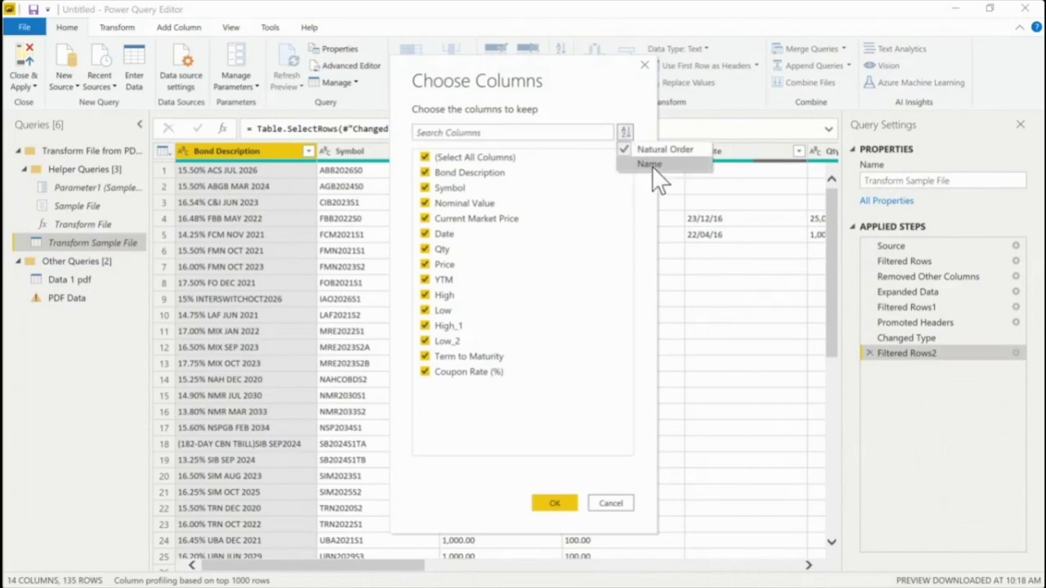
click(651, 166)
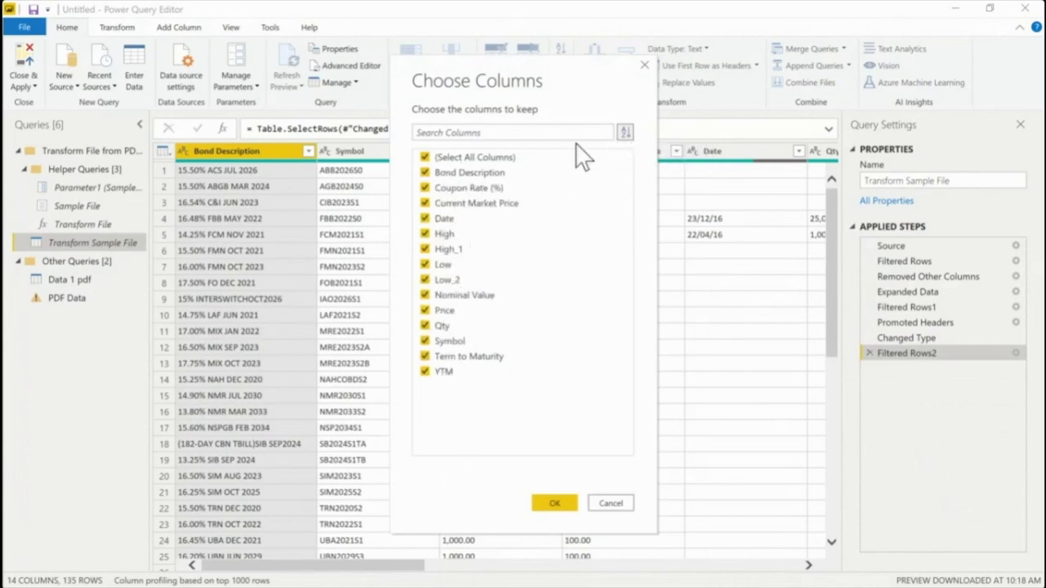
click(553, 503)
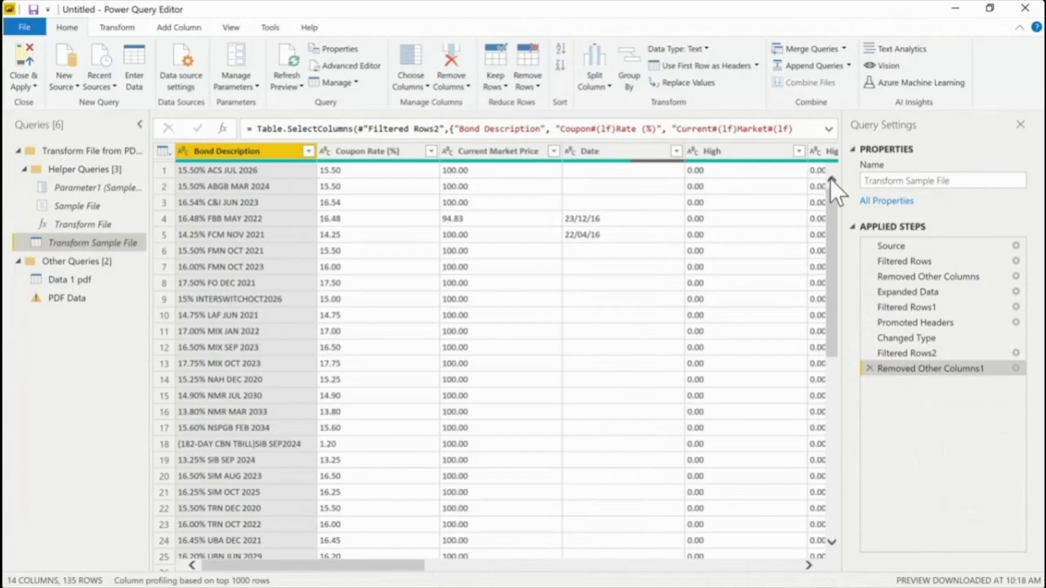
click(868, 368)
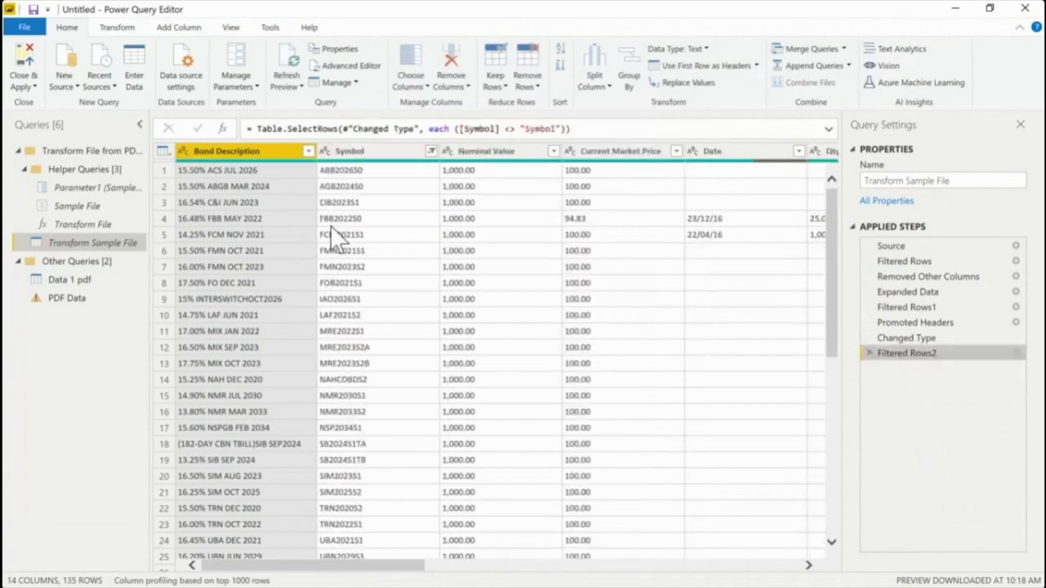
click(55, 298)
Delete the failing Changed Type step in PDF Data and rename Source.Name to 'Files'
mouse_move(871, 341)
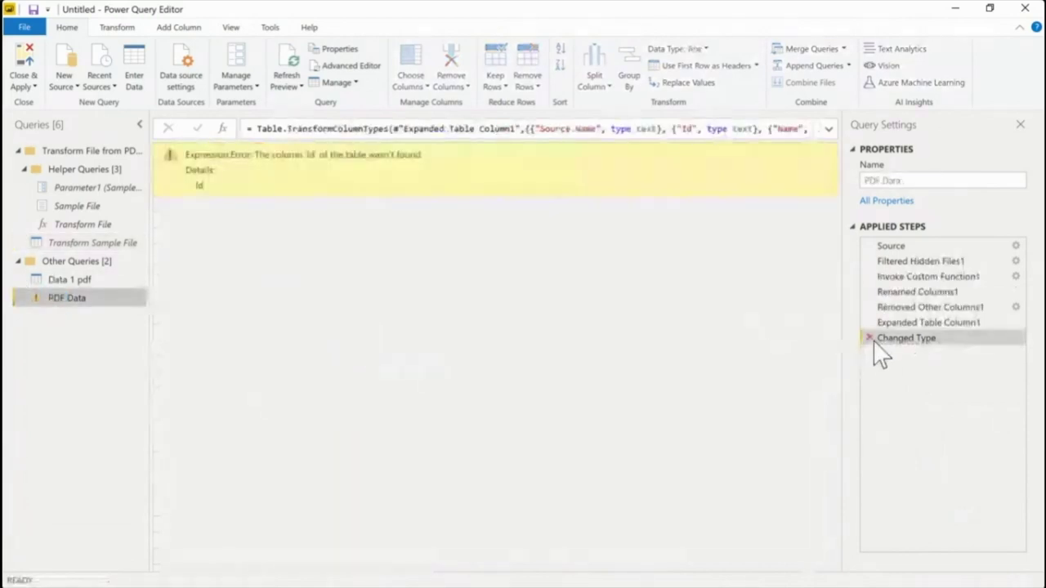
click(869, 337)
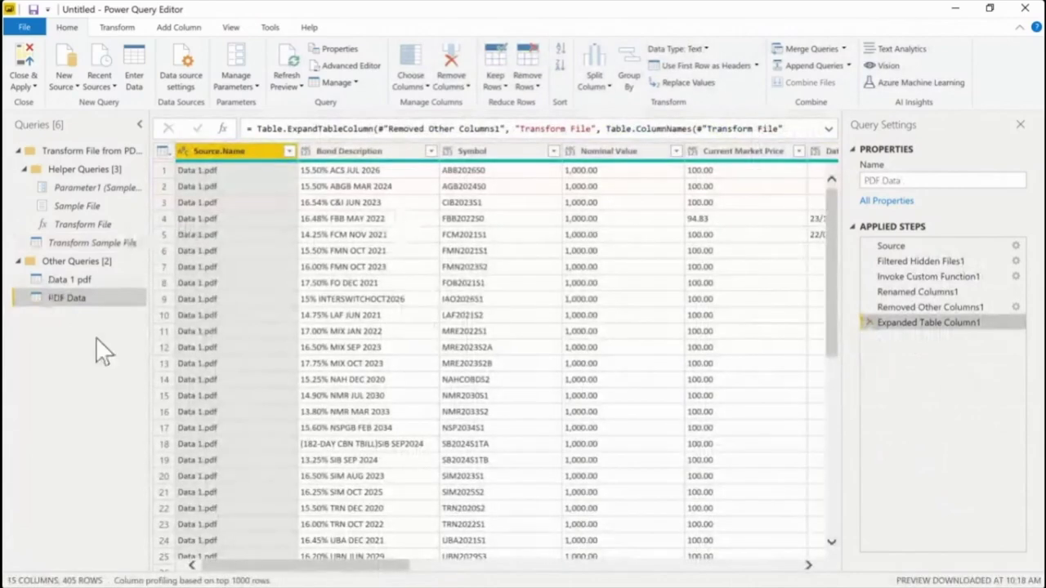
double_click(227, 152)
key(BackSpace)
text(Files)
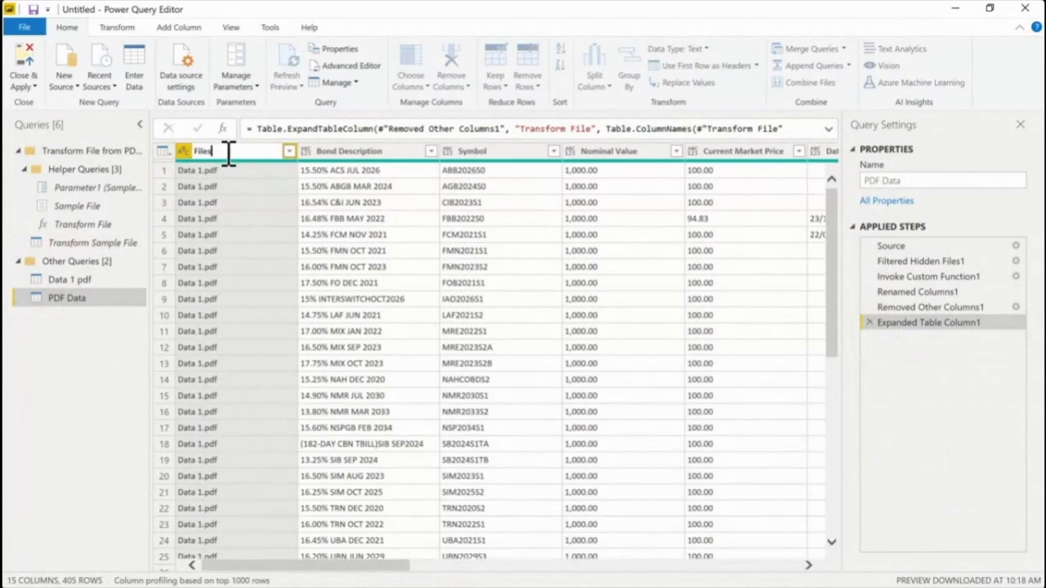
key(Return)
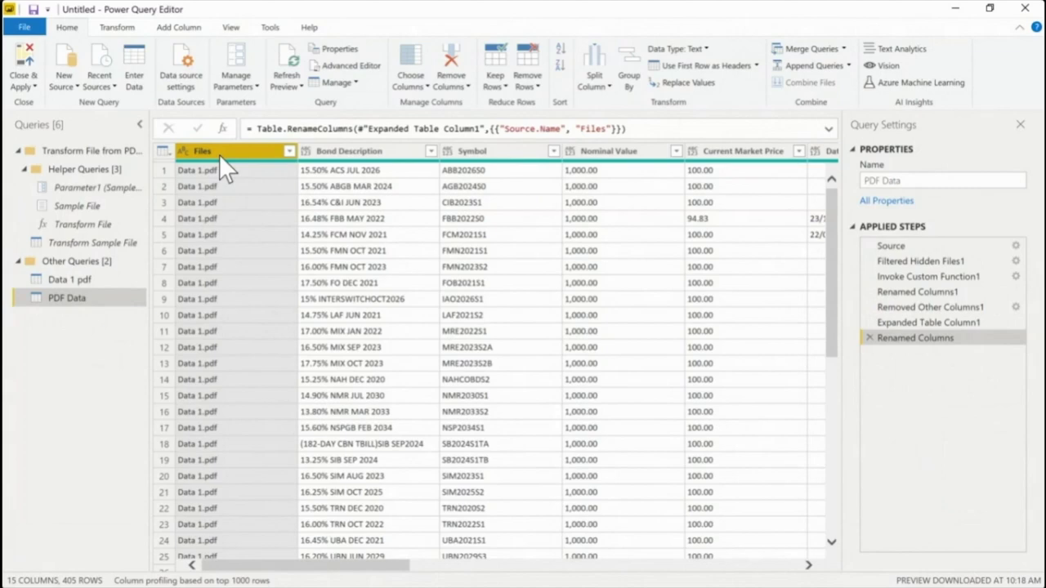
Detect data types for all columns, then check the Transform Sample File and PDF Data queries
key(ctrl+a)
click(117, 27)
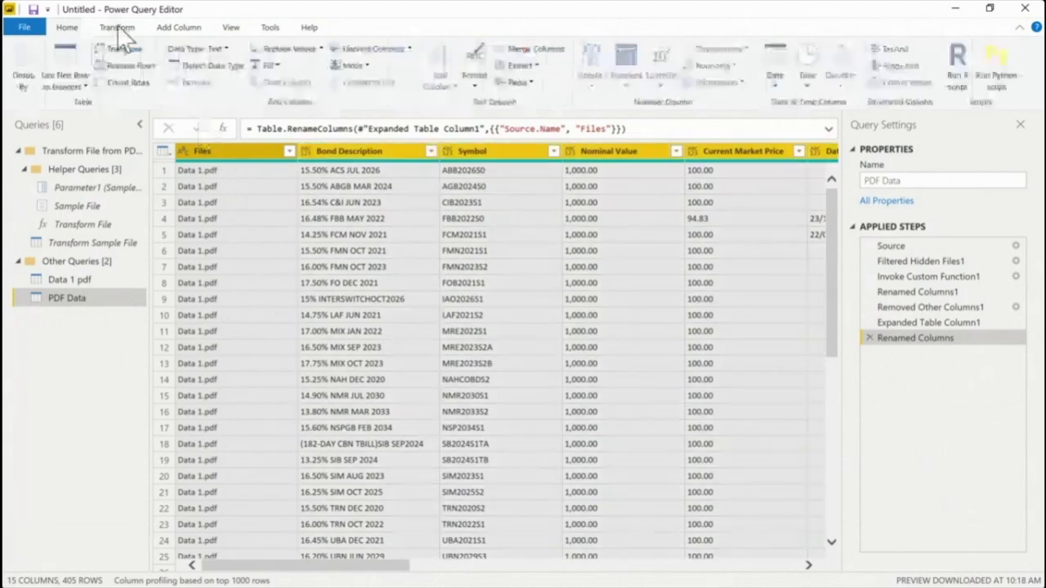
click(216, 66)
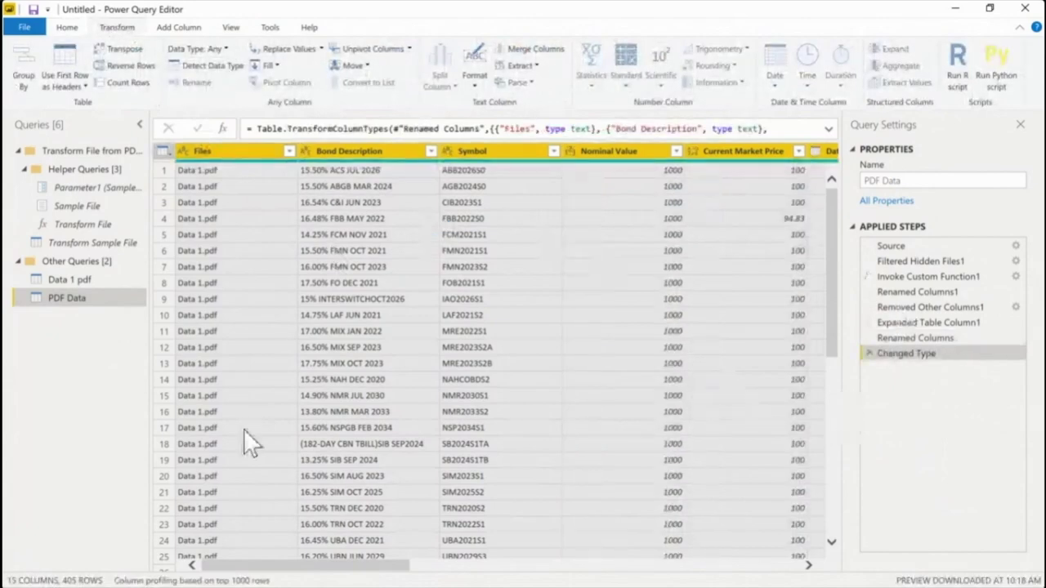
click(71, 242)
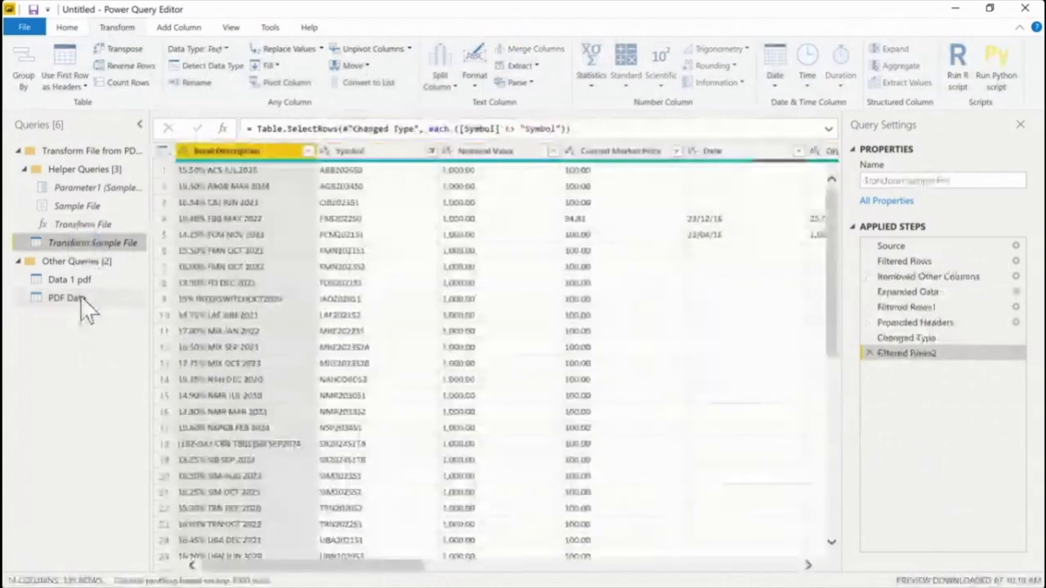
click(79, 298)
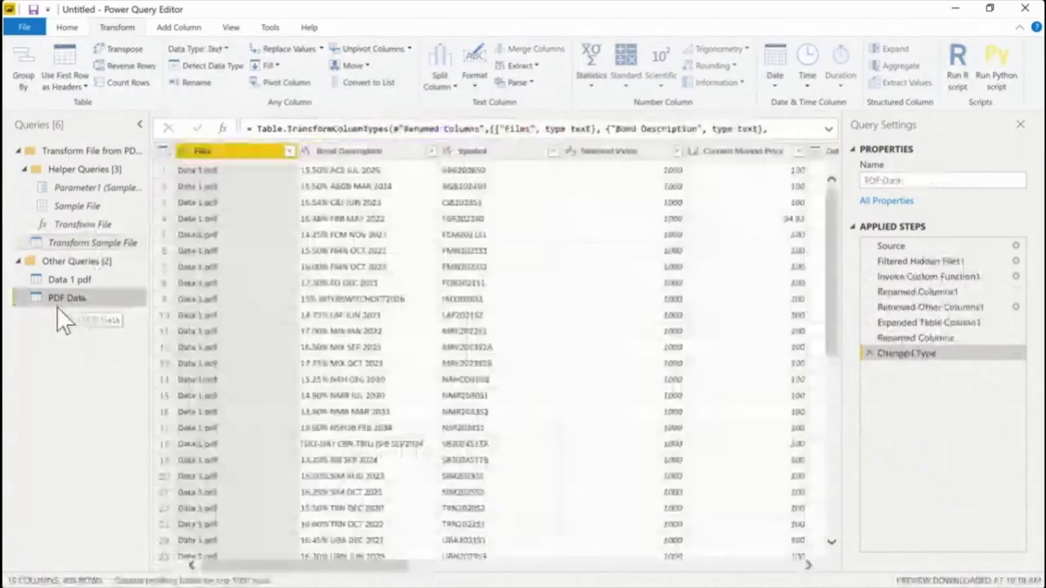
click(77, 240)
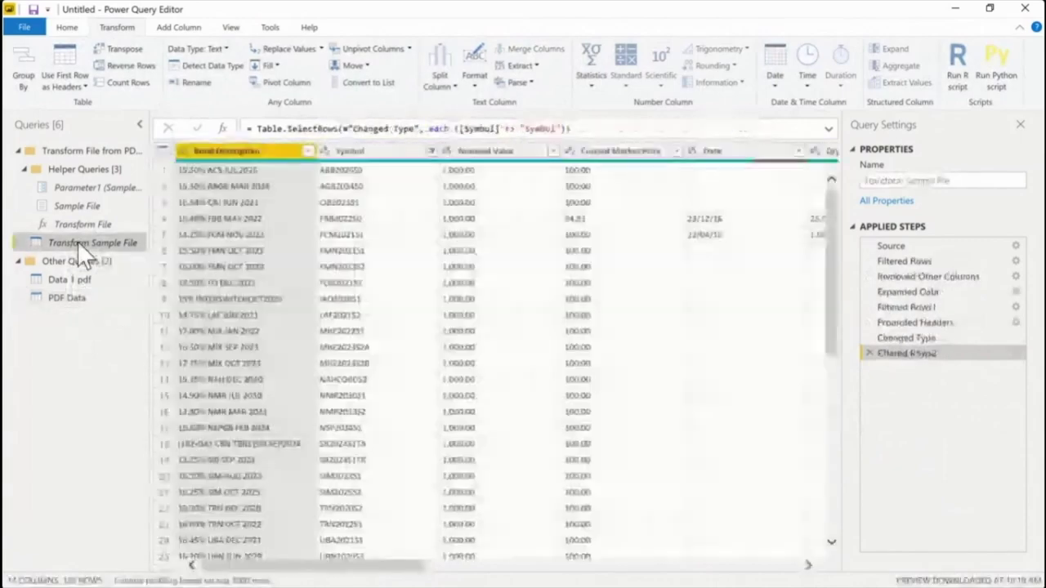
click(74, 299)
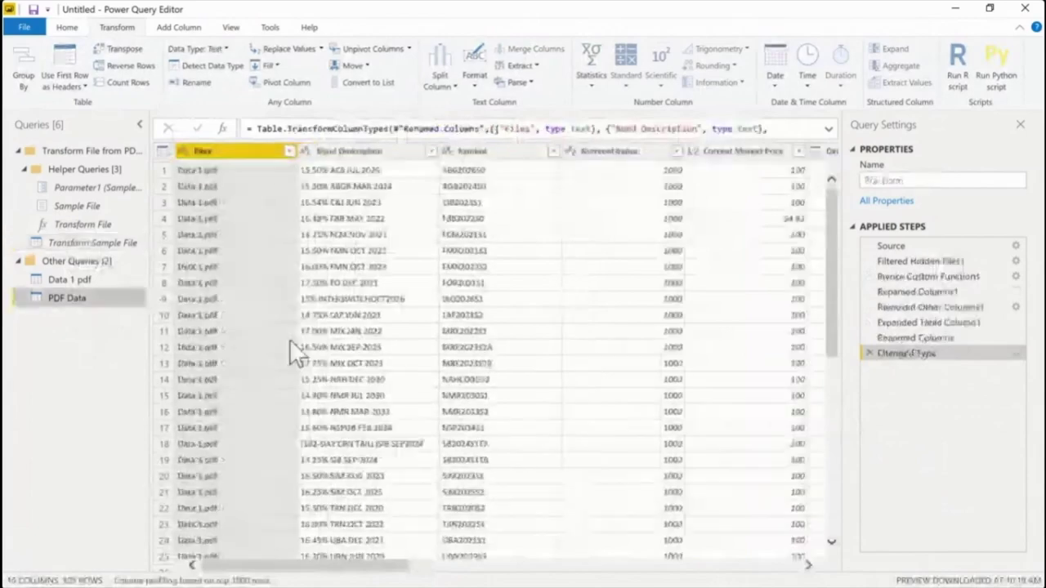
Close & Apply the queries to load them into the report
click(67, 27)
click(34, 88)
click(48, 122)
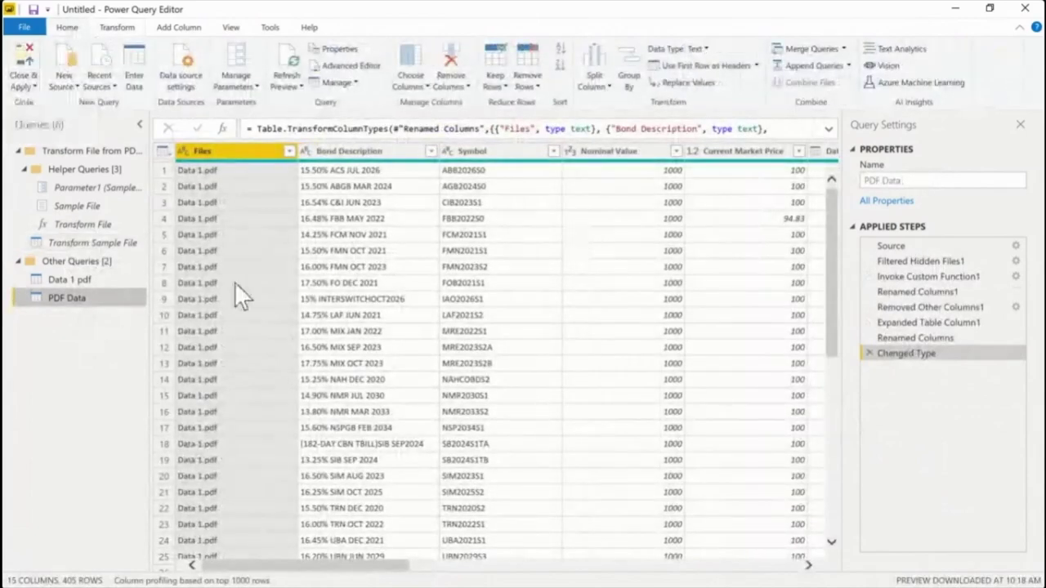